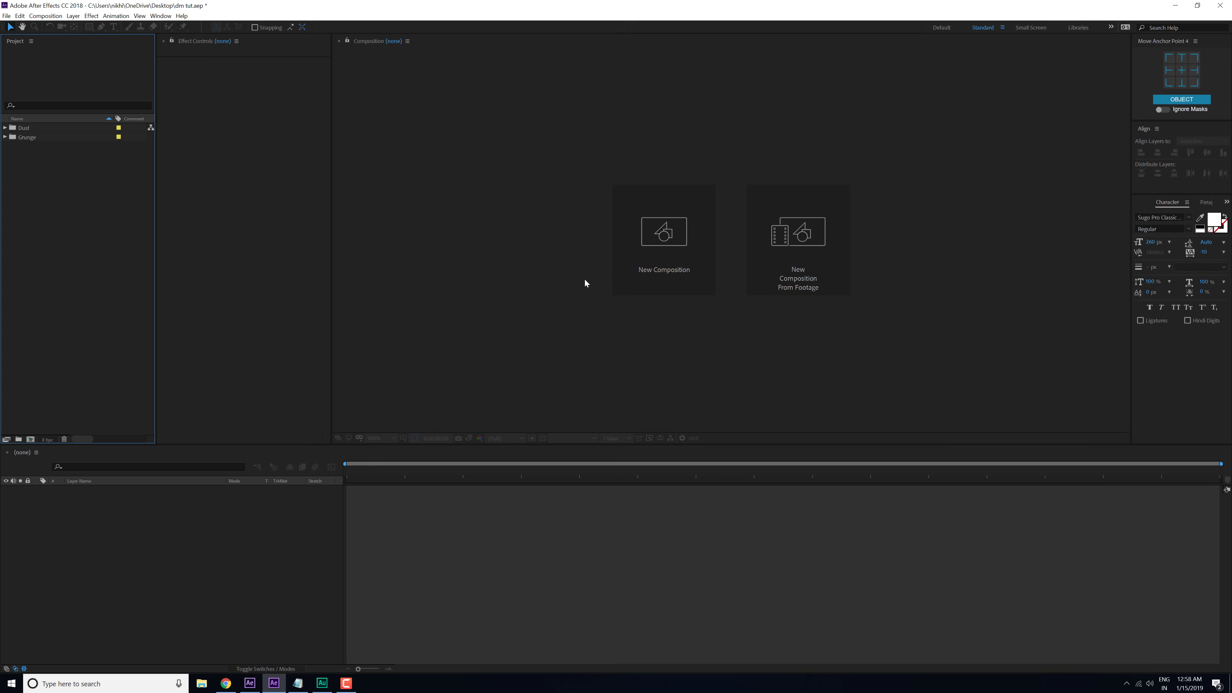
# Step: Create a new composition named Main with a duration of 10 seconds
pyautogui.click(680, 257)
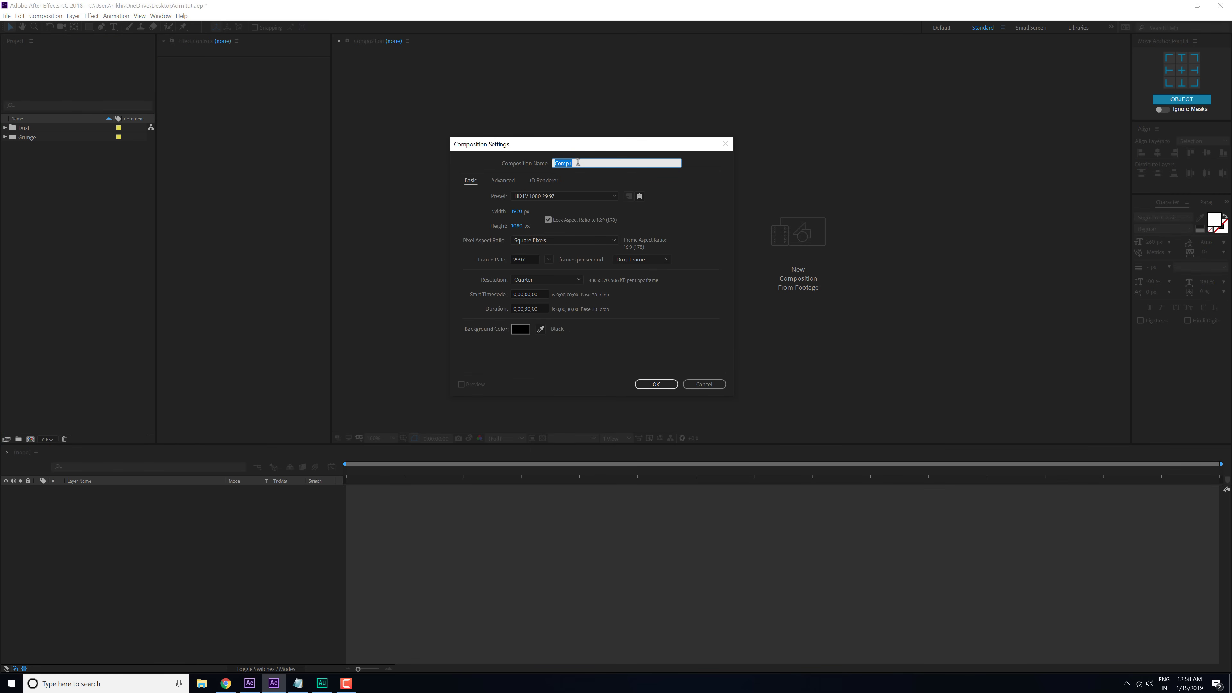
pyautogui.write('Main')
pyautogui.click(534, 308)
pyautogui.moveTo(535, 309); pyautogui.dragTo(491, 312)
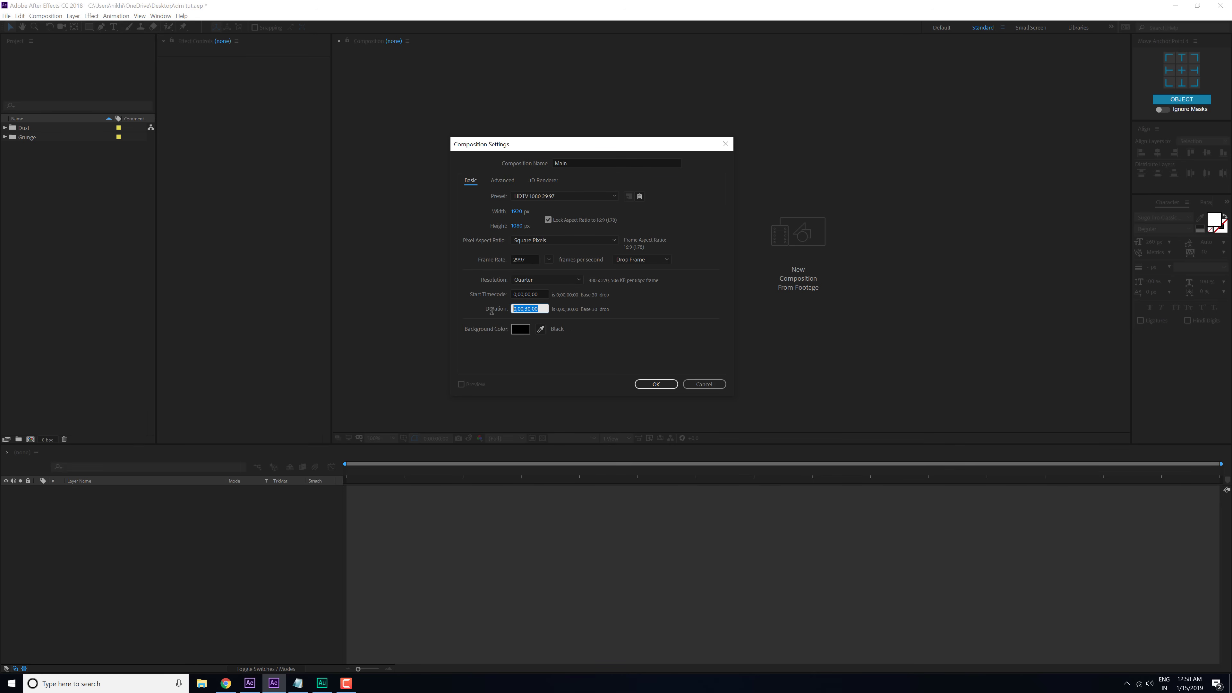
pyautogui.write('10.')
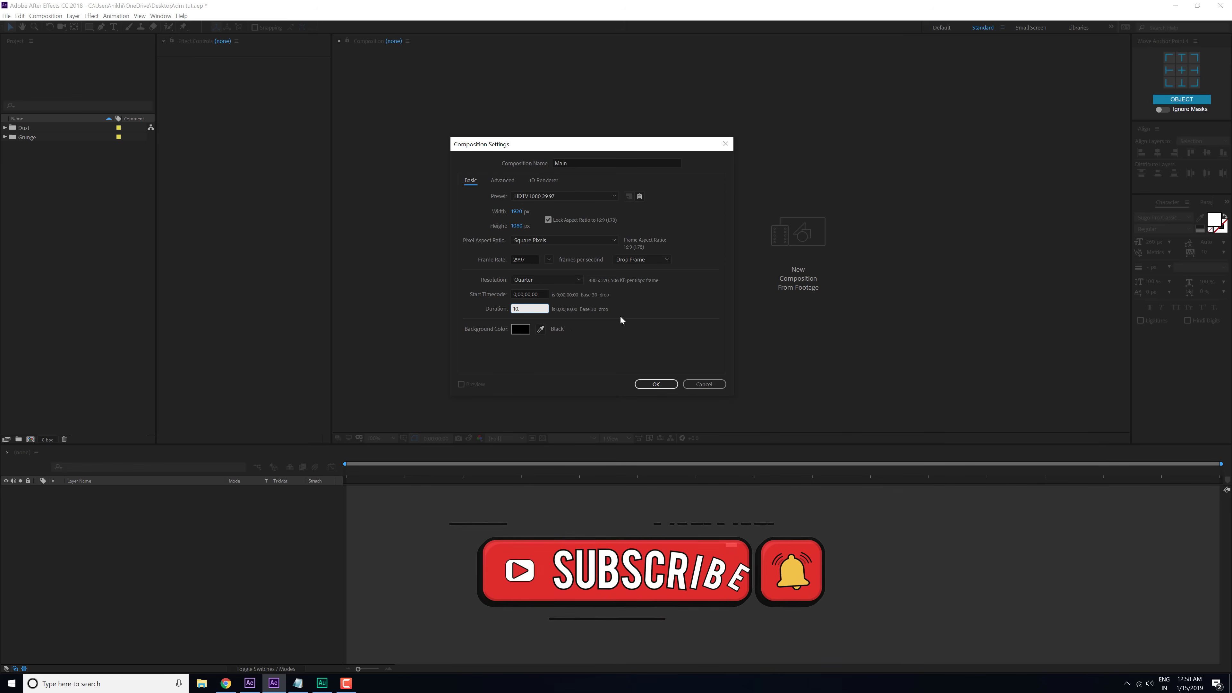
pyautogui.click(620, 317)
pyautogui.click(642, 382)
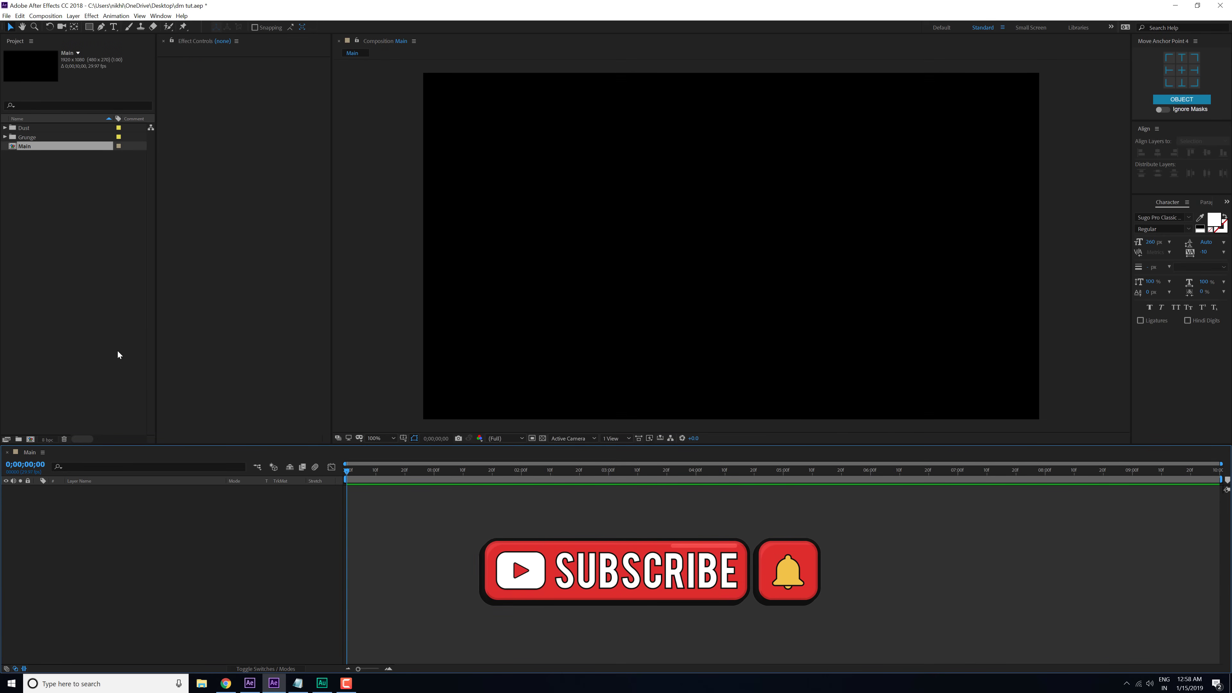
# Step: Switch to Notepad and review the font names in the FONTS file, then return to After Effects
pyautogui.click(108, 353)
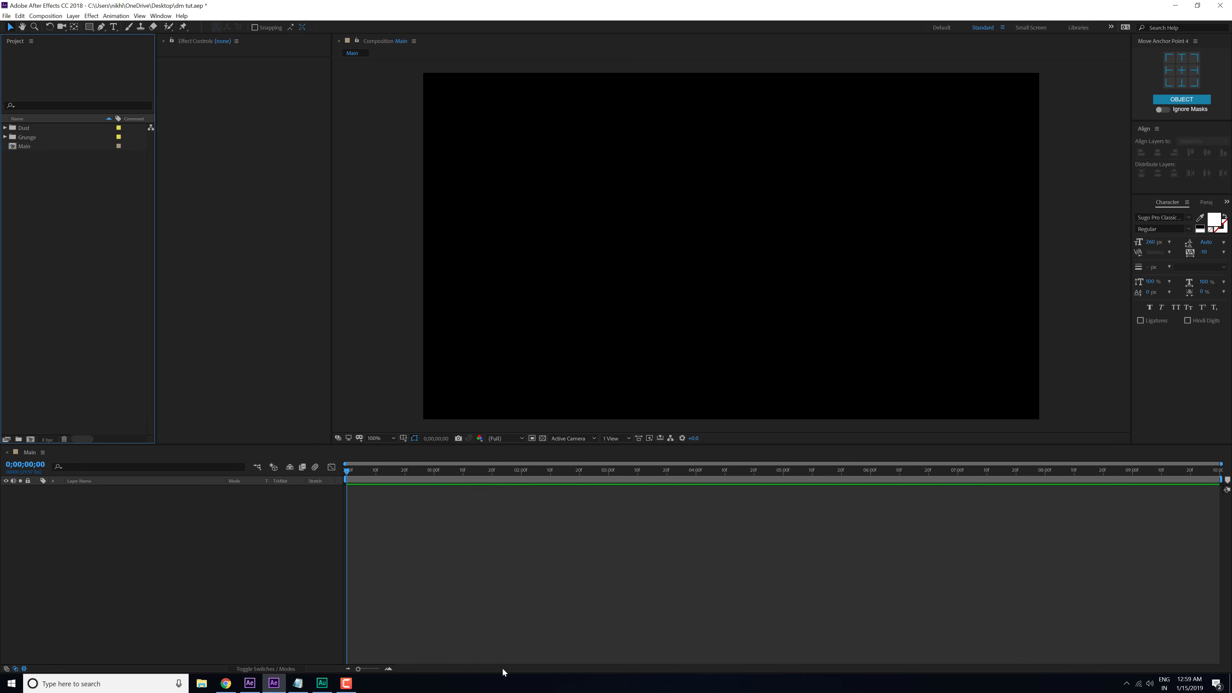
pyautogui.click(298, 683)
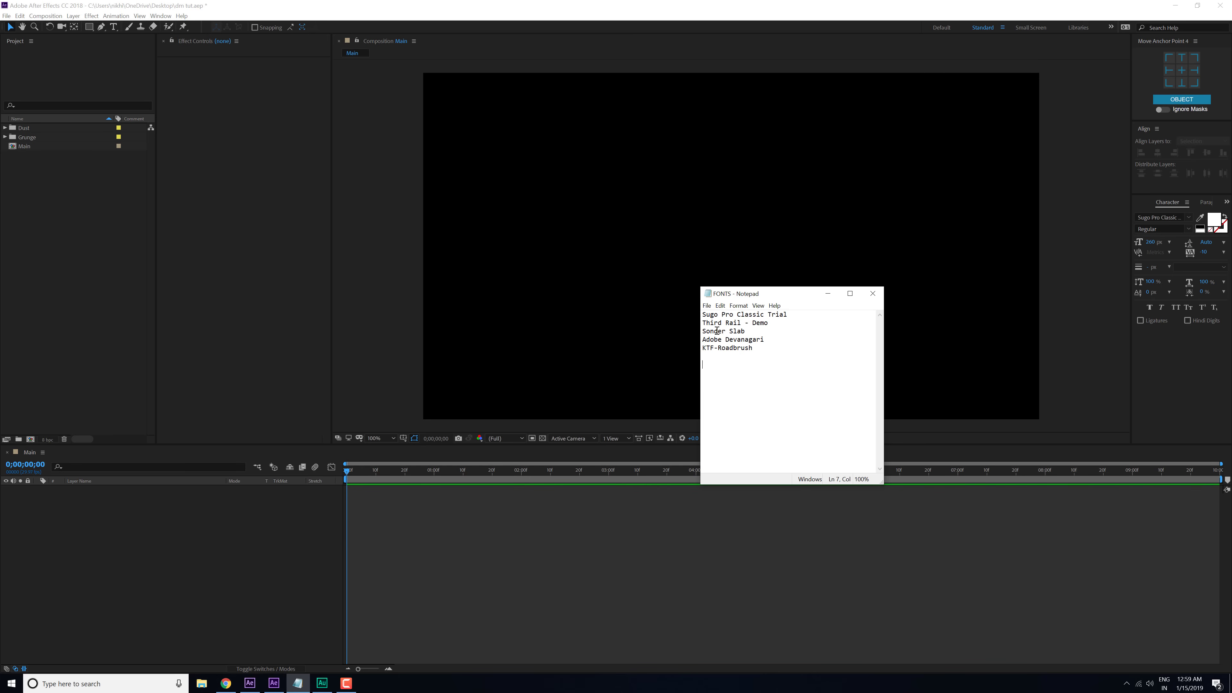
pyautogui.click(127, 74)
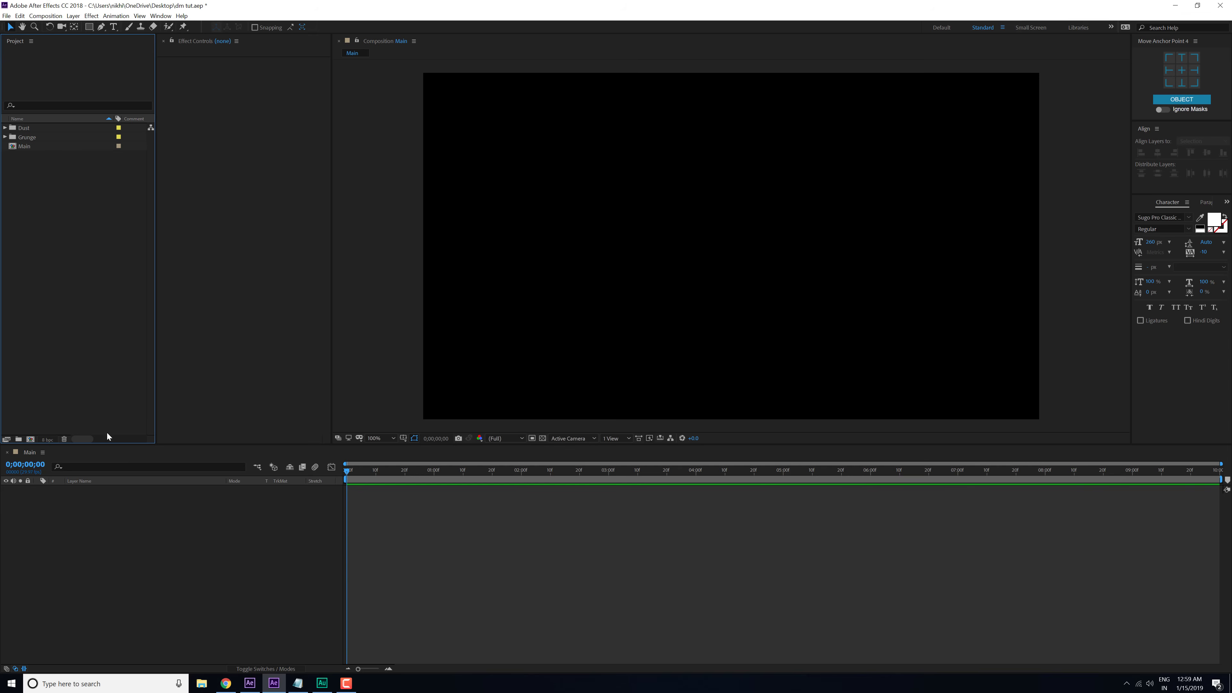
# Step: Create another composition named Text, keeping the HDTV 1080 29.97 preset and 10-second duration
pyautogui.click(31, 440)
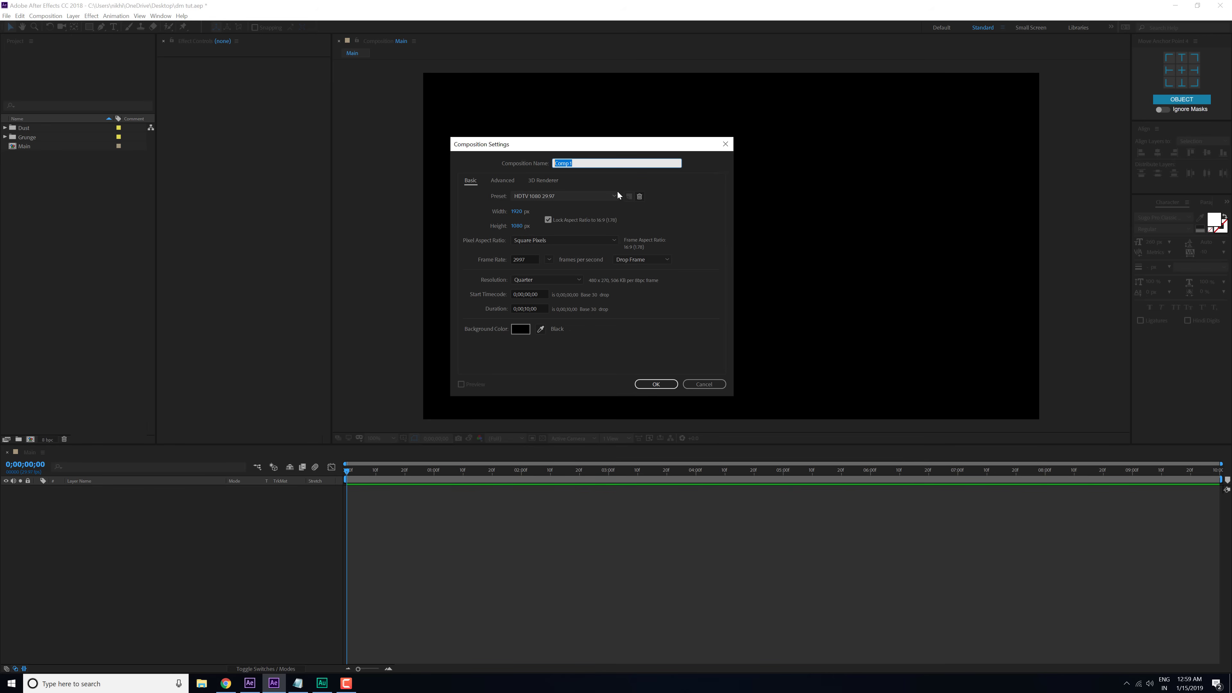
pyautogui.write('Text')
pyautogui.click(656, 383)
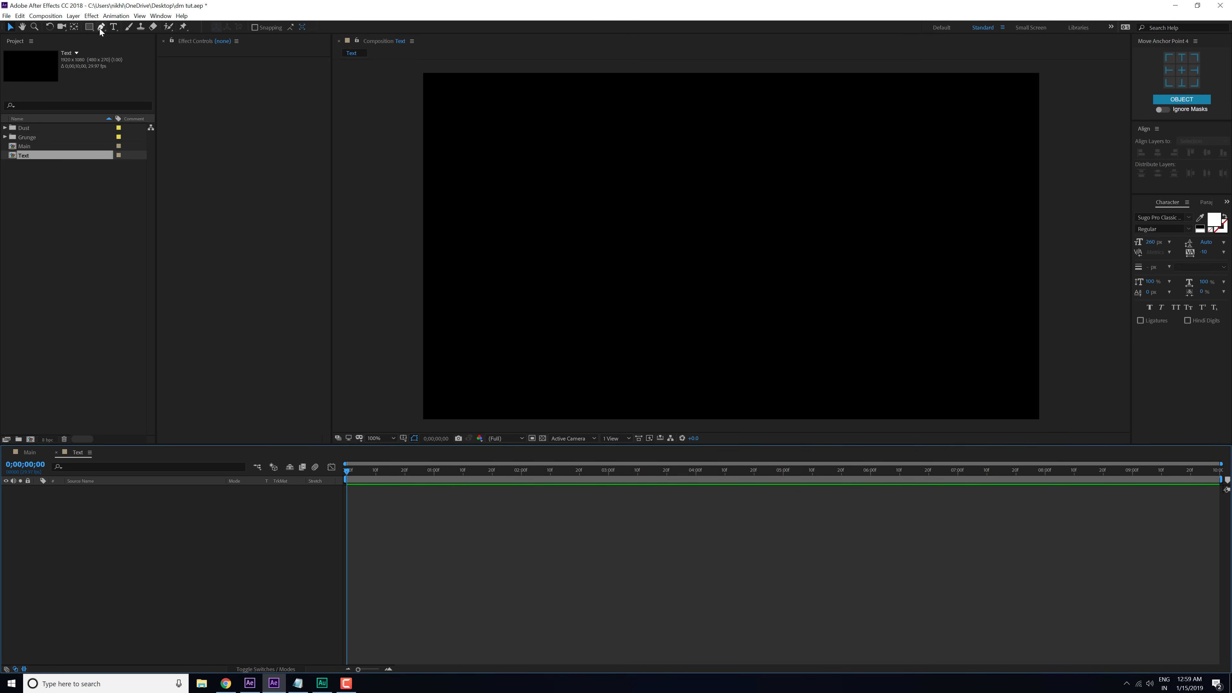
# Step: Add a text layer reading GULLY BOY and move it roughly to the middle of the Text composition
pyautogui.click(114, 27)
pyautogui.click(561, 256)
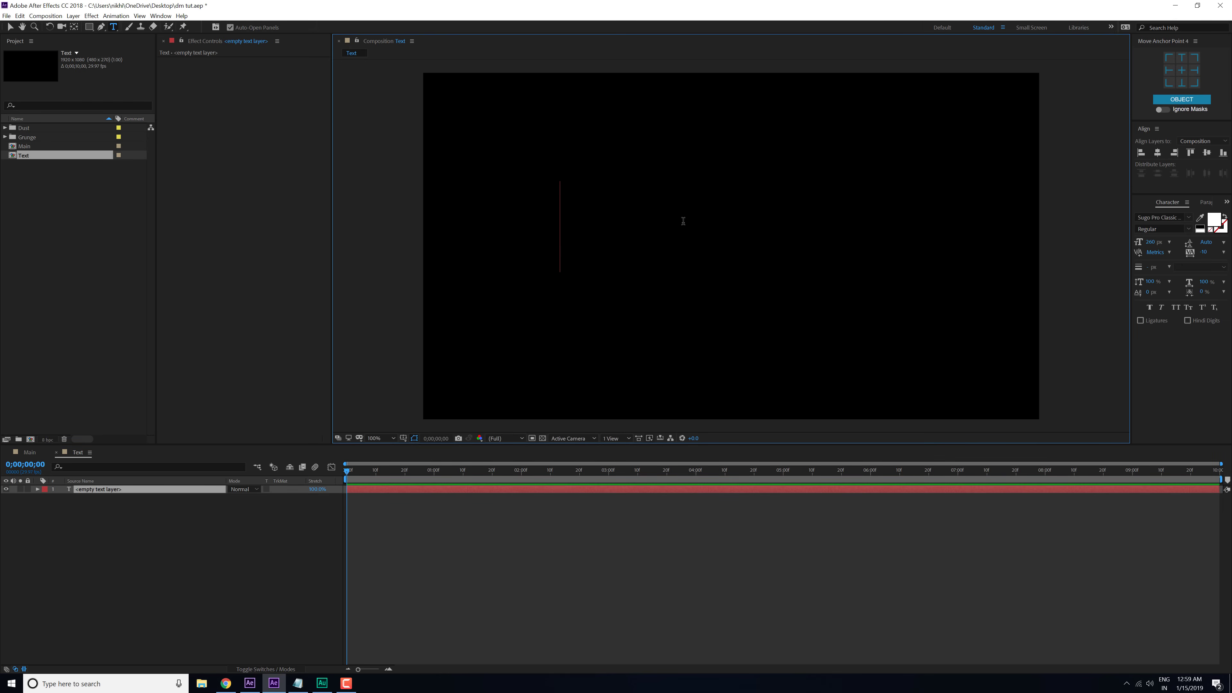
pyautogui.write('G')
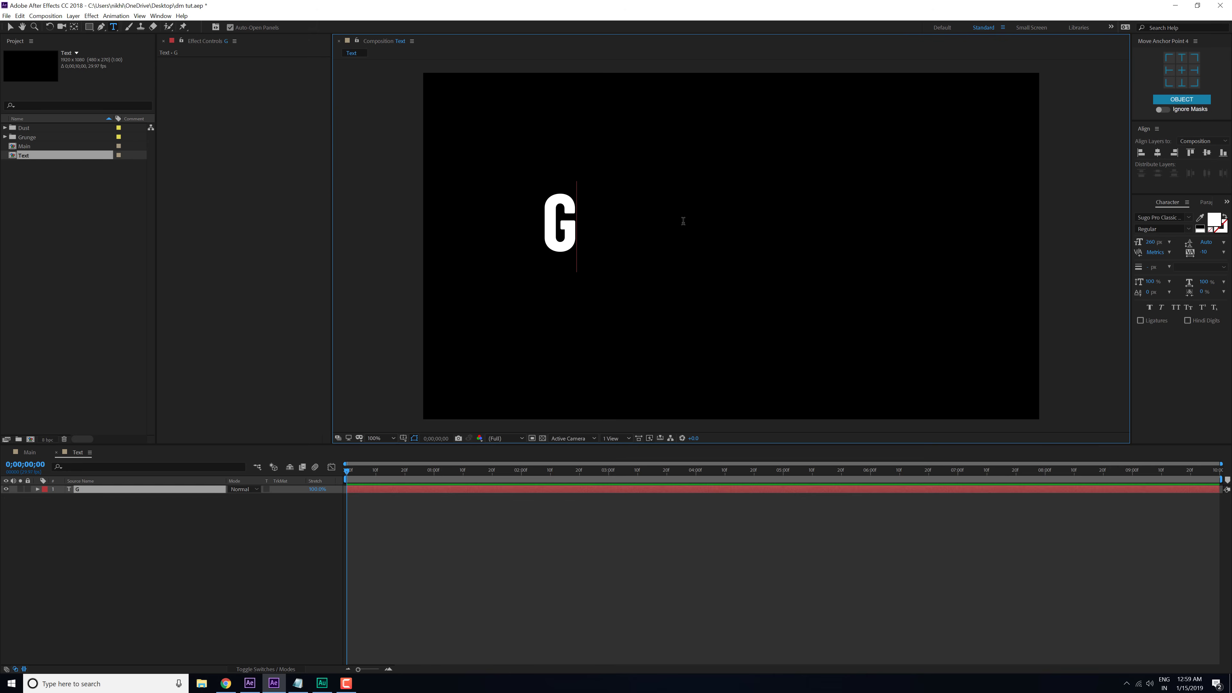
pyautogui.write('ULLT')
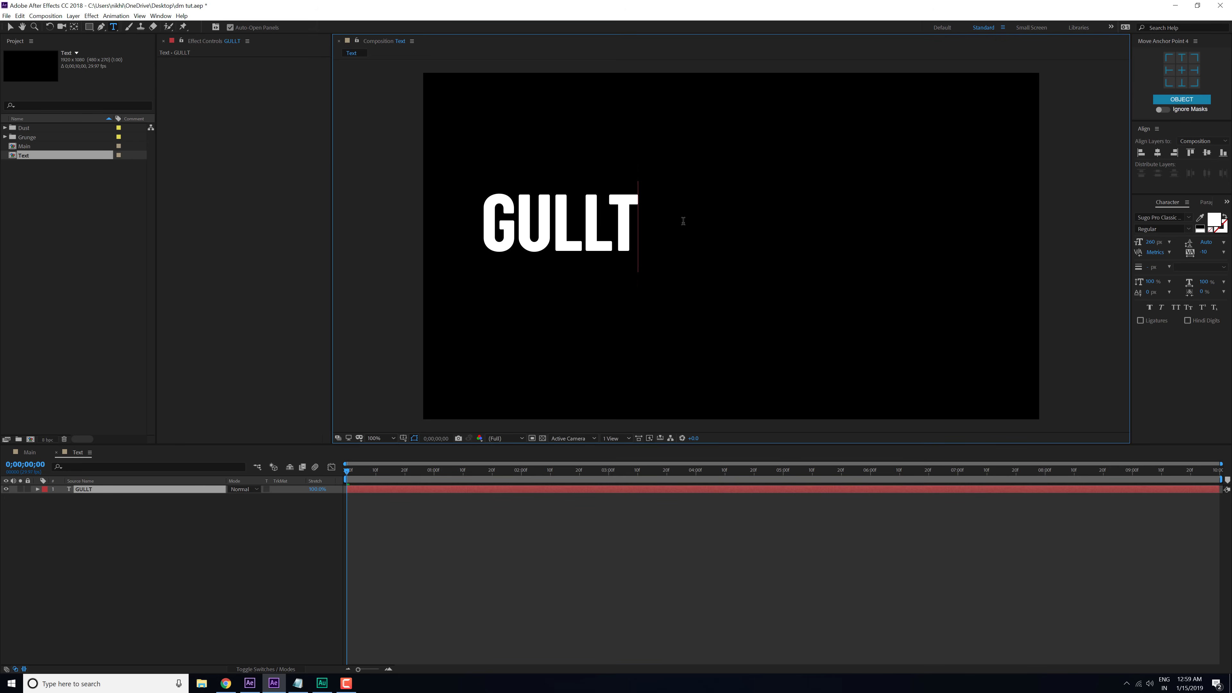
pyautogui.press('BackSpace')
pyautogui.write('Y BOY')
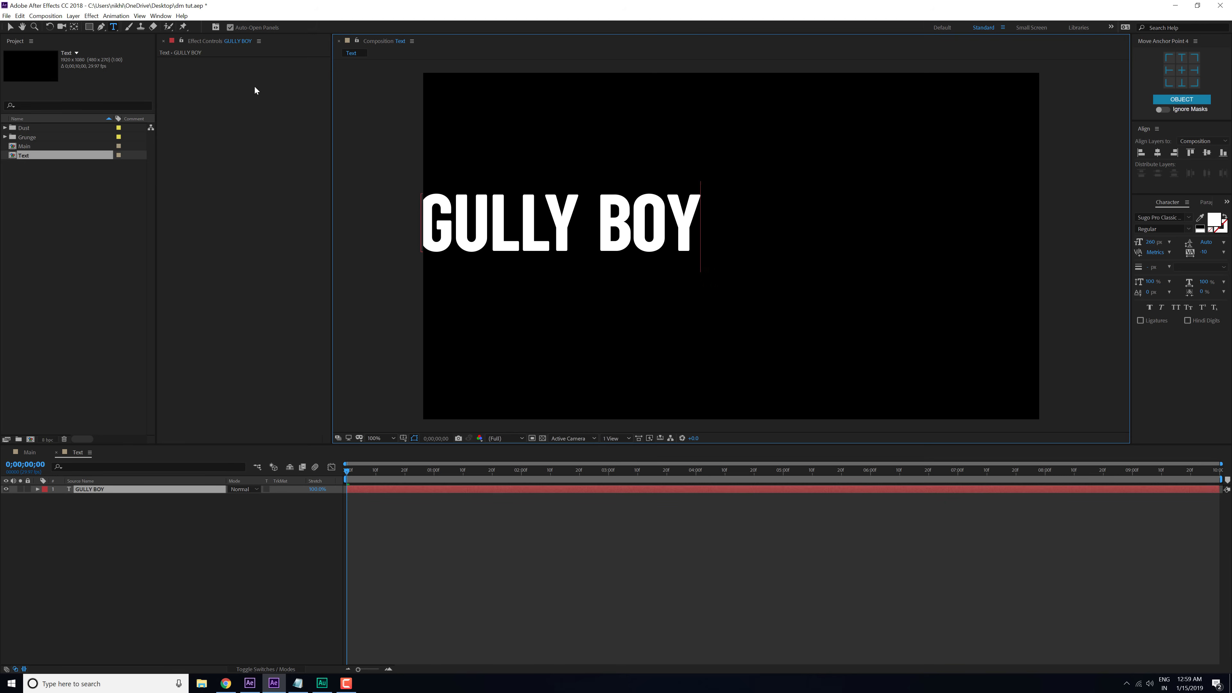
pyautogui.click(10, 27)
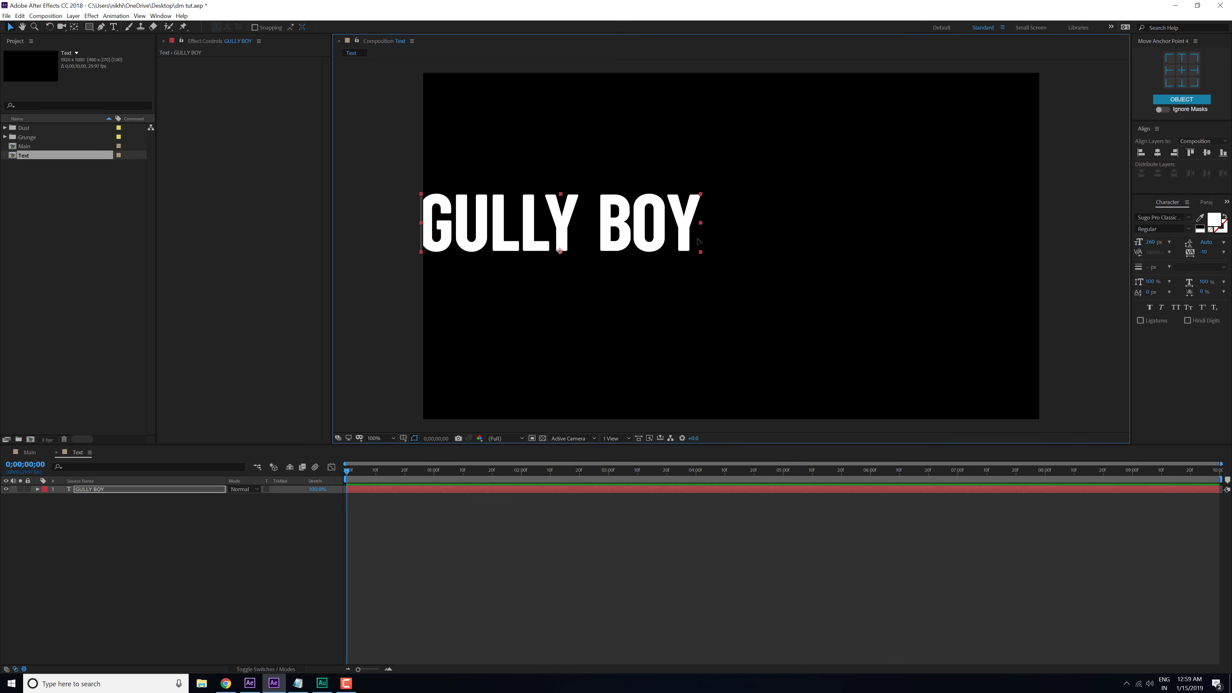
pyautogui.moveTo(665, 236); pyautogui.dragTo(827, 251)
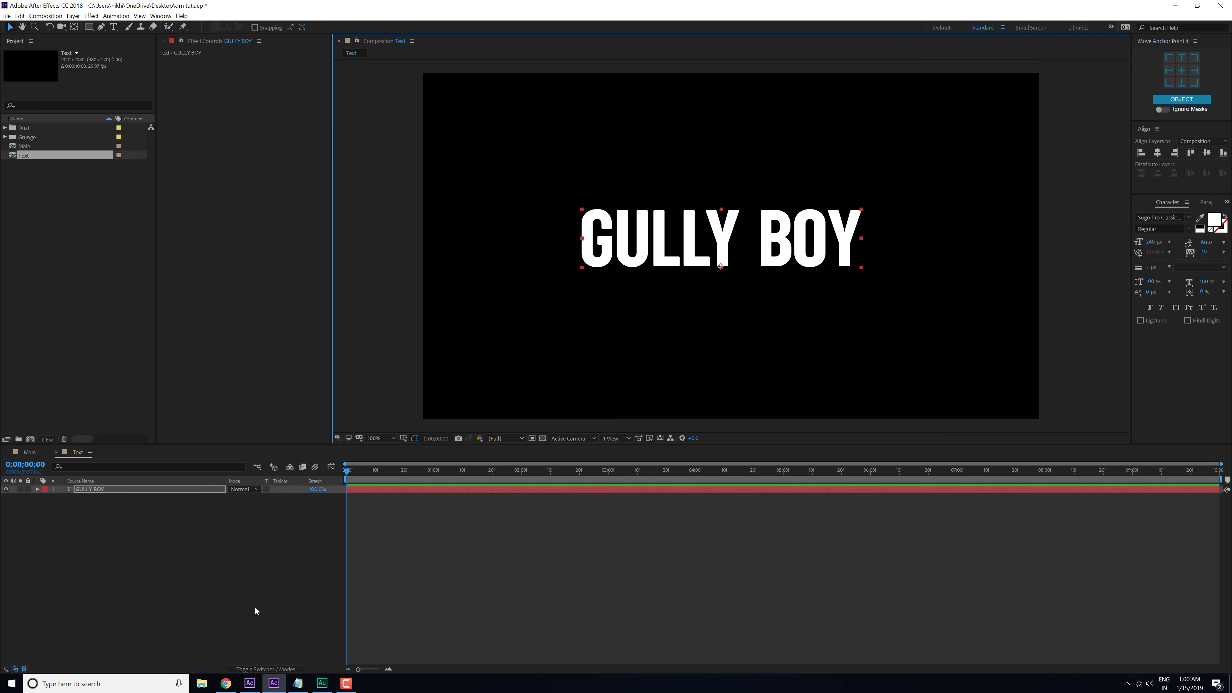
# Step: Switch to Notepad and highlight Sugo Pro Classic Trial in the FONTS list, then minimize the file
pyautogui.click(298, 683)
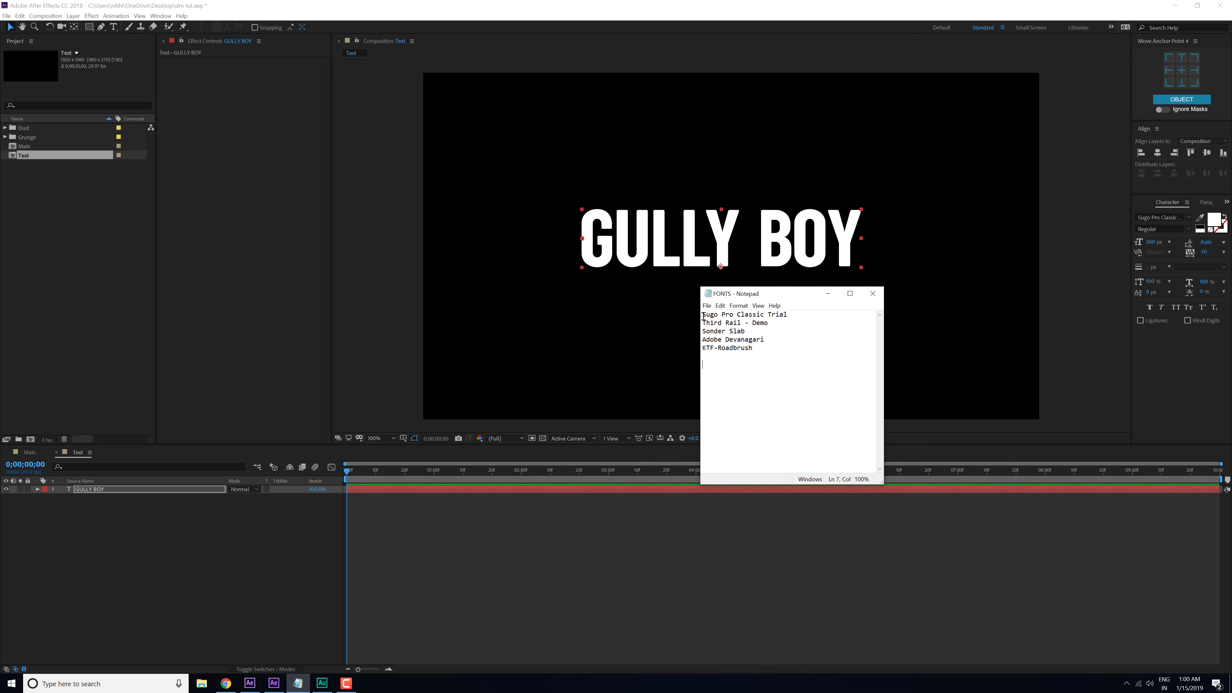
pyautogui.moveTo(702, 314); pyautogui.dragTo(797, 310)
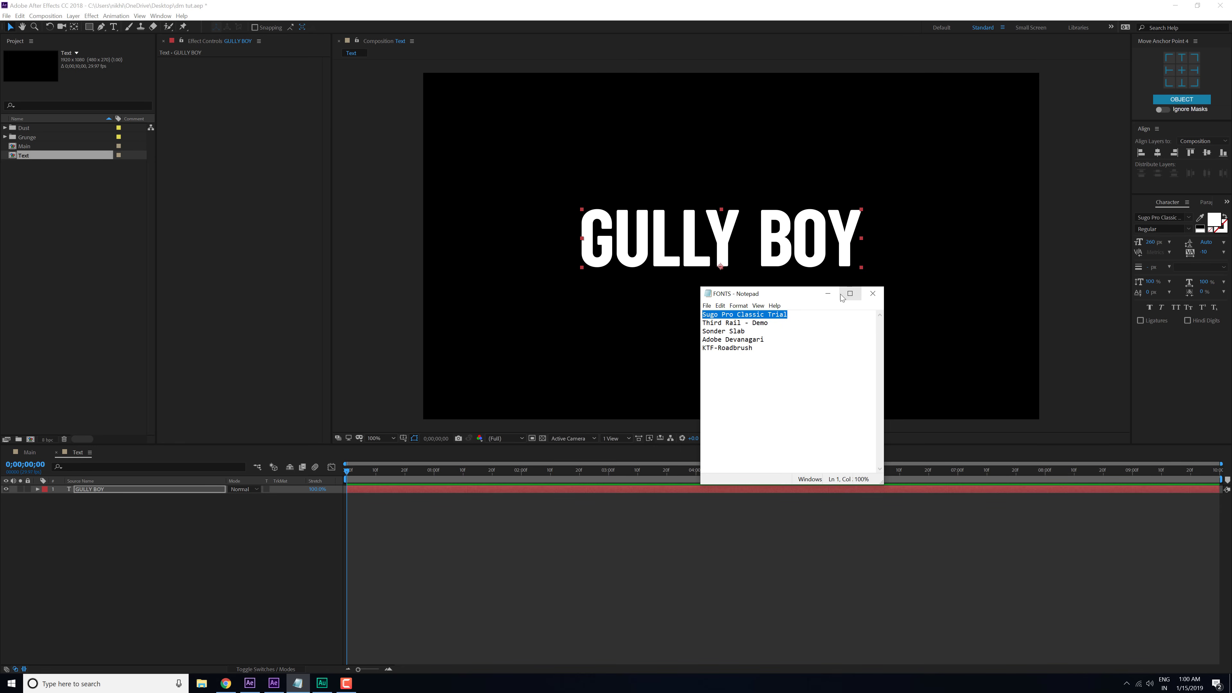
pyautogui.click(828, 294)
# Step: Centre the text layer's anchor point and align the layer horizontally and vertically to the centre of the composition
pyautogui.click(1182, 71)
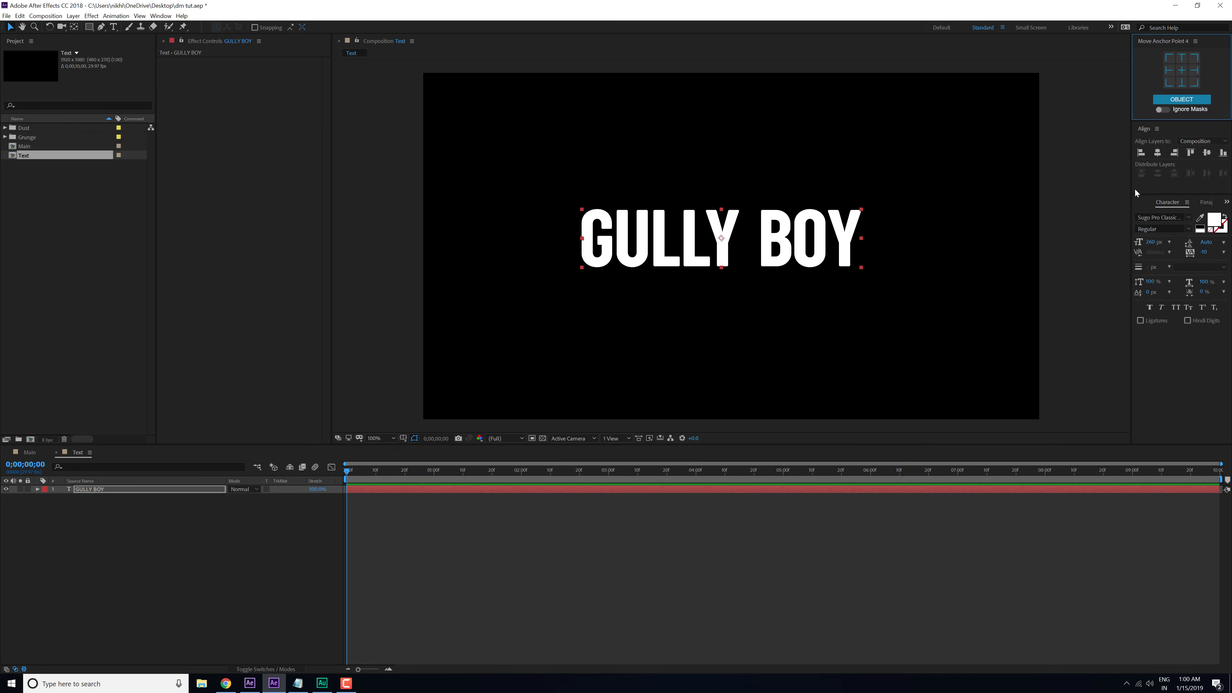
pyautogui.click(1157, 153)
pyautogui.click(1207, 152)
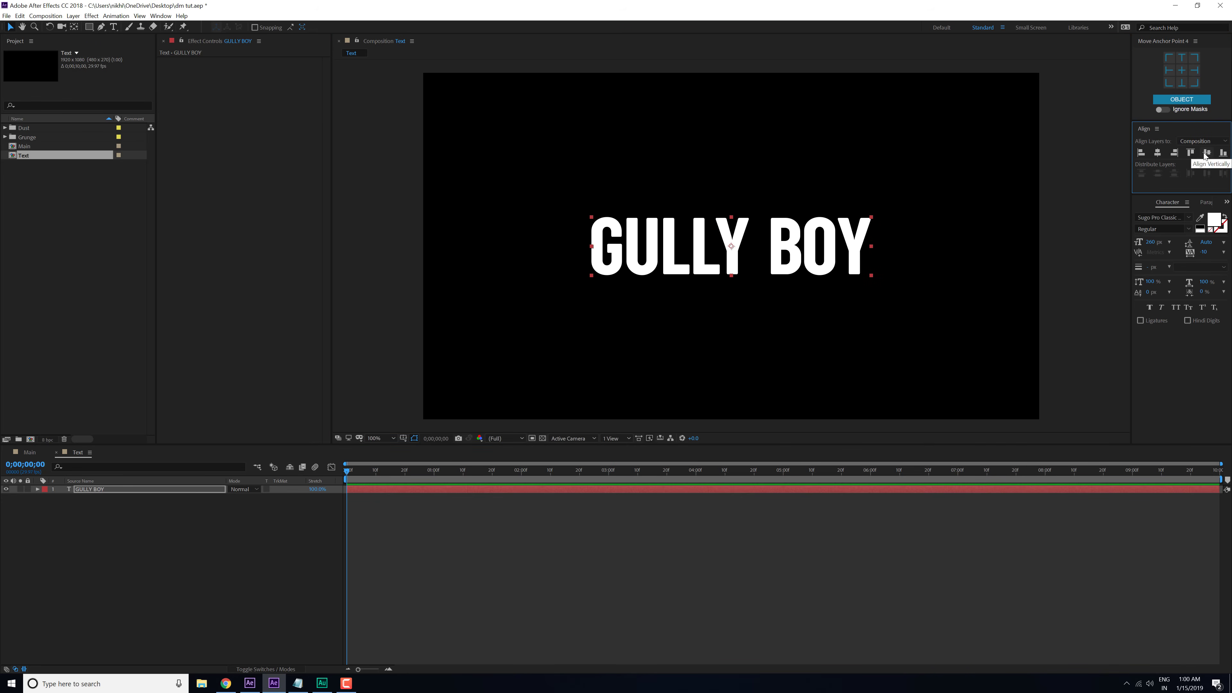
# Step: Split the GULLY BOY layer at 0;00;03;00
pyautogui.click(220, 504)
pyautogui.click(737, 277)
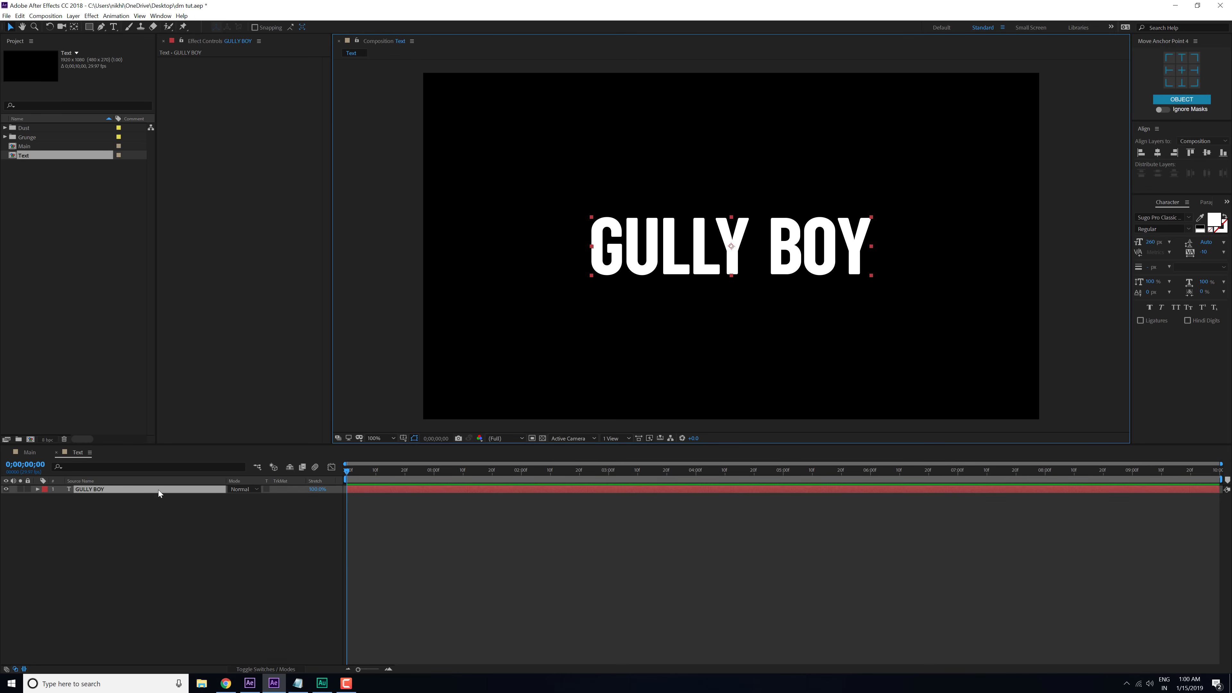
pyautogui.moveTo(356, 471); pyautogui.dragTo(608, 497)
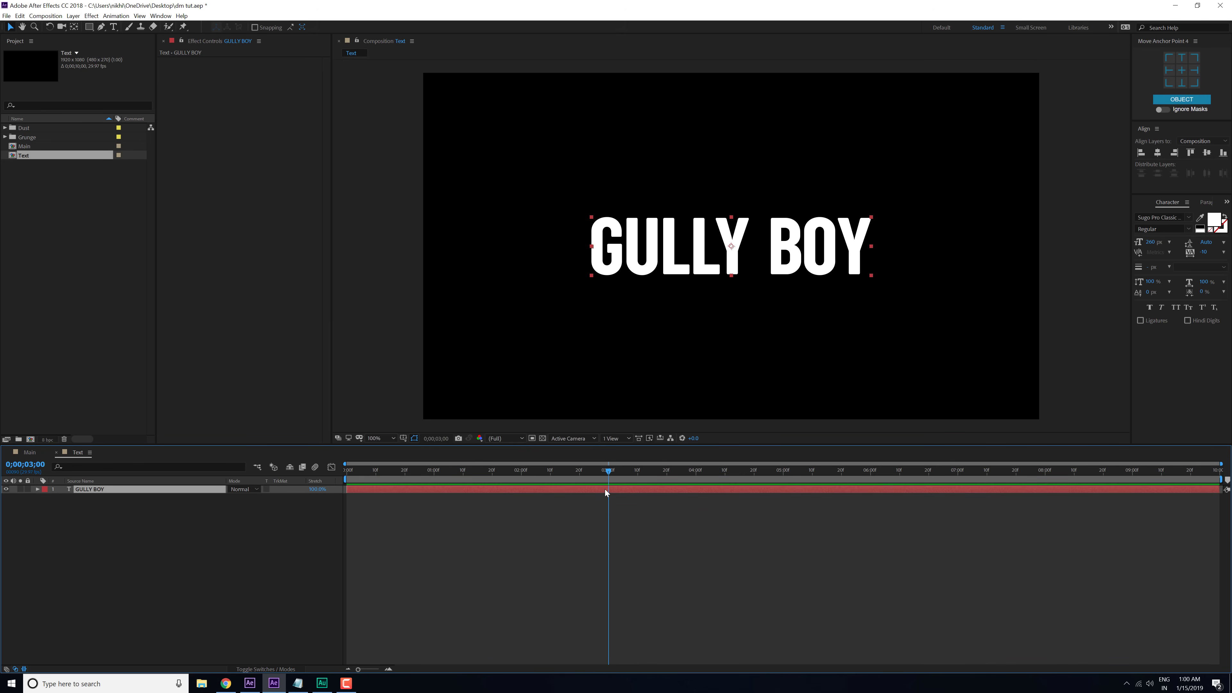
pyautogui.hotkey('alt', ']')
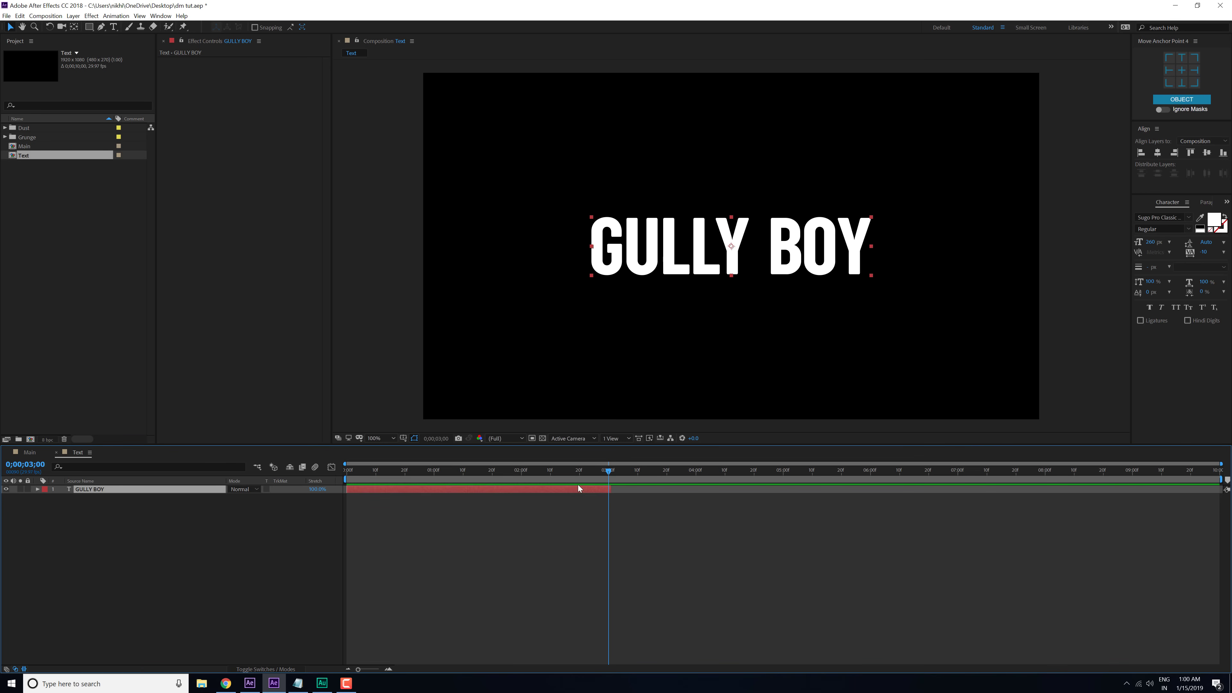
pyautogui.hotkey('ctrl', 'z')
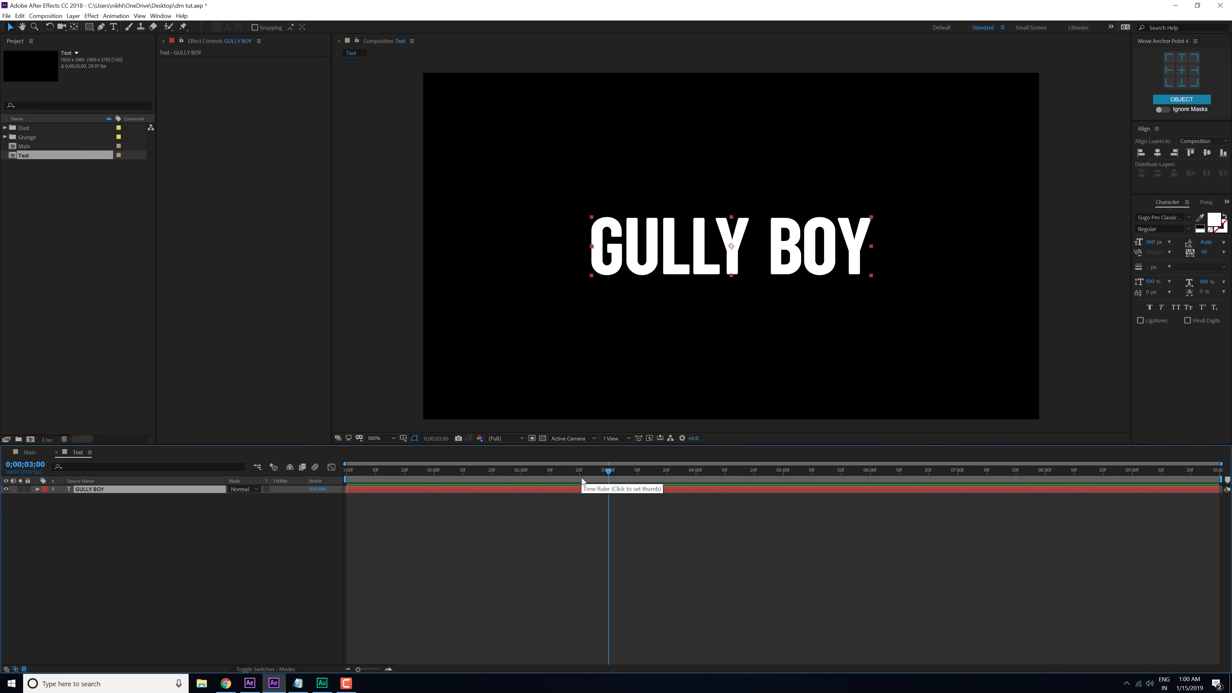
pyautogui.click(20, 15)
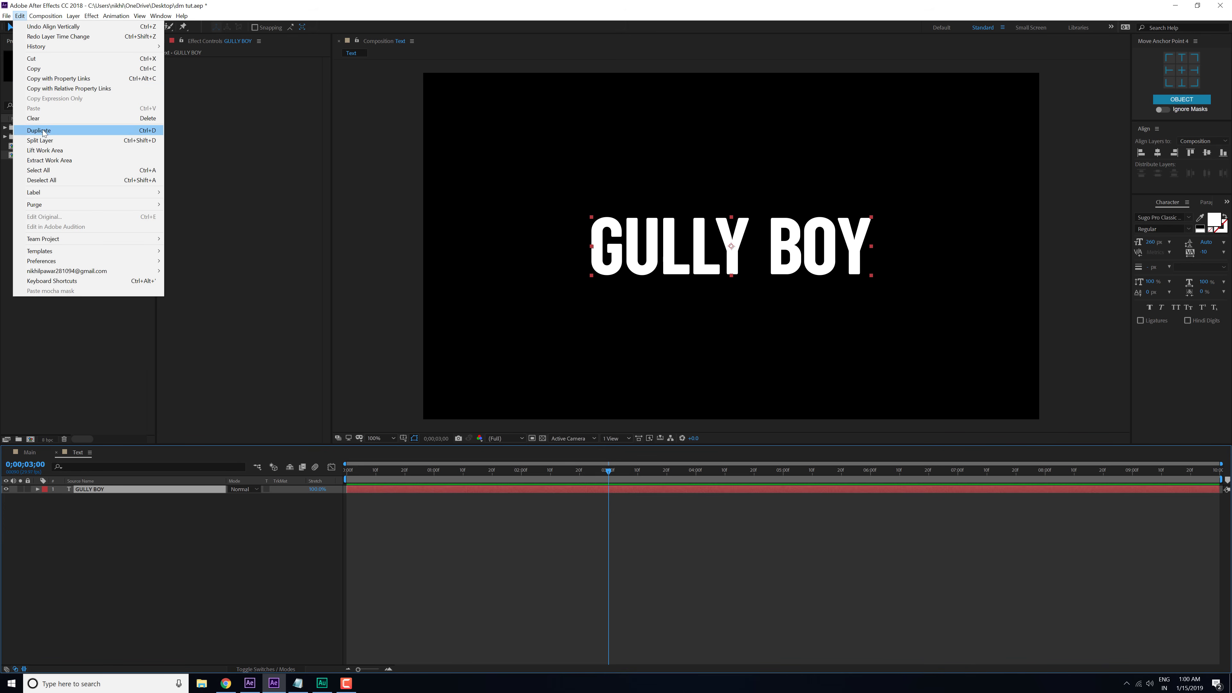
pyautogui.click(43, 141)
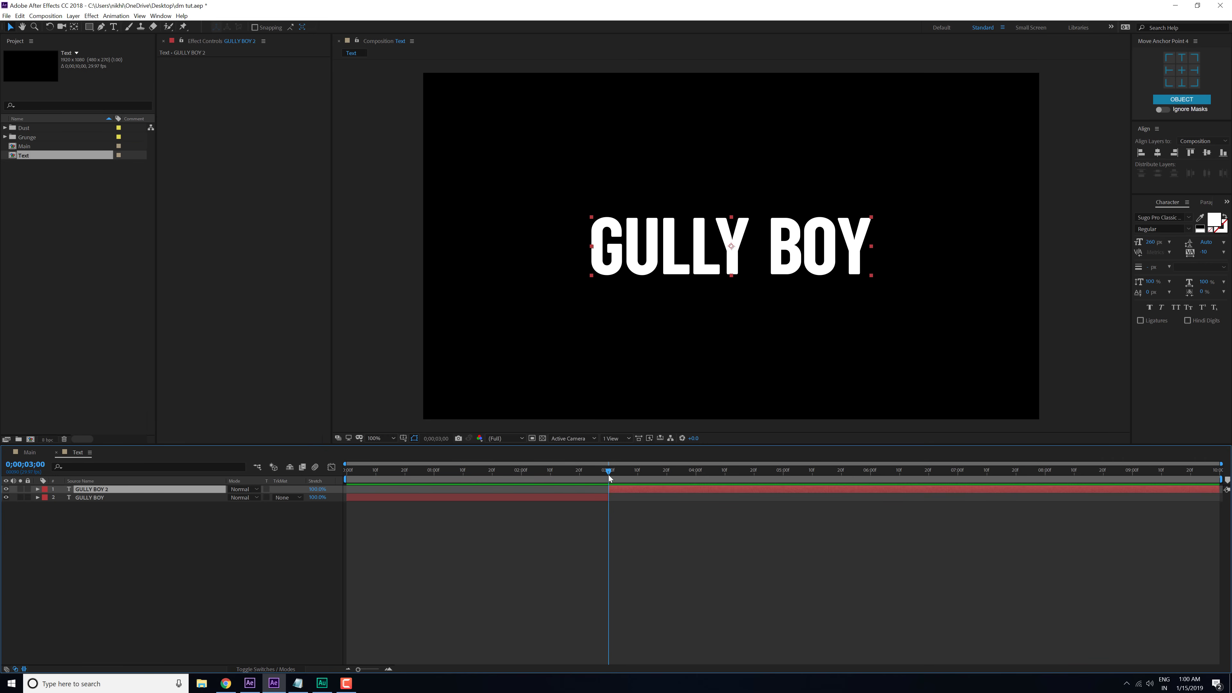
# Step: Split the GULLY BOY 2 layer at 0;00;03;05 and delete the part after the split
pyautogui.moveTo(608, 474); pyautogui.dragTo(623, 473)
pyautogui.click(19, 15)
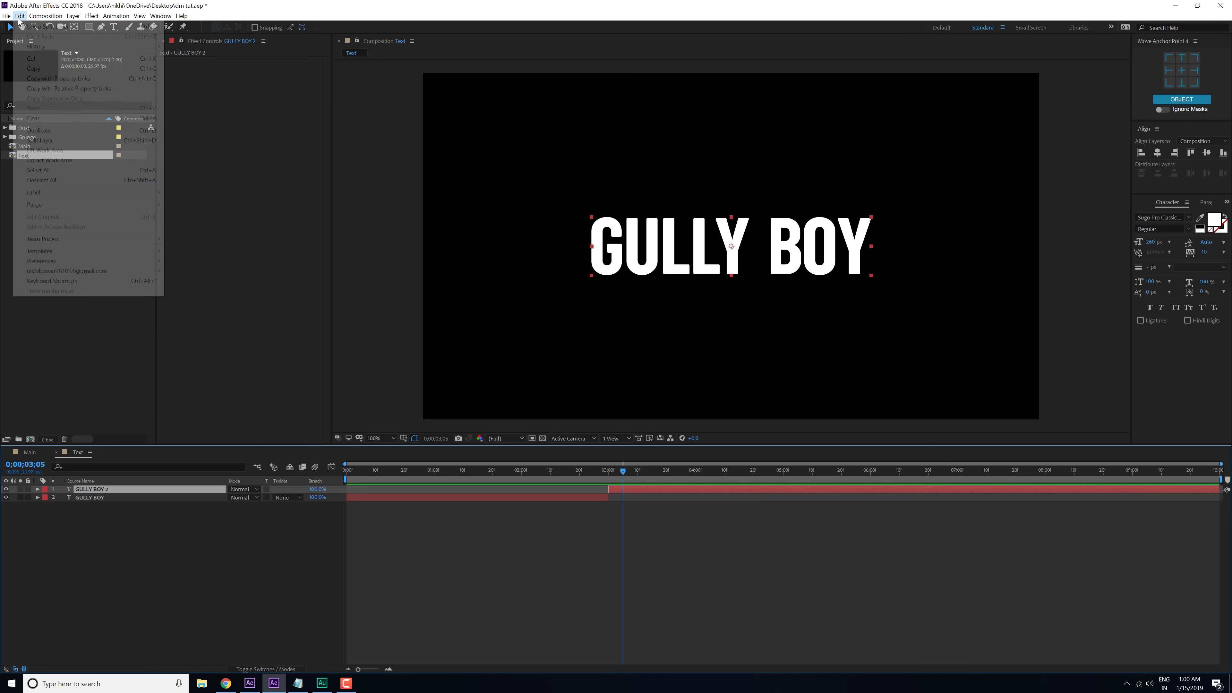
pyautogui.click(40, 141)
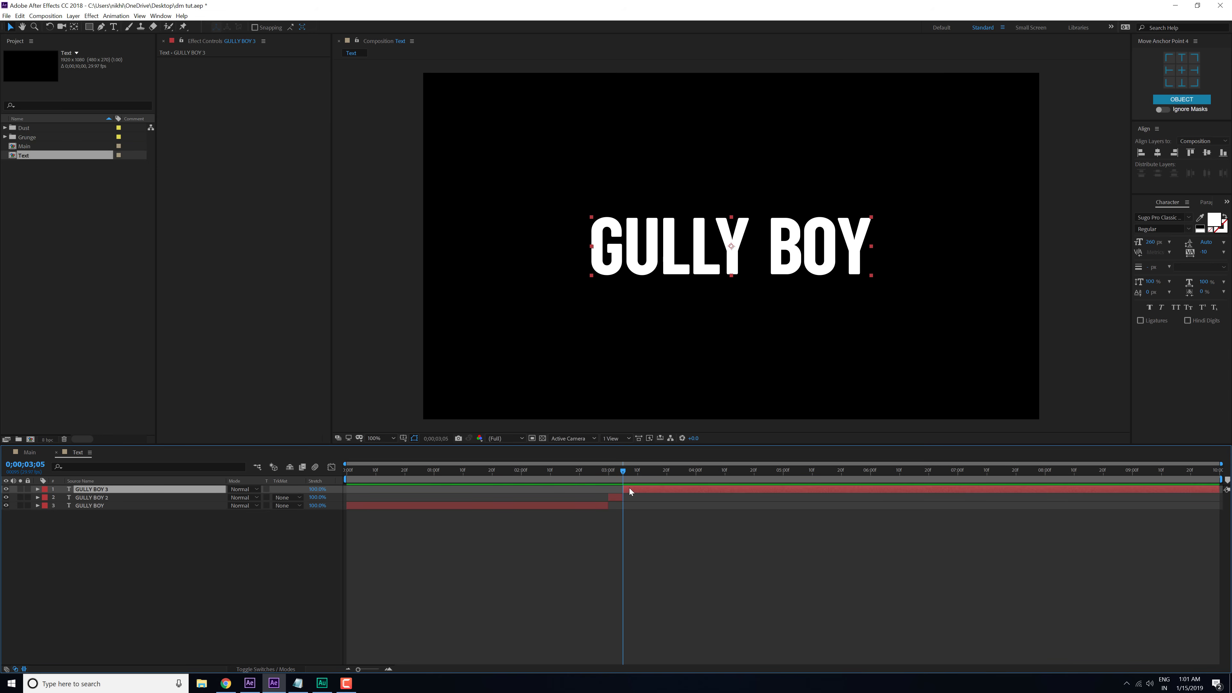
pyautogui.press('Delete')
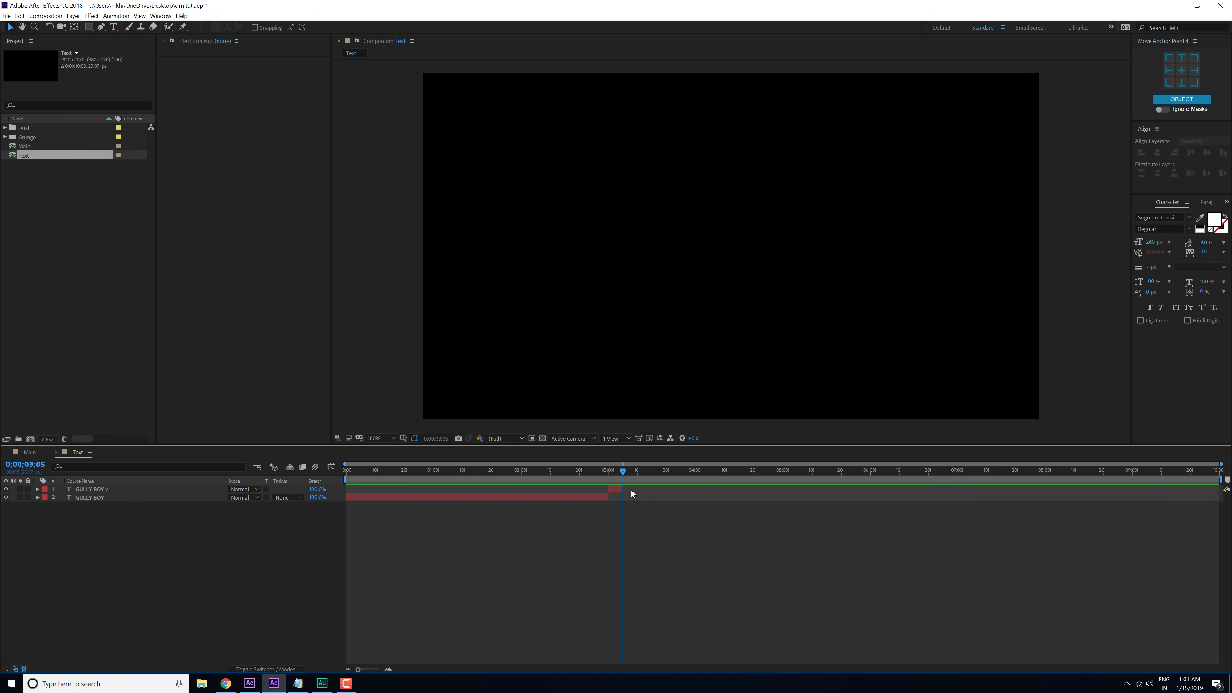
# Step: Copy Third Rail - Demo from the FONTS list in Notepad and apply it as the font of the short GULLY BOY 2 layer
pyautogui.moveTo(590, 475); pyautogui.dragTo(615, 483)
pyautogui.click(619, 491)
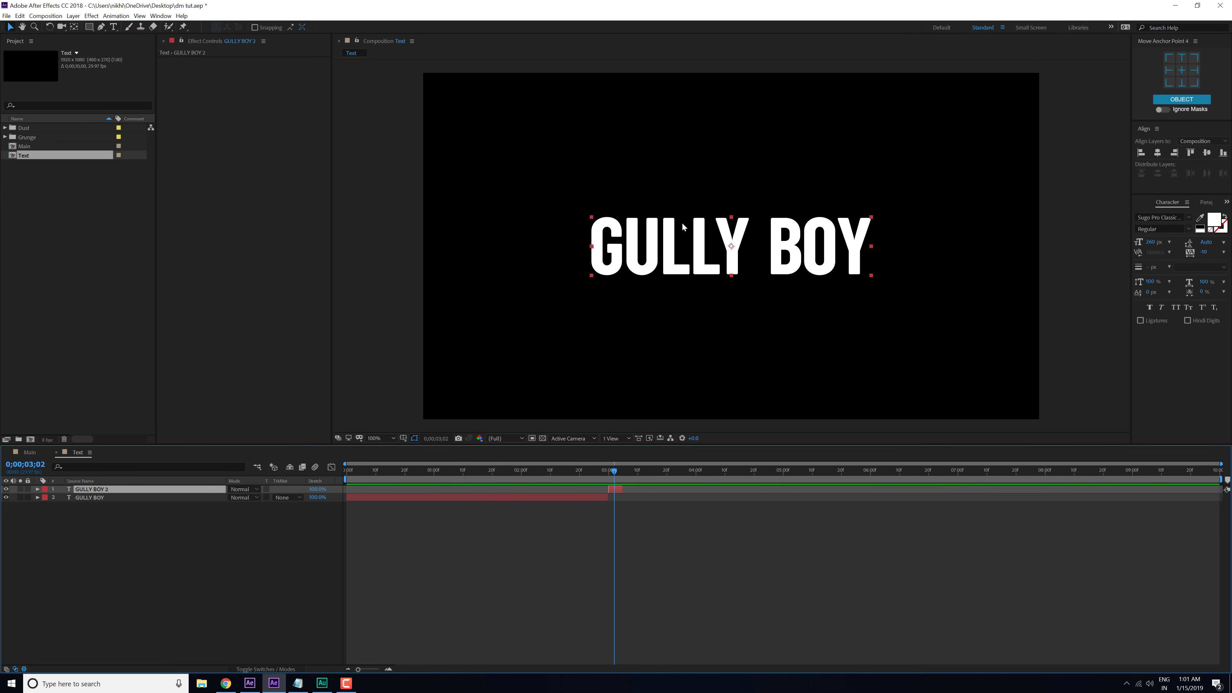
pyautogui.click(298, 683)
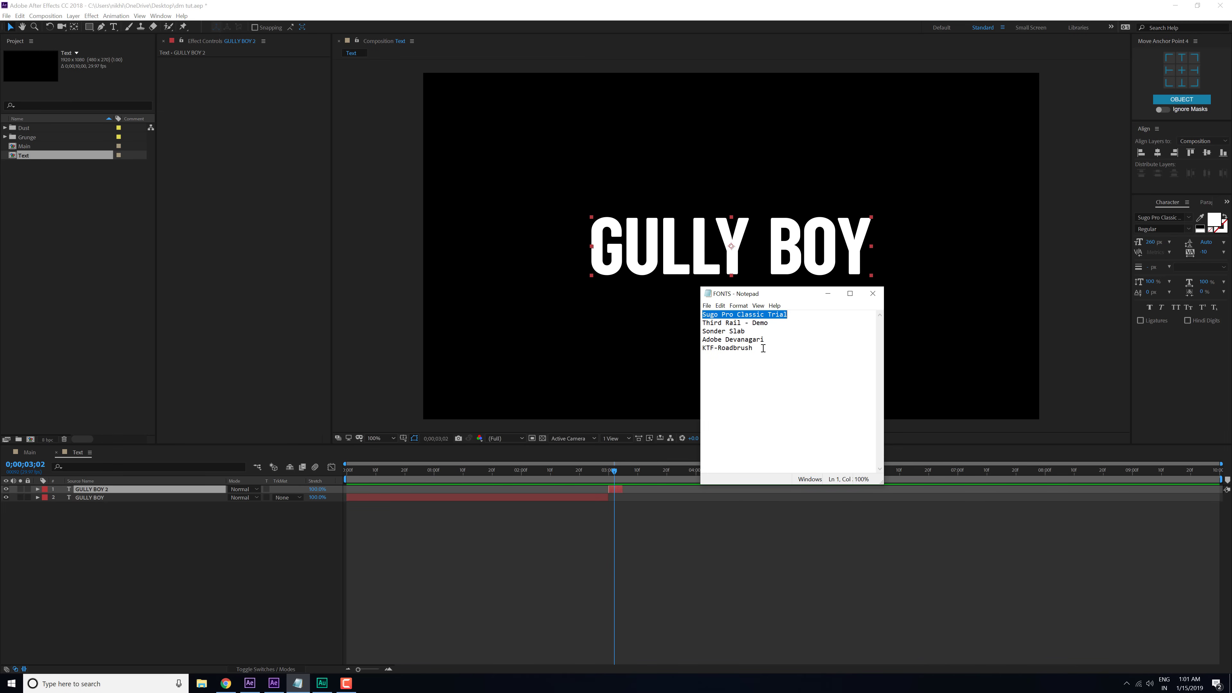
pyautogui.moveTo(773, 323); pyautogui.dragTo(702, 323)
pyautogui.hotkey('ctrl', 'c')
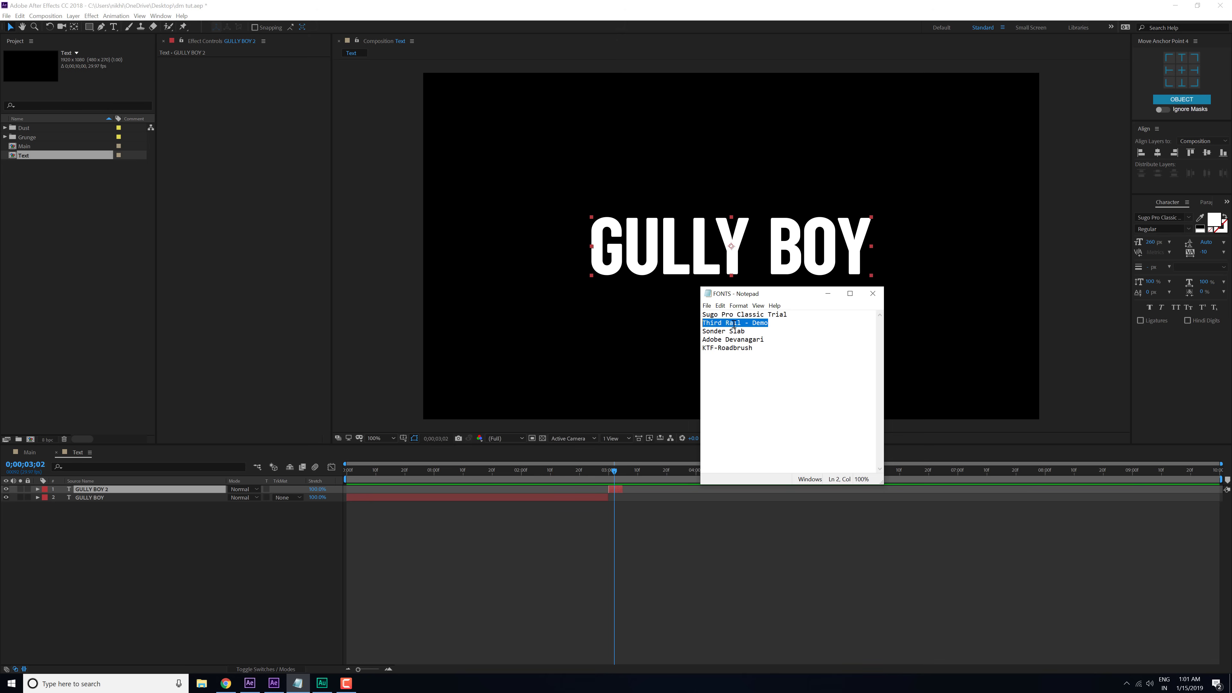
pyautogui.click(612, 489)
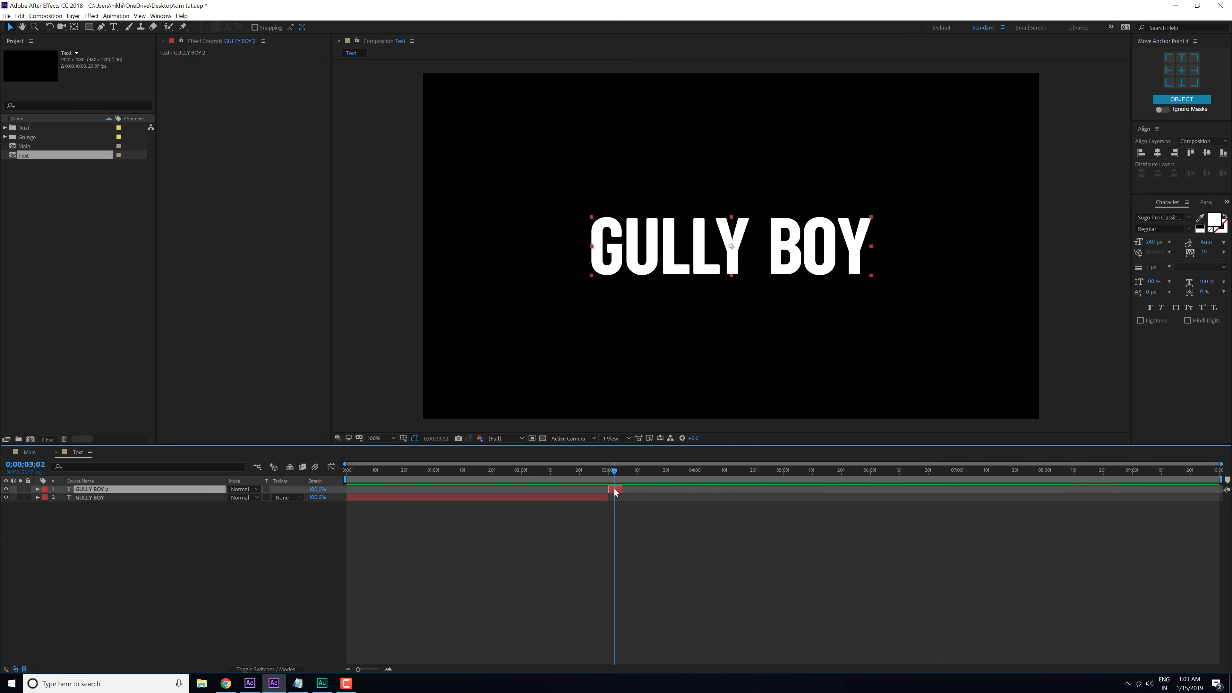
pyautogui.doubleClick(614, 490)
pyautogui.click(1166, 218)
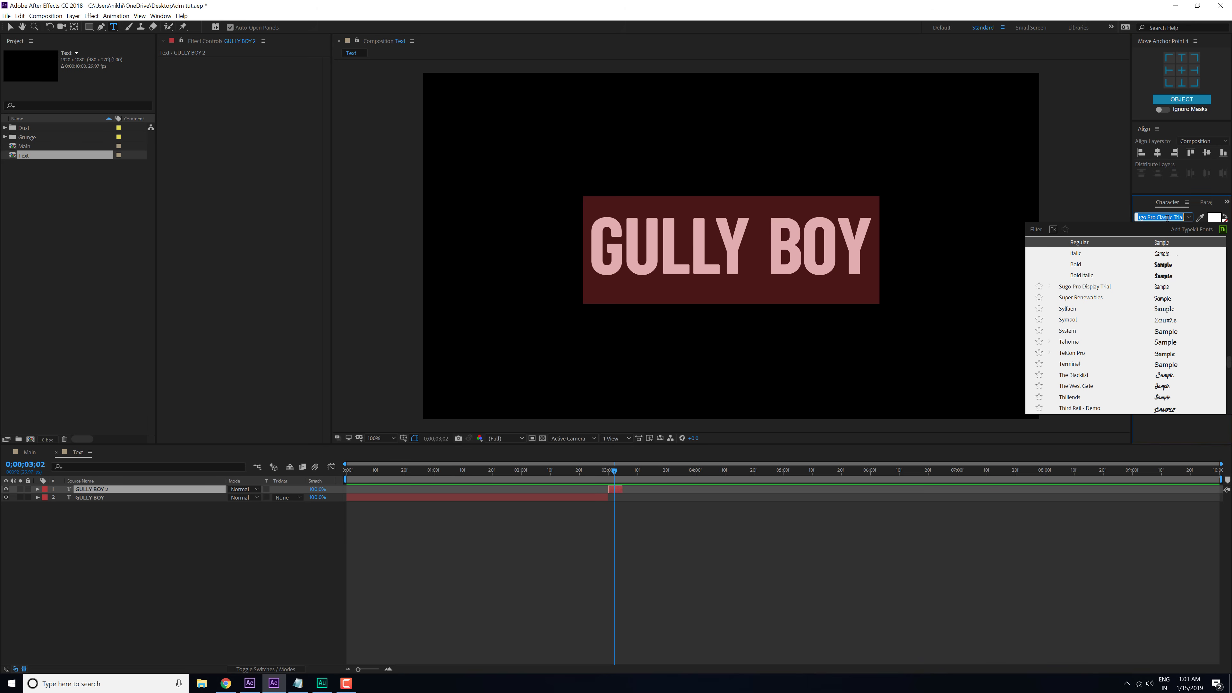
pyautogui.hotkey('ctrl', 'v')
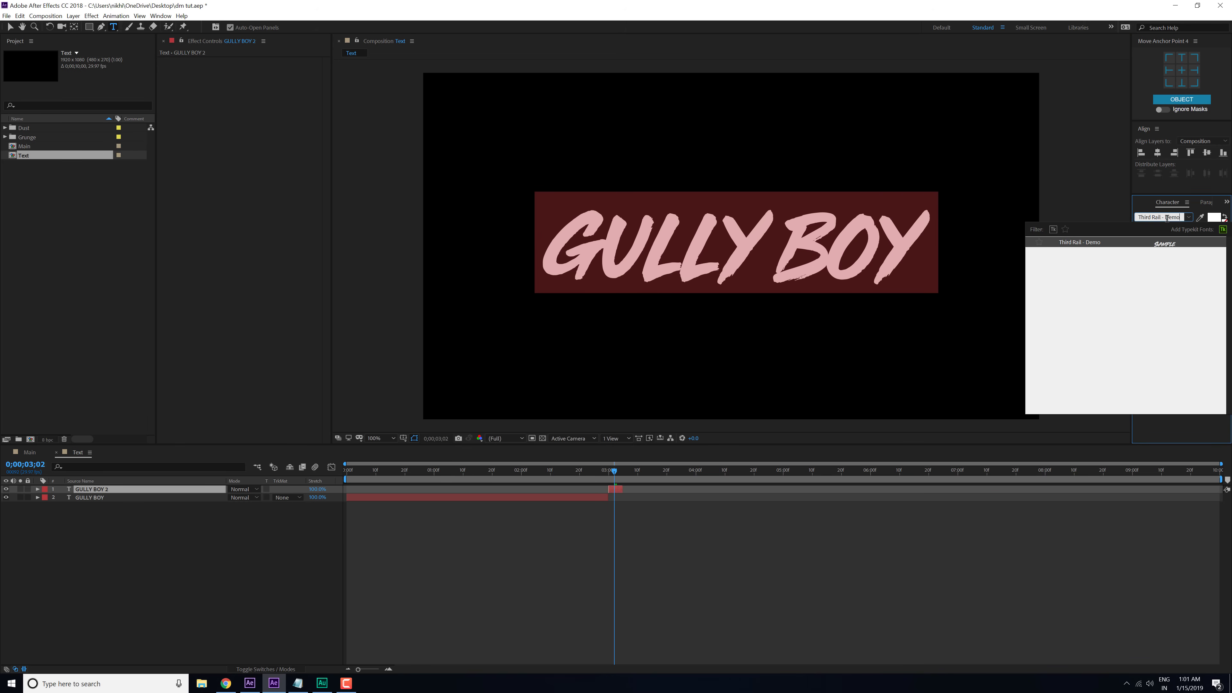
pyautogui.click(536, 512)
# Step: Extend the GULLY BOY layer under GULLY BOY 2 for comparison, and shrink GULLY BOY 2's text to 196 px centred in the composition
pyautogui.moveTo(607, 496); pyautogui.dragTo(629, 496)
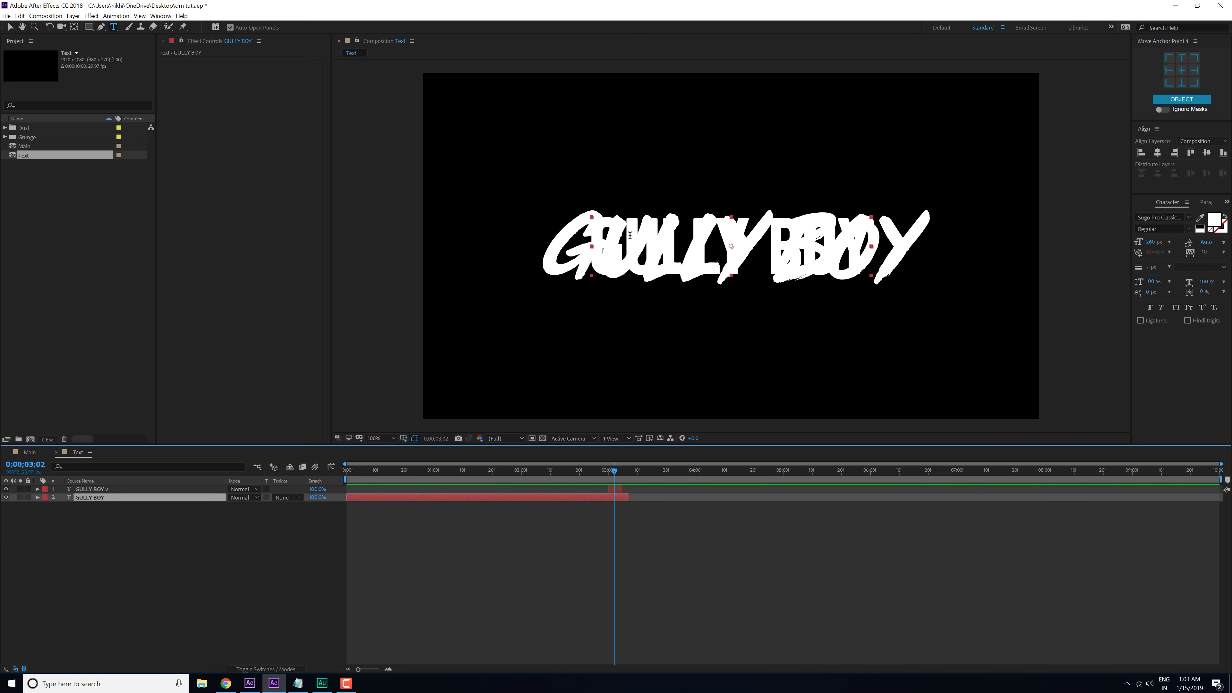
pyautogui.click(10, 27)
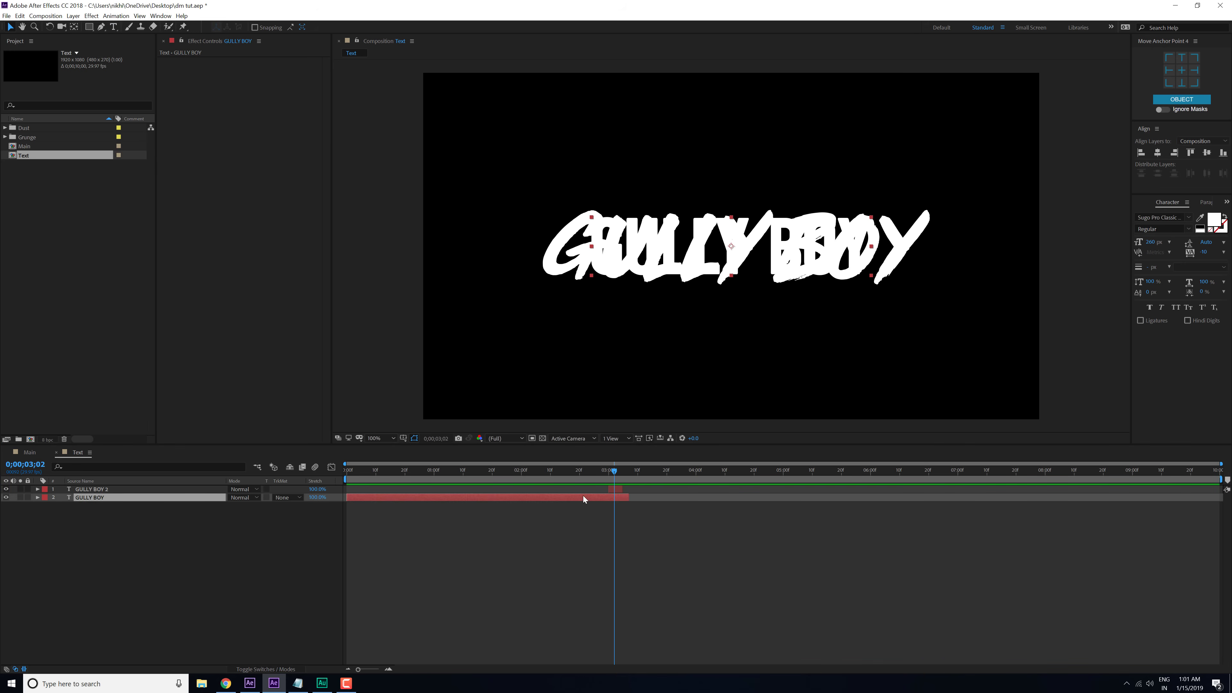
pyautogui.click(619, 489)
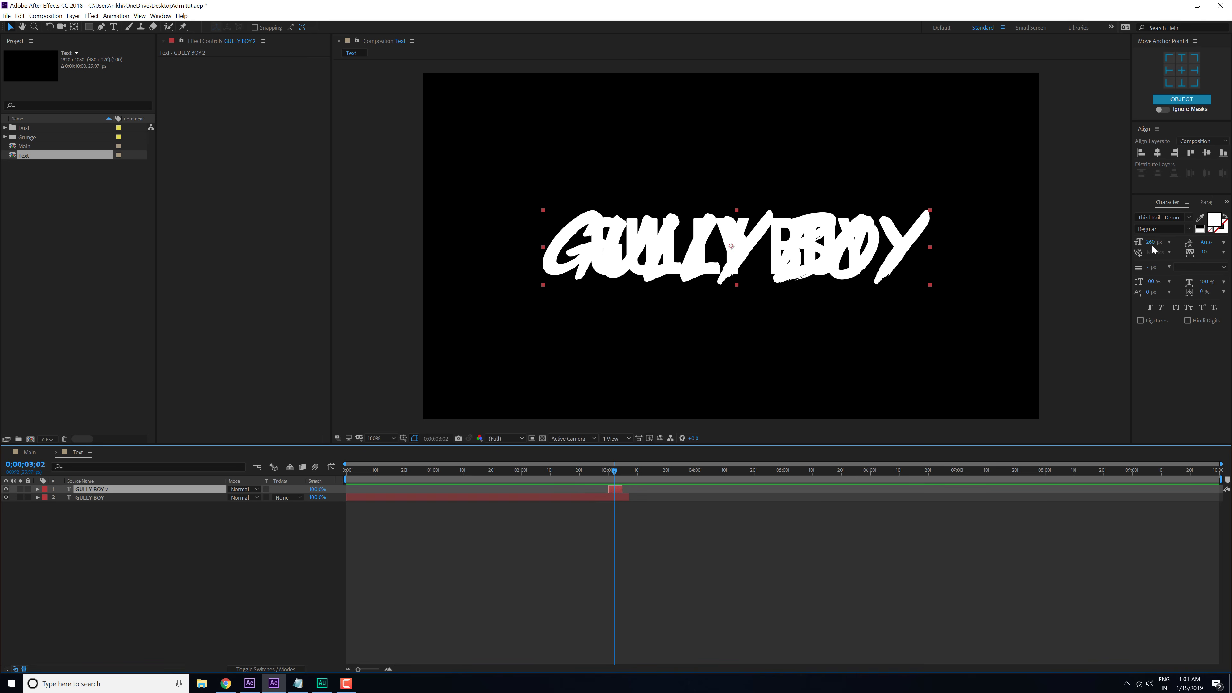
pyautogui.moveTo(1151, 242); pyautogui.dragTo(1127, 249)
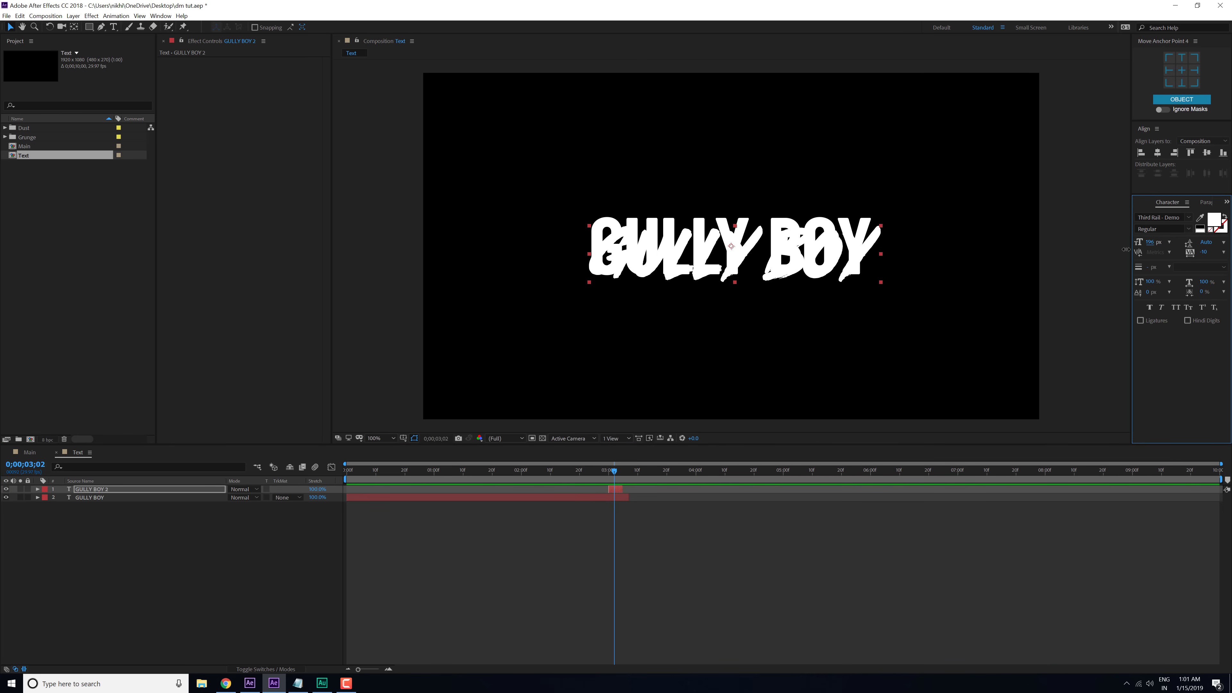
pyautogui.click(1158, 153)
pyautogui.click(1208, 154)
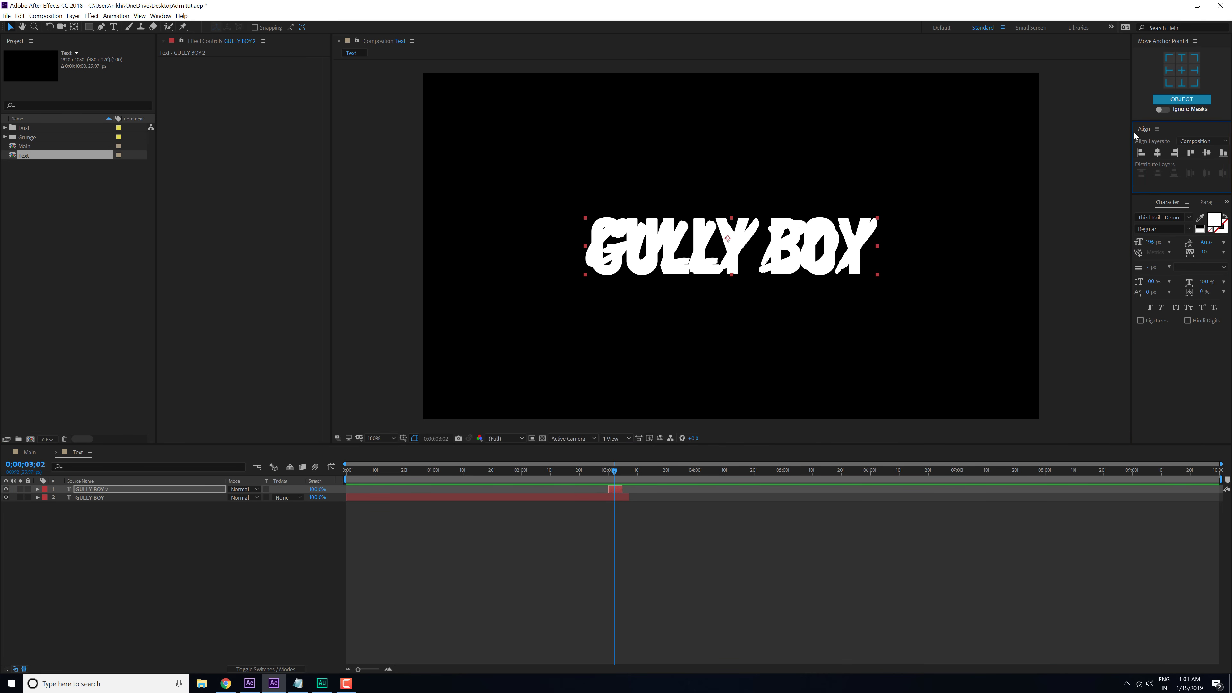
# Step: Trim the end of the GULLY BOY layer back to the start of GULLY BOY 2
pyautogui.click(161, 15)
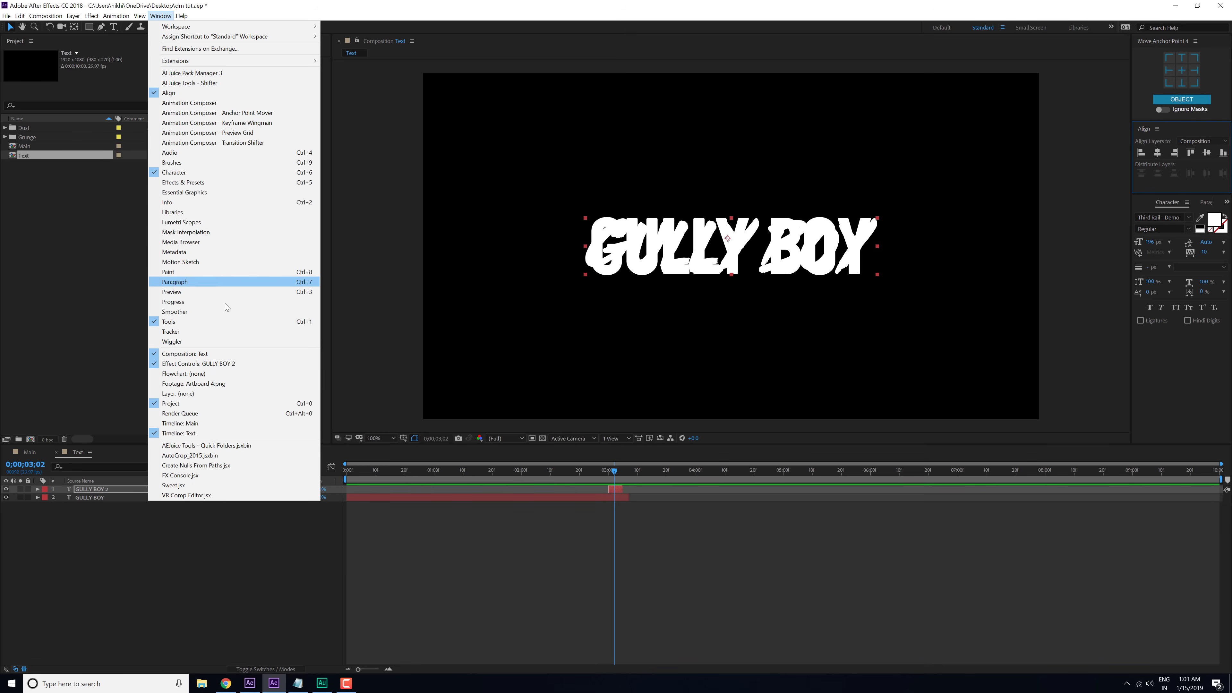
pyautogui.click(223, 364)
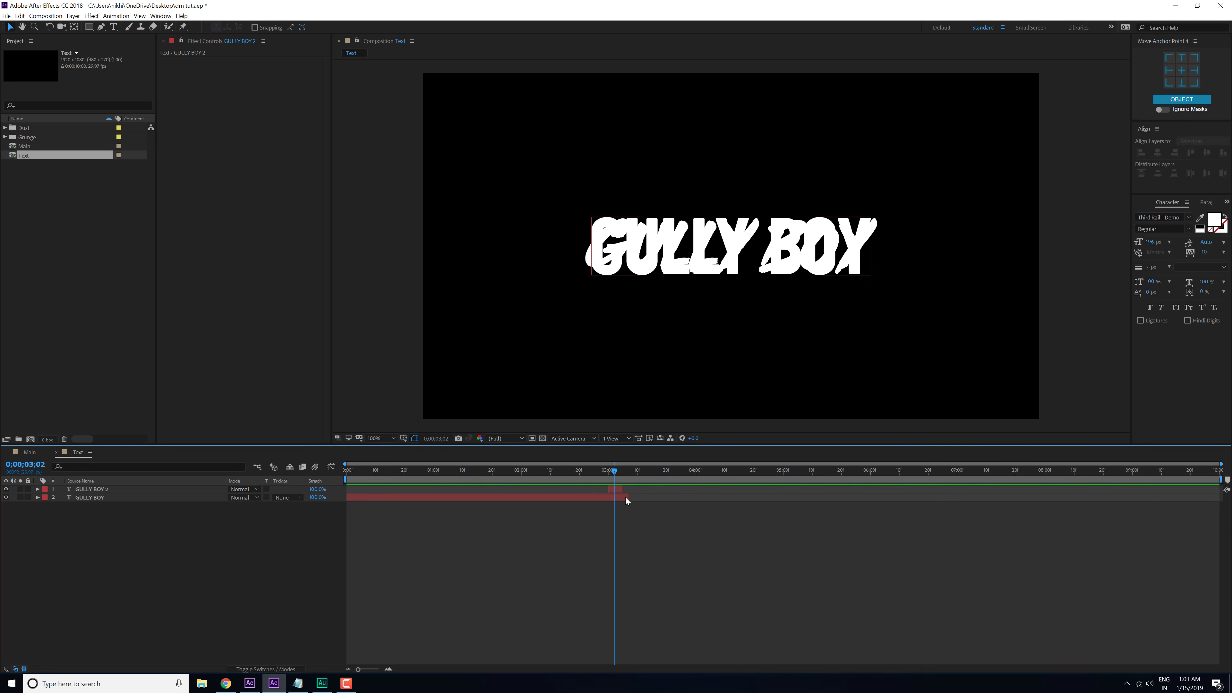
pyautogui.moveTo(626, 498); pyautogui.dragTo(609, 498)
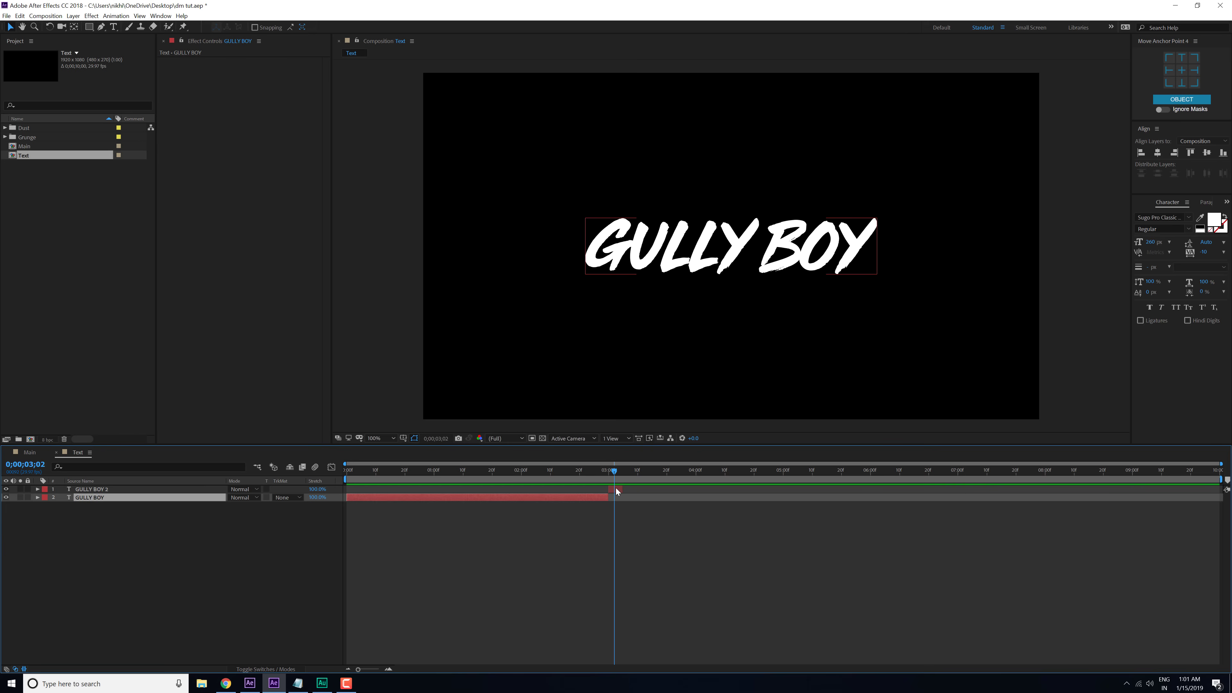
# Step: Duplicate the GULLY BOY 2 layer and place the copy directly after it, starting at 0;00;03;05
pyautogui.doubleClick(616, 489)
pyautogui.click(616, 490)
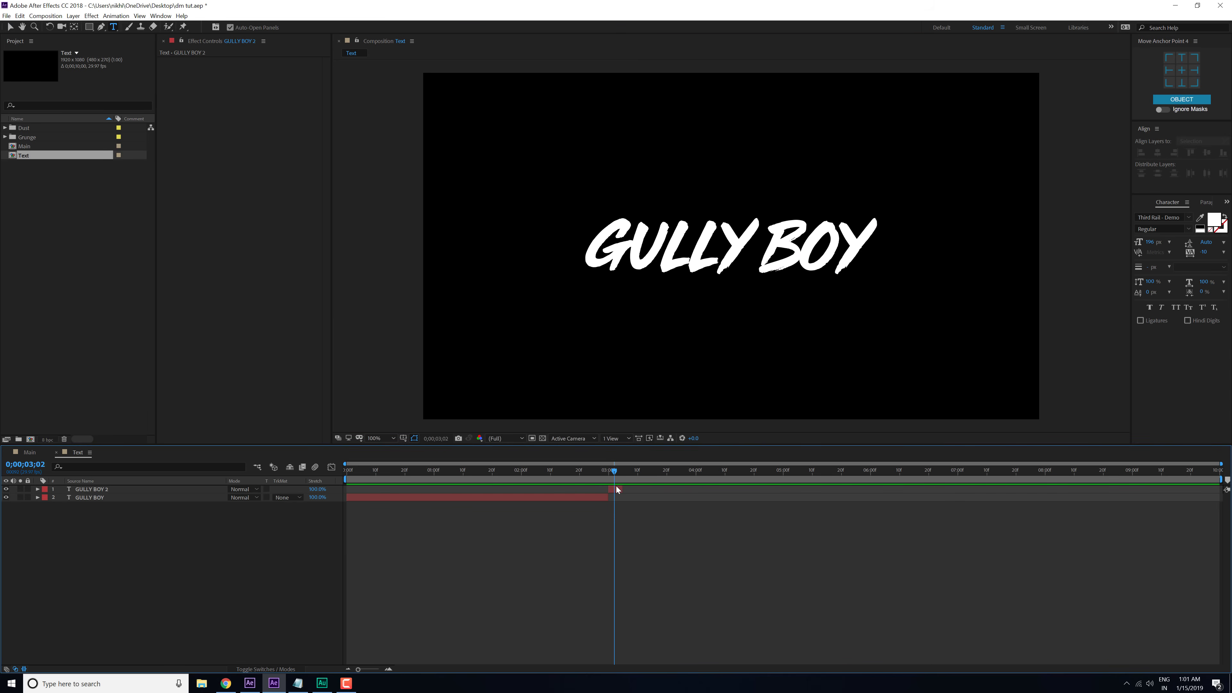
pyautogui.hotkey('ctrl', 'd')
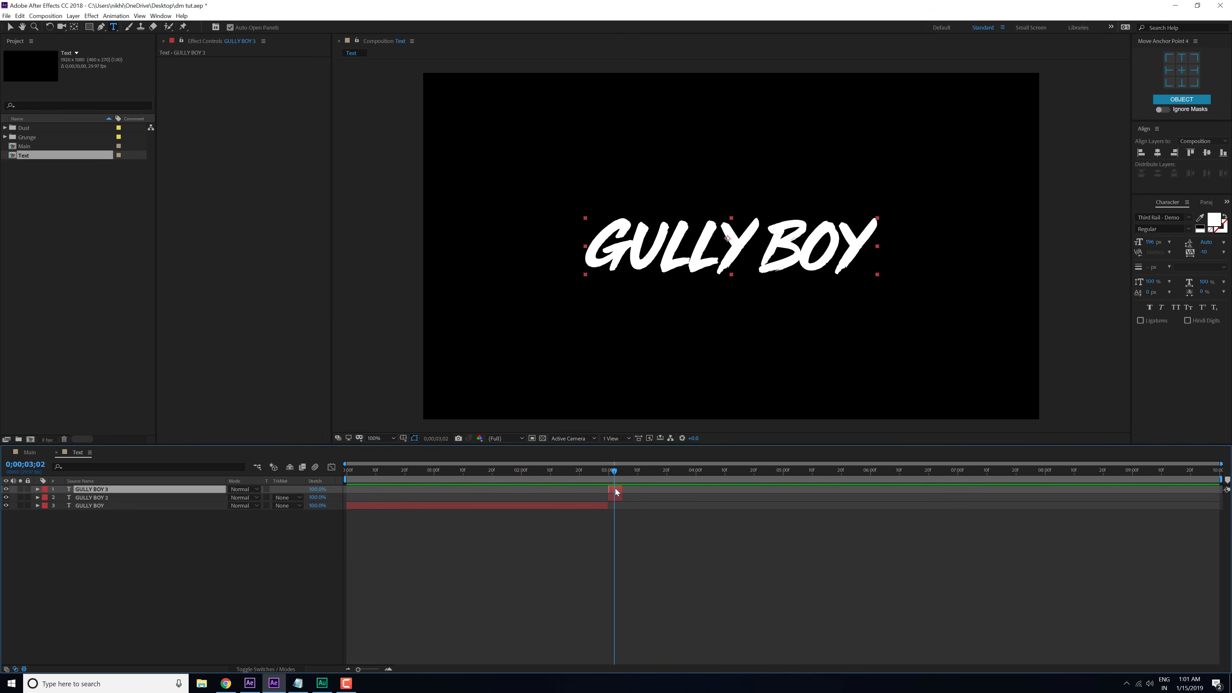
pyautogui.moveTo(616, 489); pyautogui.dragTo(627, 490)
pyautogui.scroll(4, 625, 490)
pyautogui.moveTo(614, 489)
pyautogui.mouseDown()
pyautogui.moveTo(586, 491)
pyautogui.moveTo(614, 491)
pyautogui.mouseUp()
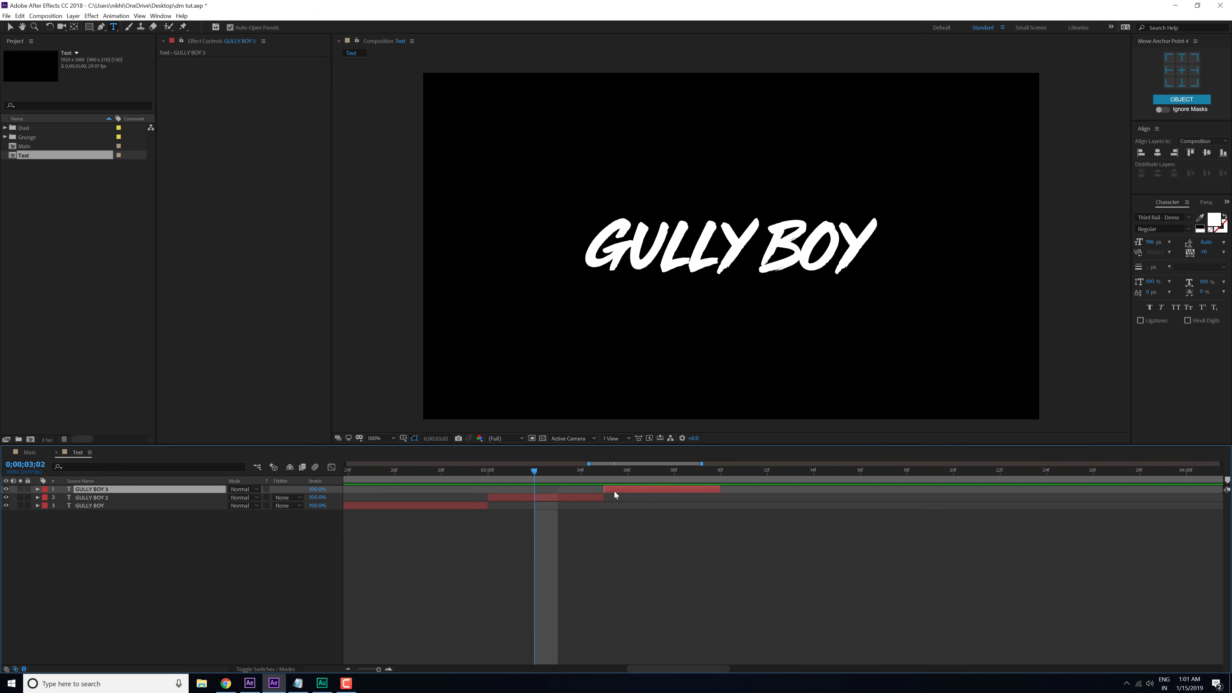
pyautogui.moveTo(541, 469); pyautogui.dragTo(644, 478)
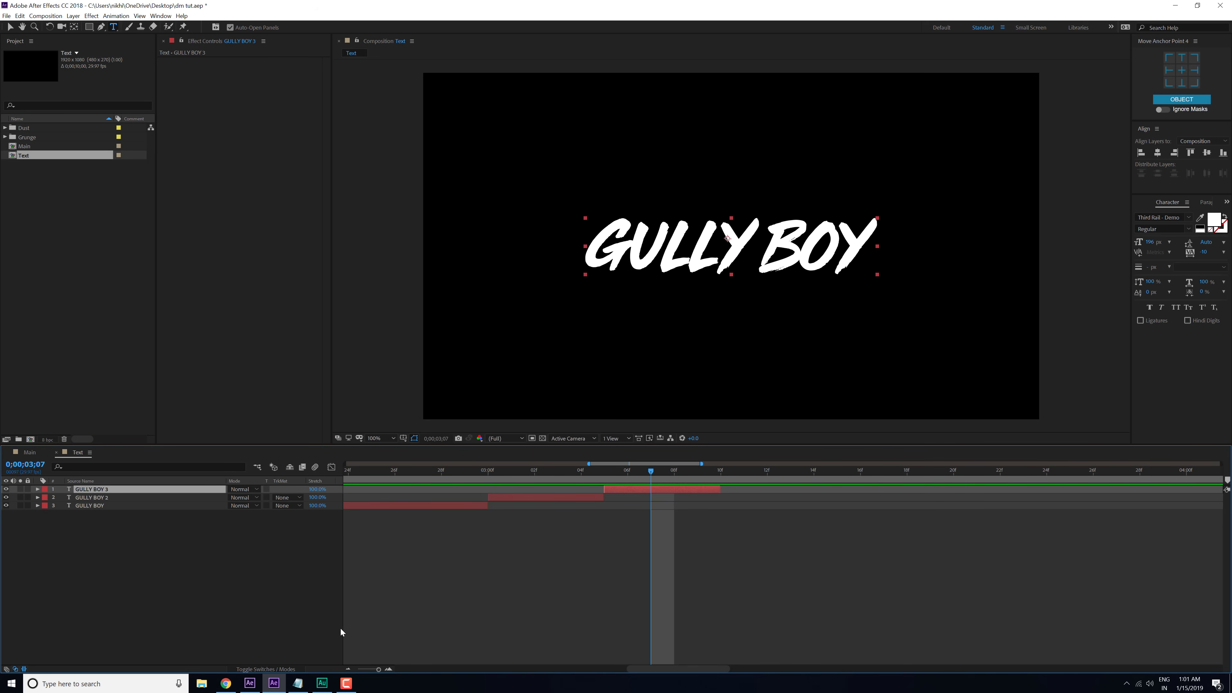
# Step: Copy Sonder Slab from the FONTS list in Notepad and apply it as the font of the GULLY BOY 3 layer
pyautogui.click(297, 683)
pyautogui.moveTo(754, 333); pyautogui.dragTo(702, 332)
pyautogui.click(610, 511)
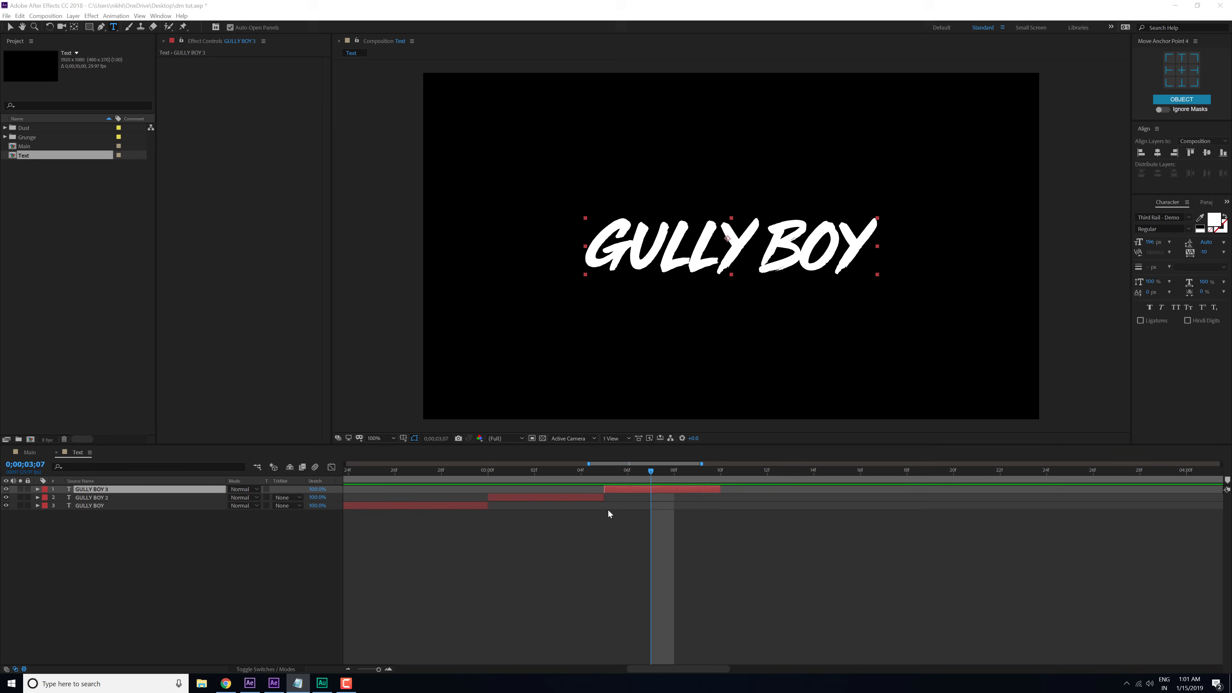
pyautogui.click(627, 490)
pyautogui.click(1188, 217)
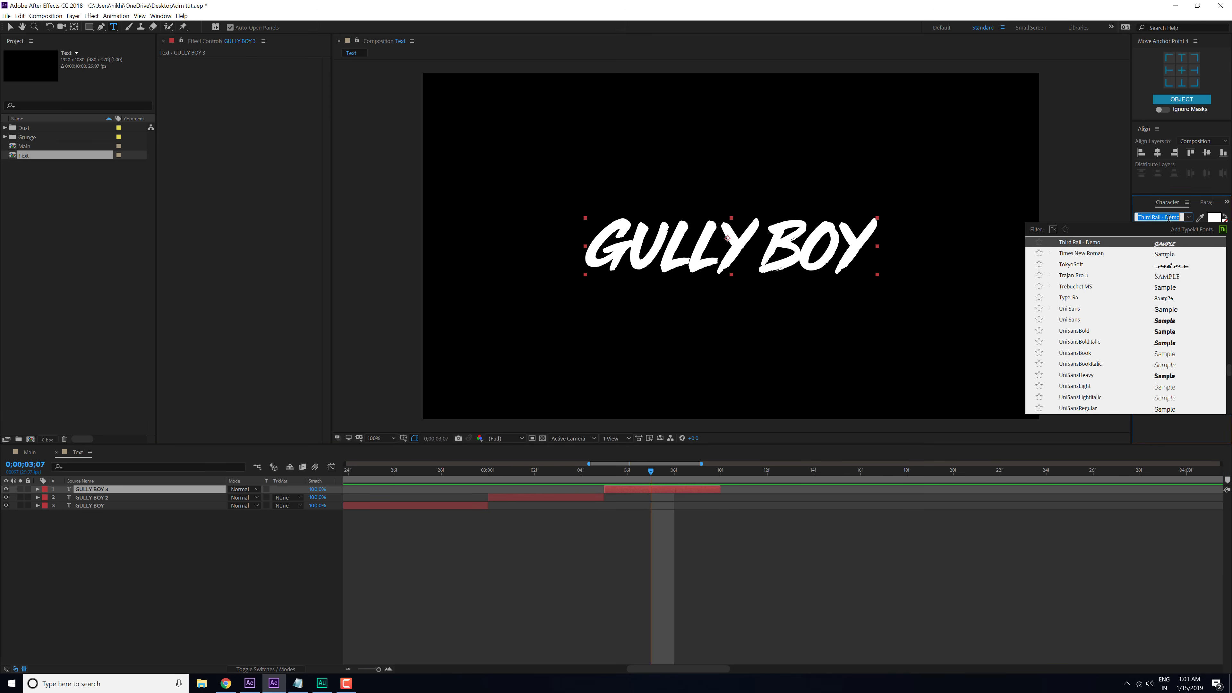
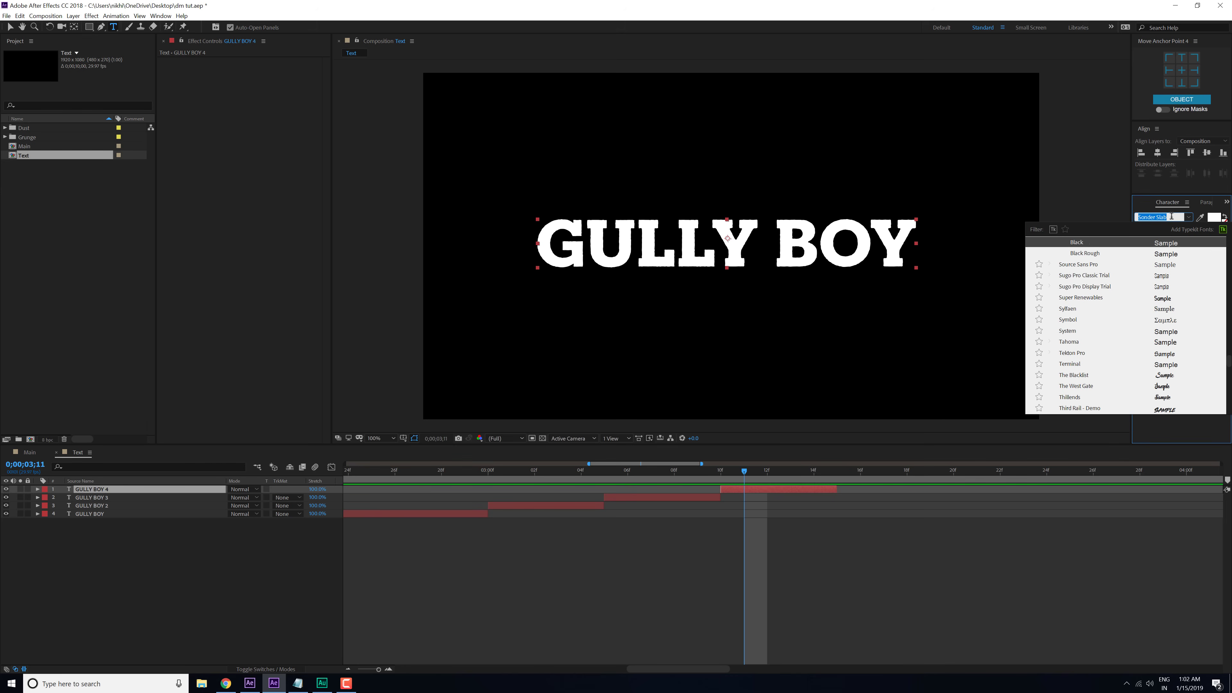
# Step: Set the font of the GULLY BOY 4 layer to Adobe Devanagari and scrub the timeline around that segment
pyautogui.write('Adobe Devanagari')
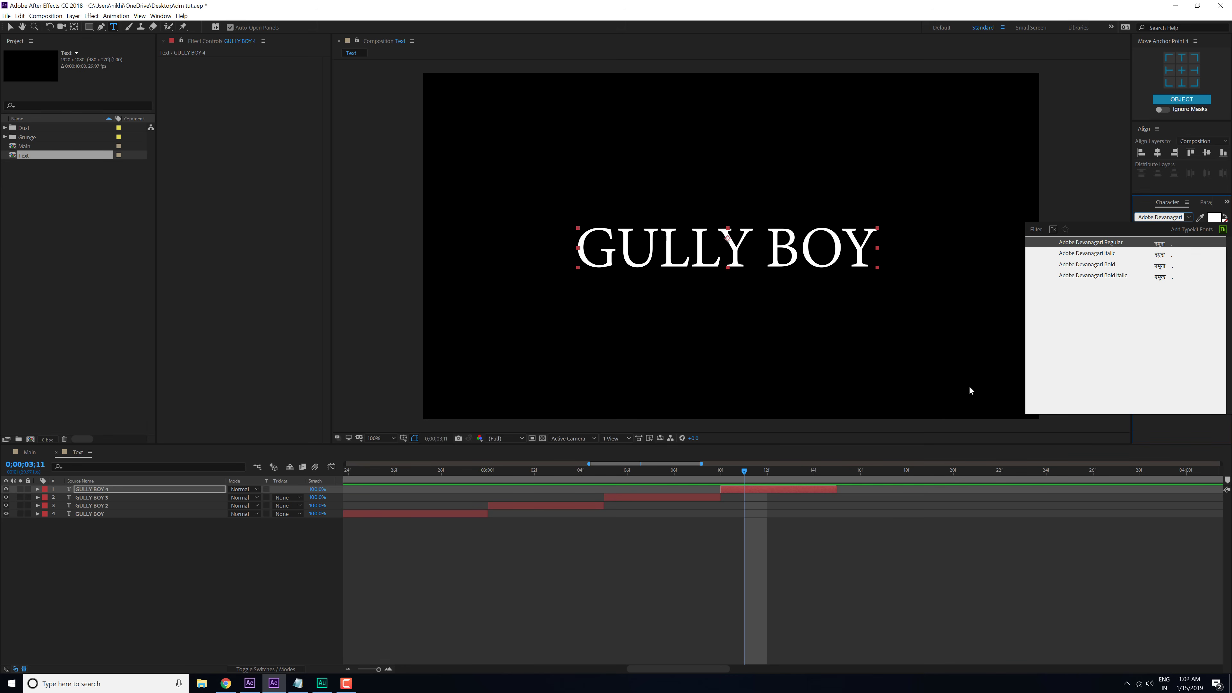
pyautogui.click(700, 556)
pyautogui.moveTo(721, 471); pyautogui.dragTo(762, 475)
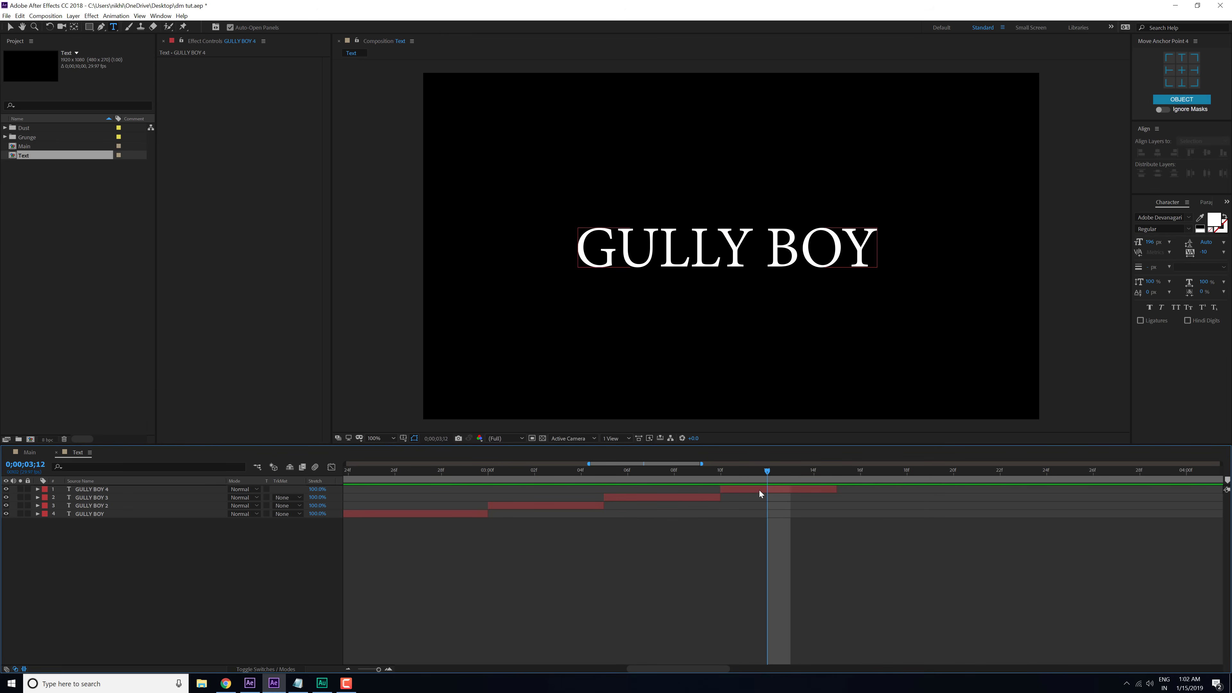
pyautogui.click(762, 491)
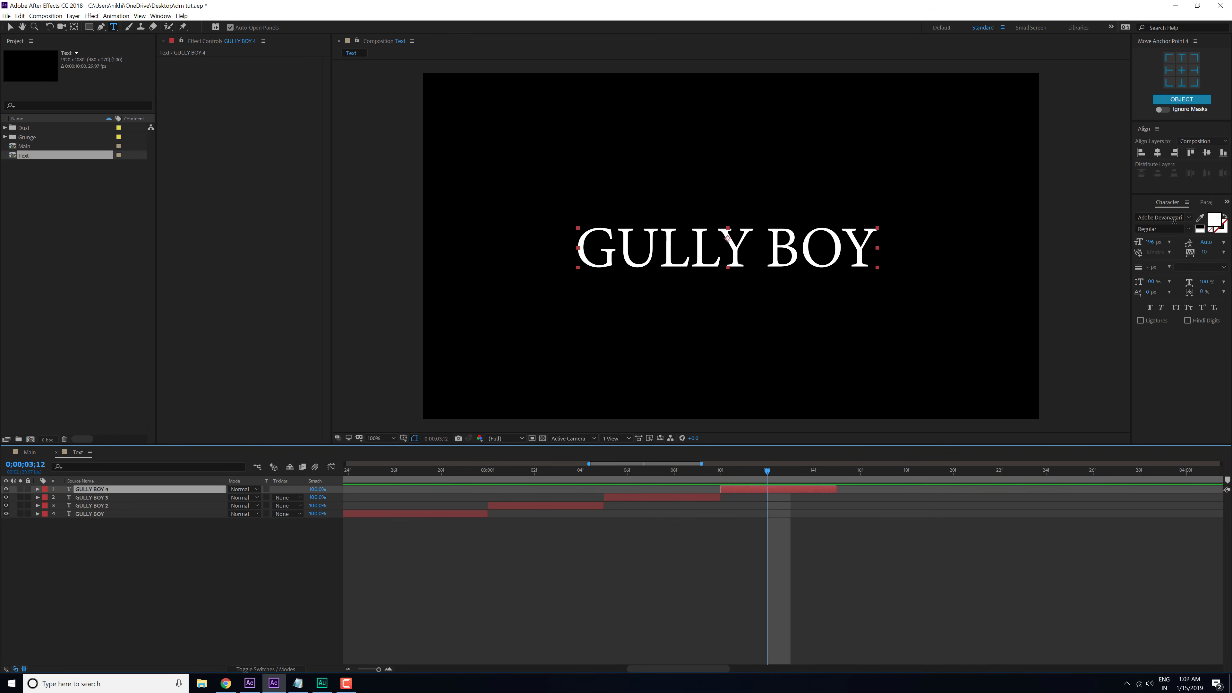
pyautogui.moveTo(473, 479); pyautogui.dragTo(745, 458)
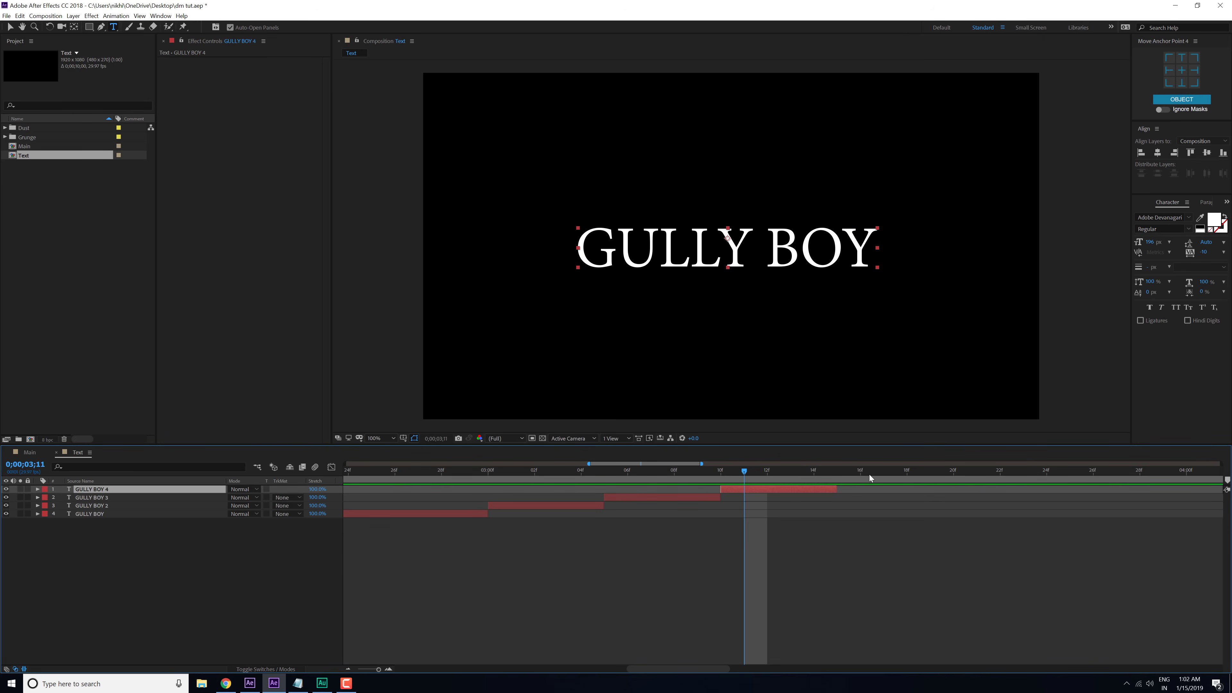
# Step: Change the font of the GULLY BOY 4 layer to Gagalin
pyautogui.click(1168, 217)
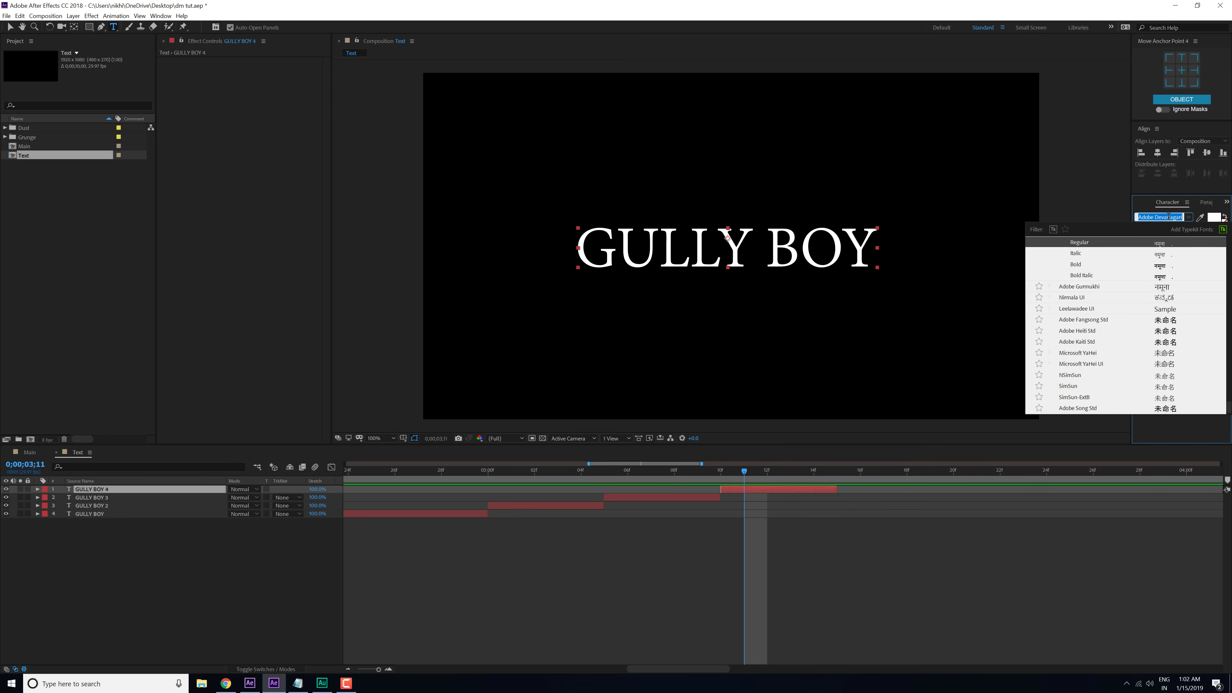
pyautogui.write('gag')
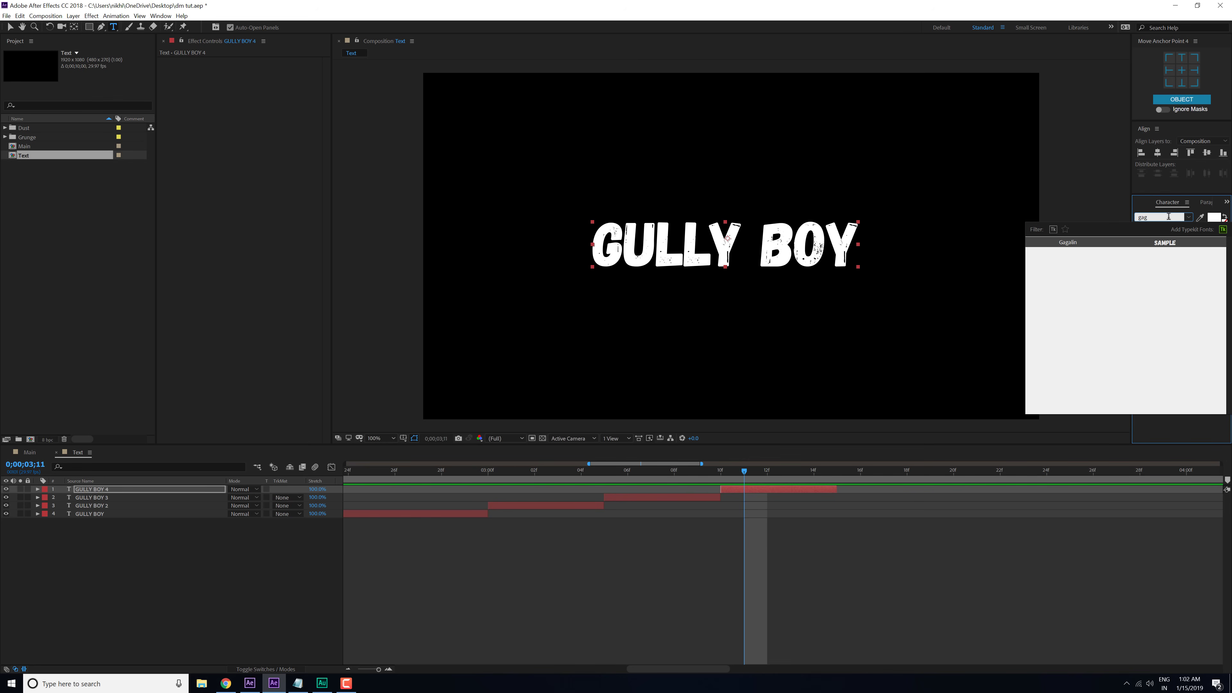
pyautogui.press('Escape')
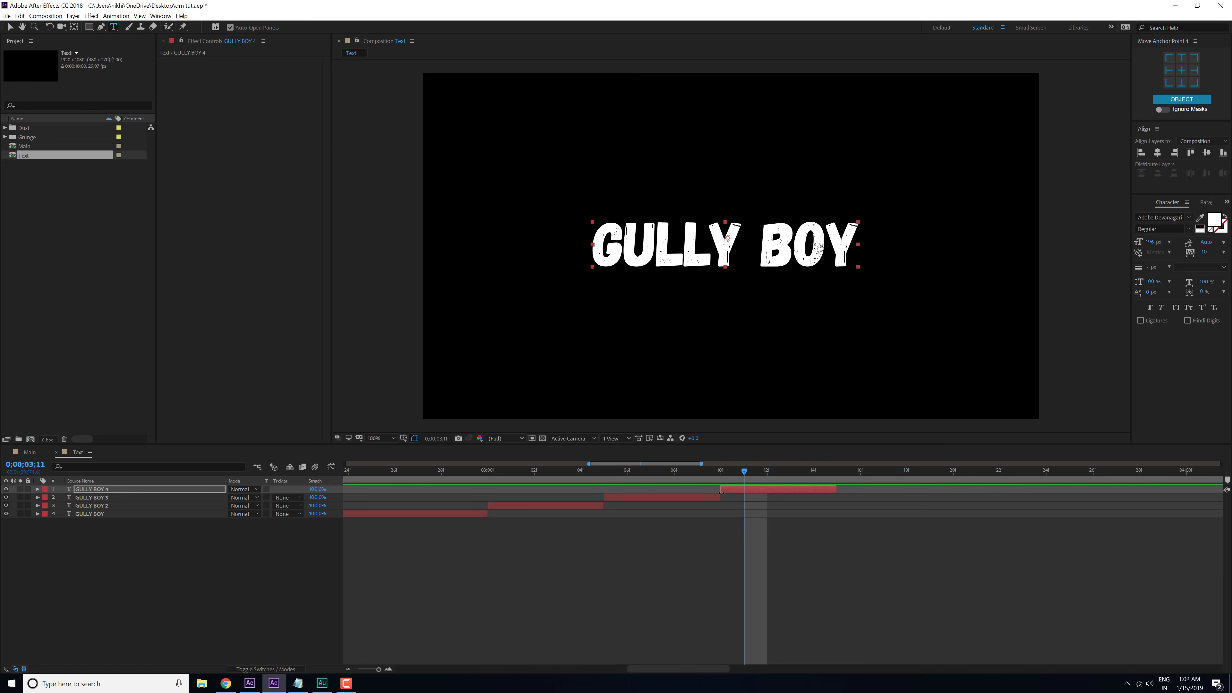
# Step: Extend the GULLY BOY 3 layer under GULLY BOY 4 for comparison and enlarge the GULLY BOY 4 text to 224 px
pyautogui.moveTo(722, 492); pyautogui.dragTo(814, 495)
pyautogui.click(781, 487)
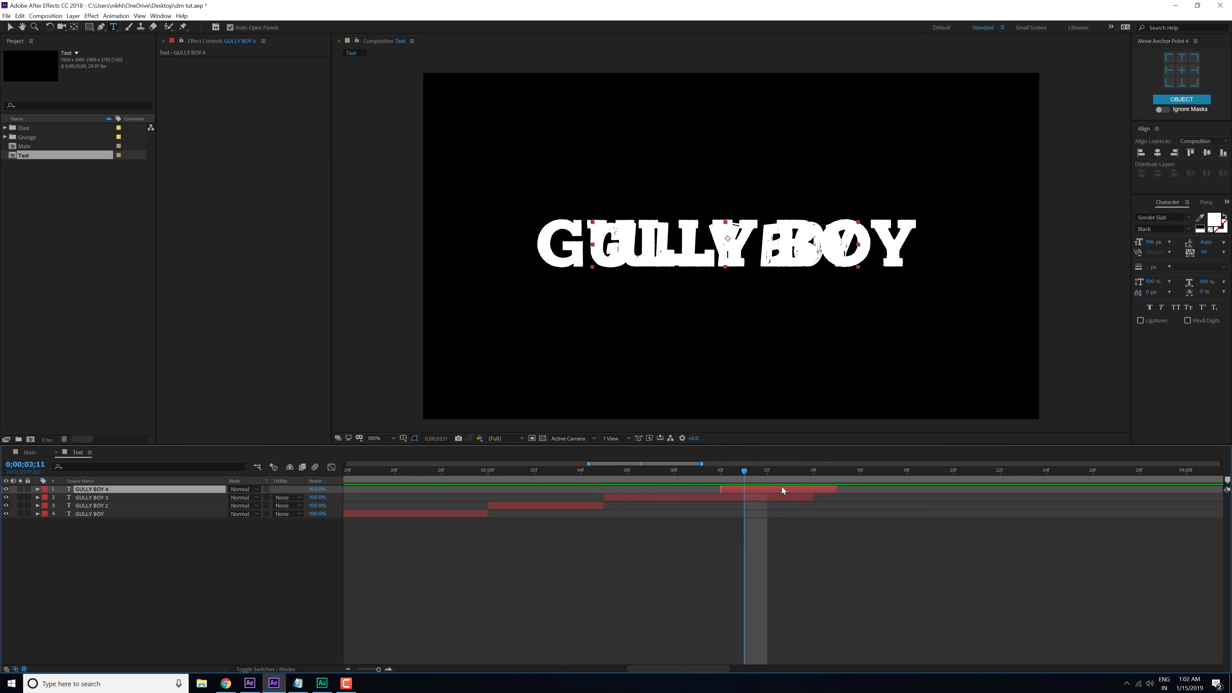
pyautogui.moveTo(1151, 242); pyautogui.dragTo(1148, 250)
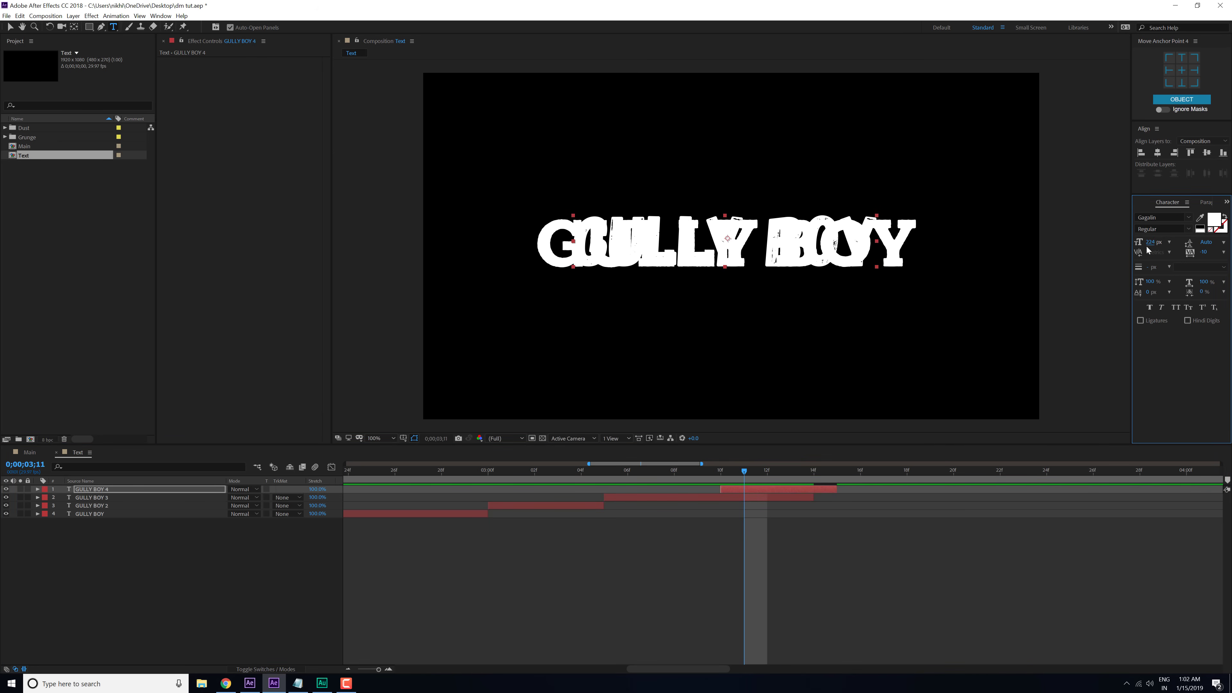
# Step: Restore the end of the GULLY BOY 3 layer to the start of GULLY BOY 4
pyautogui.hotkey('ctrl', 'z')
pyautogui.hotkey('ctrl', 'z')
pyautogui.hotkey('ctrl', 'z')
pyautogui.hotkey('ctrl', 'z')
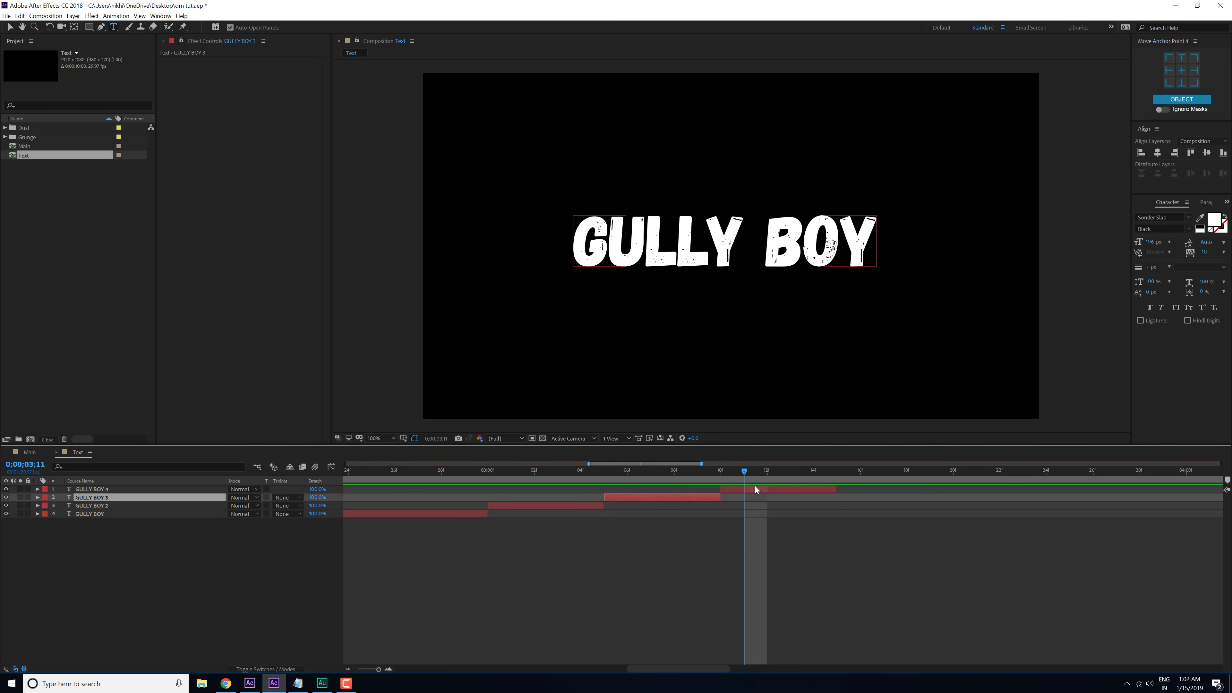
# Step: Copy the Gagalin font name from the GULLY BOY 4 layer and replace Adobe Devanagari with it in the Notepad FONTS list
pyautogui.click(755, 489)
pyautogui.click(1163, 218)
pyautogui.hotkey('ctrl', 'c')
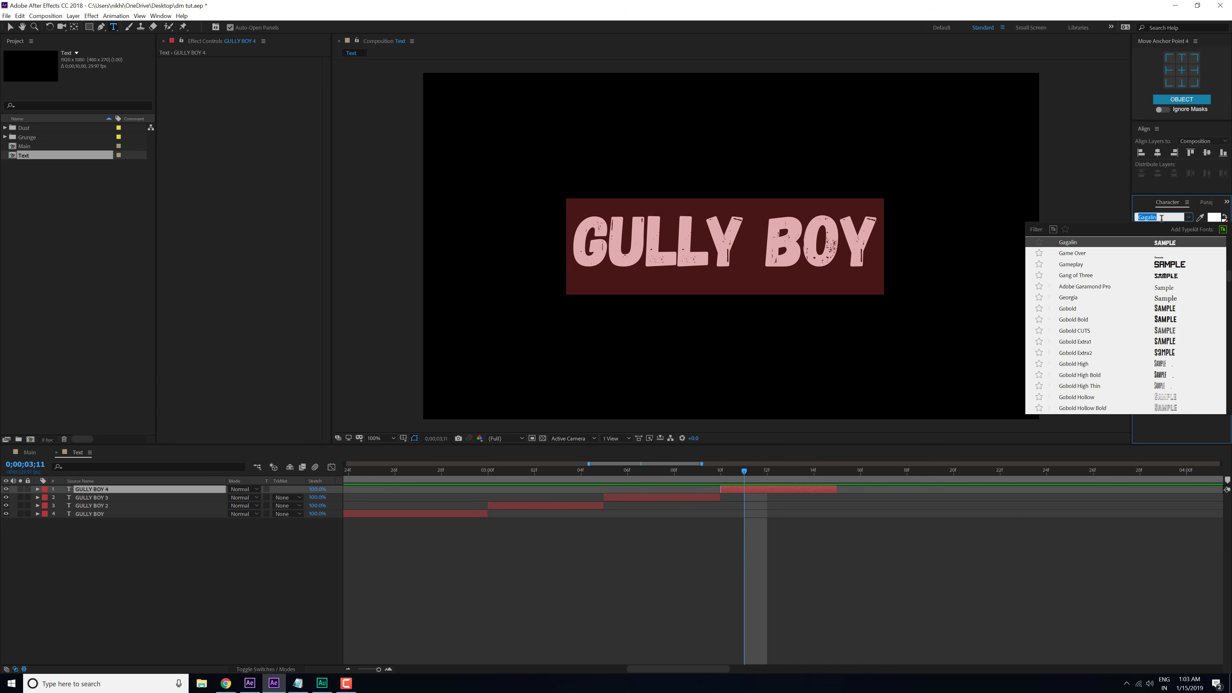
pyautogui.click(298, 683)
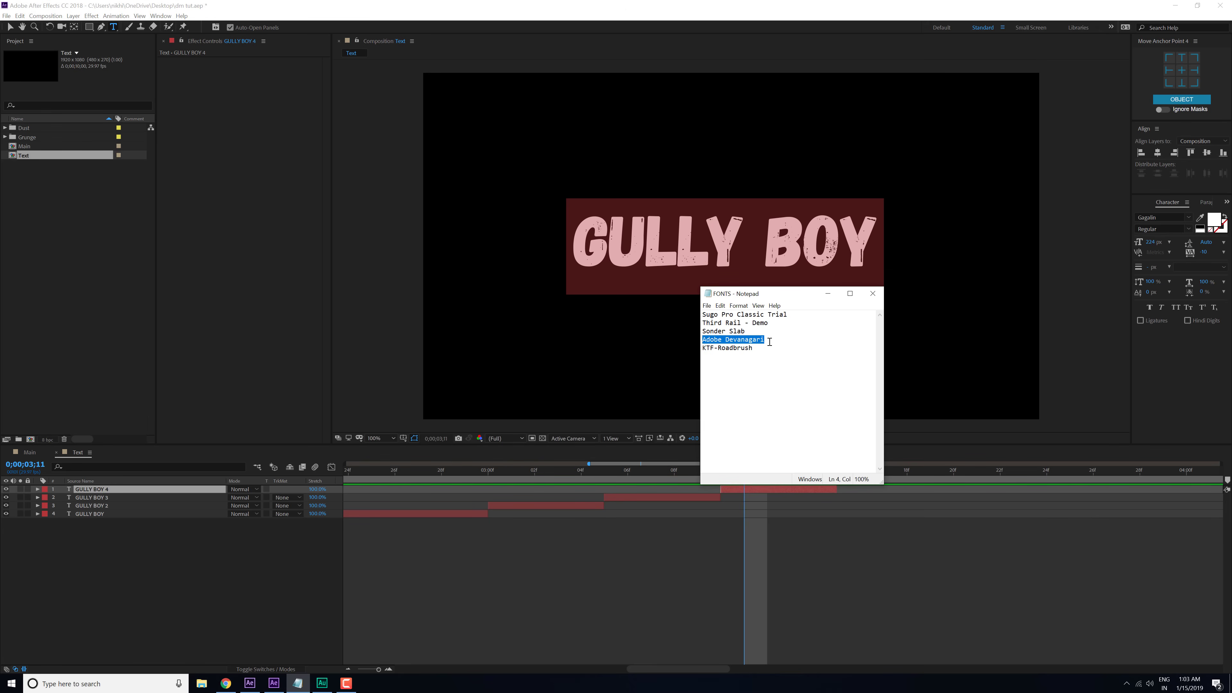
pyautogui.hotkey('ctrl', 'v')
# Step: Copy KTF-Roadbrush from the FONTS list and return to After Effects
pyautogui.click(757, 348)
pyautogui.moveTo(756, 349); pyautogui.dragTo(702, 348)
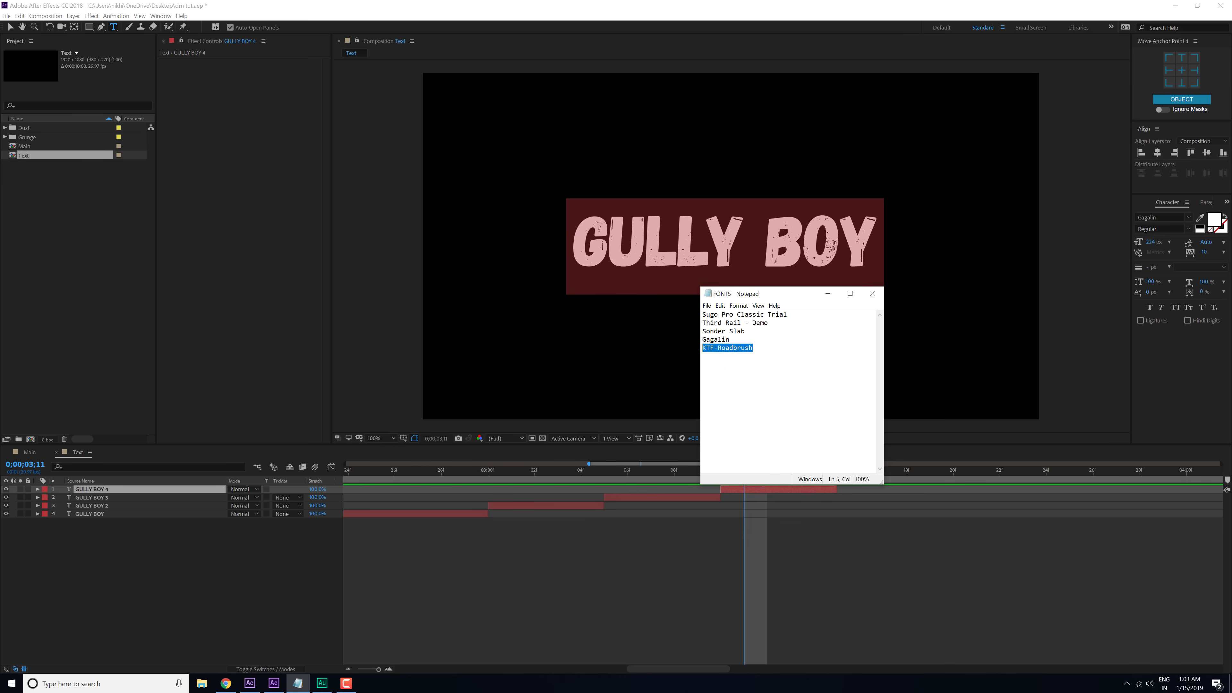
pyautogui.click(662, 545)
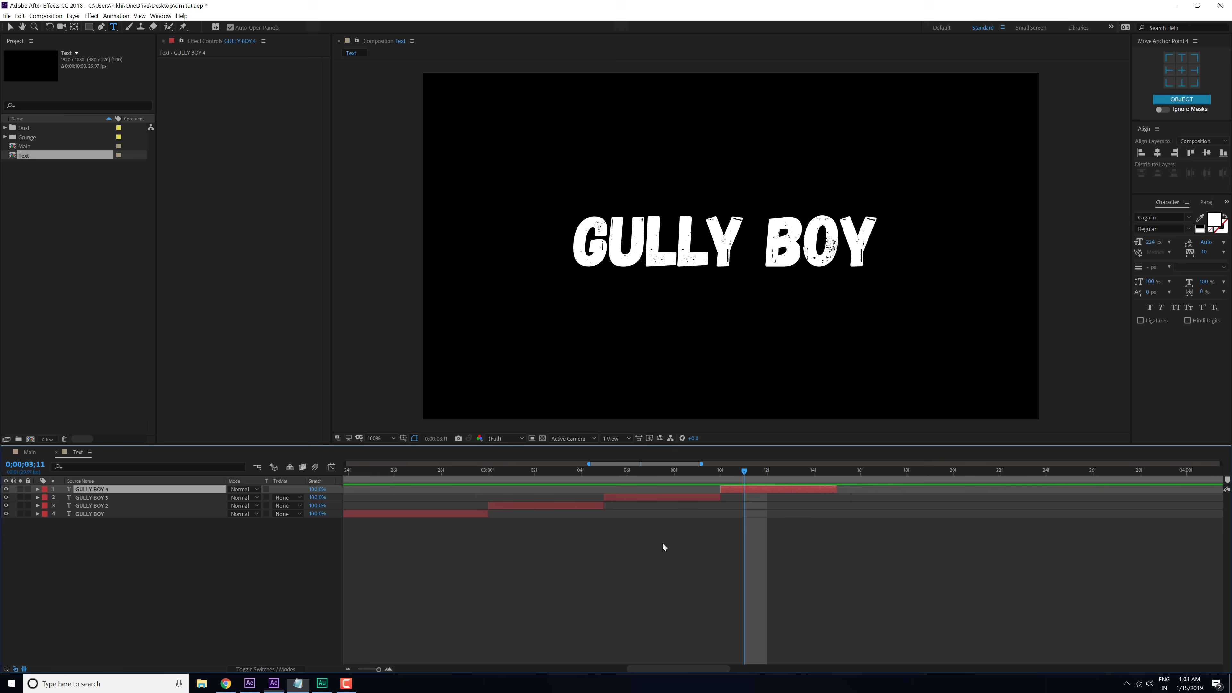
# Step: Duplicate the GULLY BOY 4 layer, place the copy directly after it from 0;00;03;15, and move the current time to 0;00;03;16
pyautogui.click(777, 488)
pyautogui.hotkey('ctrl', 'd')
pyautogui.moveTo(737, 489); pyautogui.dragTo(841, 479)
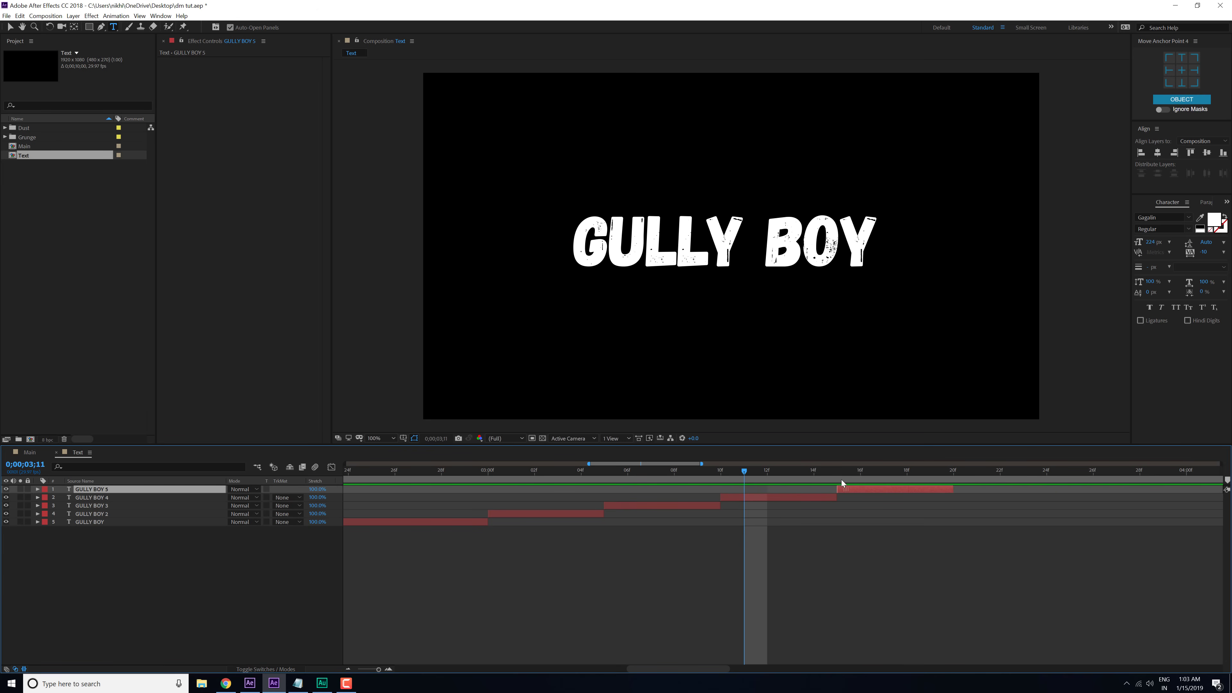
pyautogui.click(878, 474)
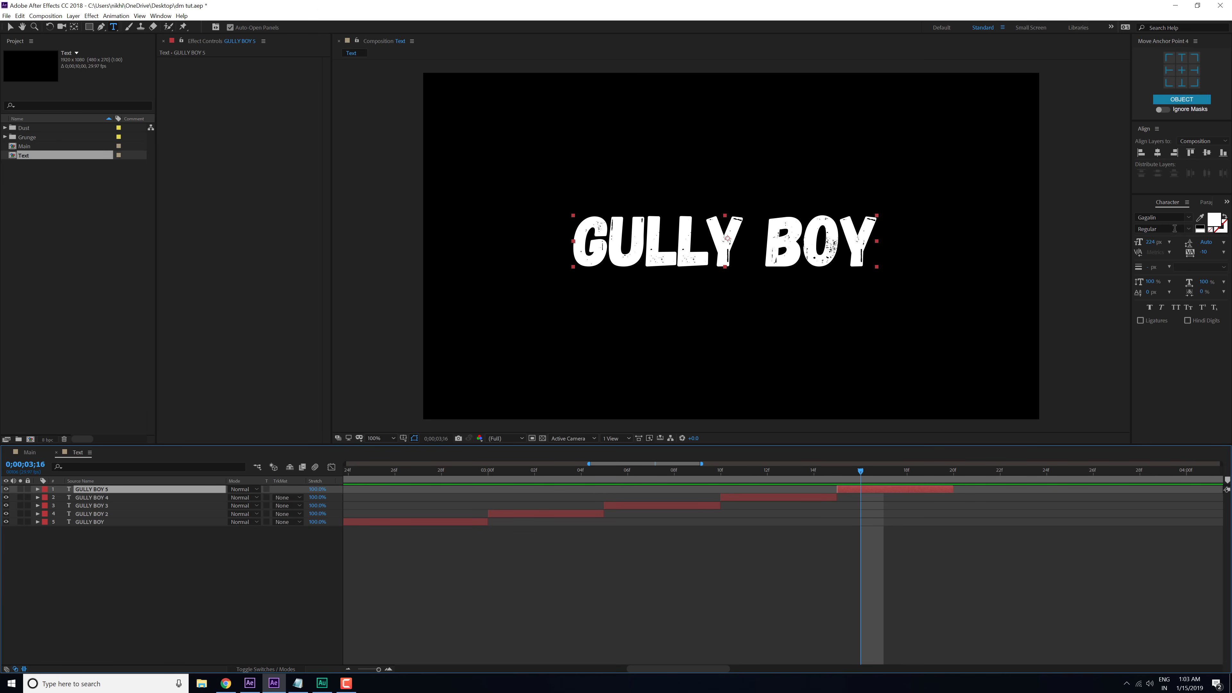
# Step: Apply KTF-Roadbrush as the font of the GULLY BOY 5 layer
pyautogui.click(1168, 218)
pyautogui.write('KTF-Roadbrush')
pyautogui.press('Return')
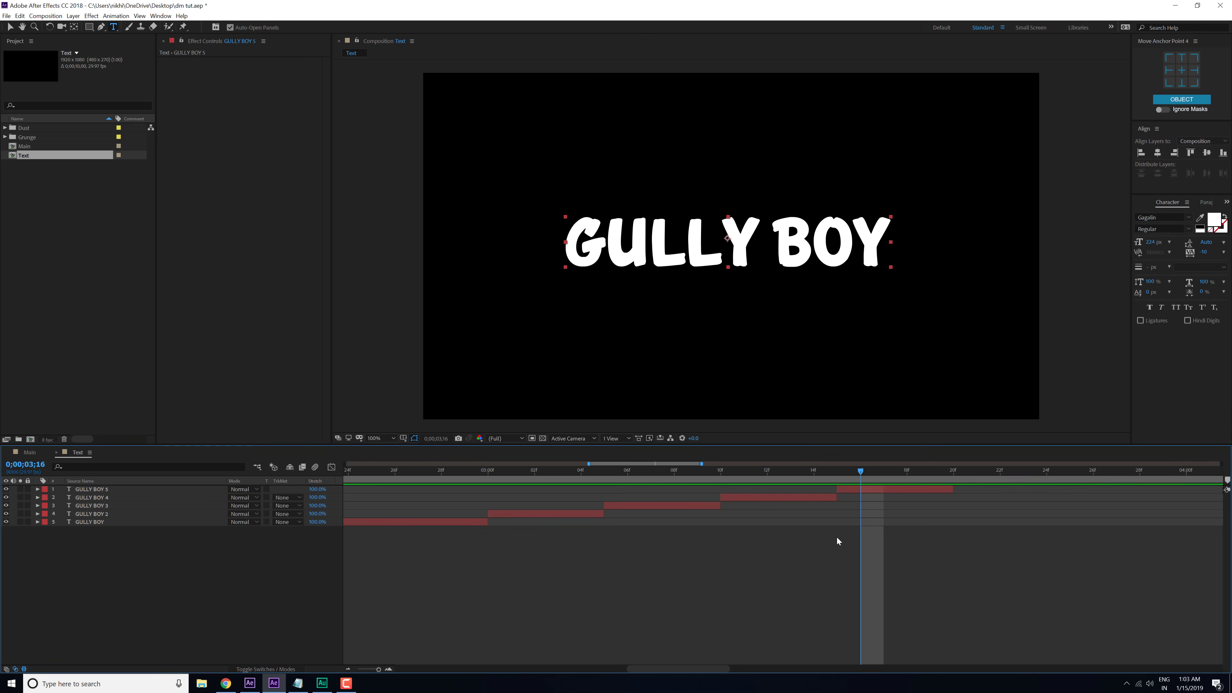
# Step: Preview the font changes across the text segments and scrub to 0;00;03;17 in the last one
pyautogui.moveTo(849, 470); pyautogui.dragTo(604, 471)
pyautogui.press('space')
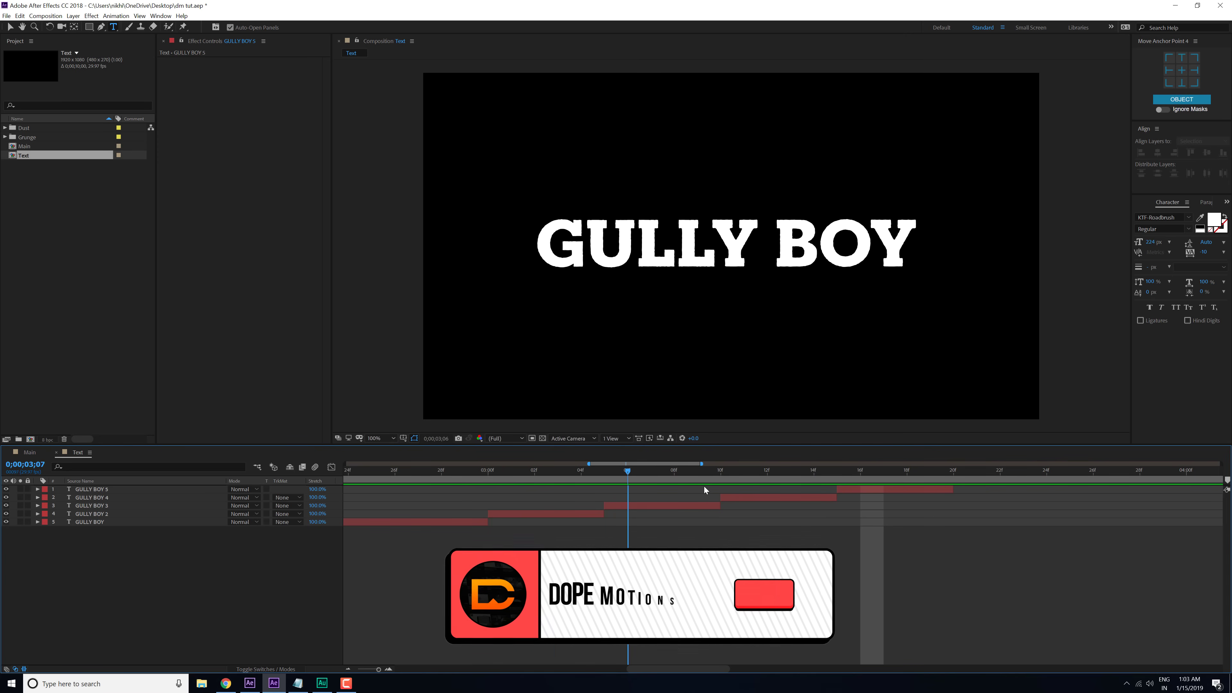
pyautogui.press('space')
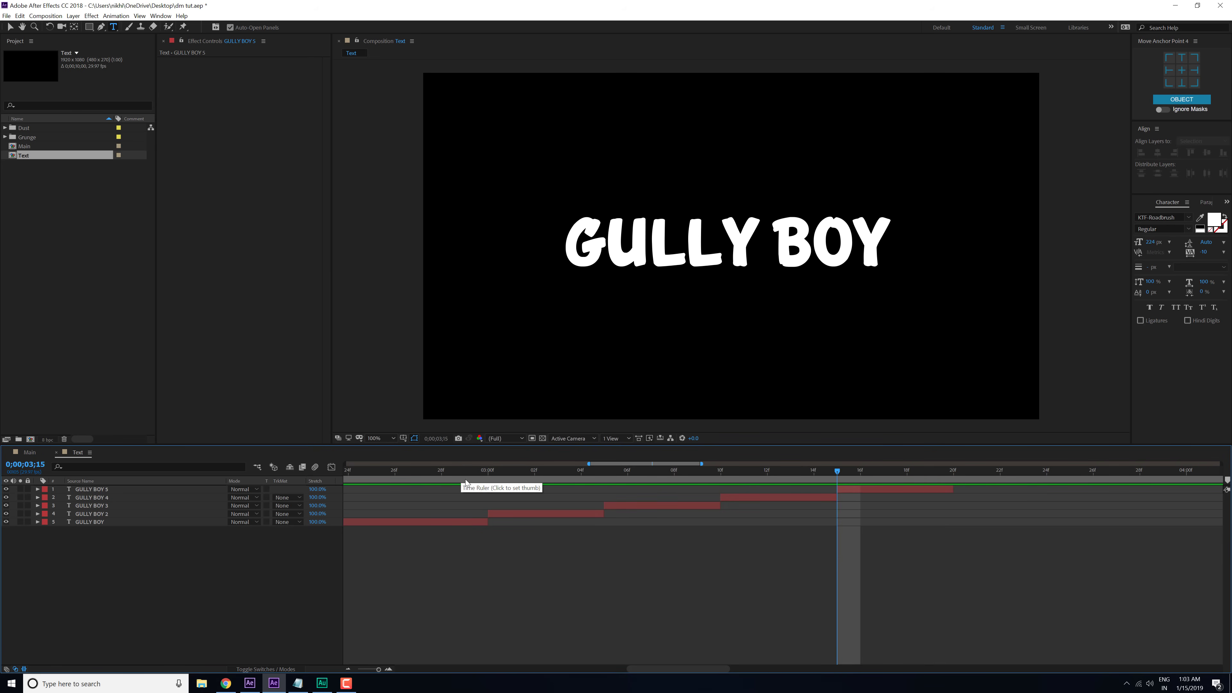
pyautogui.moveTo(838, 471); pyautogui.dragTo(884, 471)
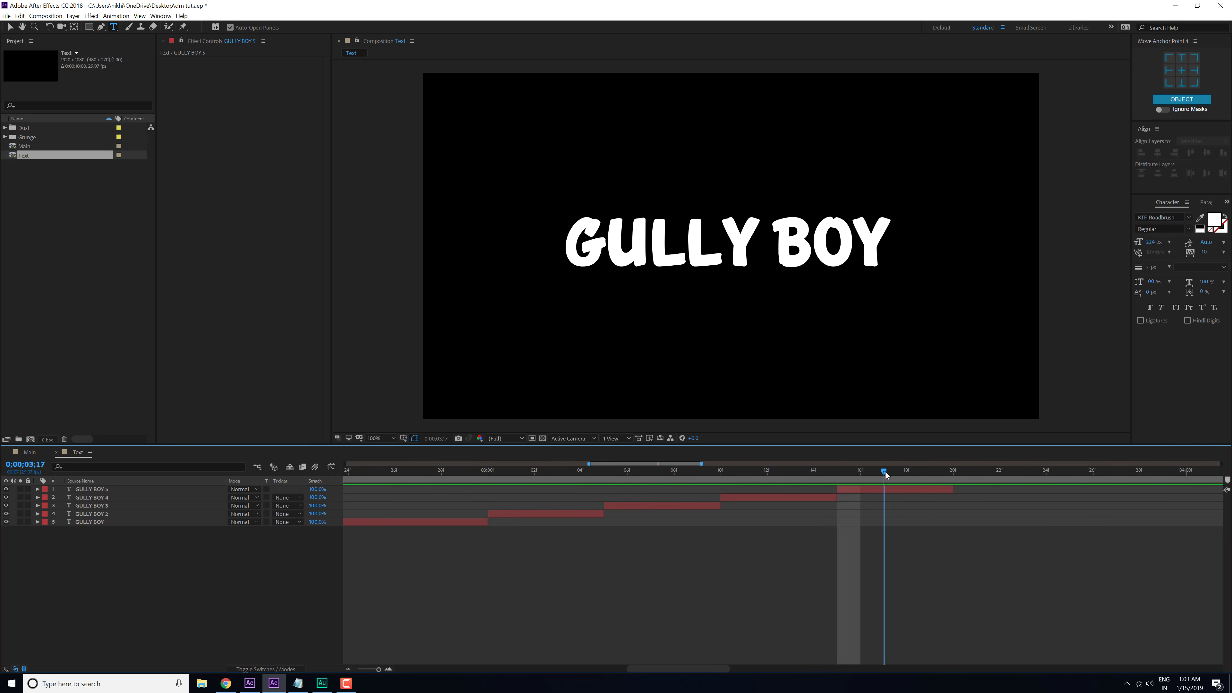
# Step: Switch to the English to Hindi typing page in Chrome, move its window over the lower composition area, and activate its text box
pyautogui.click(297, 684)
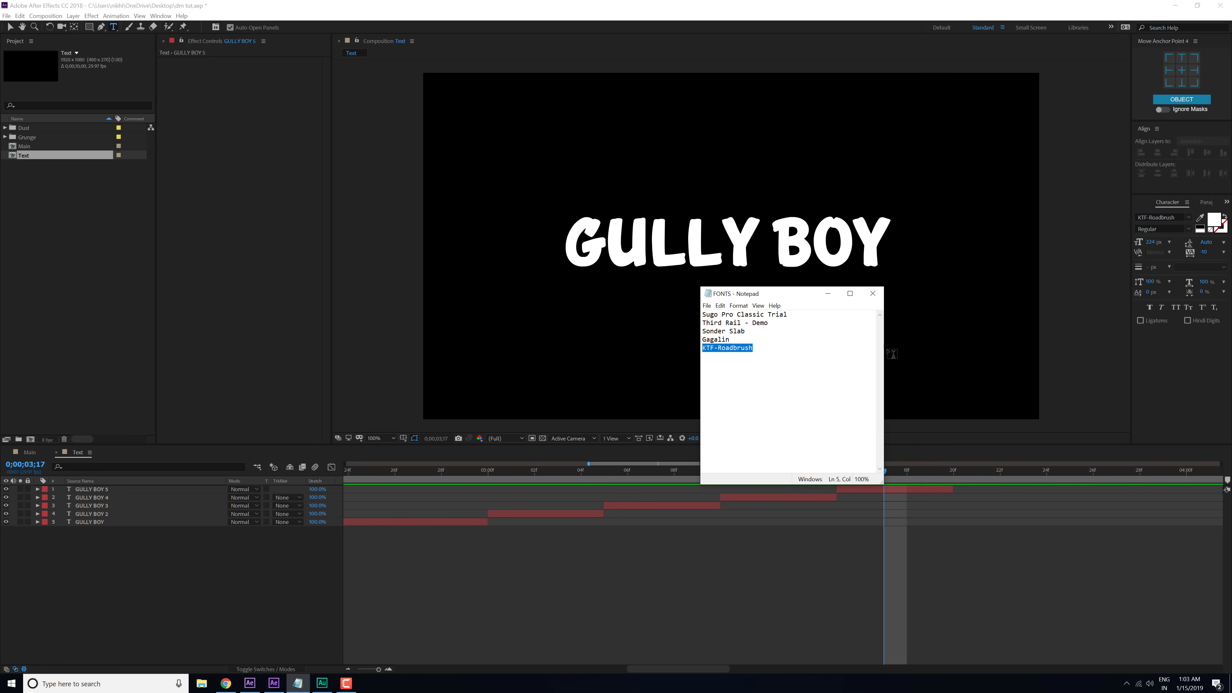
pyautogui.click(828, 293)
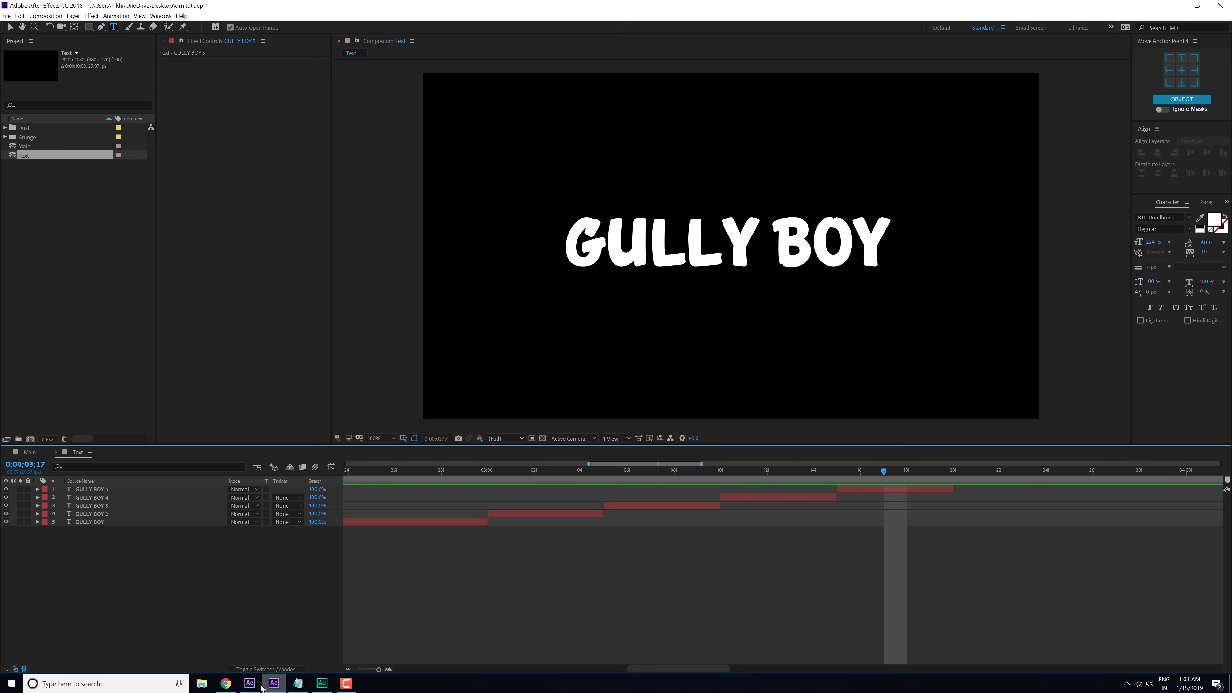
pyautogui.click(225, 683)
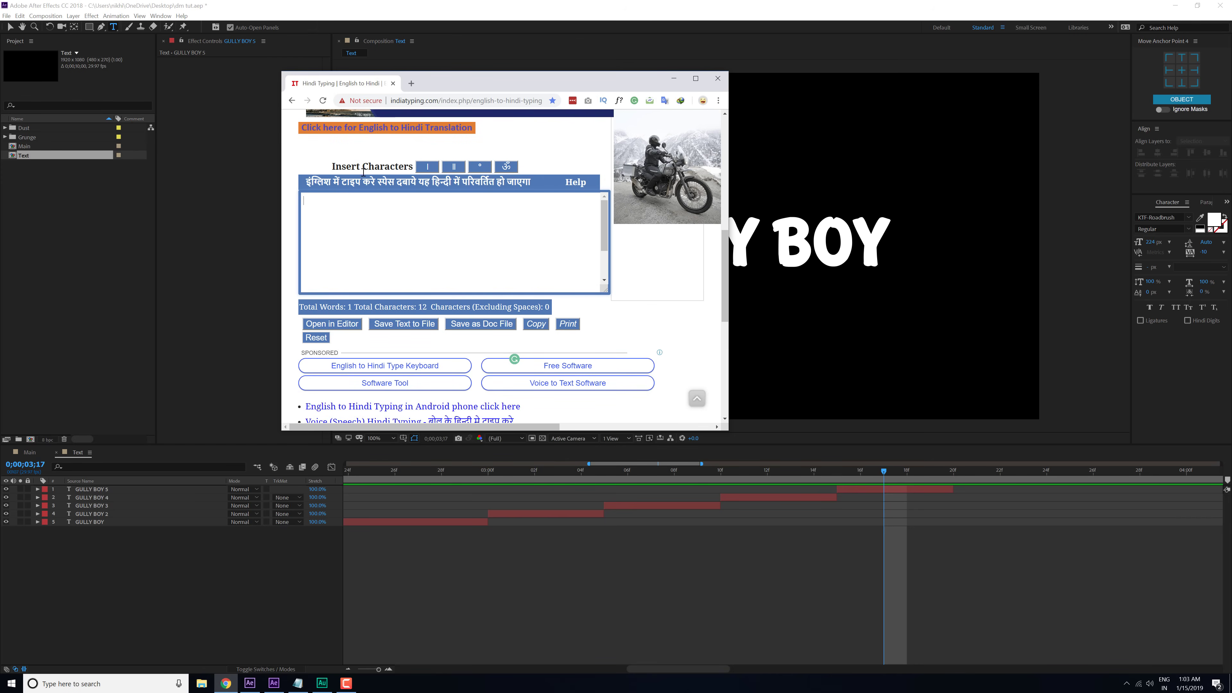
pyautogui.moveTo(433, 84); pyautogui.dragTo(525, 274)
pyautogui.click(467, 397)
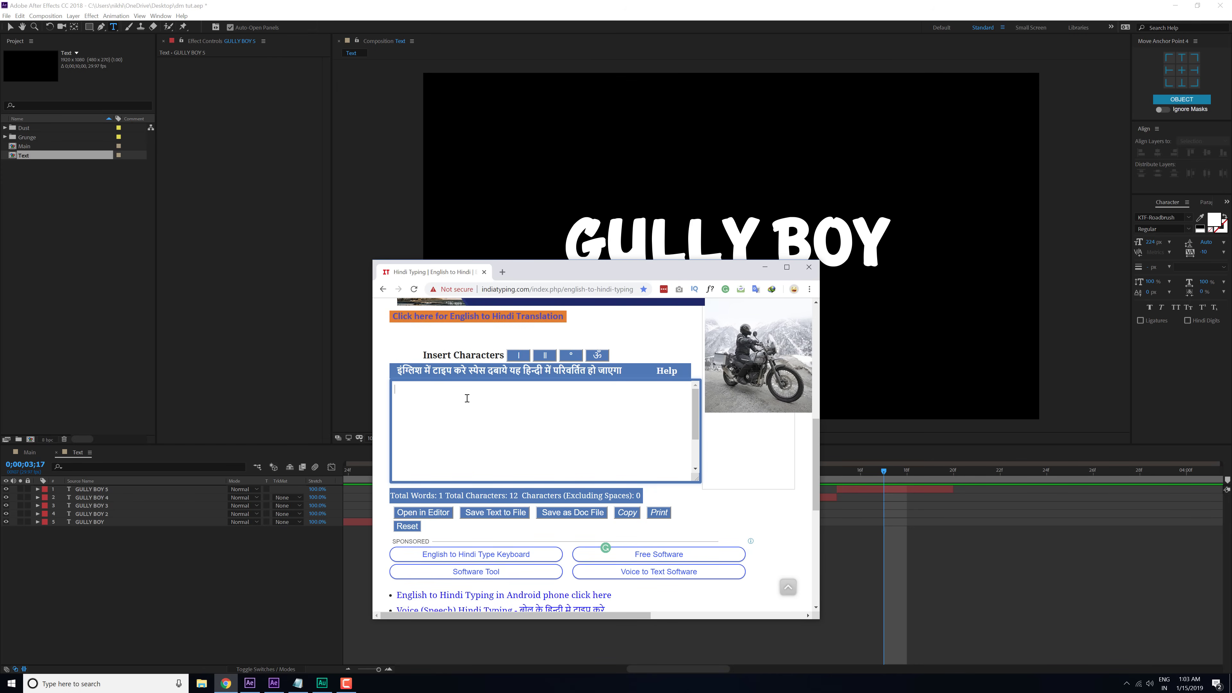
pyautogui.moveTo(551, 268); pyautogui.dragTo(556, 309)
pyautogui.click(425, 430)
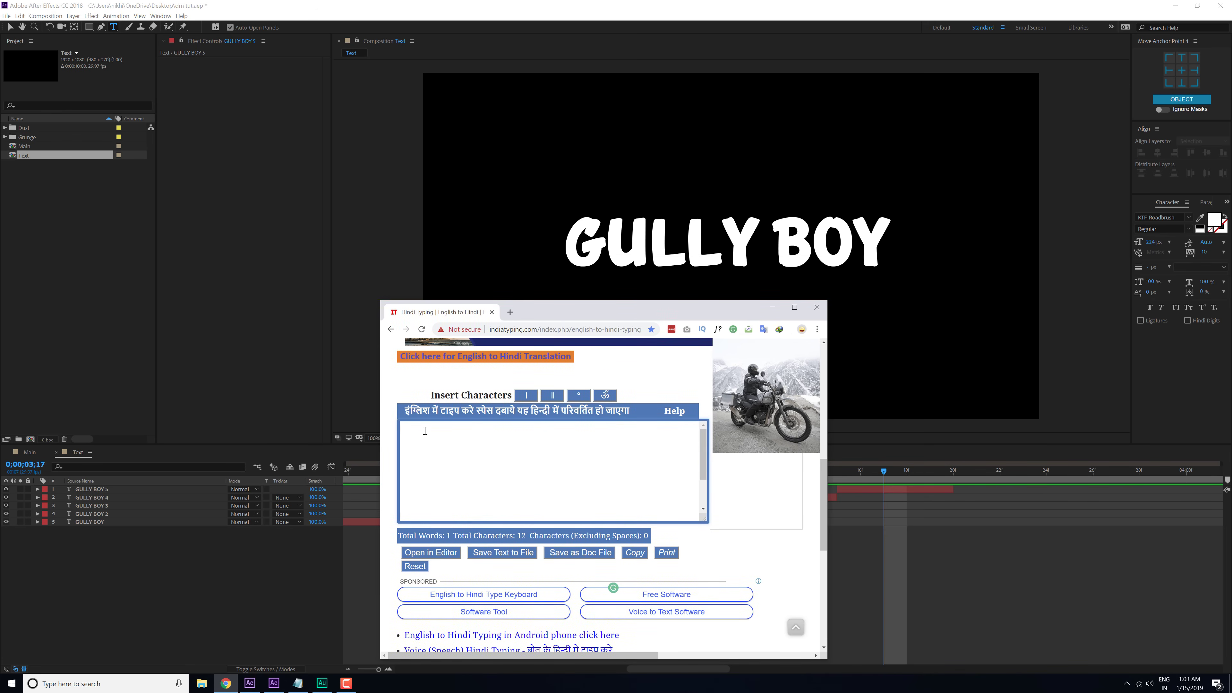
# Step: Transliterate GULLY BOY into Hindi on the page, copy the word गुल्ली, and return to After Effects
pyautogui.write('GULLY')
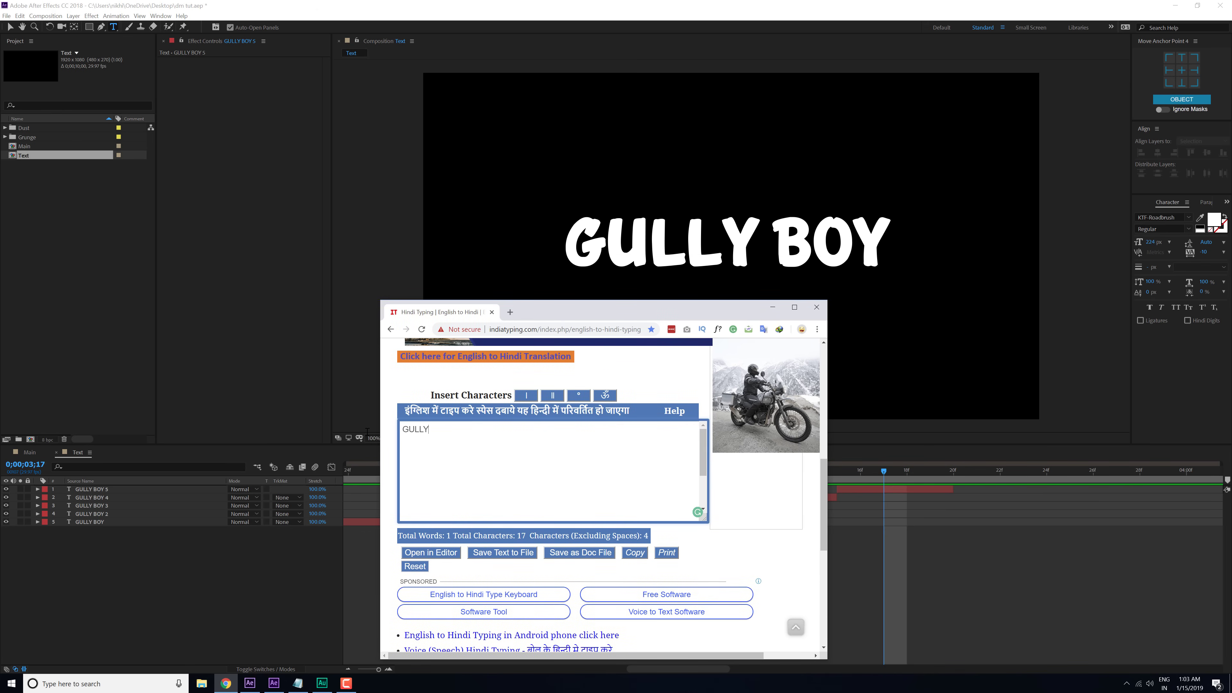
pyautogui.write(' BO')
pyautogui.moveTo(421, 429); pyautogui.dragTo(389, 429)
pyautogui.hotkey('ctrl', 'c')
pyautogui.click(234, 583)
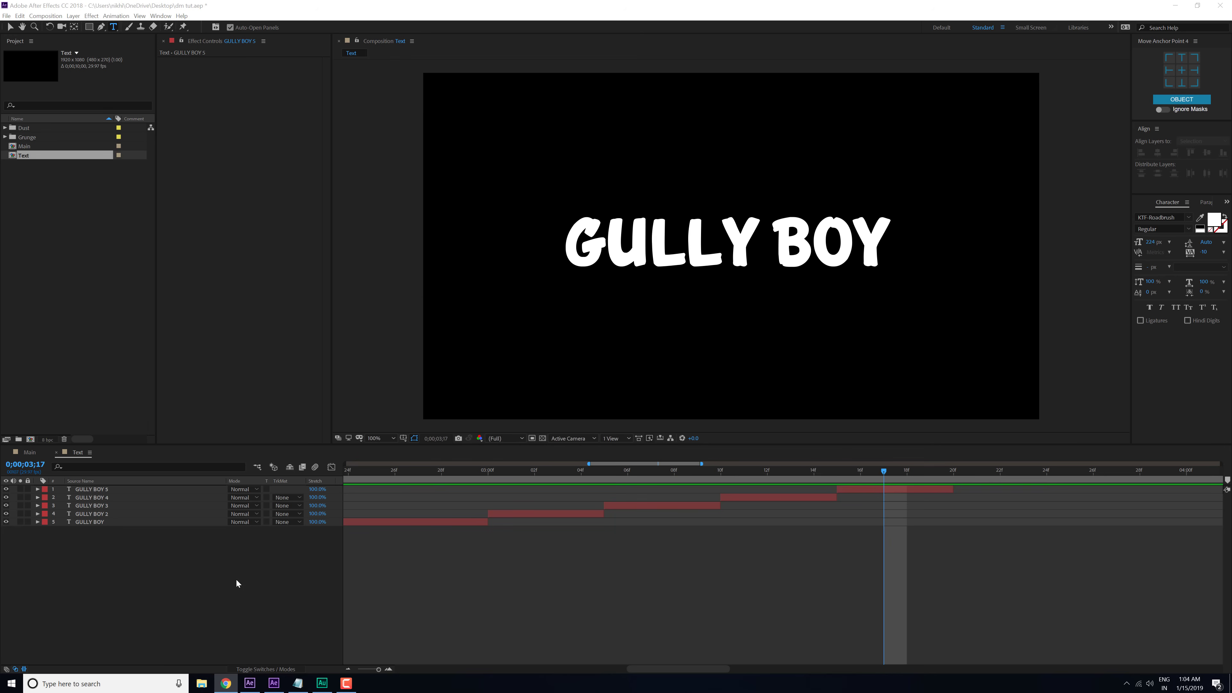
# Step: Replace GULLY with the copied Hindi word in the last text segment and enlarge that word to 264 px
pyautogui.doubleClick(860, 488)
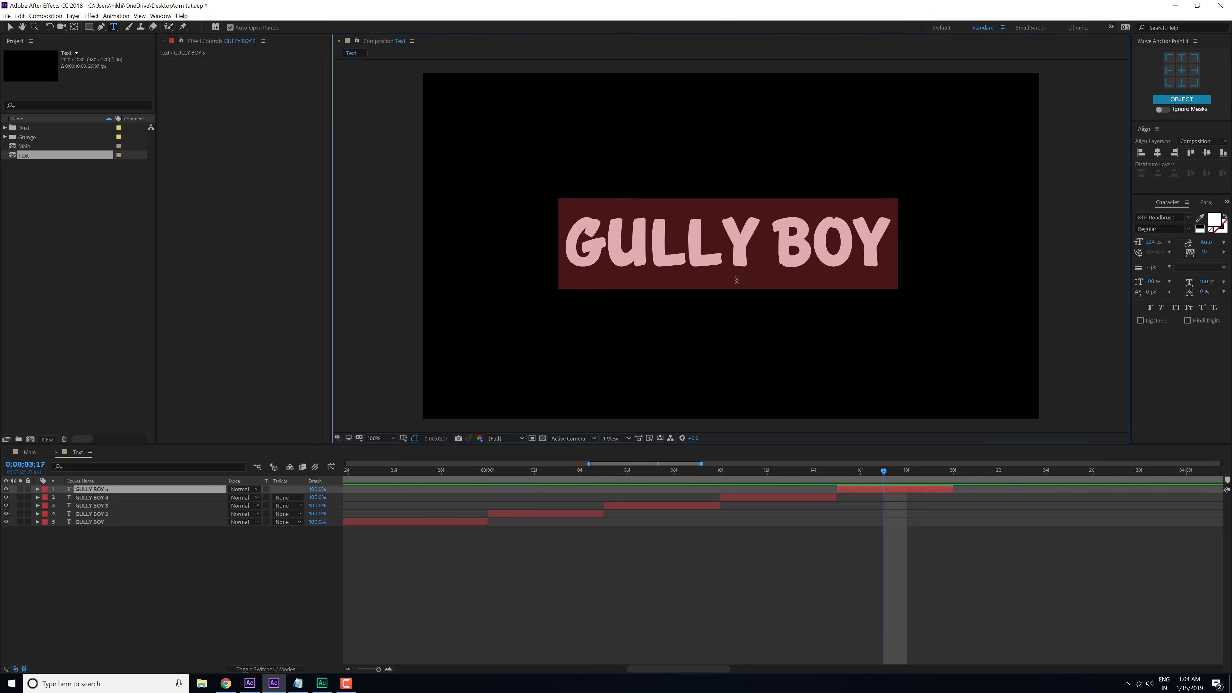
pyautogui.moveTo(759, 247); pyautogui.dragTo(564, 248)
pyautogui.hotkey('ctrl', 'v')
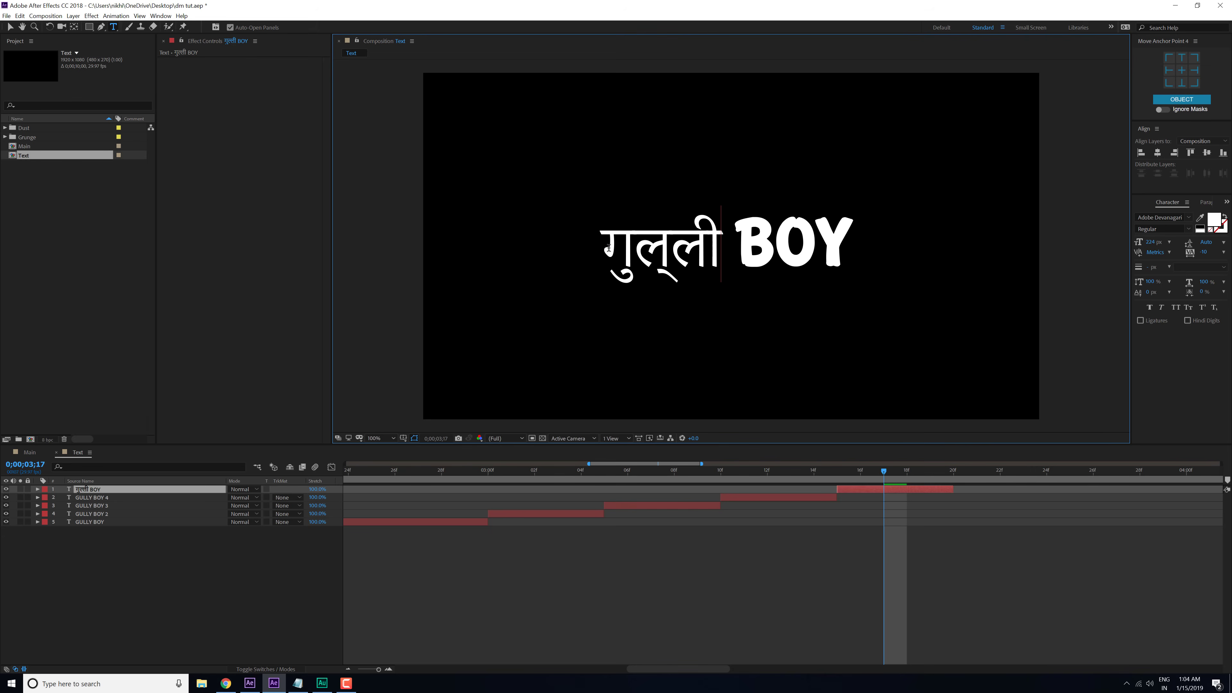
pyautogui.moveTo(730, 249); pyautogui.dragTo(601, 246)
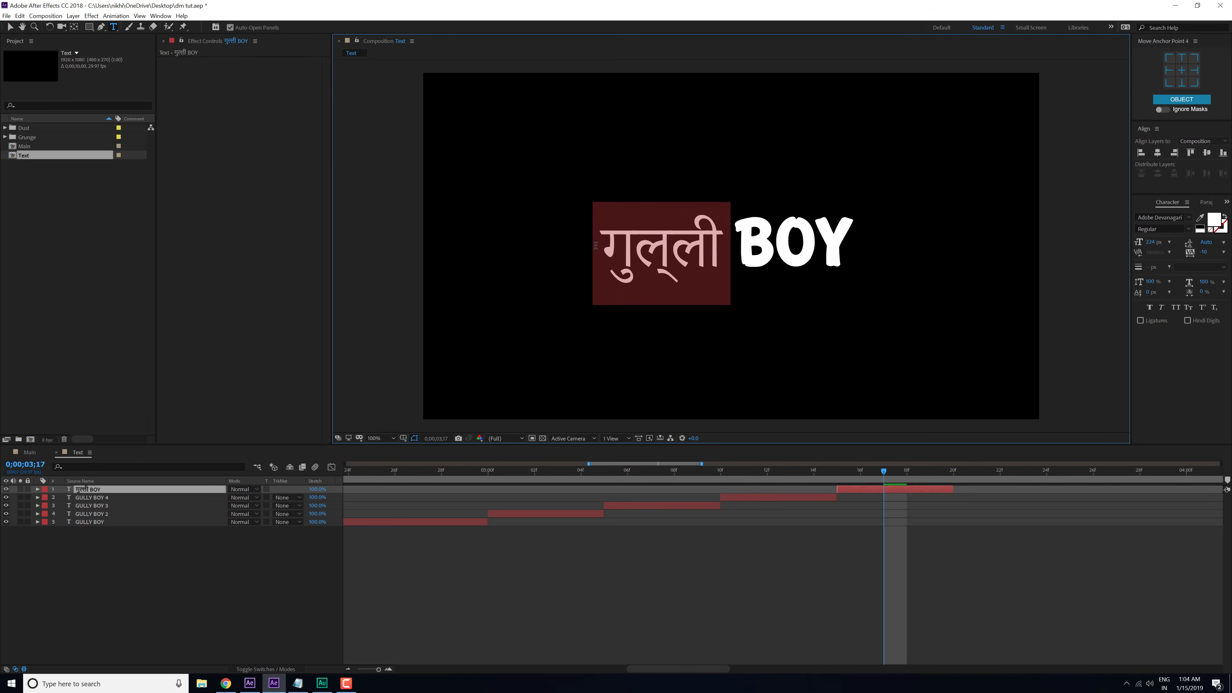
pyautogui.click(1149, 242)
pyautogui.moveTo(1150, 242); pyautogui.dragTo(1168, 242)
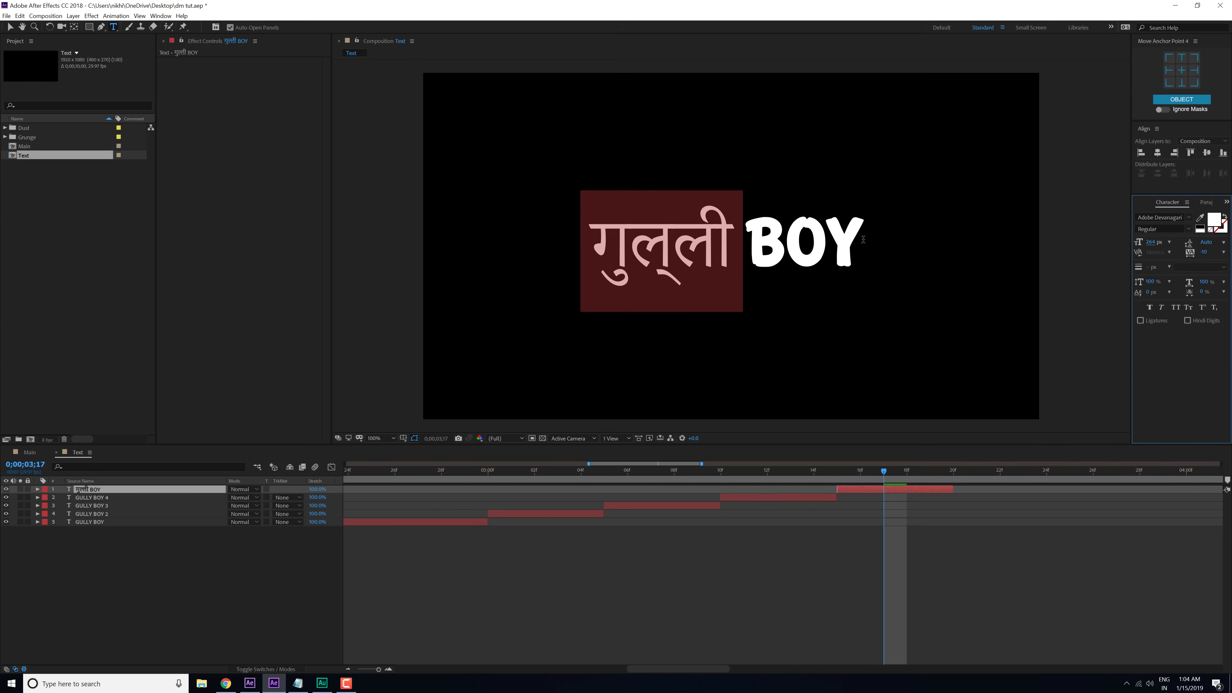
# Step: Move to 0;00;03;08, select the GULLY BOY 3 layer, copy बॉय from the Chrome page, and return to After Effects
pyautogui.moveTo(778, 471); pyautogui.dragTo(682, 472)
pyautogui.click(665, 507)
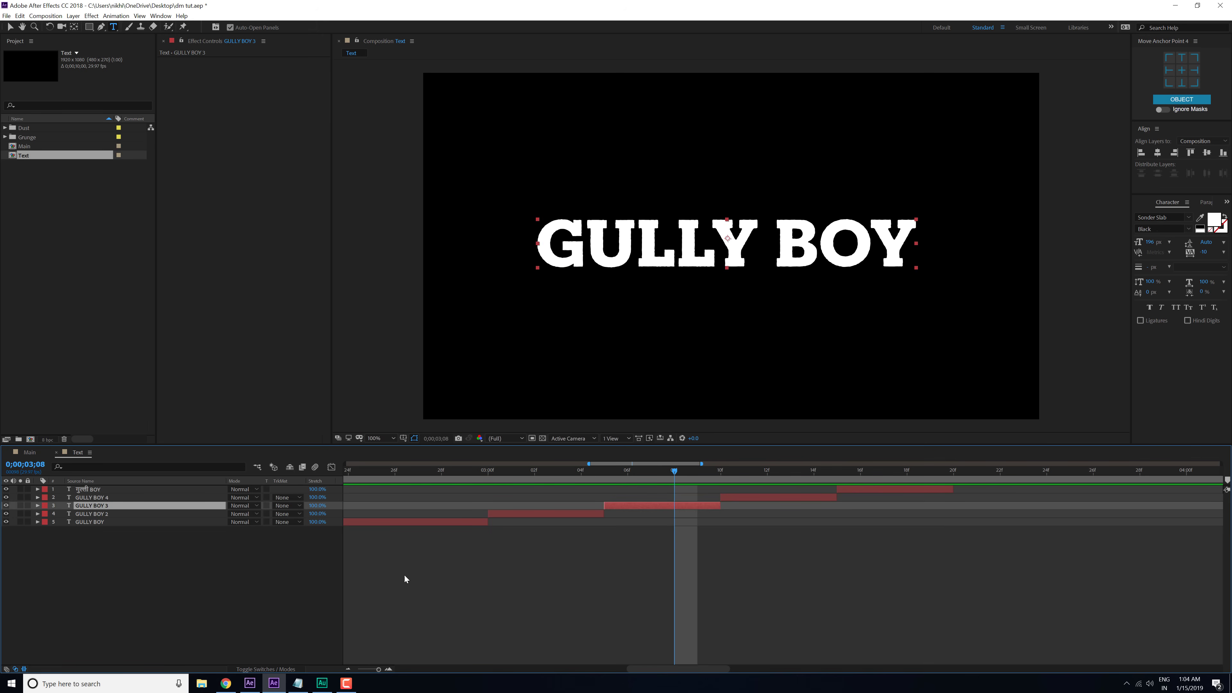
pyautogui.click(225, 684)
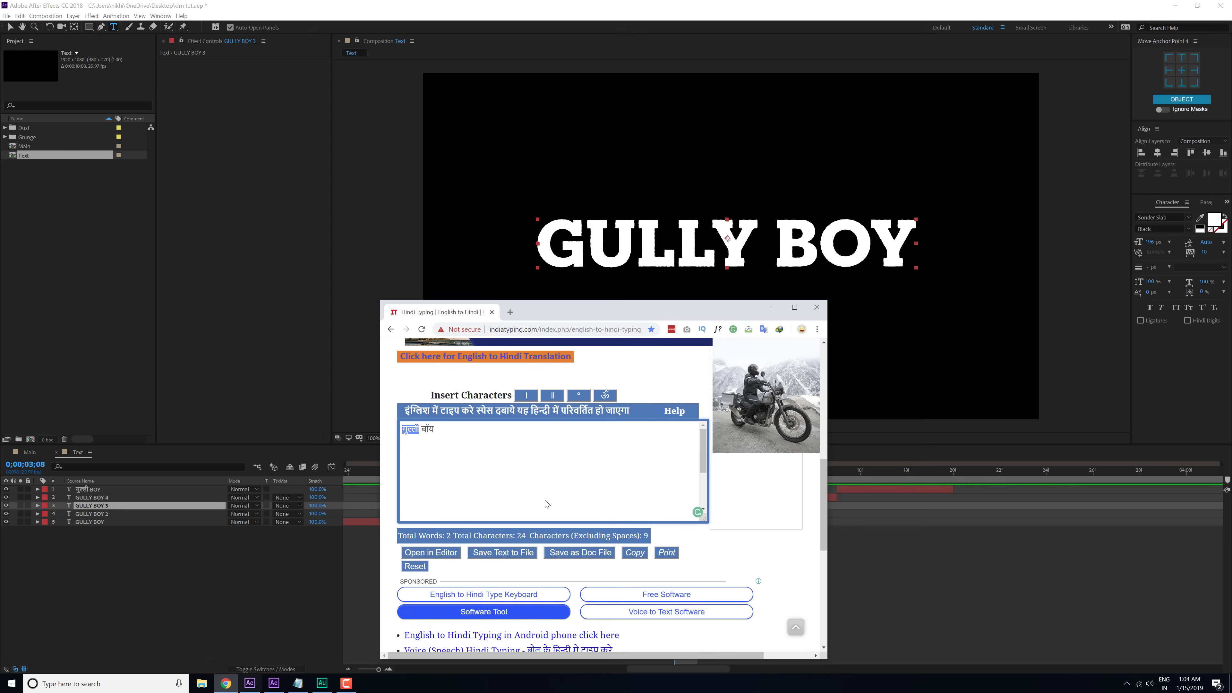
pyautogui.doubleClick(426, 428)
pyautogui.hotkey('ctrl', 'c')
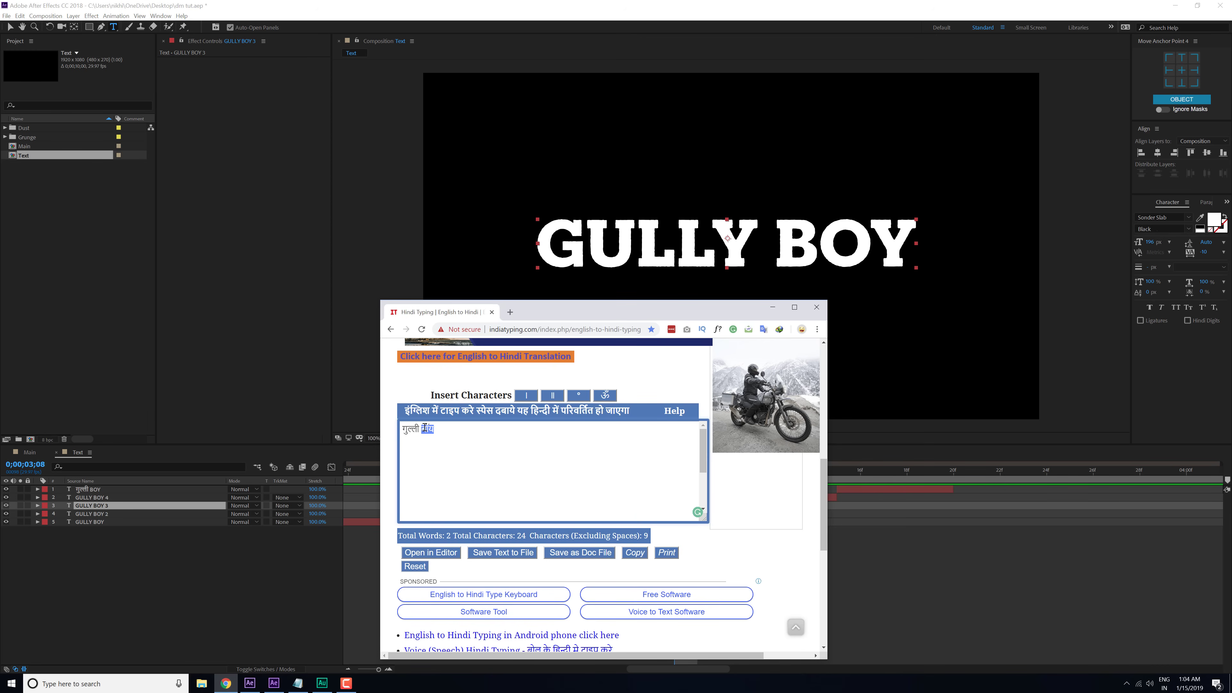
pyautogui.hotkey('alt', 'Tab')
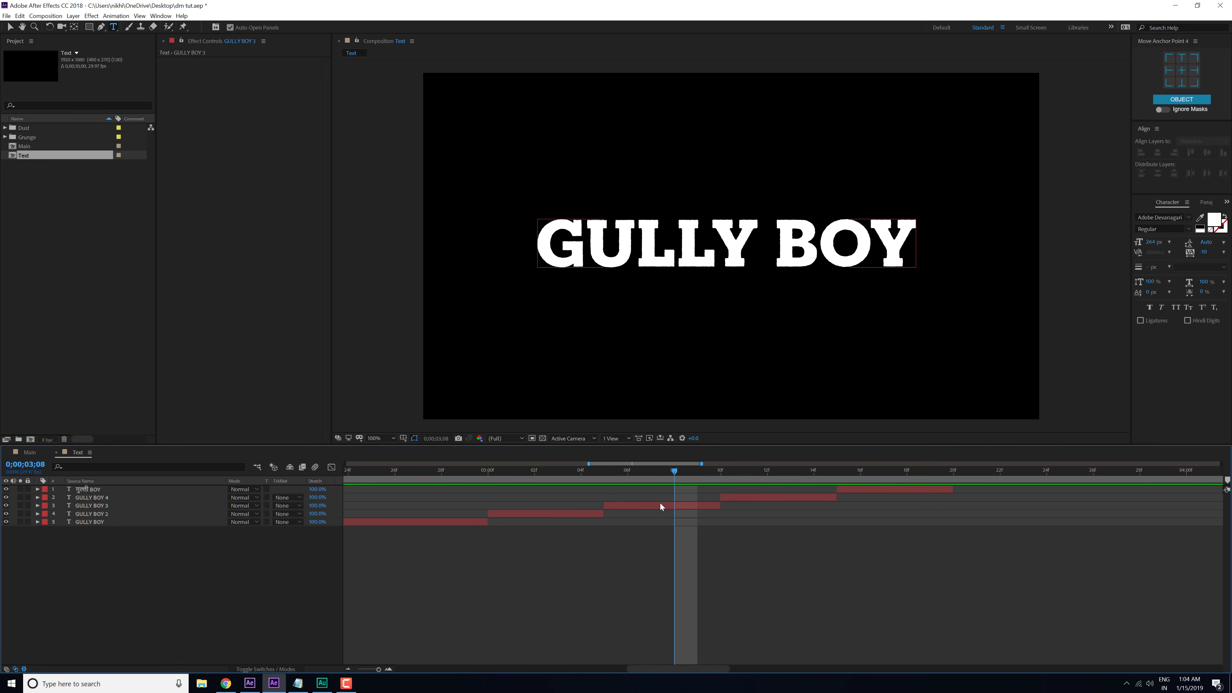
# Step: Replace BOY with बॉय in the GULLY BOY 3 layer at 0;00;03;07 and enlarge the Hindi word to 290 px
pyautogui.moveTo(463, 478); pyautogui.dragTo(664, 506)
pyautogui.doubleClick(664, 507)
pyautogui.moveTo(778, 255); pyautogui.dragTo(968, 244)
pyautogui.hotkey('ctrl', 'v')
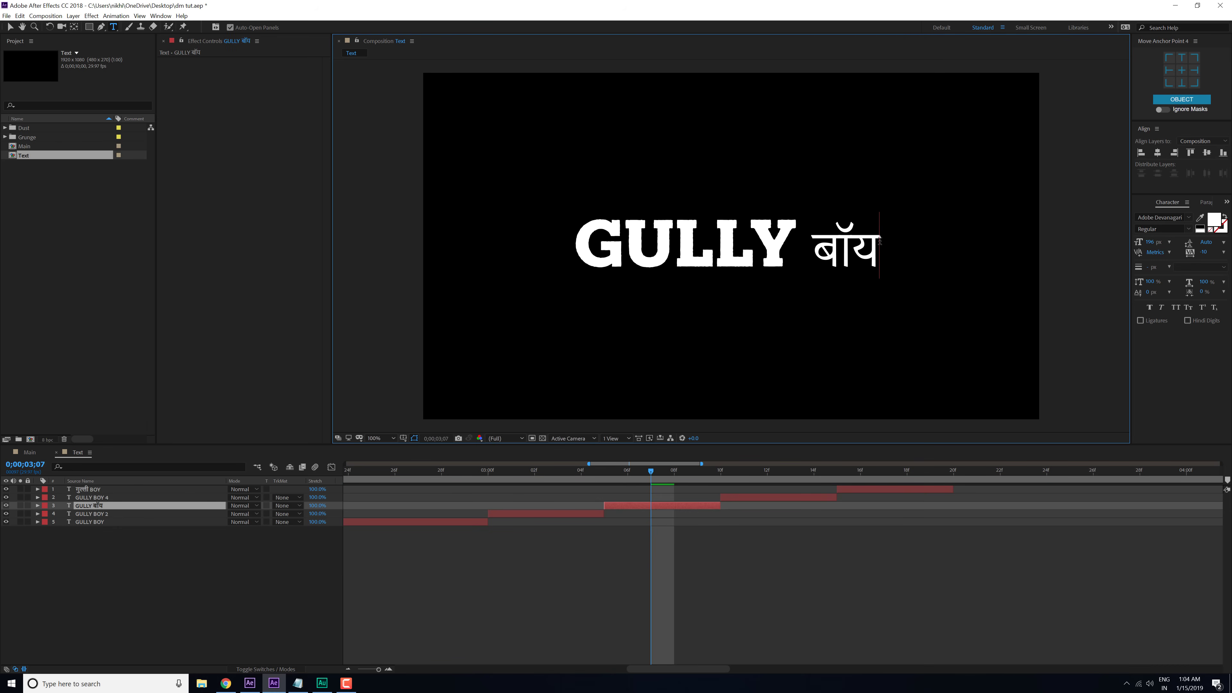
pyautogui.moveTo(812, 253); pyautogui.dragTo(902, 256)
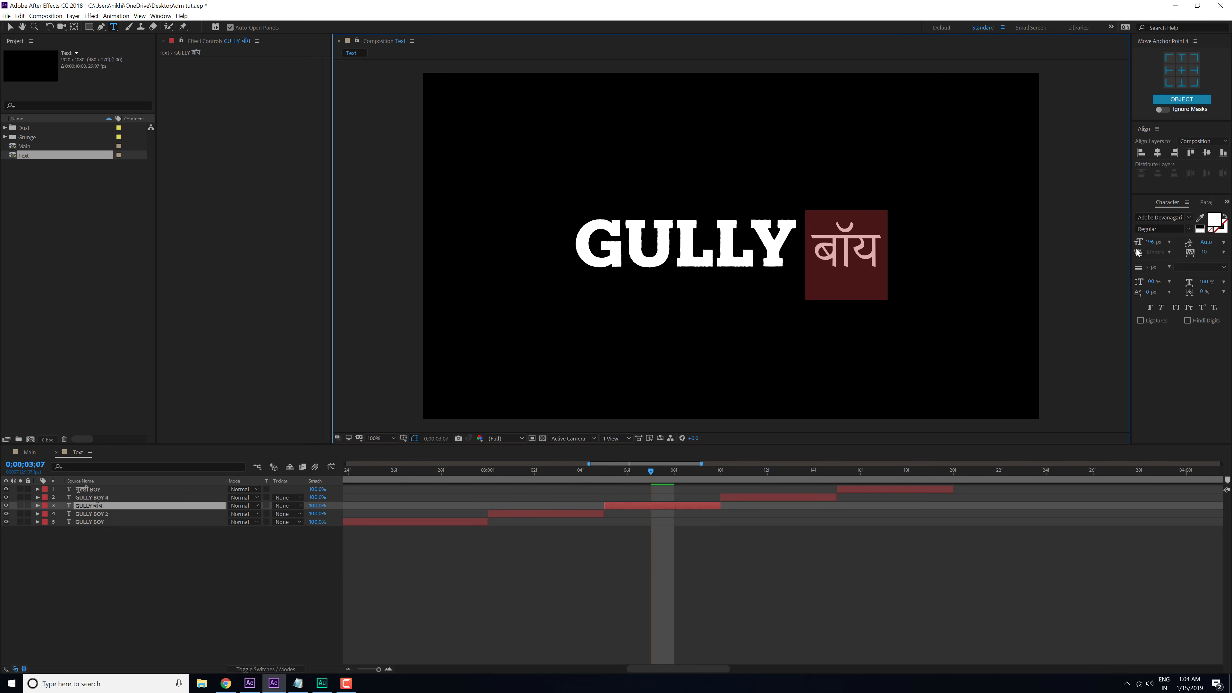
pyautogui.moveTo(1152, 242); pyautogui.dragTo(1186, 230)
pyautogui.click(397, 628)
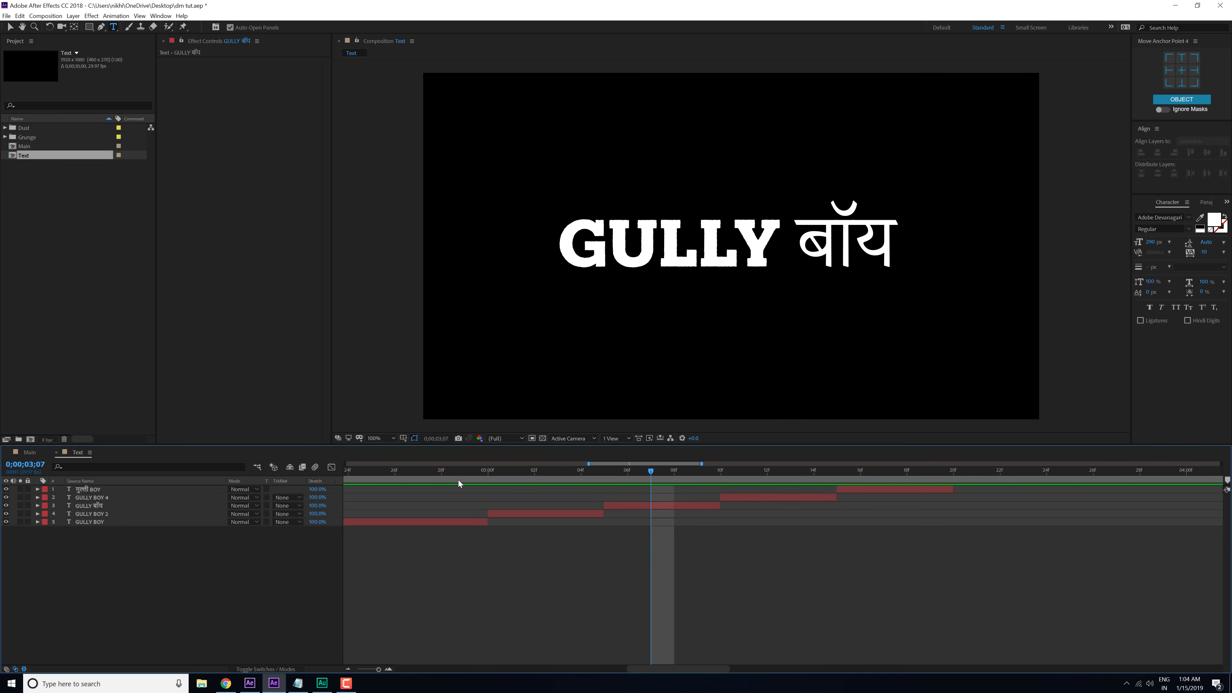
# Step: Preview the font and language changes across the text segments from 0;00;02;27
pyautogui.press('-')
pyautogui.press('-')
pyautogui.press('-')
pyautogui.press('-')
pyautogui.click(525, 471)
pyautogui.press('space')
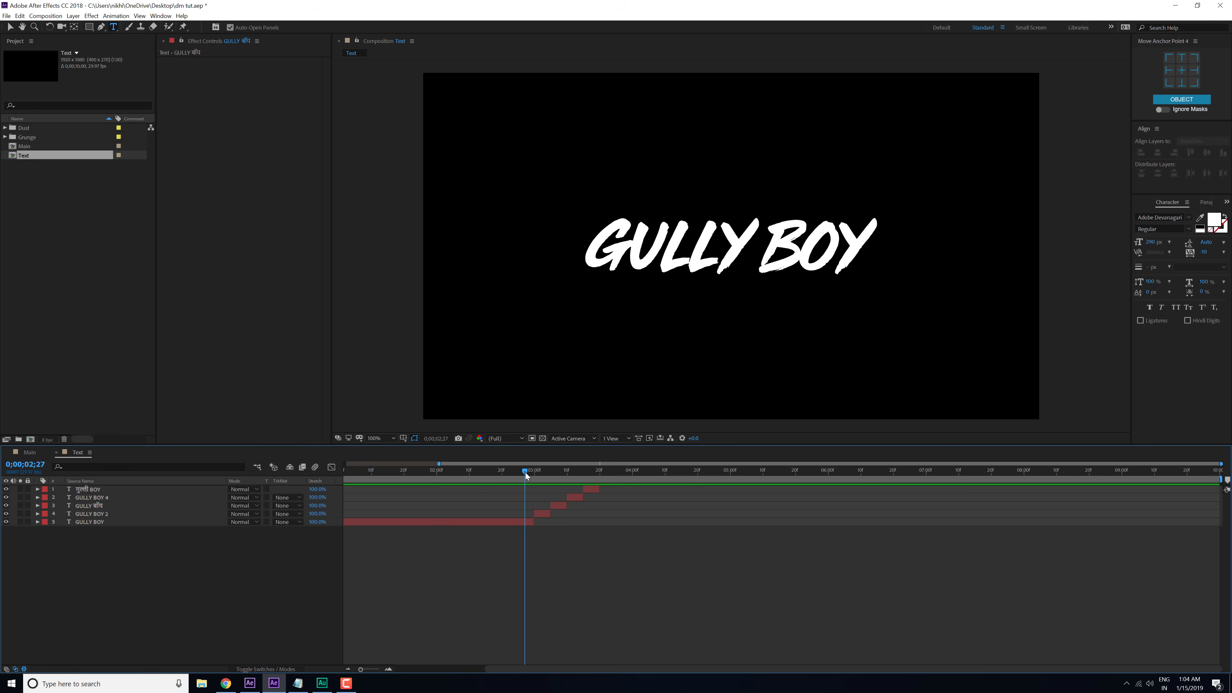
pyautogui.press('space')
# Step: Trim the ends of the four text segments after the first GULLY BOY layer so each lasts three frames
pyautogui.press('=')
pyautogui.press('=')
pyautogui.press('=')
pyautogui.press('=')
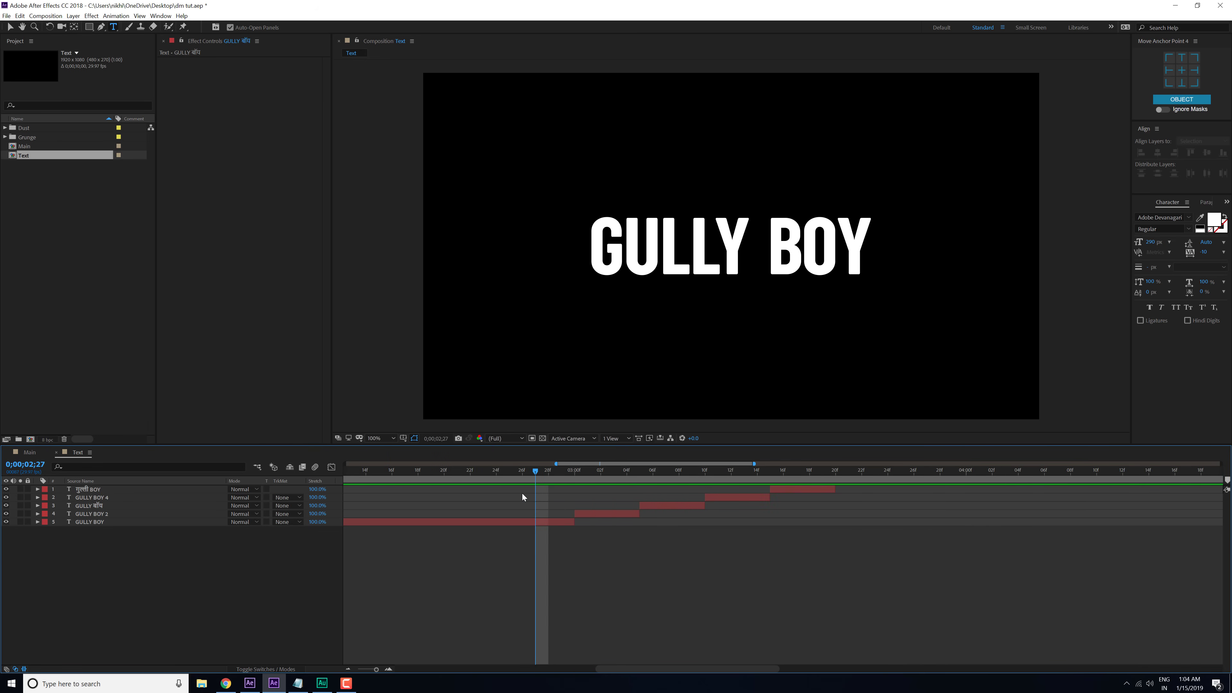
pyautogui.click(624, 515)
pyautogui.keyDown('ctrl'); pyautogui.click(668, 507); pyautogui.keyUp('ctrl')
pyautogui.keyDown('ctrl'); pyautogui.click(735, 499); pyautogui.keyUp('ctrl')
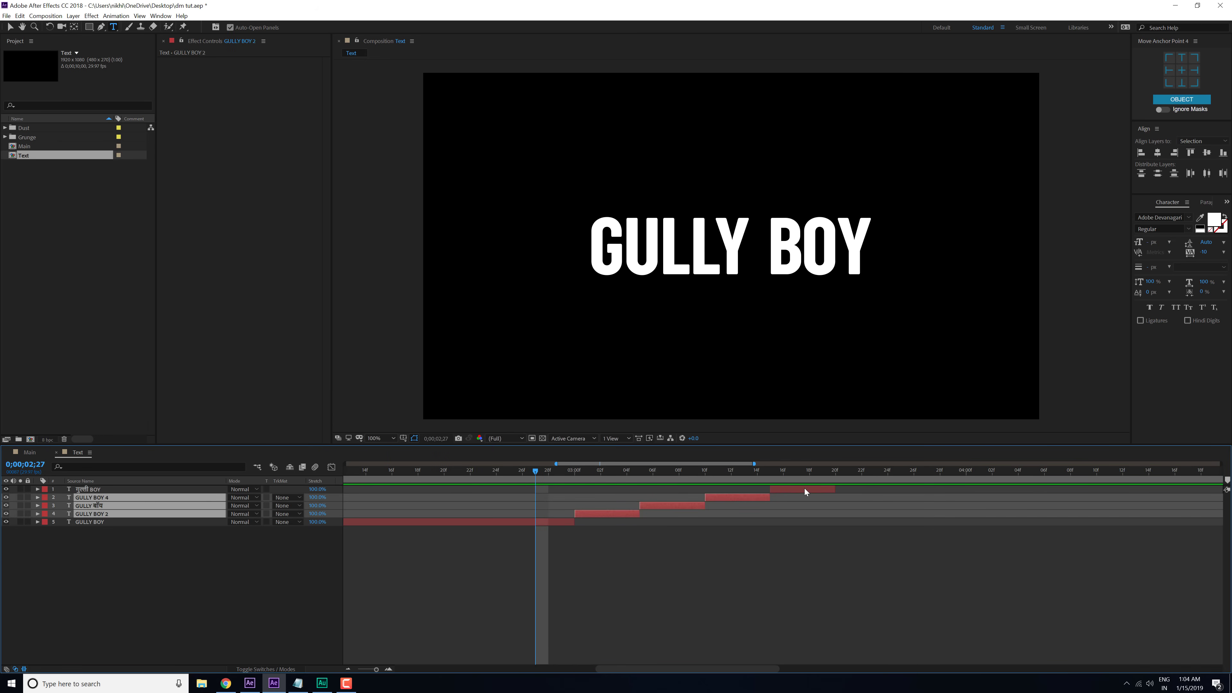
pyautogui.keyDown('ctrl'); pyautogui.click(805, 489); pyautogui.keyUp('ctrl')
pyautogui.moveTo(830, 489); pyautogui.dragTo(814, 489)
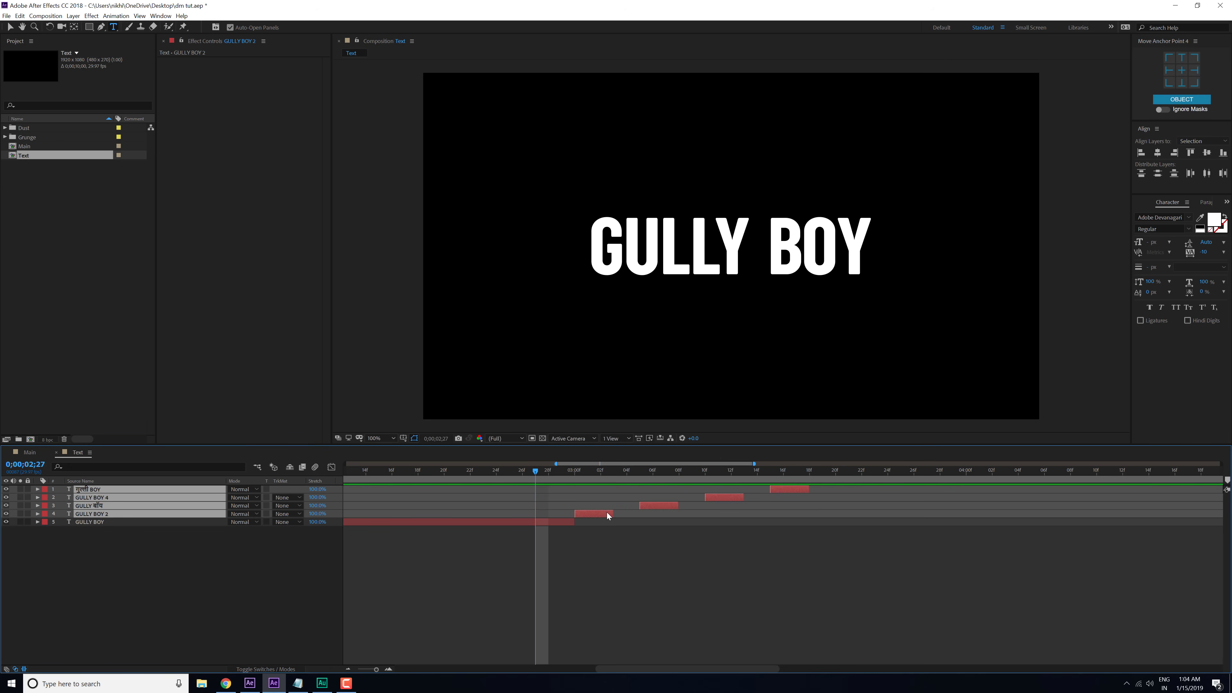
# Step: Shift the last three text segments earlier so all the shortened segments follow one another without gaps
pyautogui.moveTo(649, 506); pyautogui.dragTo(623, 506)
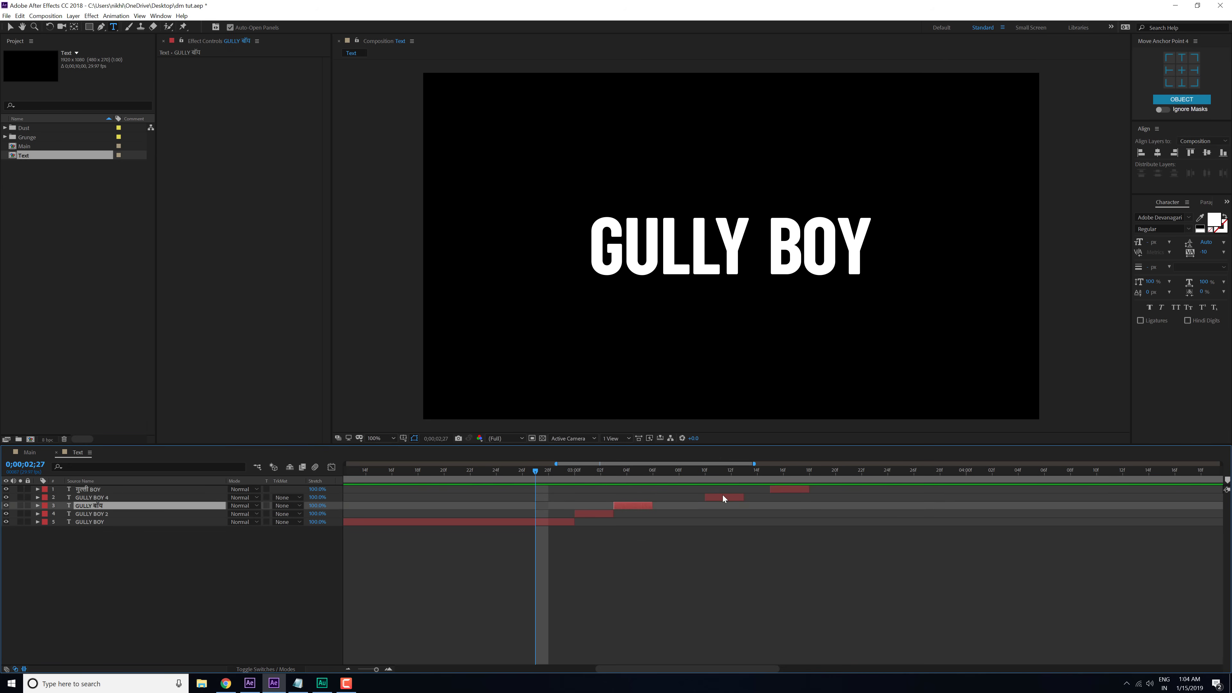
pyautogui.click(709, 498)
pyautogui.moveTo(708, 500); pyautogui.dragTo(667, 503)
pyautogui.moveTo(790, 489); pyautogui.dragTo(709, 494)
# Step: Preview the shortened text segments from just before the first font change
pyautogui.click(521, 473)
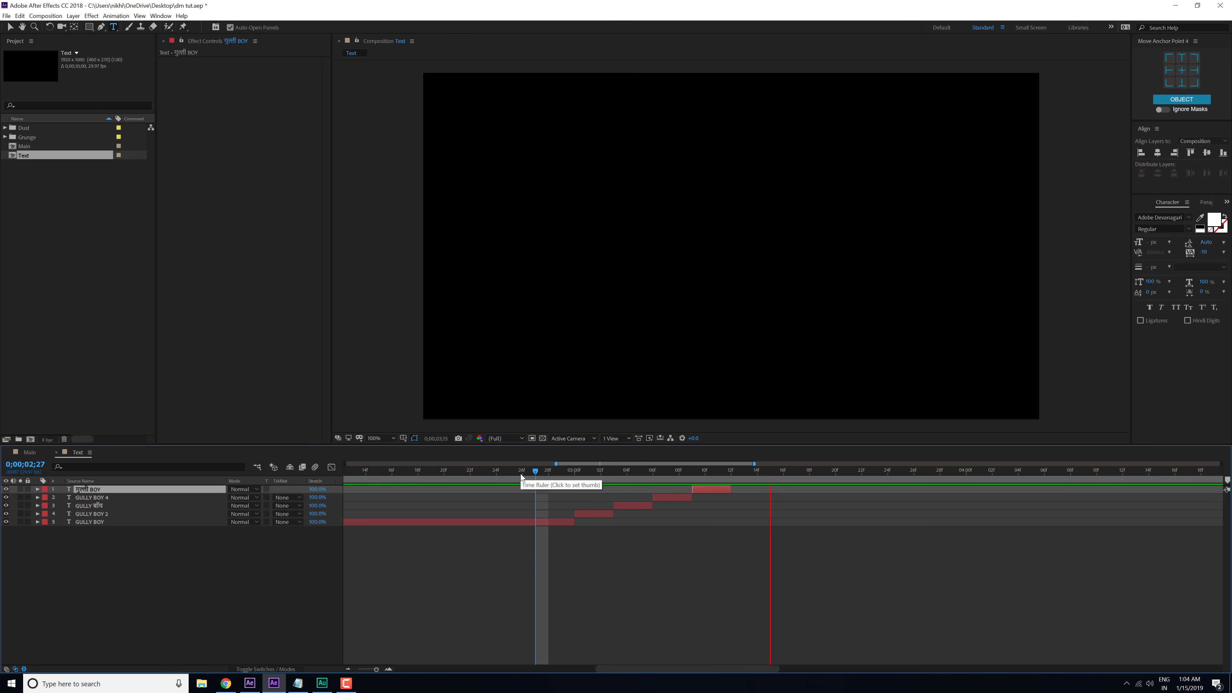
pyautogui.press('space')
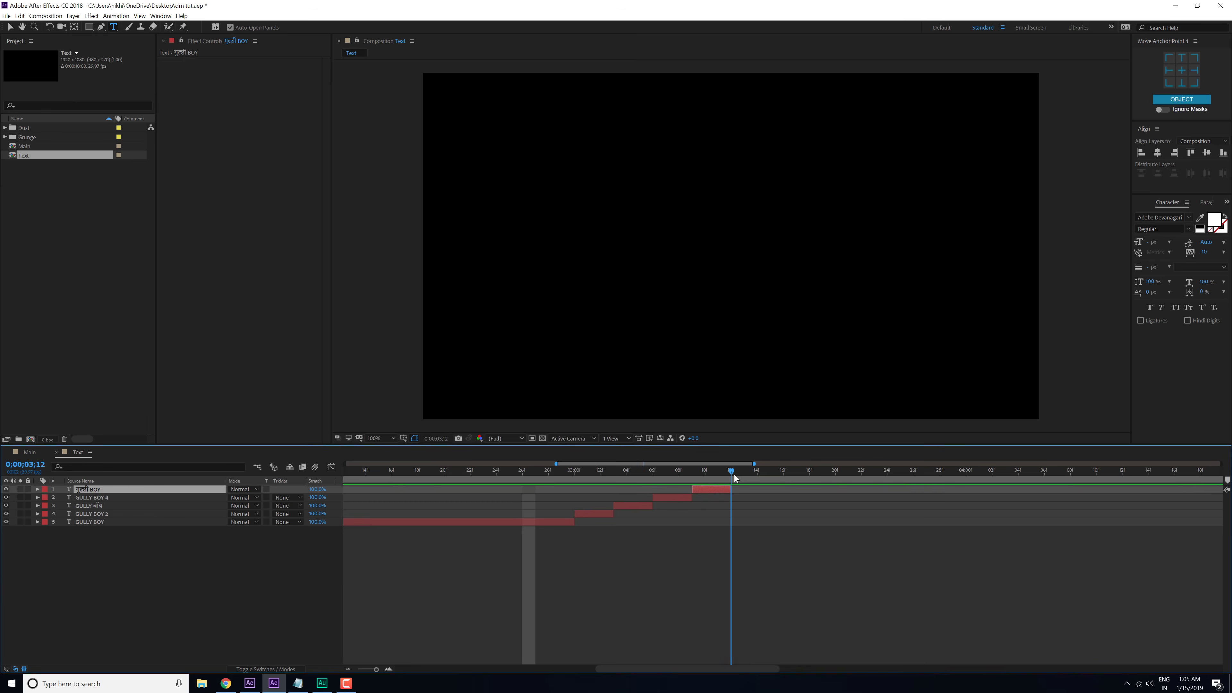
pyautogui.press('space')
# Step: Move the current time to 0;00;02;04 and add a text layer reading "apna time aayega" beneath the GULLY BOY title
pyautogui.press(';')
pyautogui.moveTo(396, 473); pyautogui.dragTo(533, 476)
pyautogui.click(182, 551)
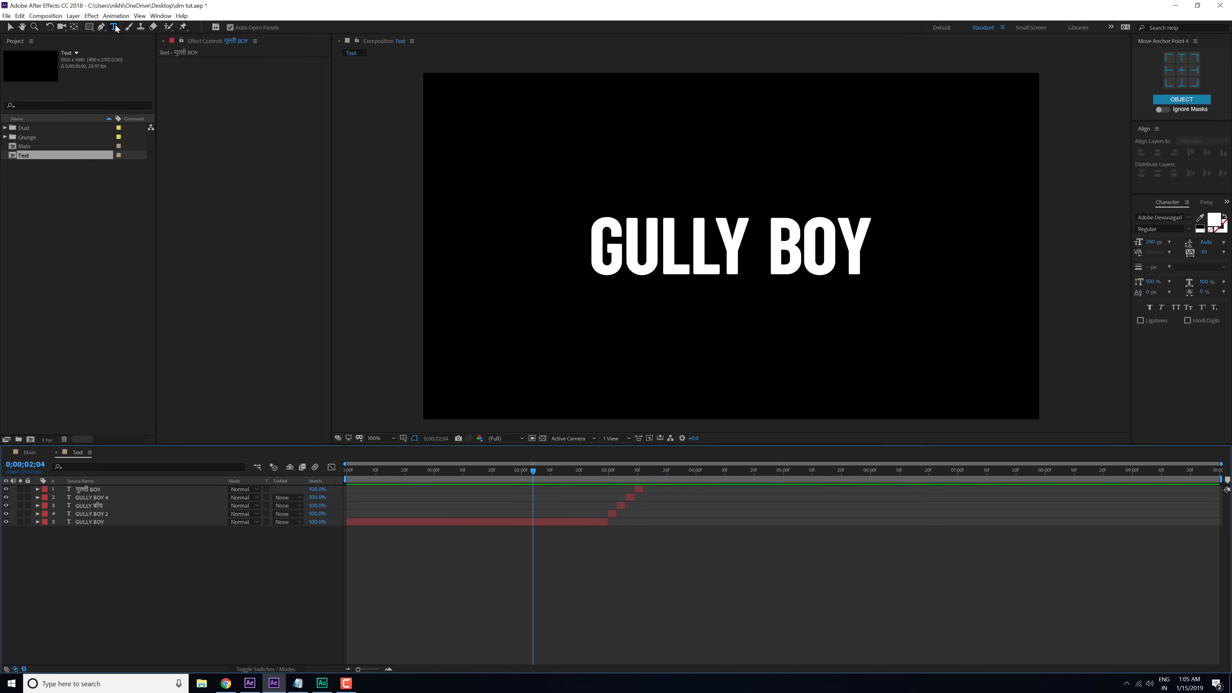
pyautogui.click(657, 315)
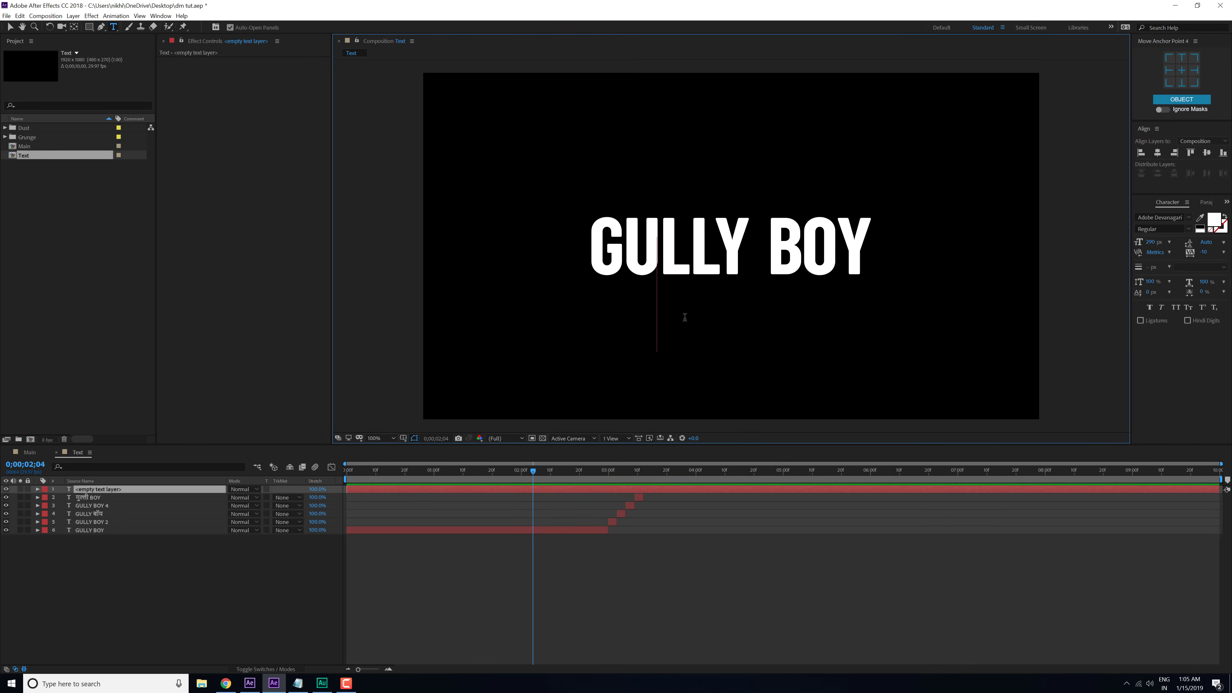
pyautogui.write('ap')
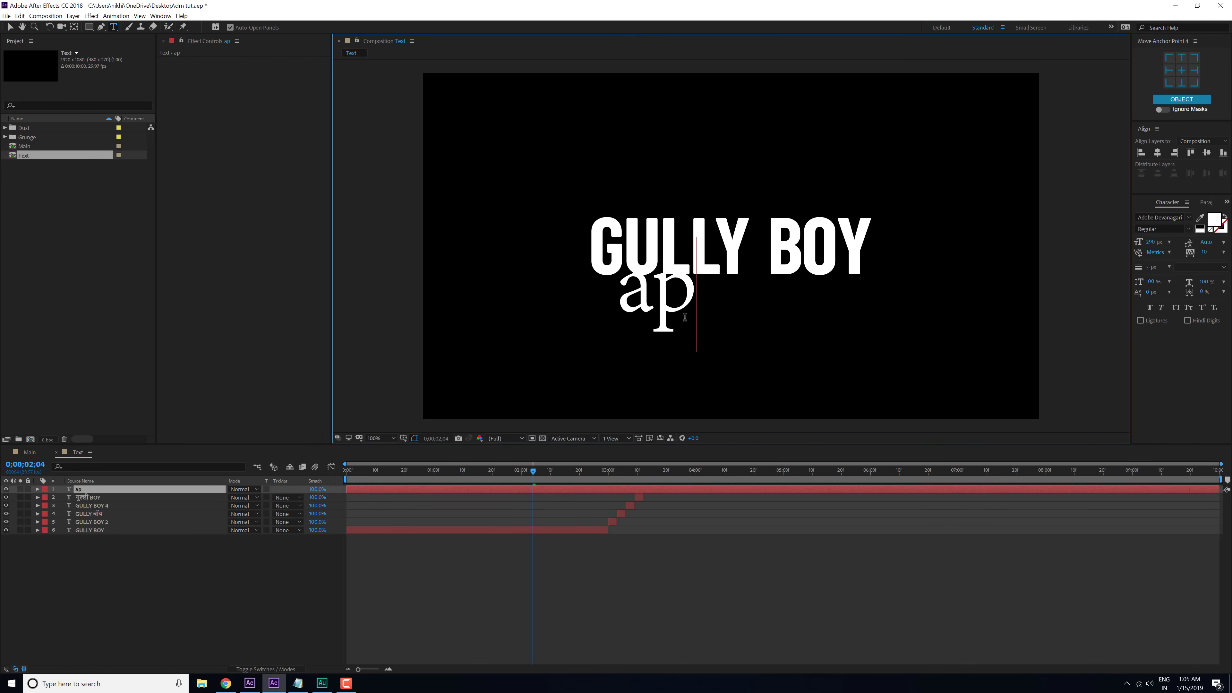
pyautogui.write('na tim')
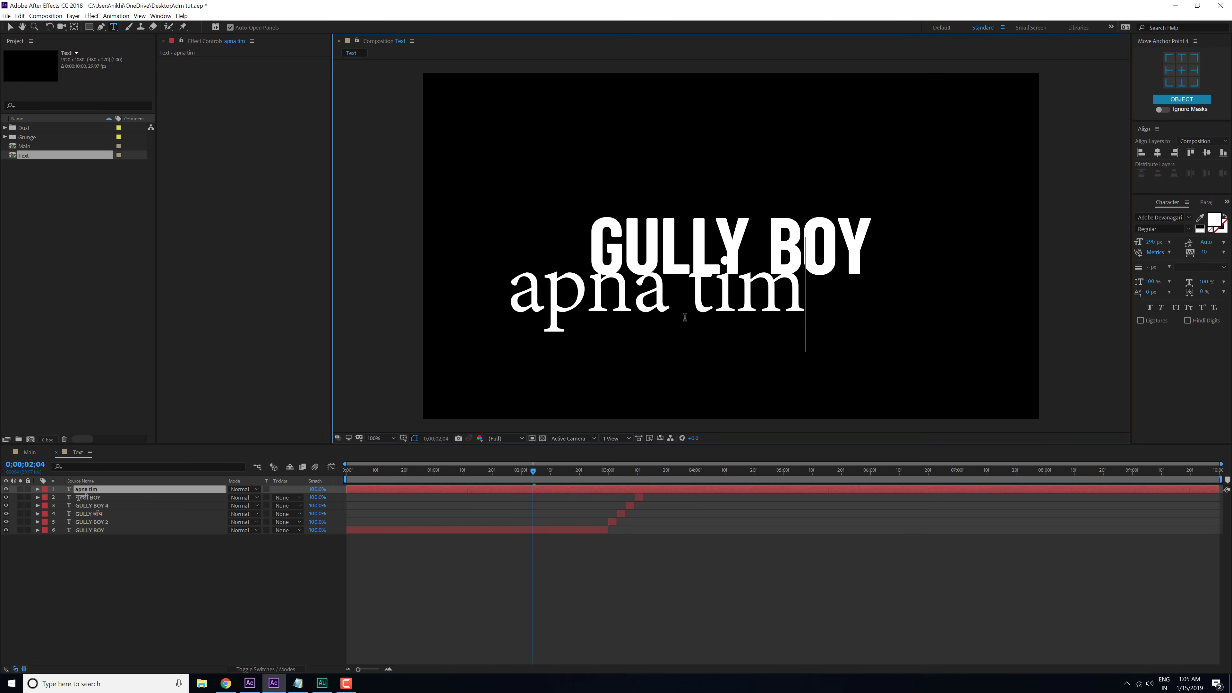
pyautogui.write('e aayega')
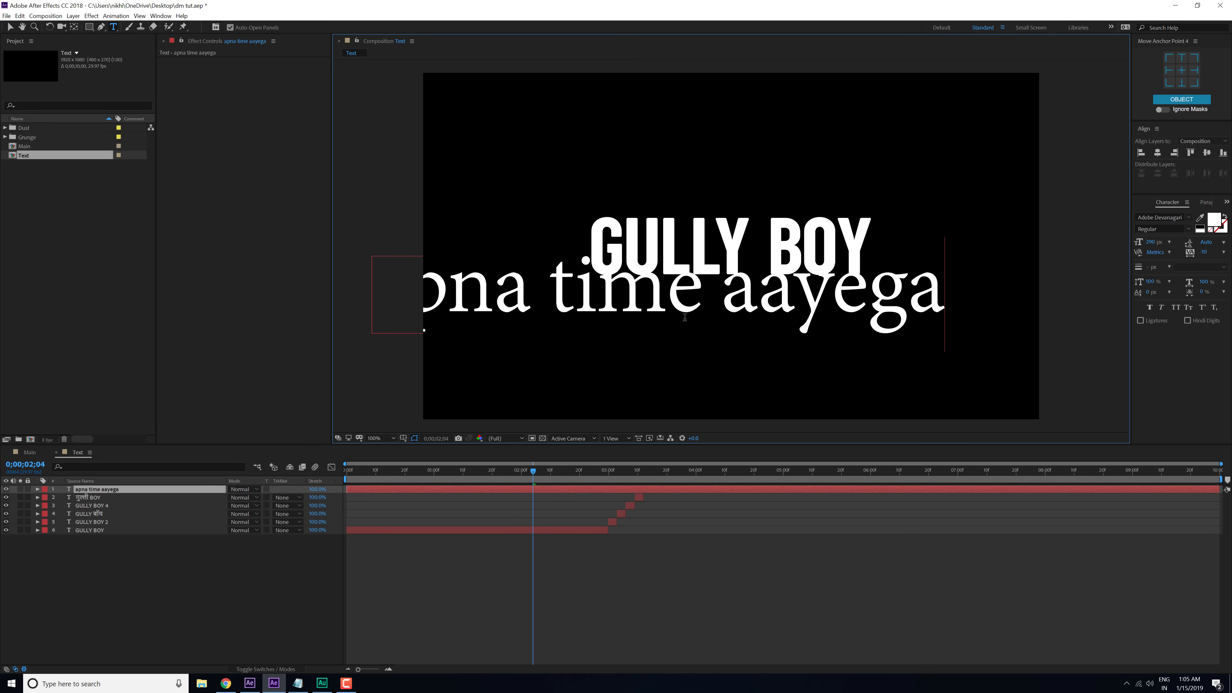
# Step: Set the font of the "apna time aayega" layer to Arial Bold
pyautogui.click(10, 27)
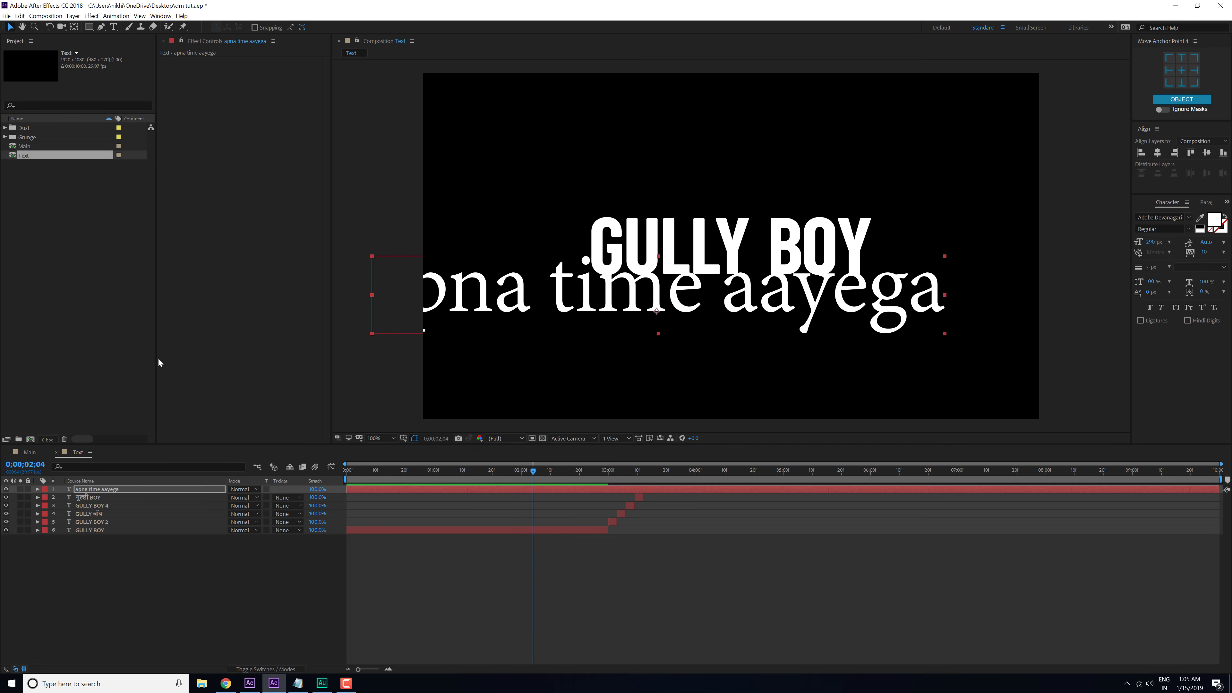
pyautogui.click(97, 490)
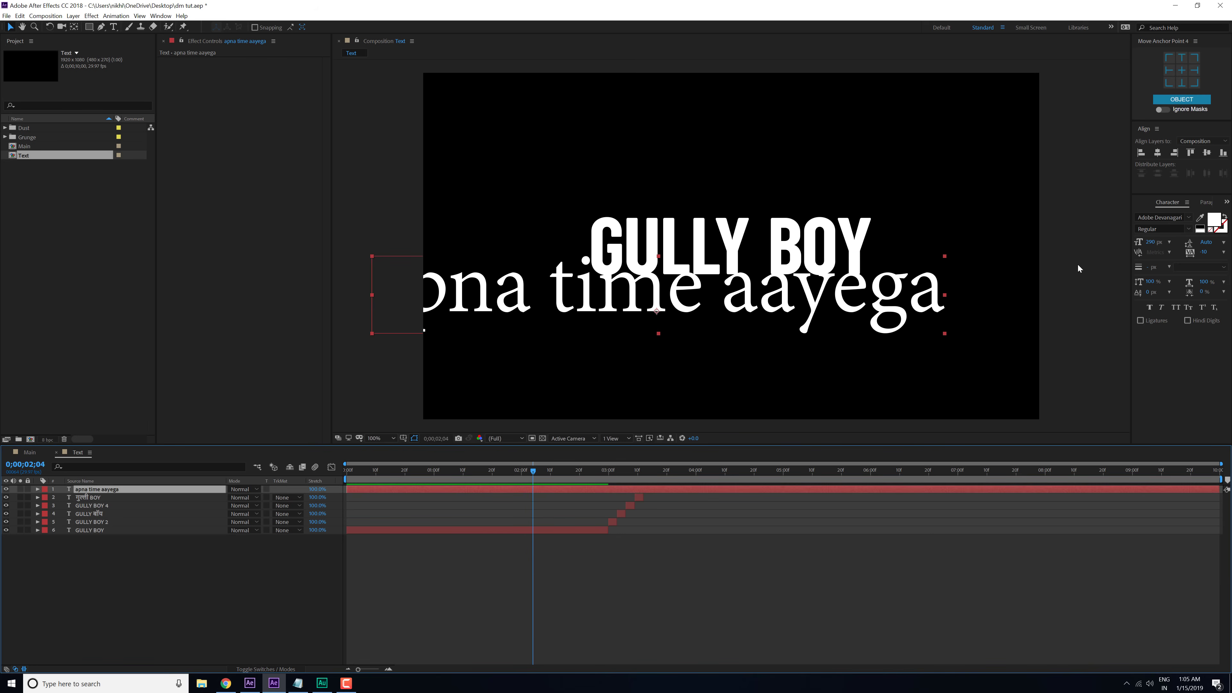
pyautogui.click(1163, 217)
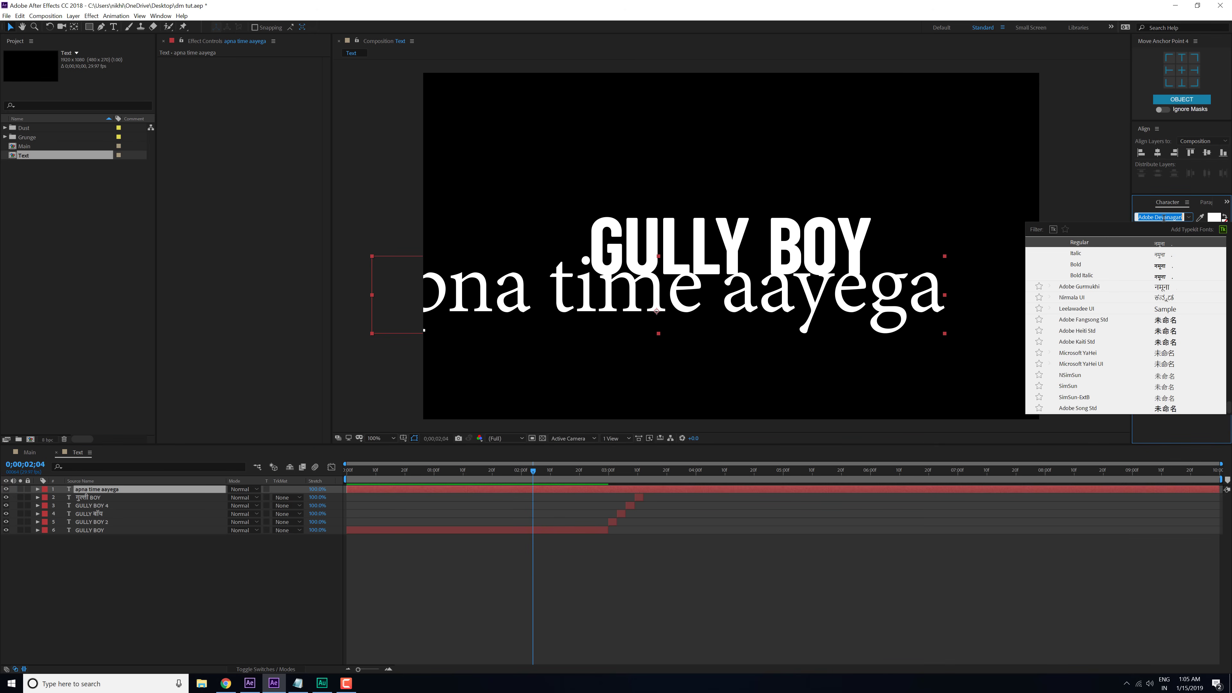
pyautogui.write('ar')
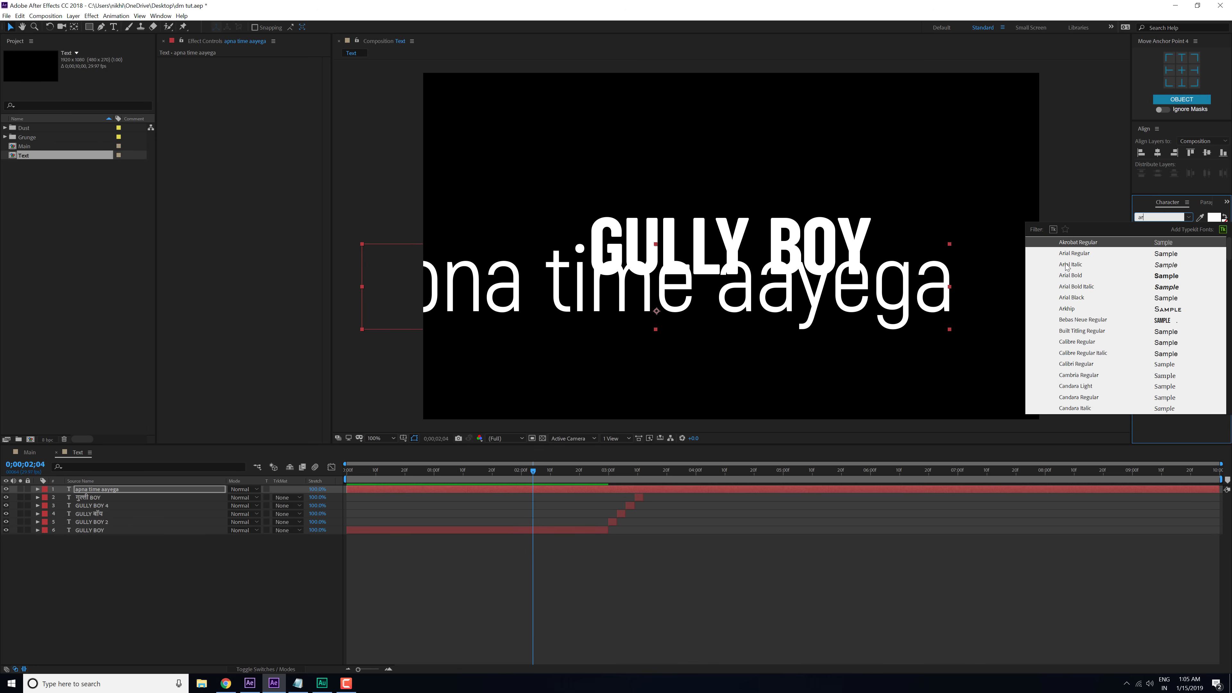
pyautogui.click(1071, 278)
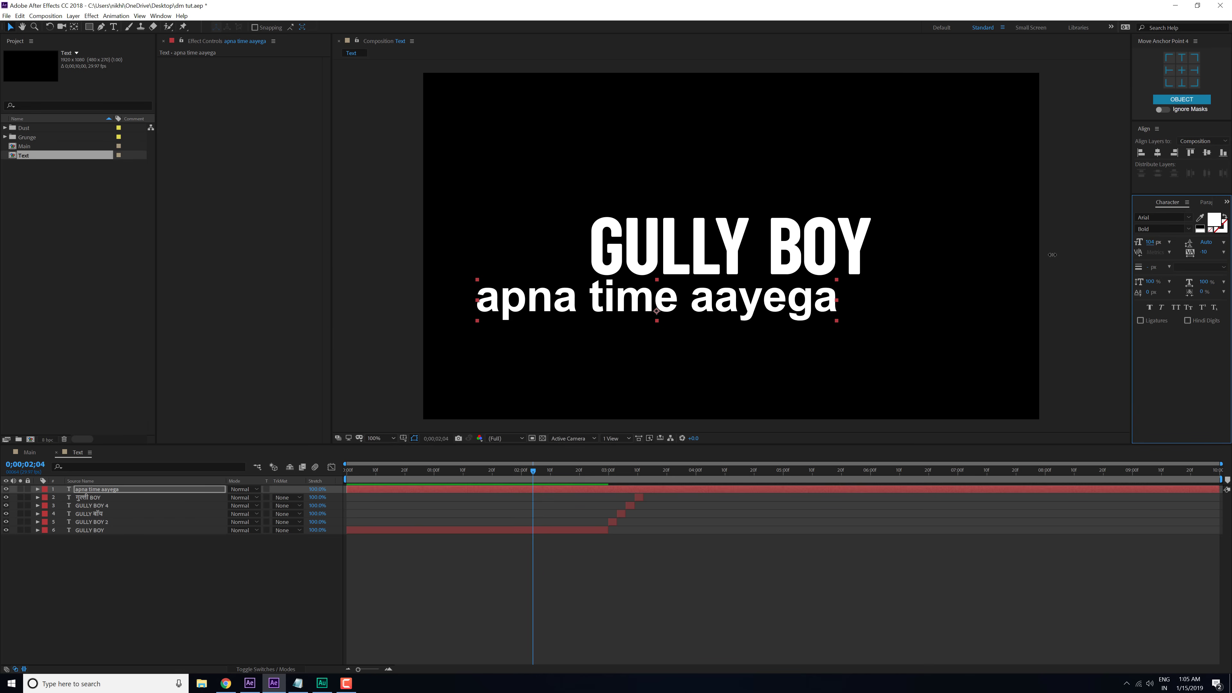
# Step: Reduce the "apna time aayega" tagline to 50 px and place it beneath the word BOY, ending near the title's right edge
pyautogui.moveTo(1052, 254); pyautogui.dragTo(835, 294)
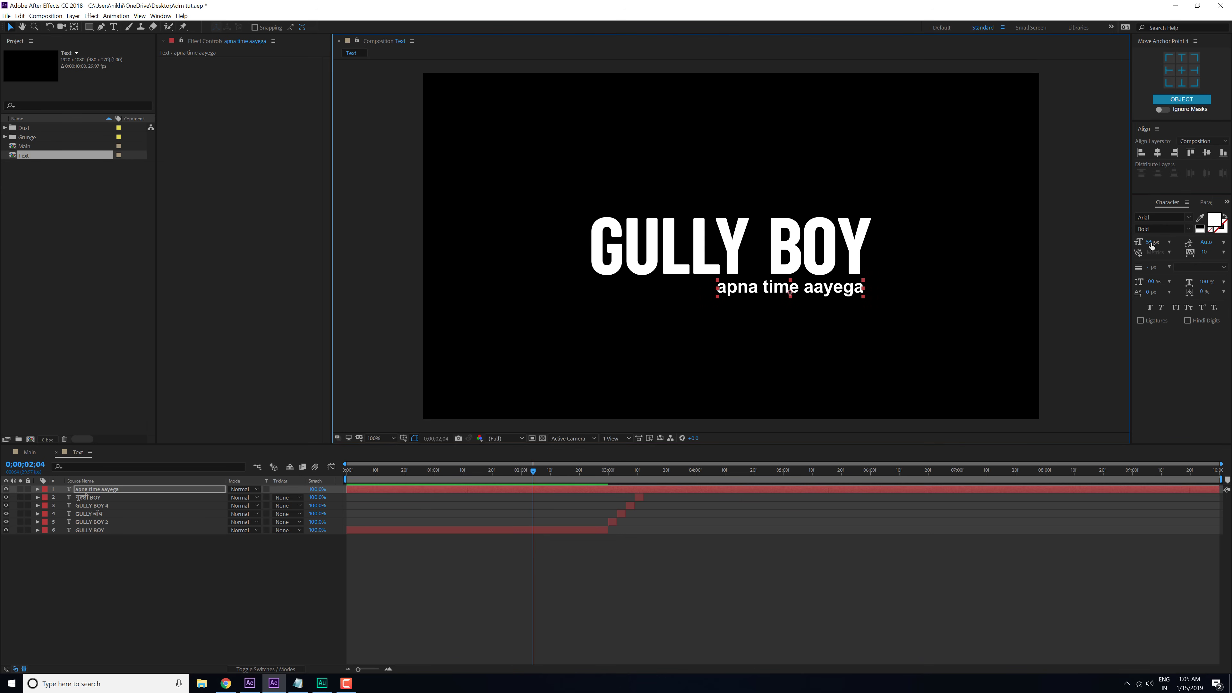
pyautogui.moveTo(1152, 241); pyautogui.dragTo(1145, 241)
pyautogui.moveTo(805, 298); pyautogui.dragTo(828, 295)
pyautogui.click(727, 587)
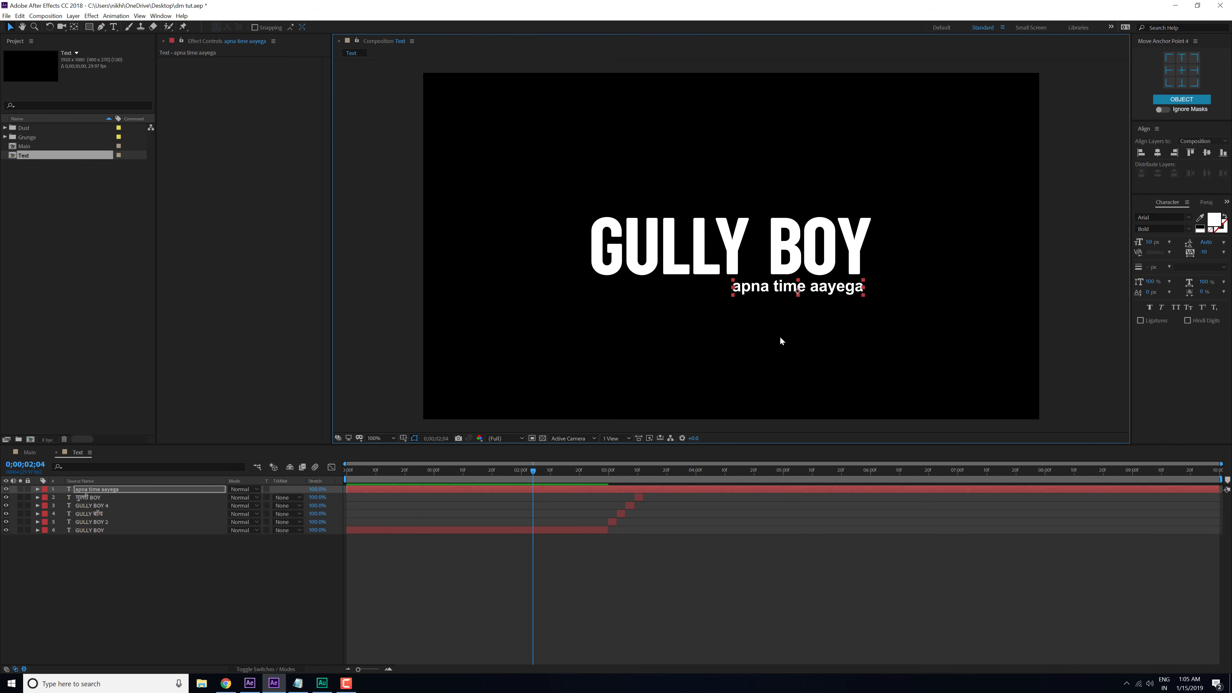
# Step: Trim the end of the "apna time aayega" layer at 0;00;02;29 to match the first GULLY BOY segment
pyautogui.click(605, 476)
pyautogui.press('=')
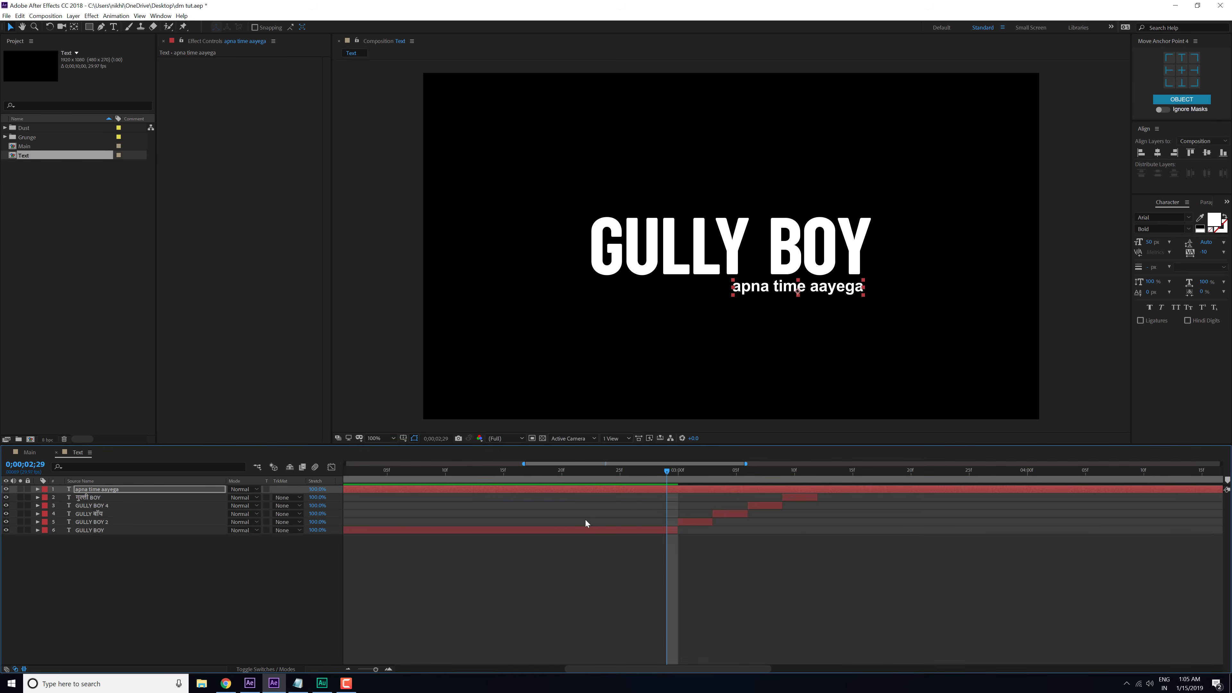
pyautogui.click(674, 474)
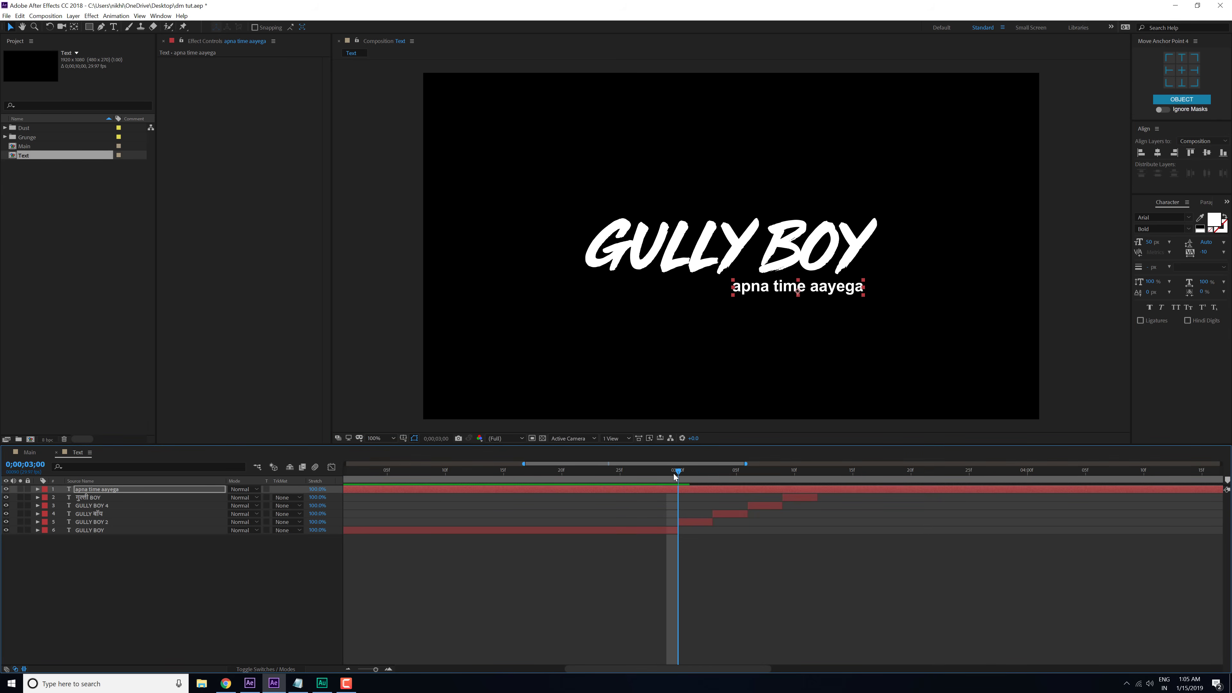
pyautogui.click(671, 473)
pyautogui.click(673, 491)
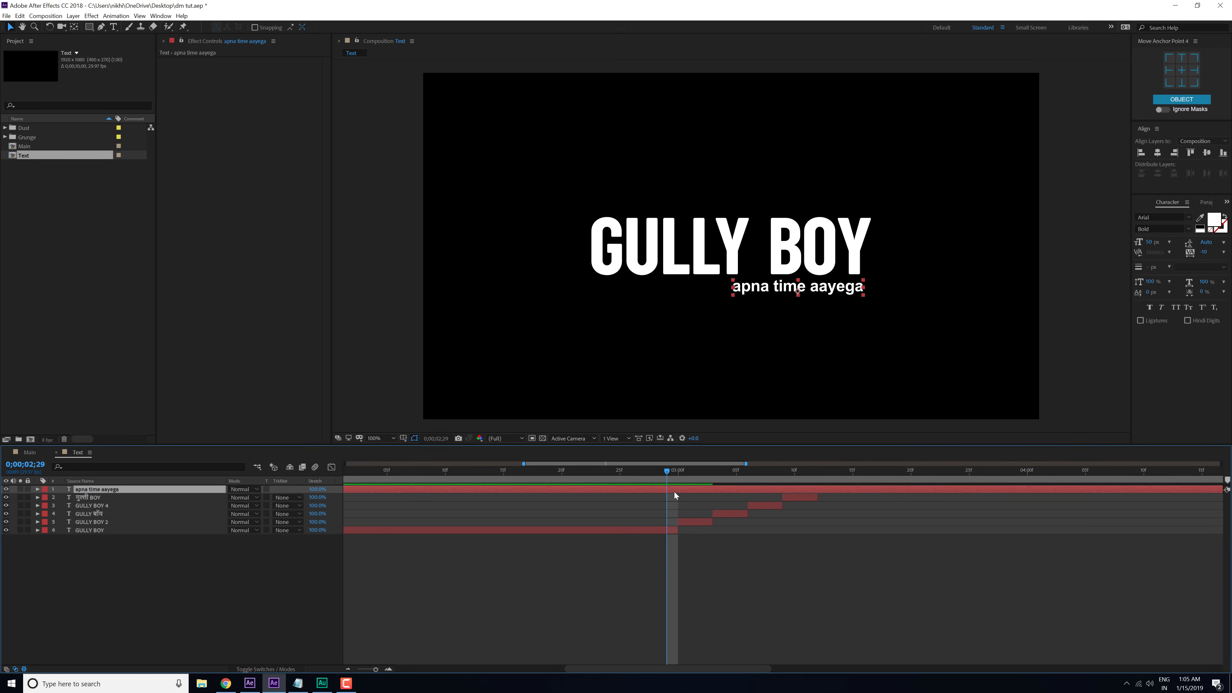
pyautogui.hotkey('alt', ']')
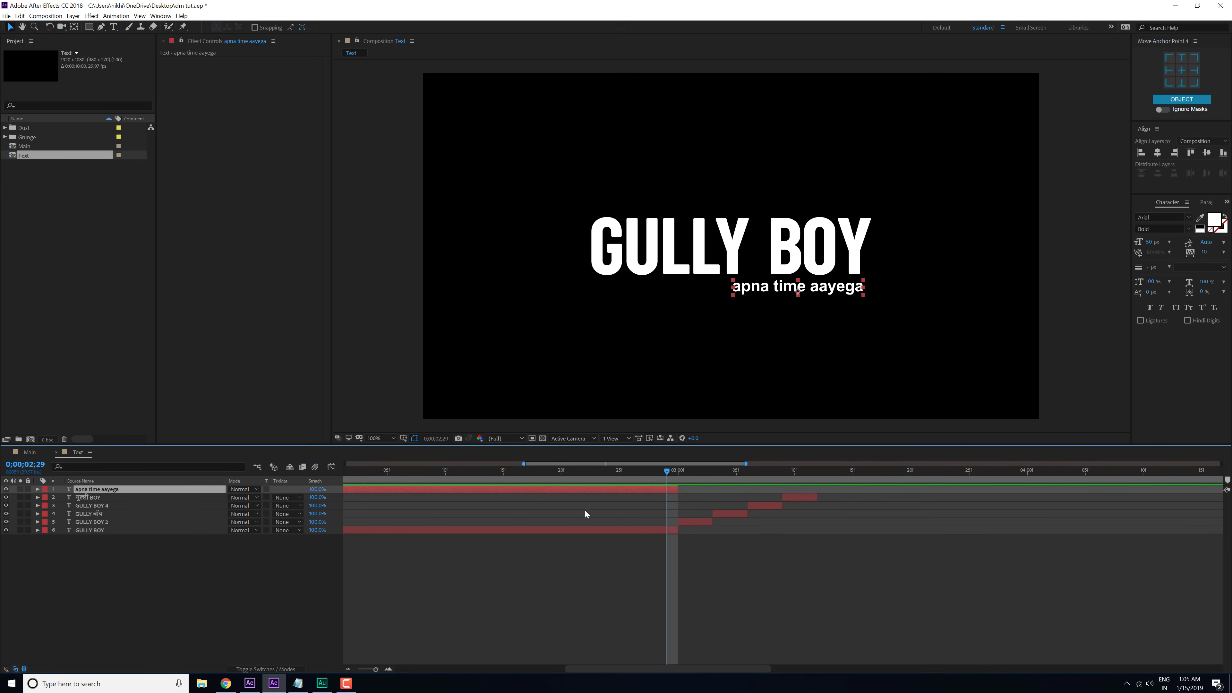
# Step: Preview the Text composition with the trimmed tagline and return to its first frame
pyautogui.keyDown('ctrl'); pyautogui.click(562, 530); pyautogui.keyUp('ctrl')
pyautogui.press(';')
pyautogui.moveTo(585, 469); pyautogui.dragTo(430, 473)
pyautogui.press('space')
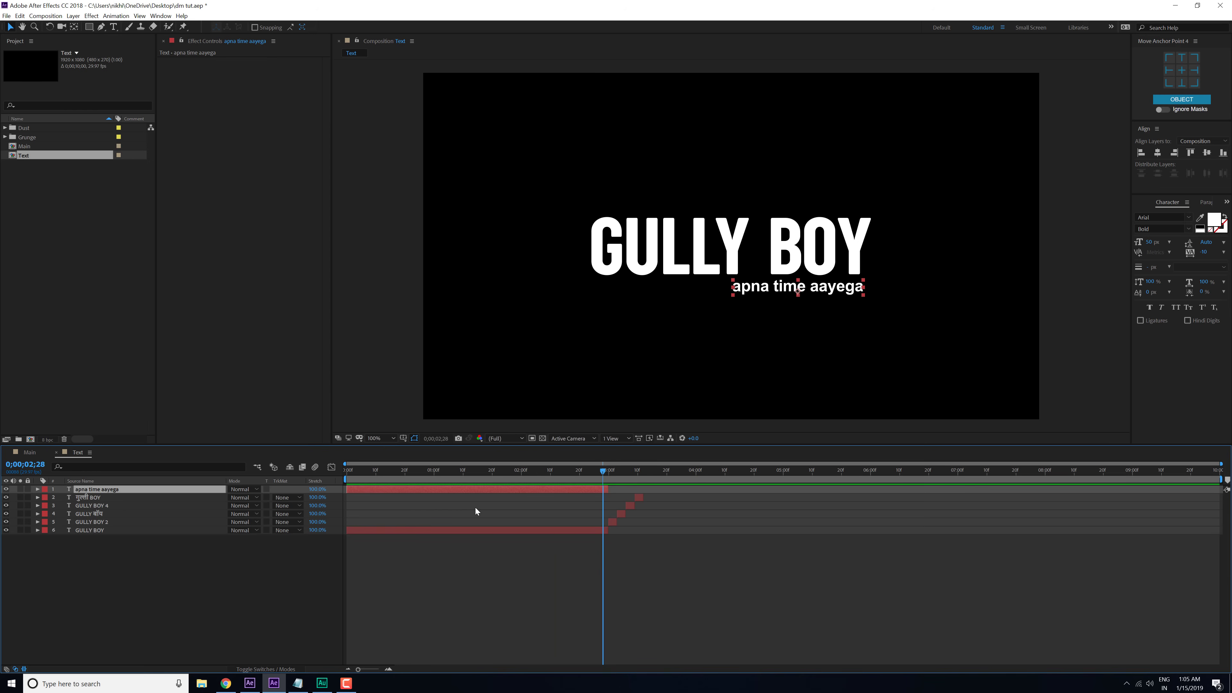
pyautogui.press('Home')
pyautogui.click(144, 571)
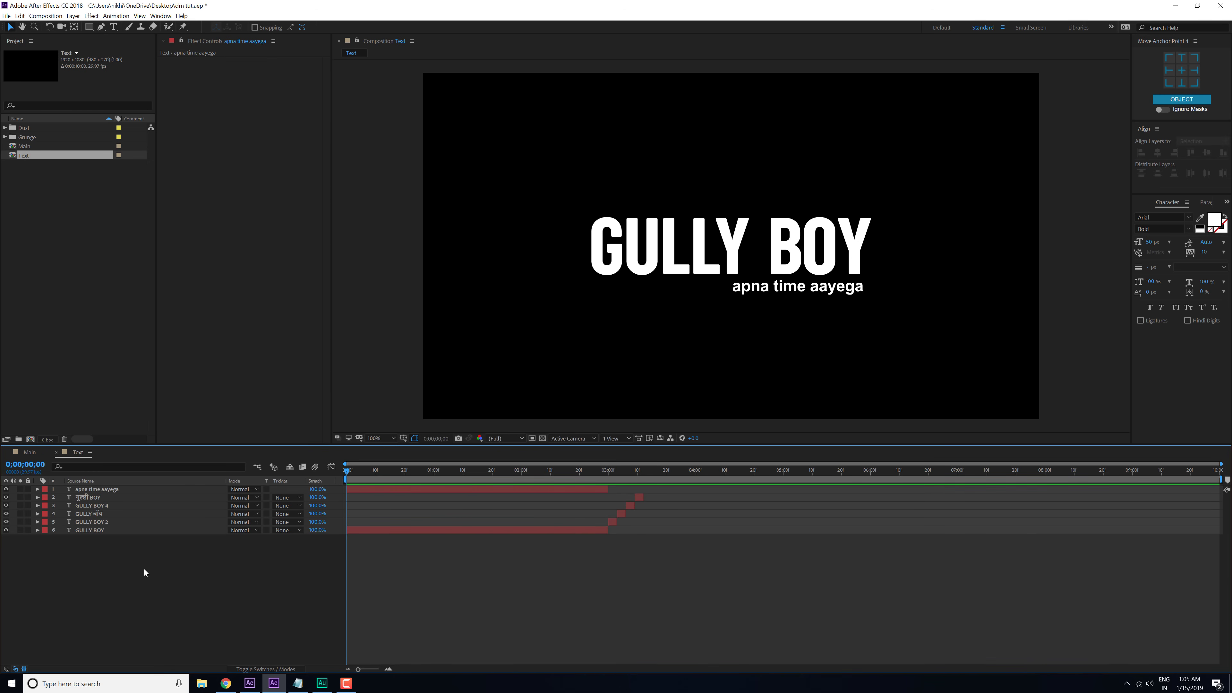
# Step: Create a new composition named Grunge with the HDTV 1080 29.97 preset
pyautogui.click(61, 344)
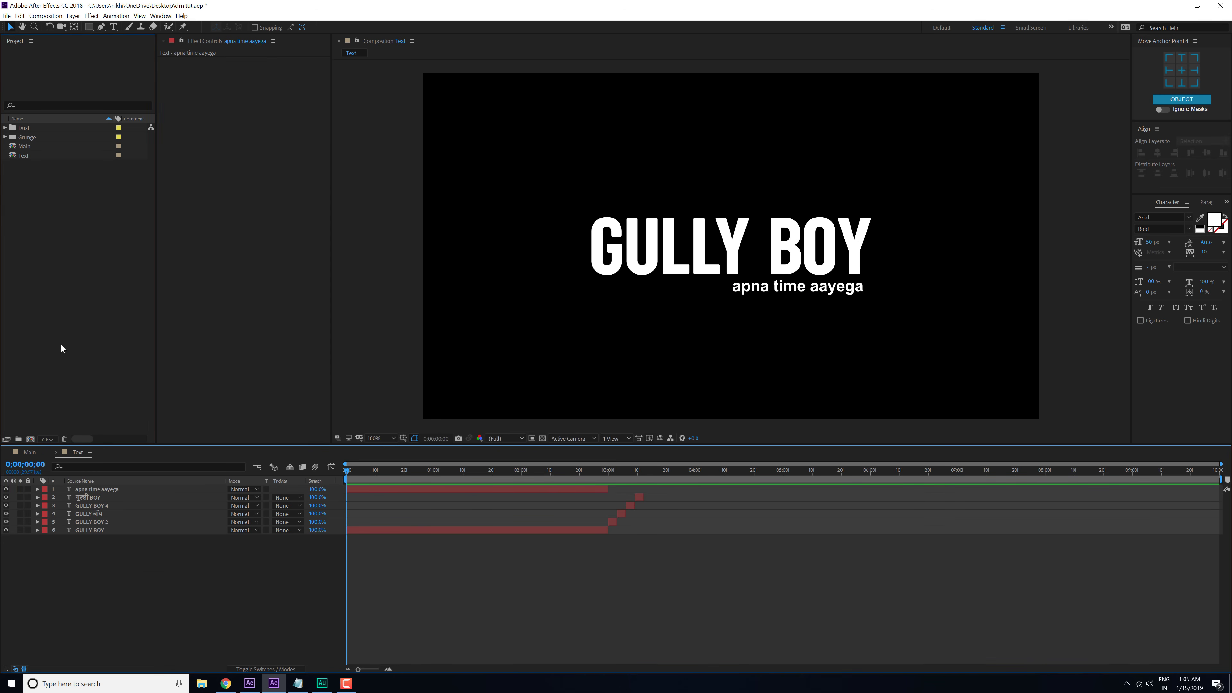
pyautogui.click(31, 439)
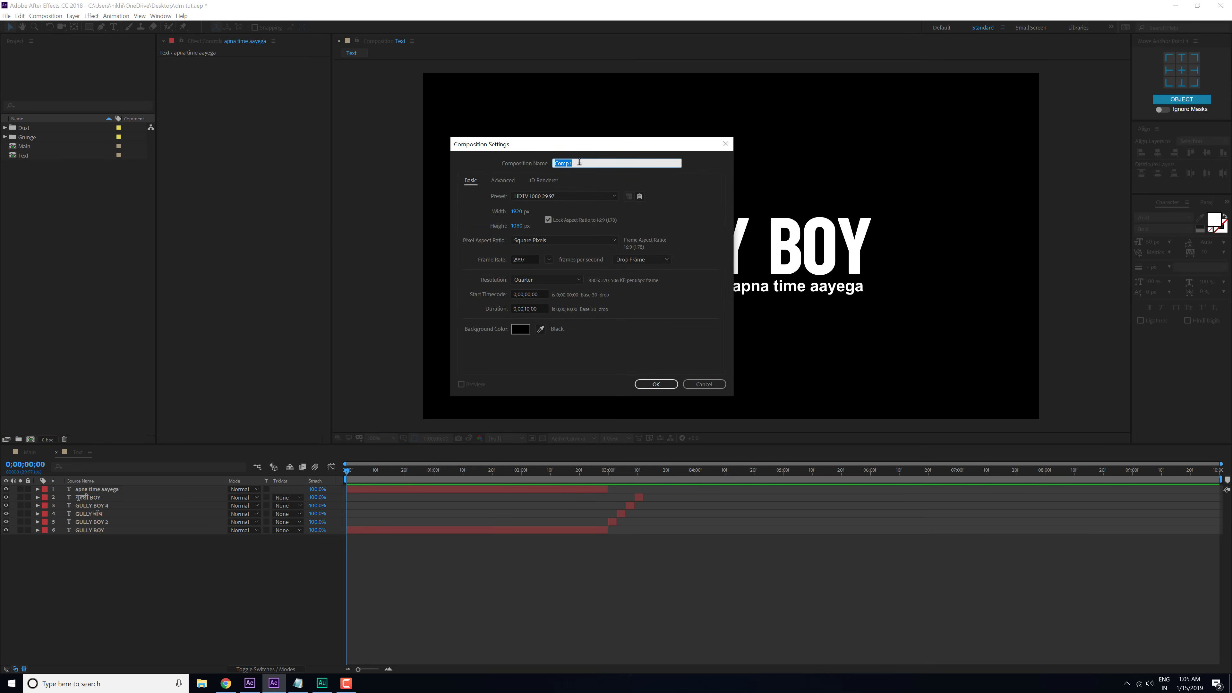
pyautogui.write('Grunge')
pyautogui.click(656, 384)
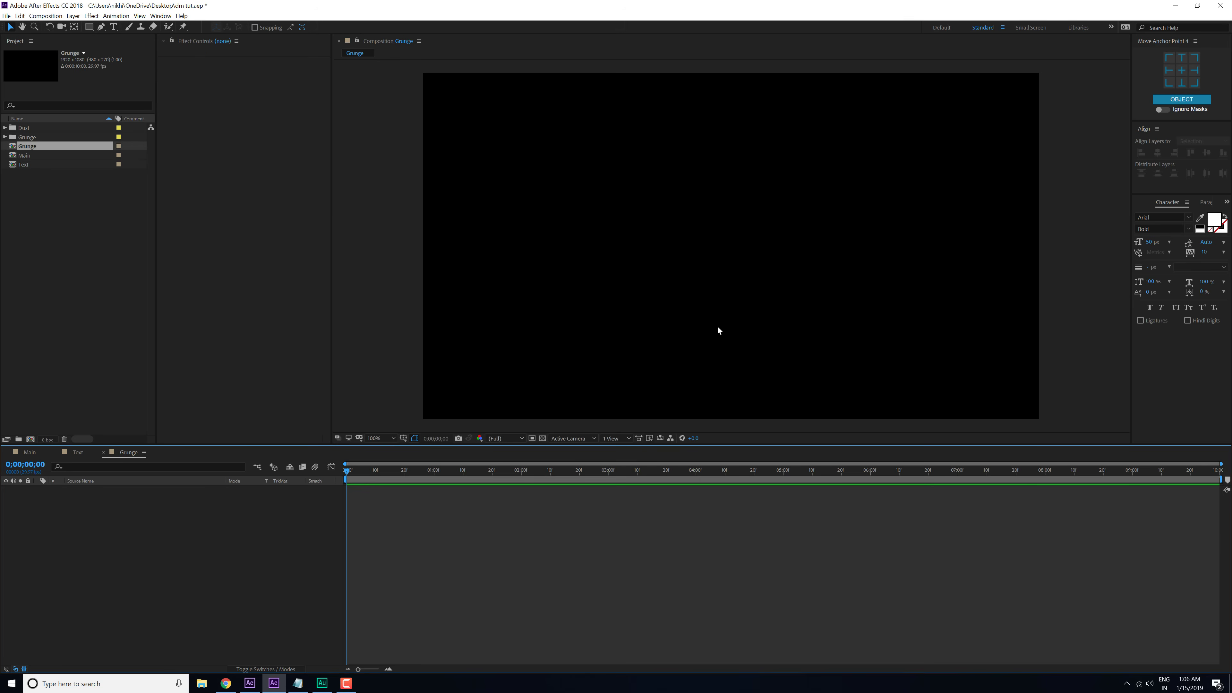
# Step: Examine the 04.jpg and Artboard 3.png 2 textures in the Grunge folder
pyautogui.click(6, 137)
pyautogui.click(47, 147)
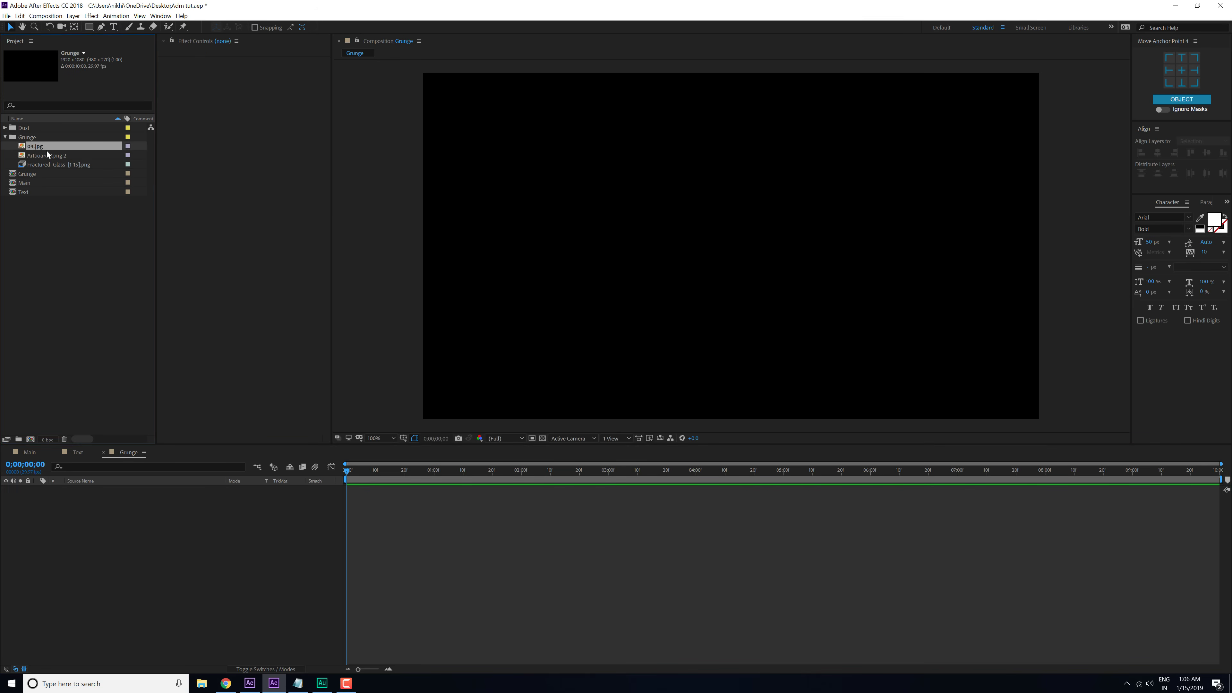
pyautogui.doubleClick(40, 148)
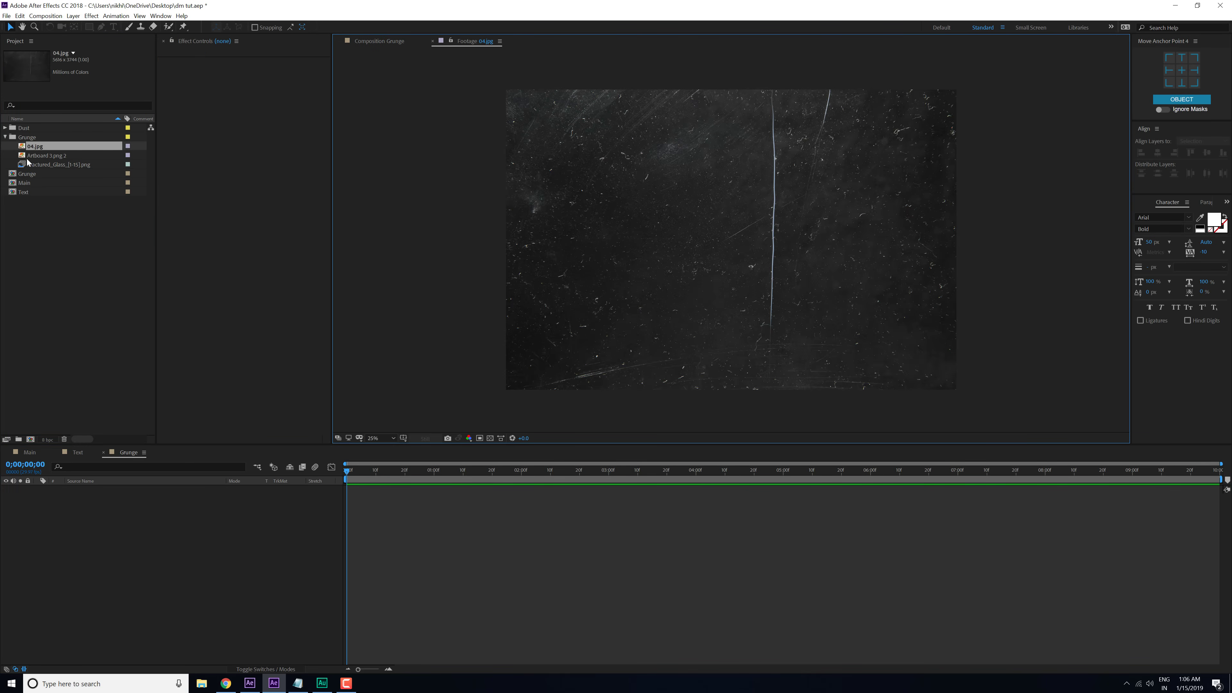
pyautogui.doubleClick(31, 155)
pyautogui.press('.')
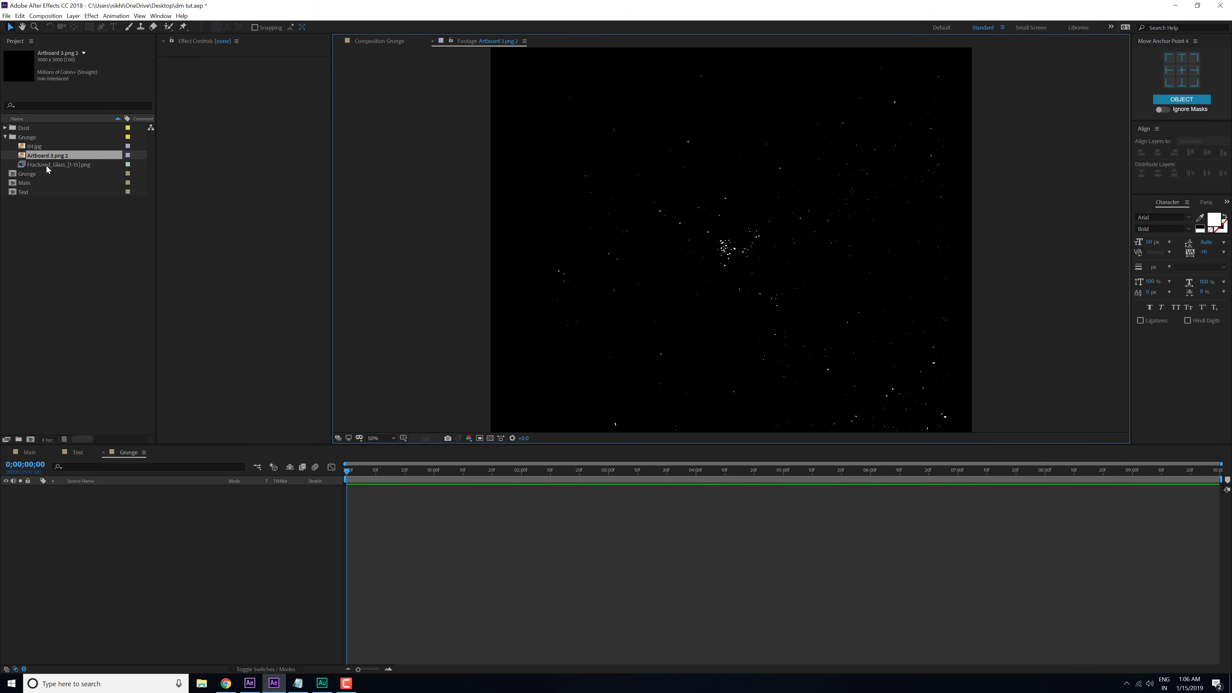
# Step: Add 04.jpg to the Grunge composition and shift it right so the long vertical scratch sits near the frame's edge
pyautogui.click(53, 146)
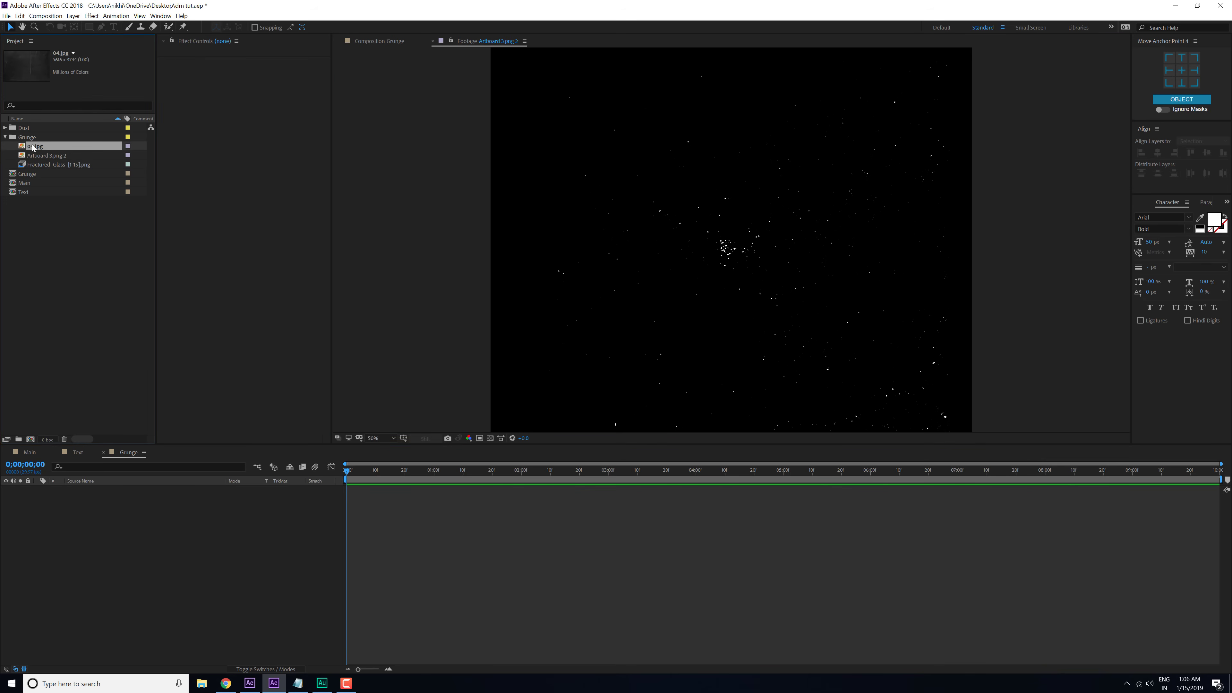
pyautogui.moveTo(33, 148); pyautogui.dragTo(103, 523)
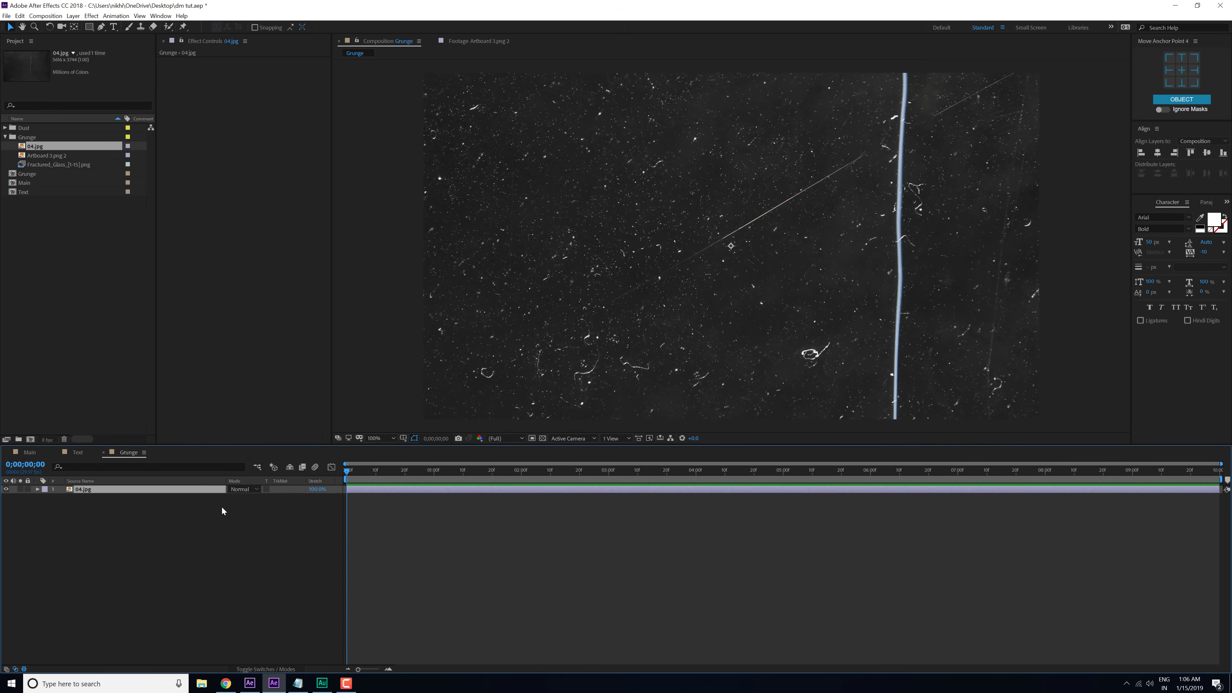
pyautogui.press('s')
pyautogui.click(446, 478)
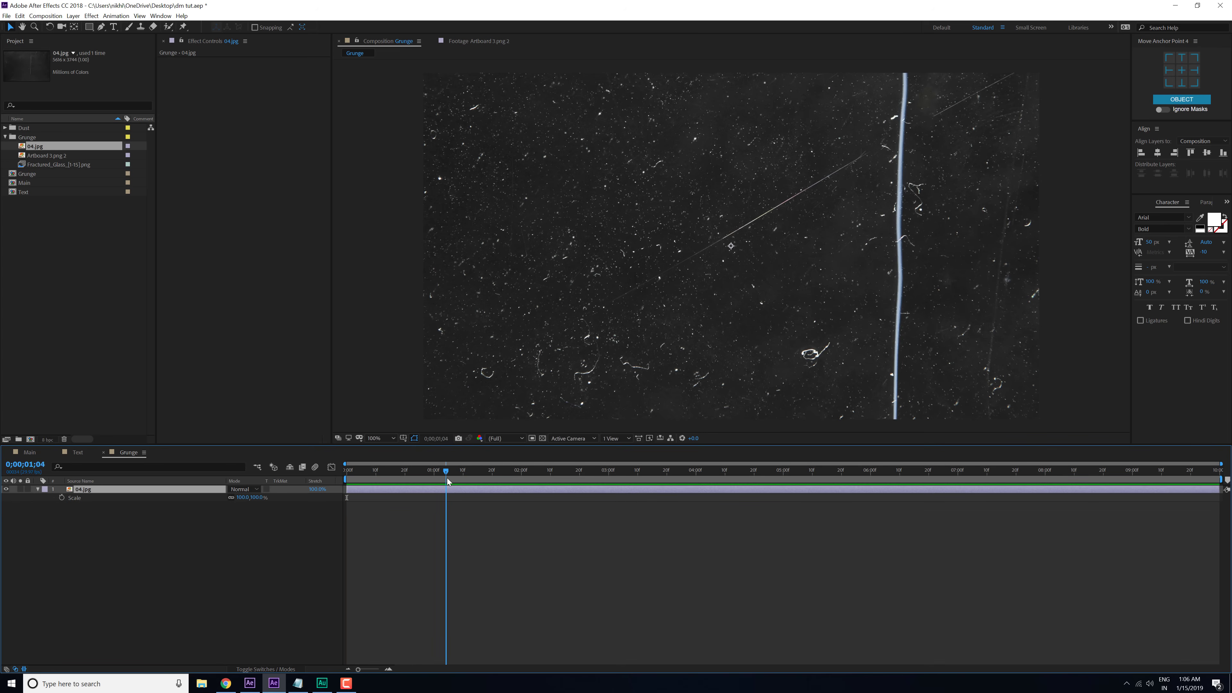
pyautogui.moveTo(446, 477); pyautogui.dragTo(449, 477)
pyautogui.moveTo(642, 330); pyautogui.dragTo(753, 323)
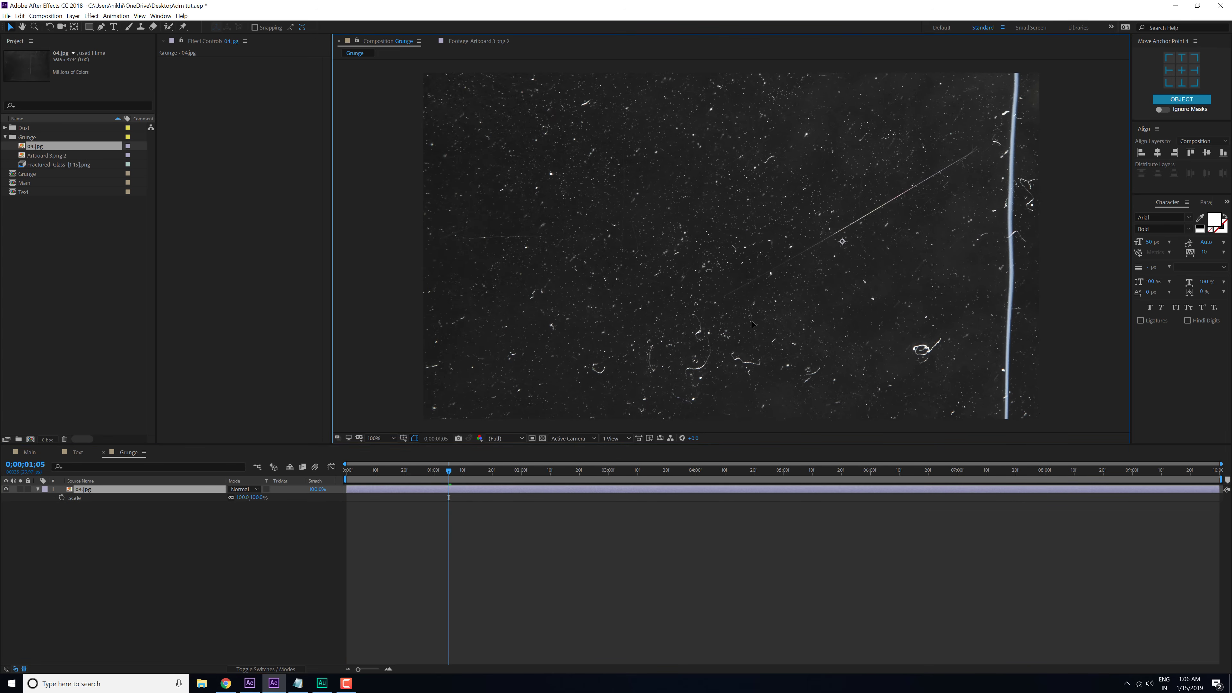
pyautogui.click(202, 538)
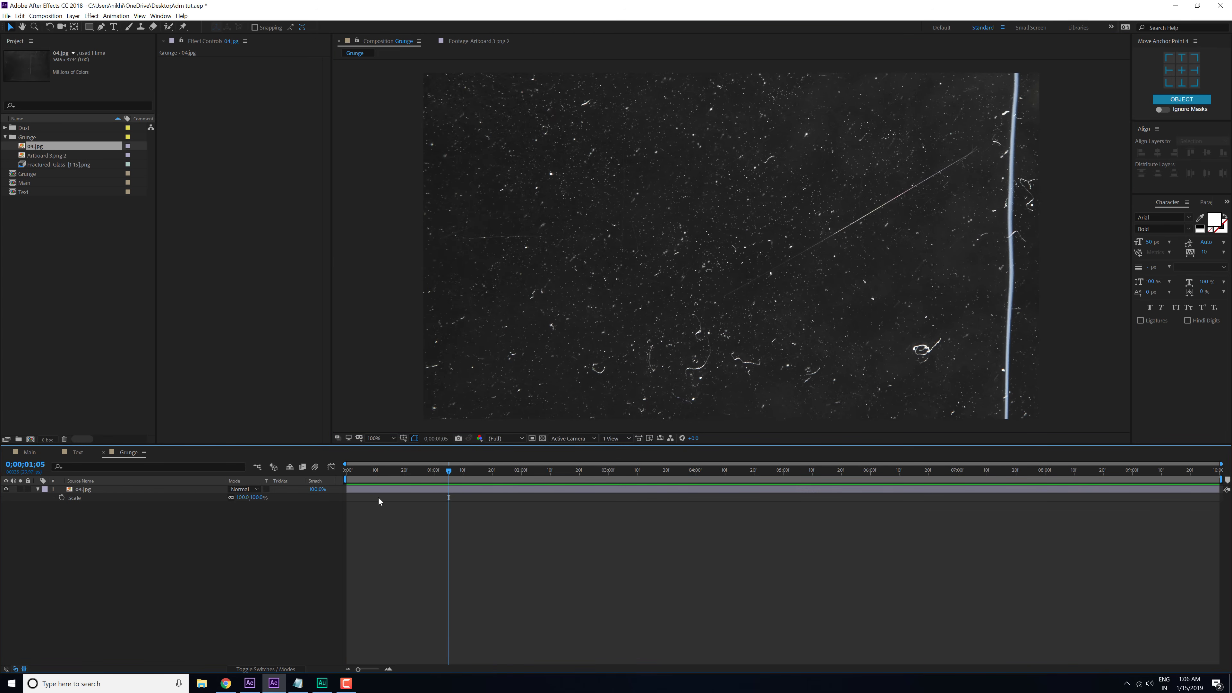
# Step: Add Artboard 3.png 2 as a layer above 04.jpg
pyautogui.click(47, 155)
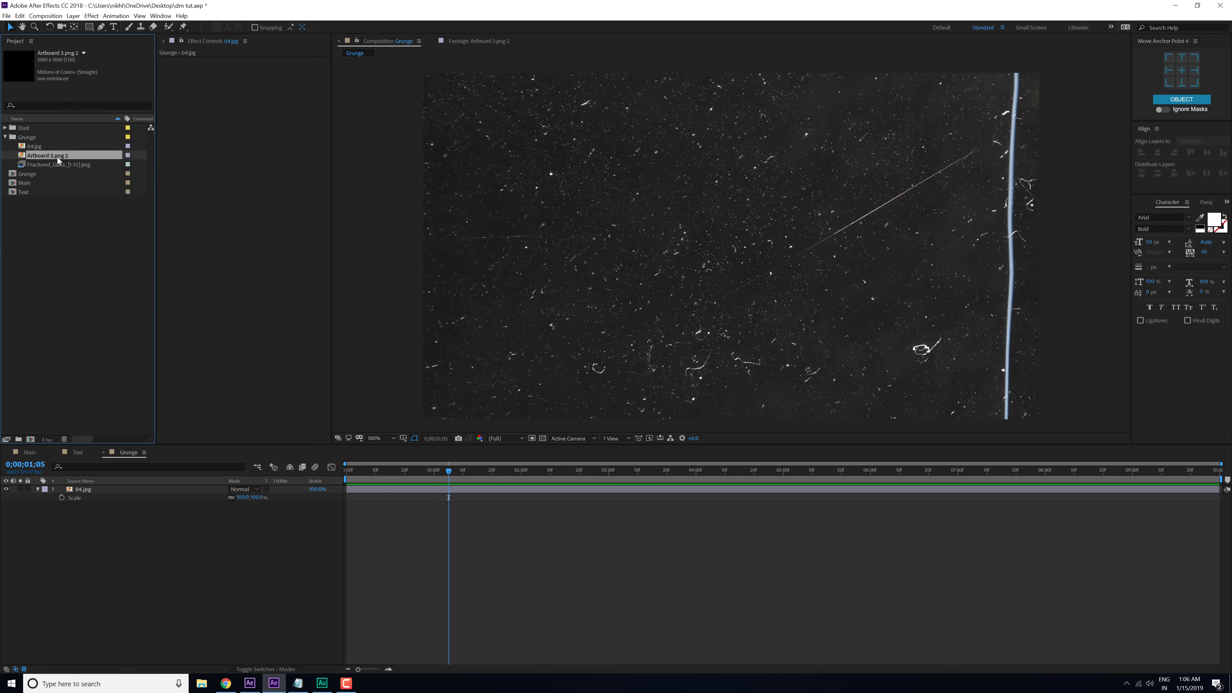
pyautogui.moveTo(57, 157); pyautogui.dragTo(86, 486)
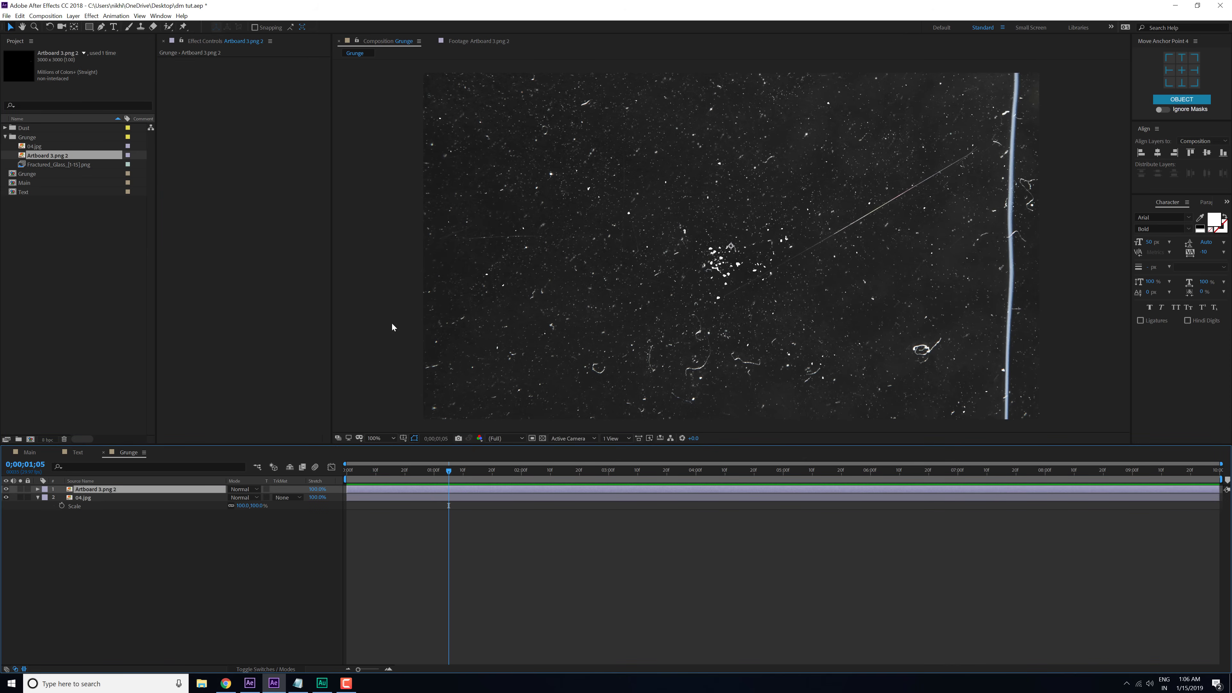
pyautogui.click(145, 588)
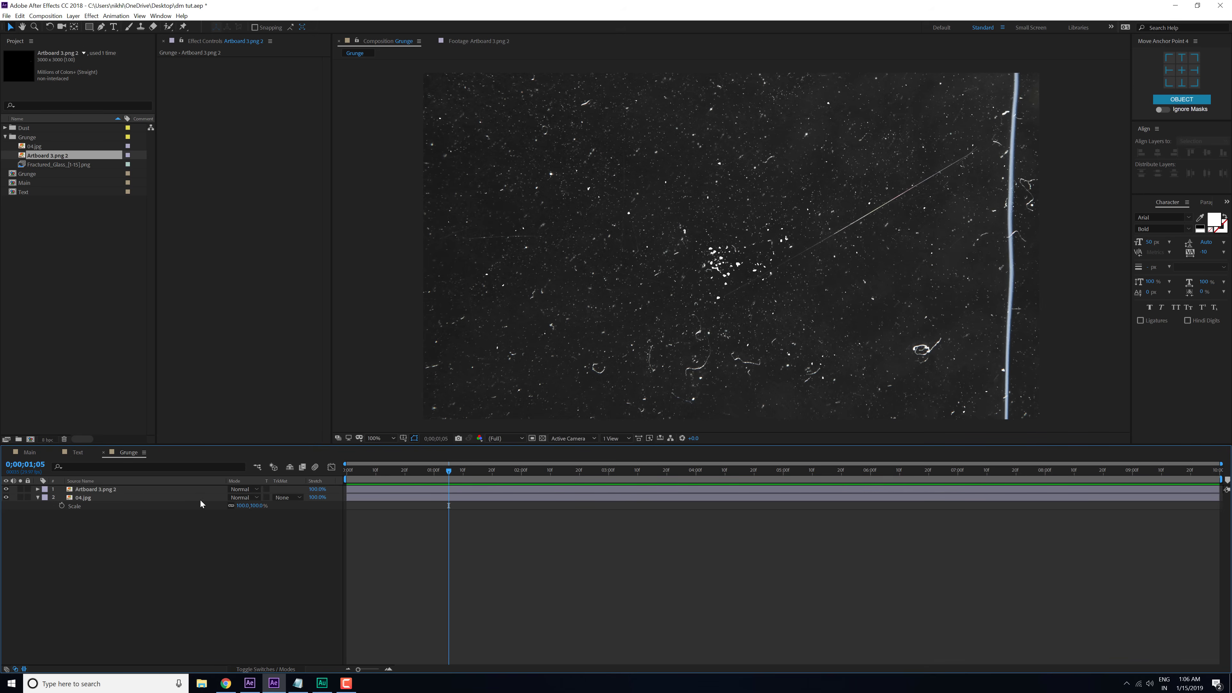
# Step: Add the Fractured_Glass_[1-15].png sequence as the top layer from the first frame and set its blending mode to Screen
pyautogui.moveTo(49, 165); pyautogui.dragTo(363, 484)
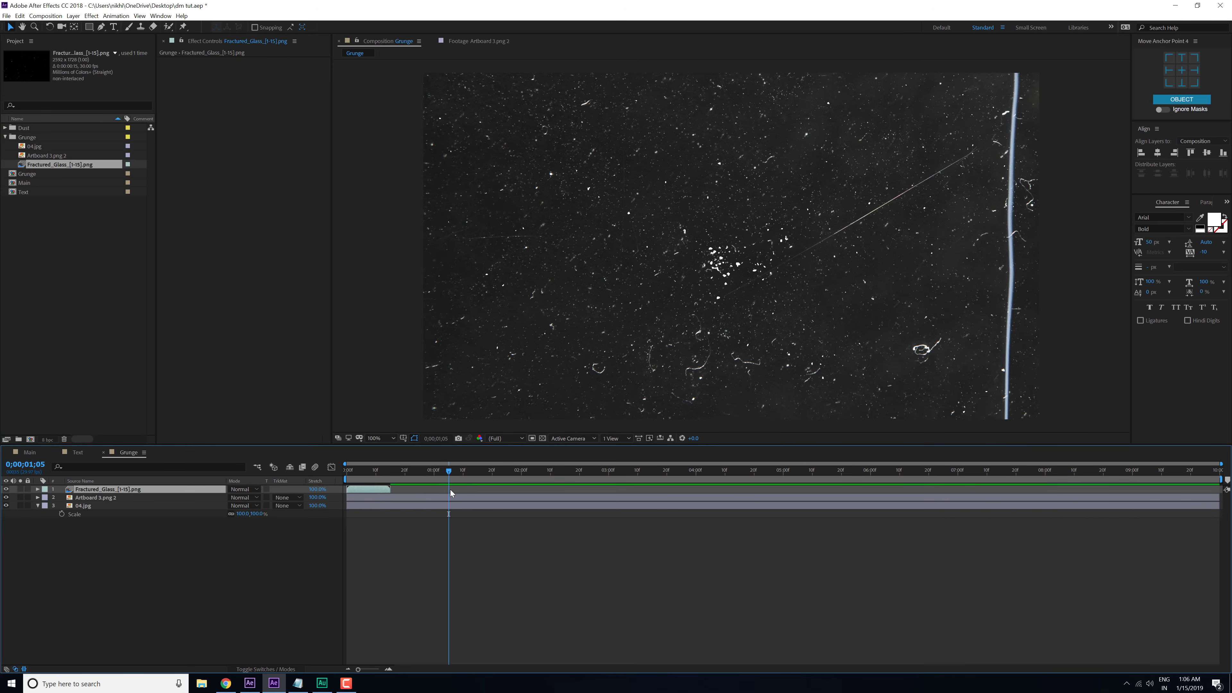
pyautogui.click(345, 478)
pyautogui.press('space')
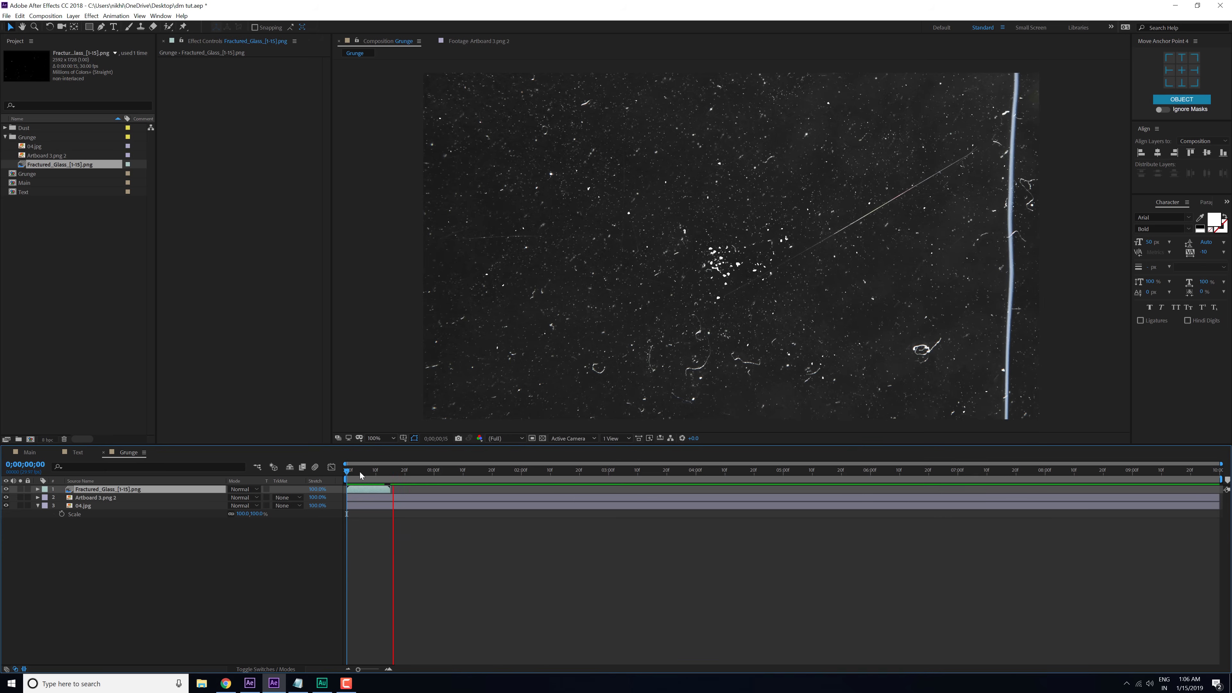
pyautogui.click(370, 470)
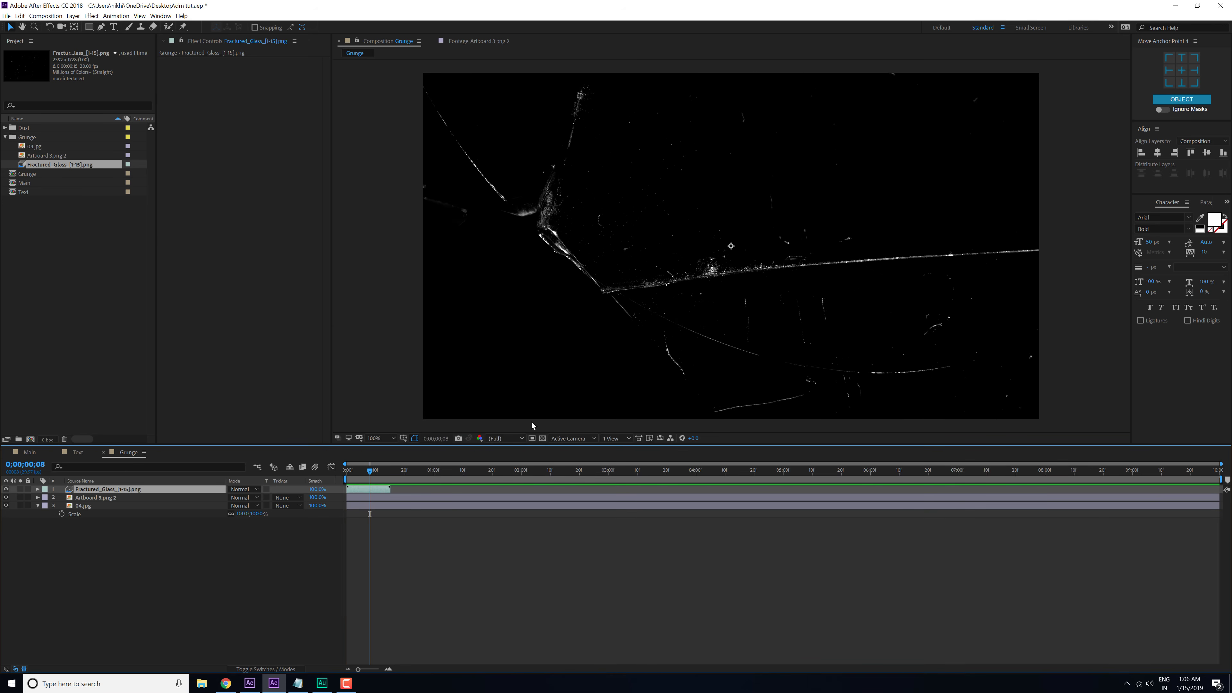
pyautogui.click(244, 491)
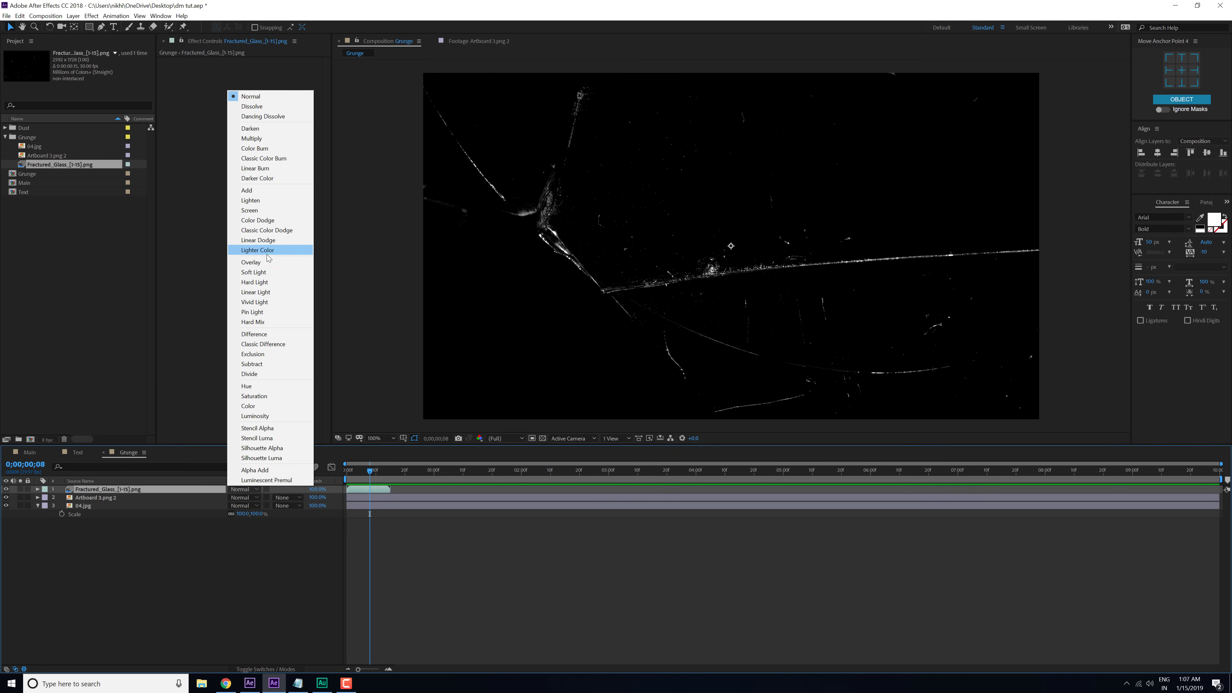
pyautogui.click(257, 210)
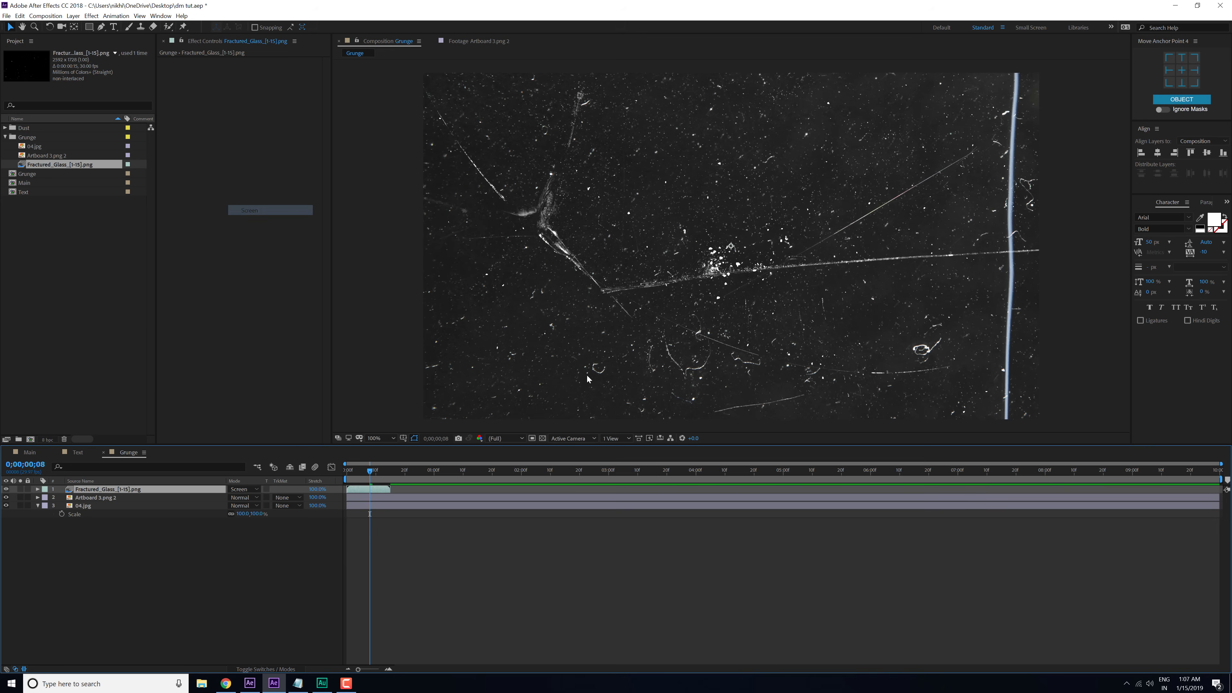
# Step: Time-stretch the Fractured_Glass layer with a stretch factor of 180%
pyautogui.click(319, 493)
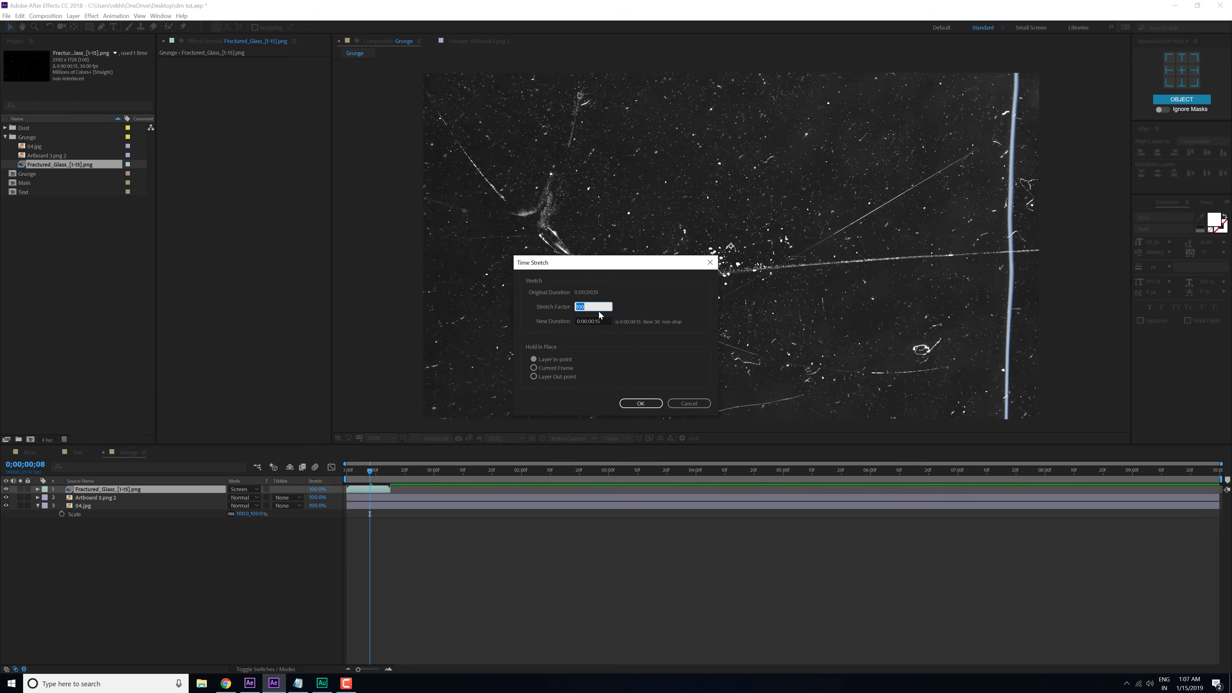
pyautogui.write('180')
pyautogui.click(641, 404)
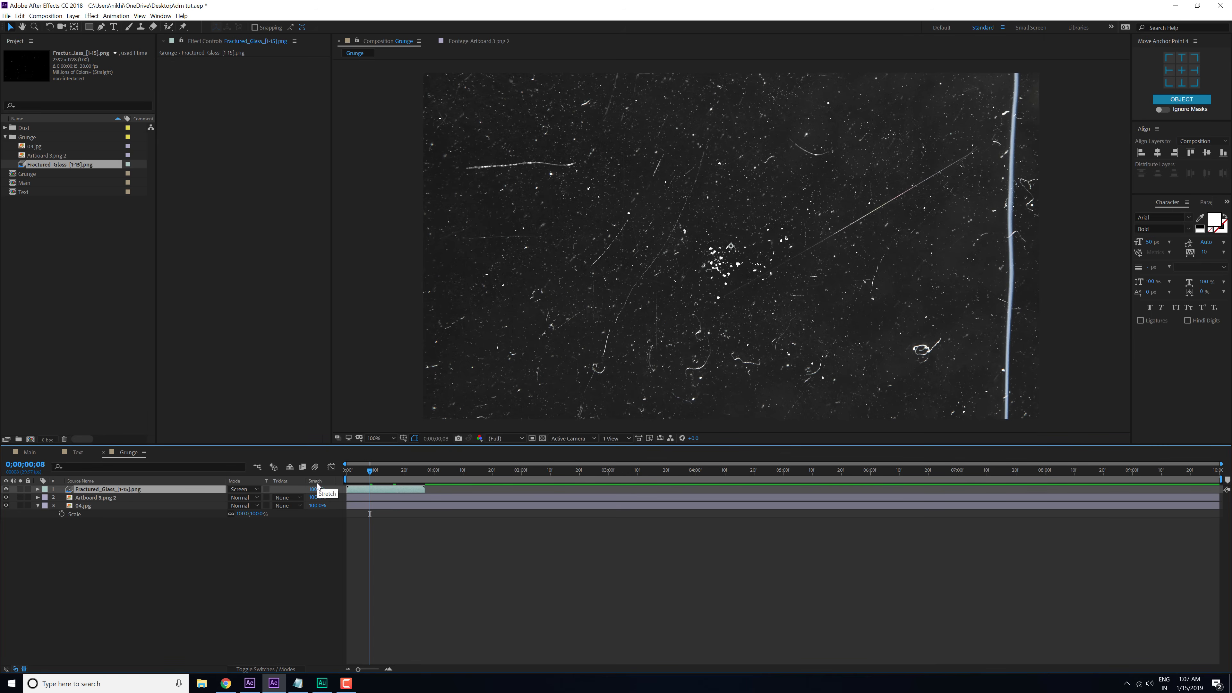
pyautogui.rightClick(339, 483)
pyautogui.moveTo(395, 513)
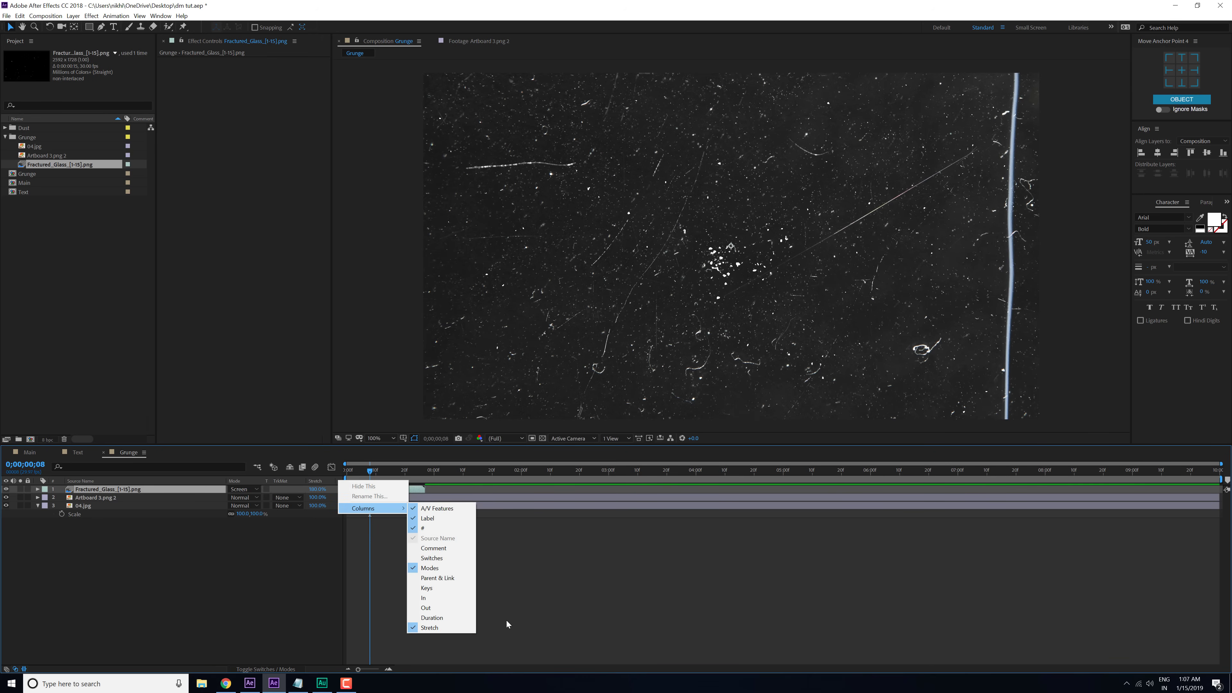
pyautogui.click(515, 586)
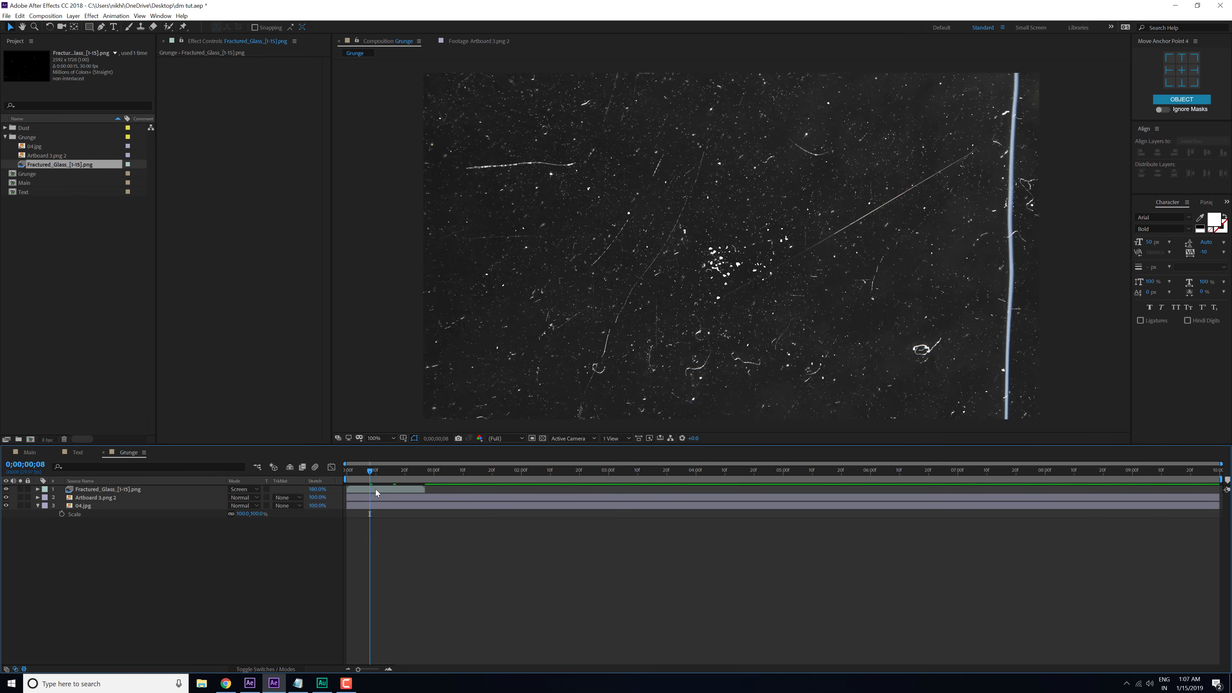
# Step: Shift the Fractured_Glass layer to start at about 0;00;00;14, and place a duplicate starting at about 0;00;02;00, previewing the result
pyautogui.moveTo(375, 489); pyautogui.dragTo(415, 490)
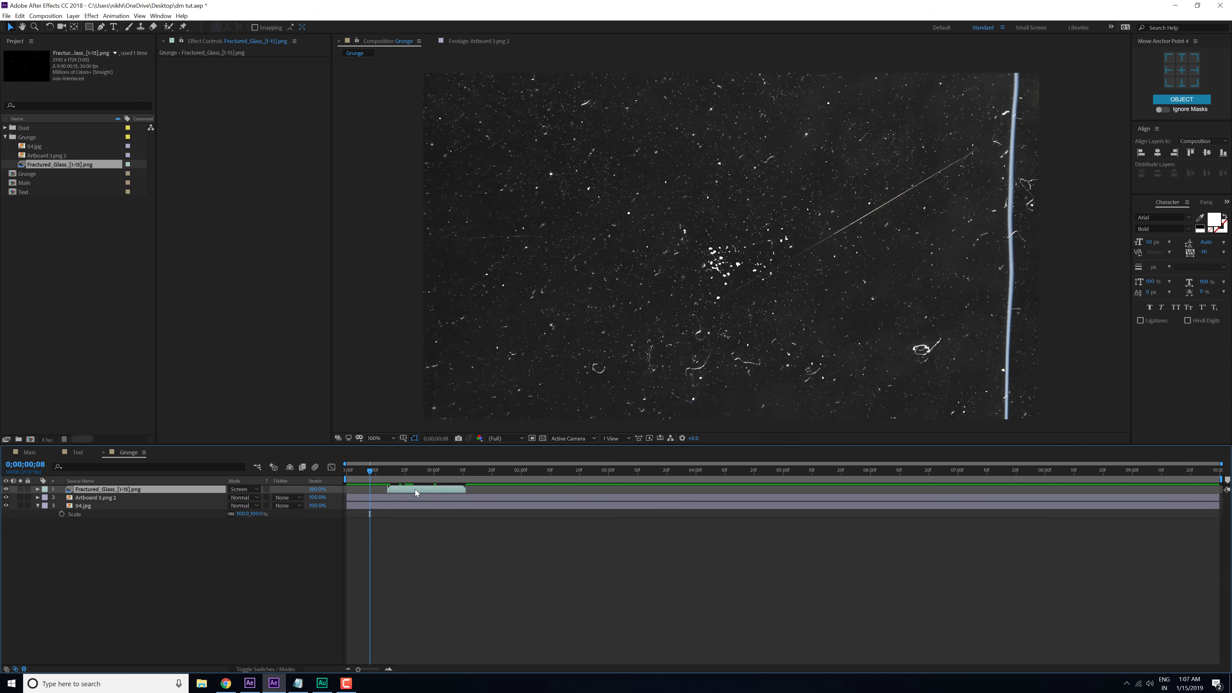
pyautogui.hotkey('ctrl', 'd')
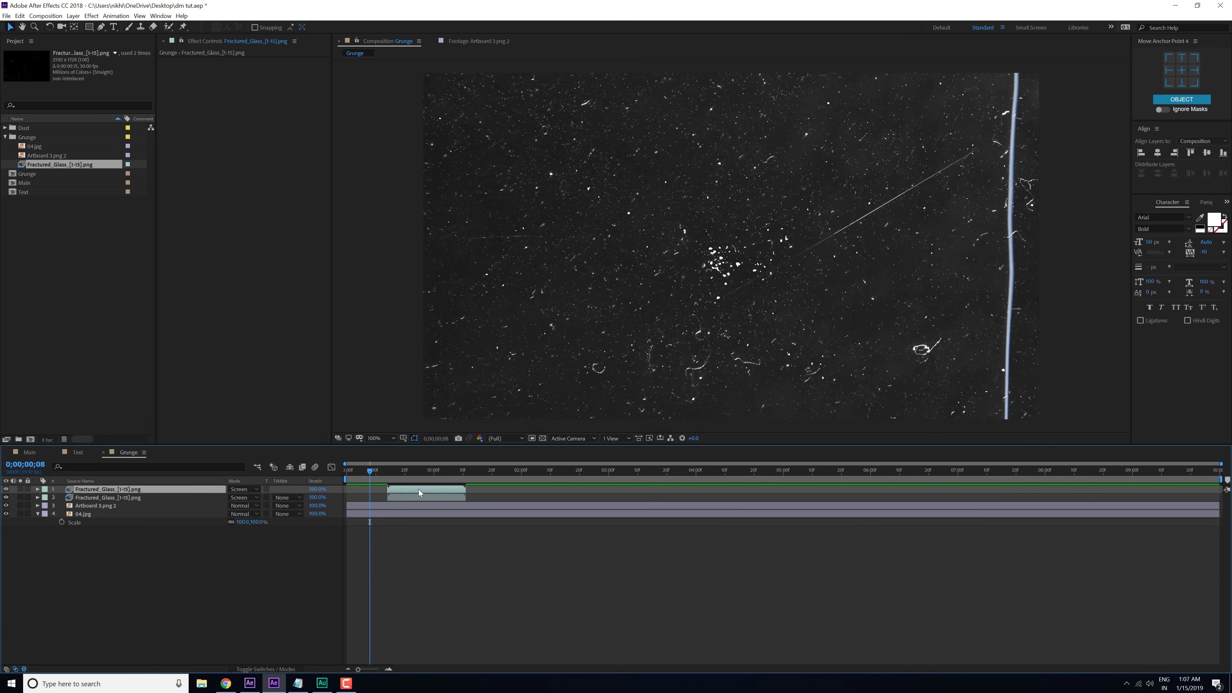
pyautogui.moveTo(419, 489); pyautogui.dragTo(548, 495)
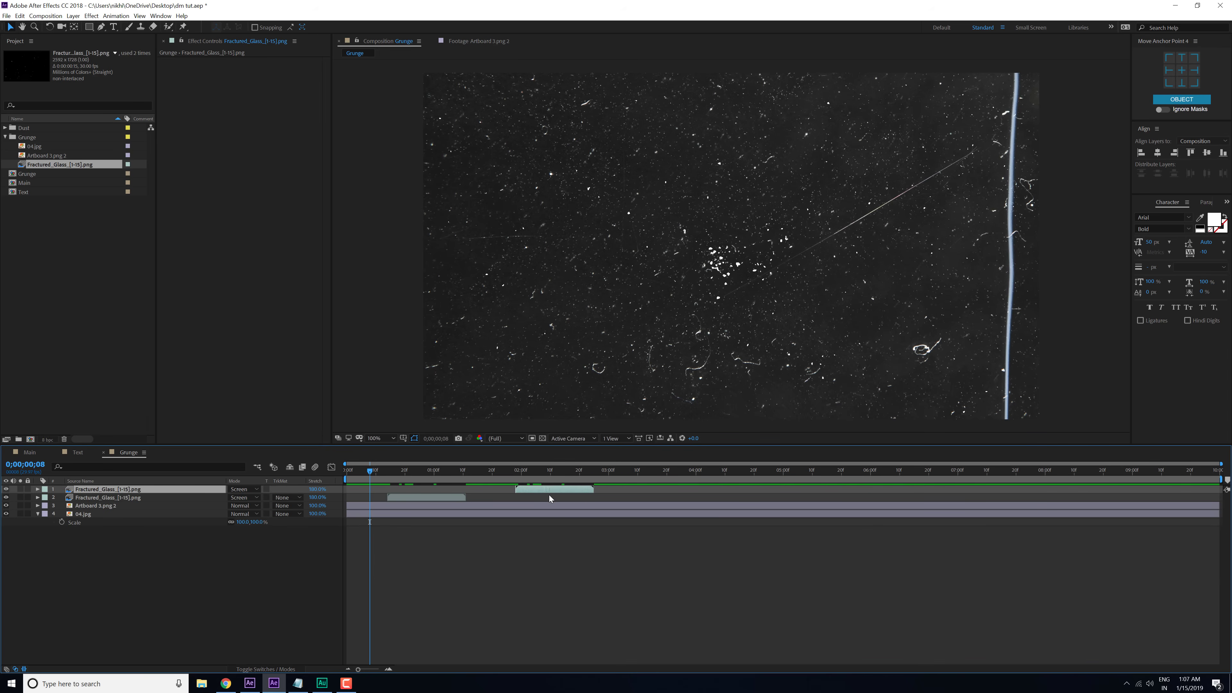
pyautogui.press('space')
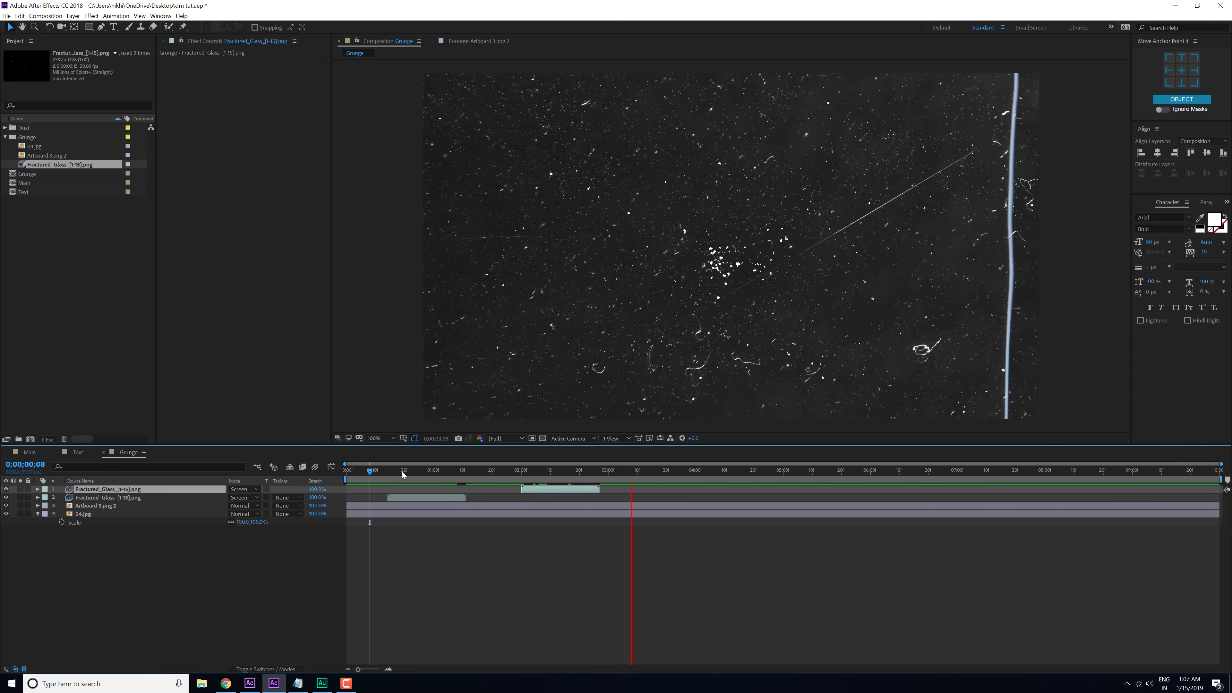
# Step: Duplicate 04.jpg, trim the copy to a clip of about five frames above Artboard 3.png 2, and shift it to start at about 0;00;01;13
pyautogui.moveTo(419, 478)
pyautogui.mouseDown()
pyautogui.moveTo(455, 480)
pyautogui.moveTo(428, 480)
pyautogui.moveTo(443, 480)
pyautogui.mouseUp()
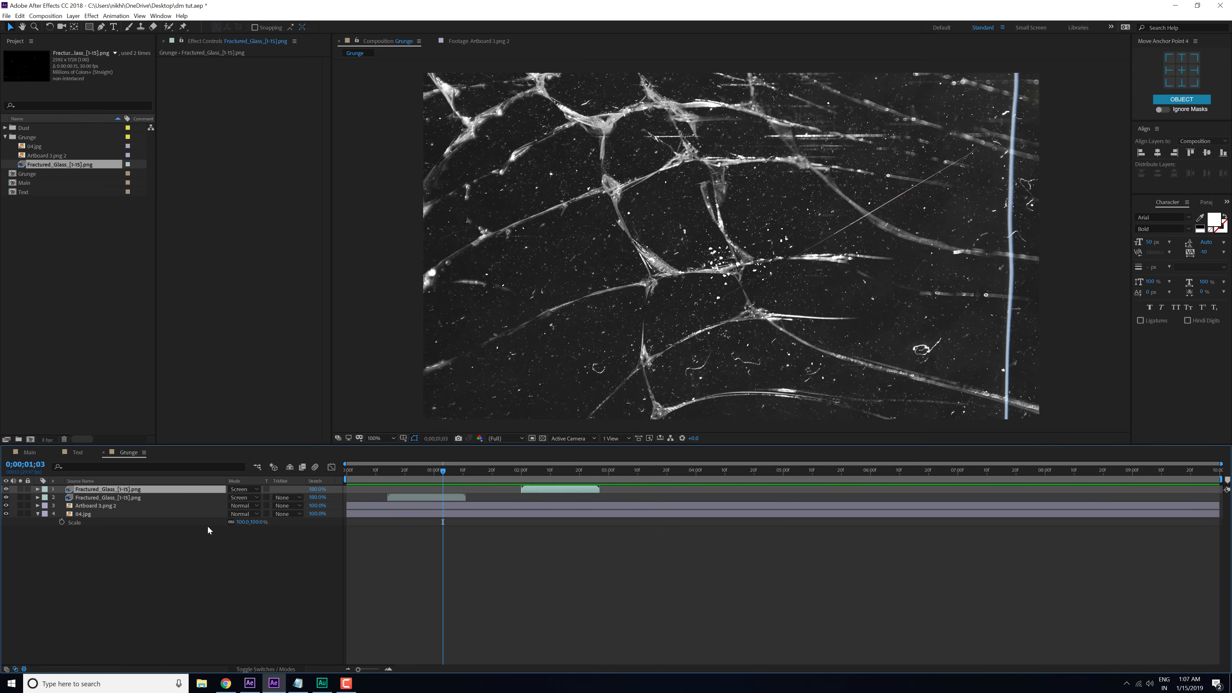
pyautogui.click(424, 515)
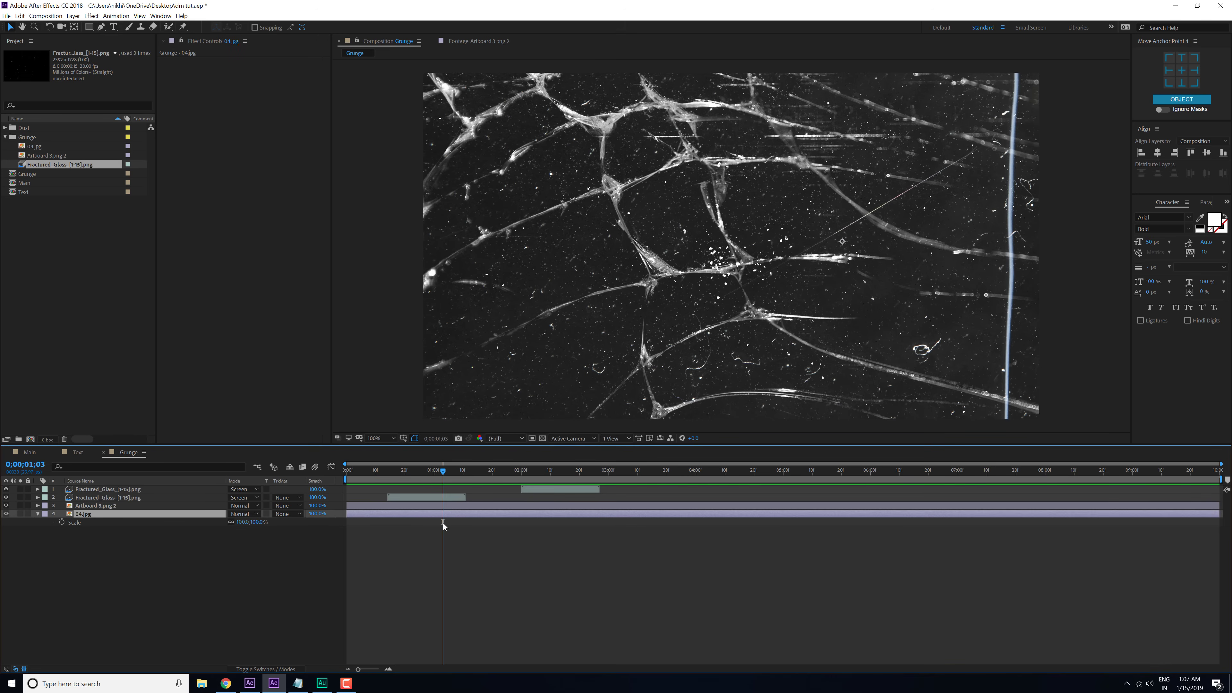
pyautogui.hotkey('ctrl', 'd')
pyautogui.moveTo(348, 515); pyautogui.dragTo(452, 474)
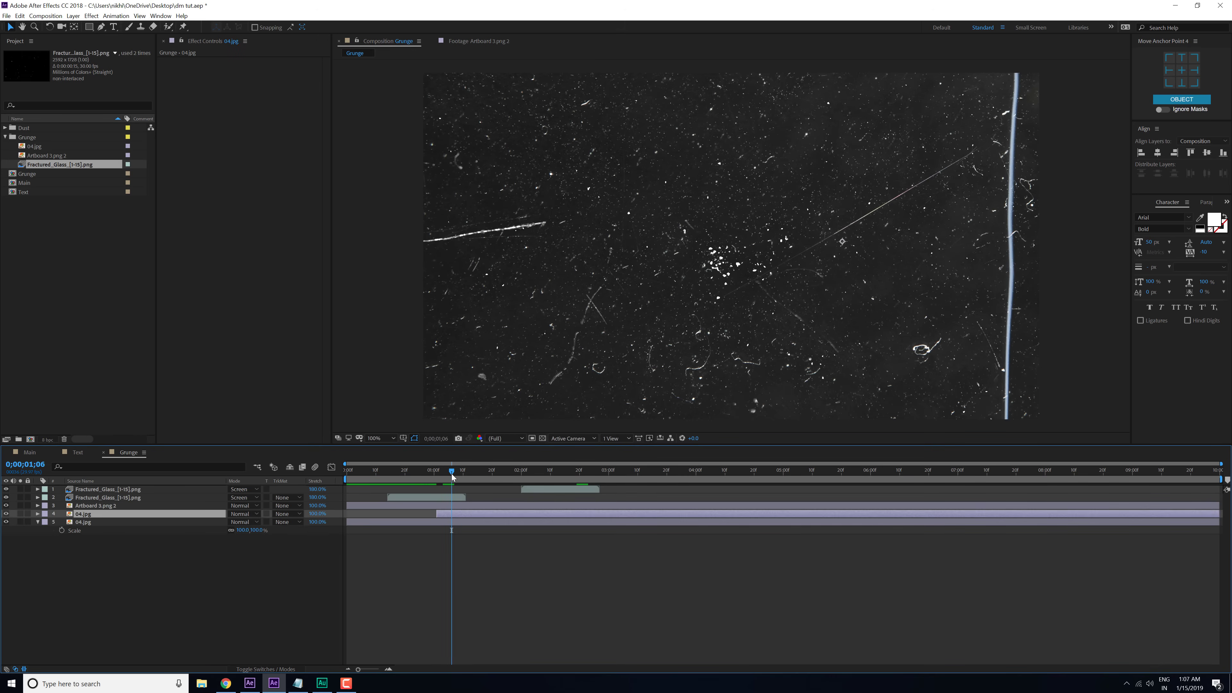
pyautogui.hotkey('alt', ']')
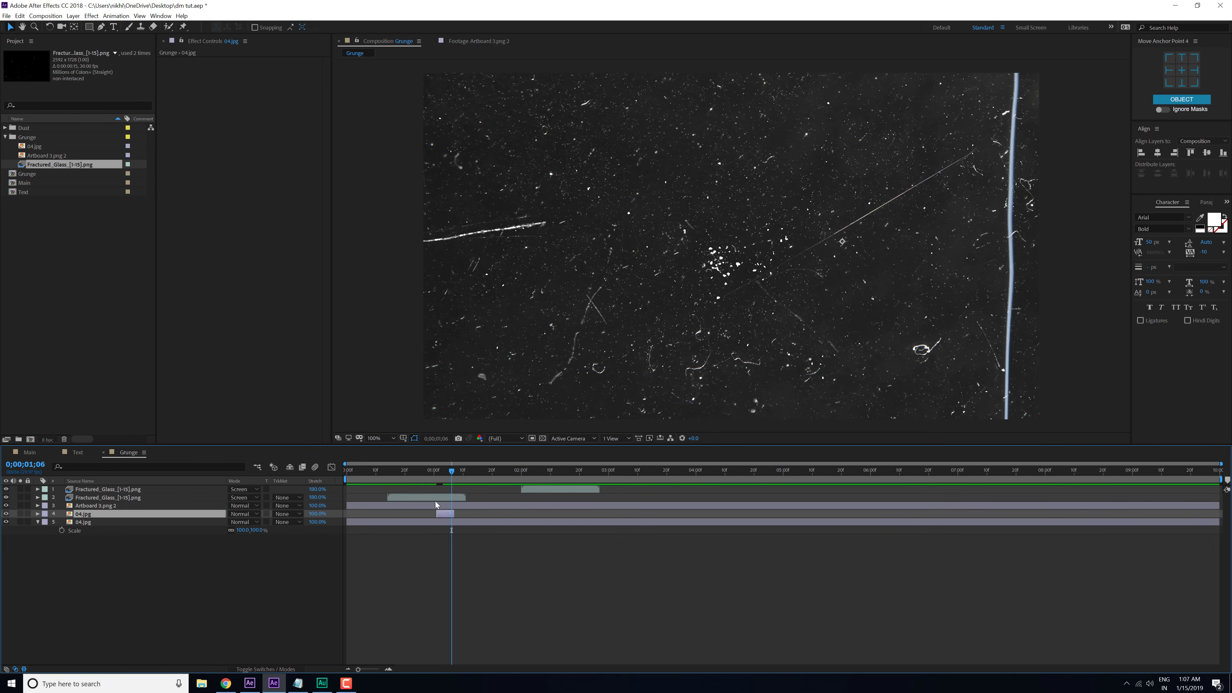
pyautogui.moveTo(69, 516); pyautogui.dragTo(393, 504)
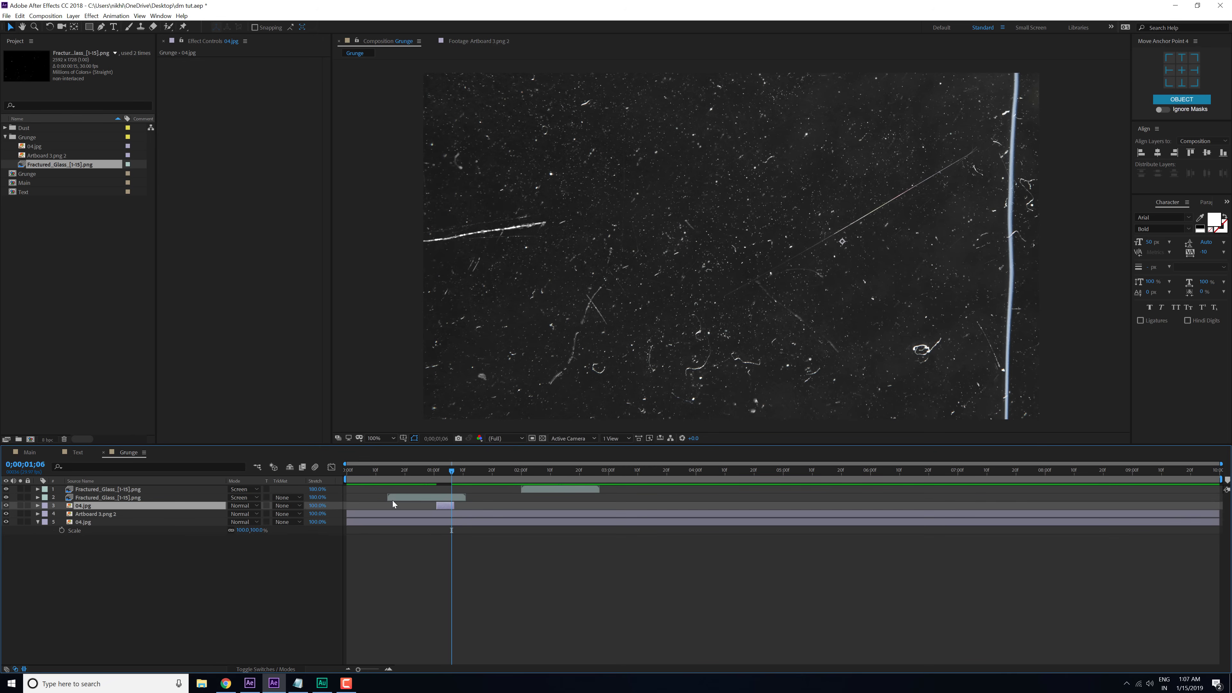
pyautogui.click(443, 479)
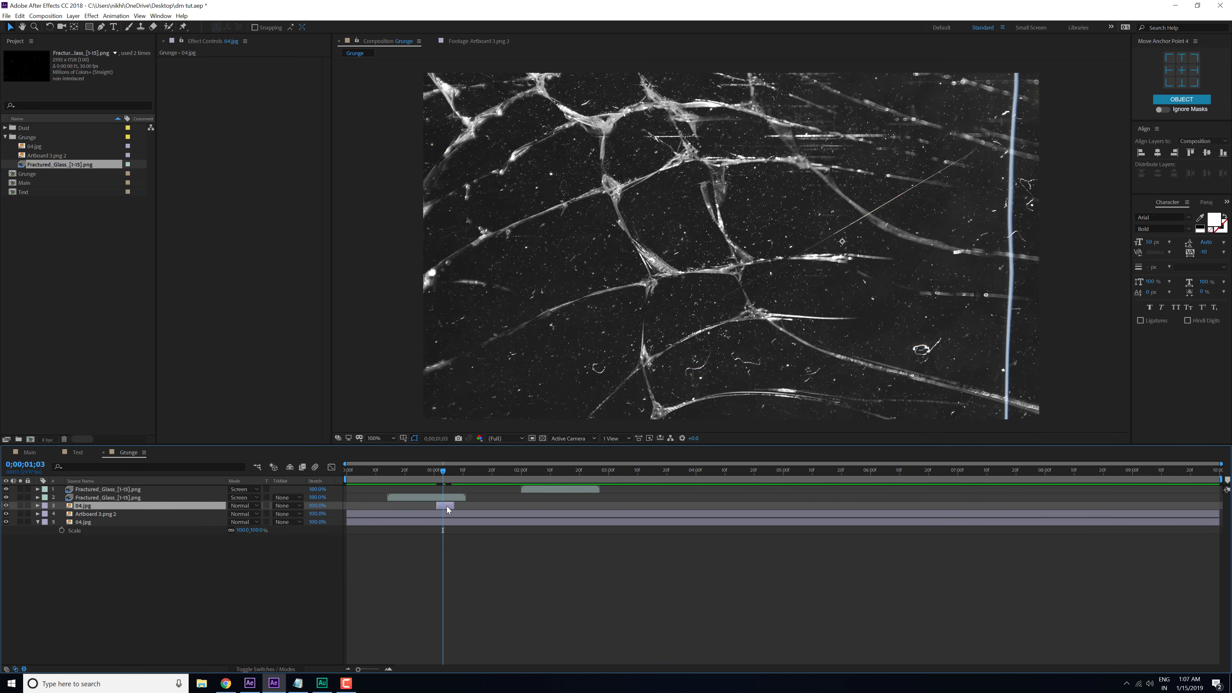
pyautogui.moveTo(447, 507); pyautogui.dragTo(483, 508)
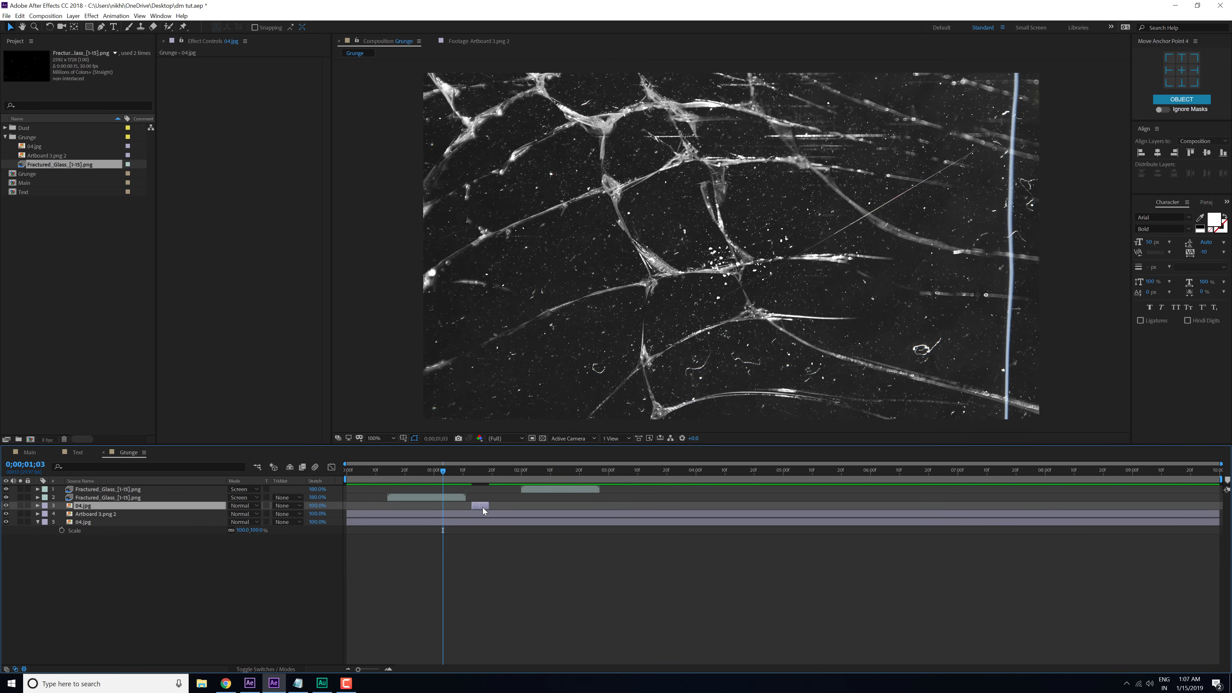
# Step: Rotate the short 04.jpg clip to about 173° and reposition it so the texture fills the frame
pyautogui.click(477, 479)
pyautogui.press('r')
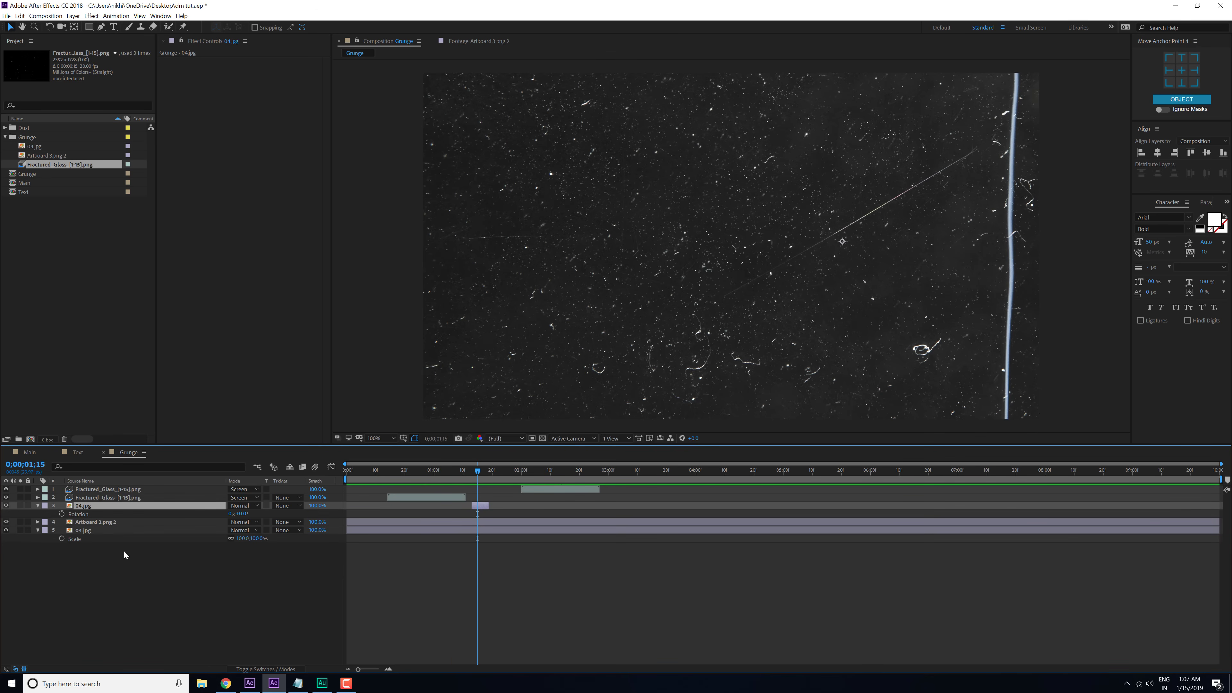
pyautogui.moveTo(239, 513); pyautogui.dragTo(318, 510)
pyautogui.moveTo(692, 362); pyautogui.dragTo(454, 415)
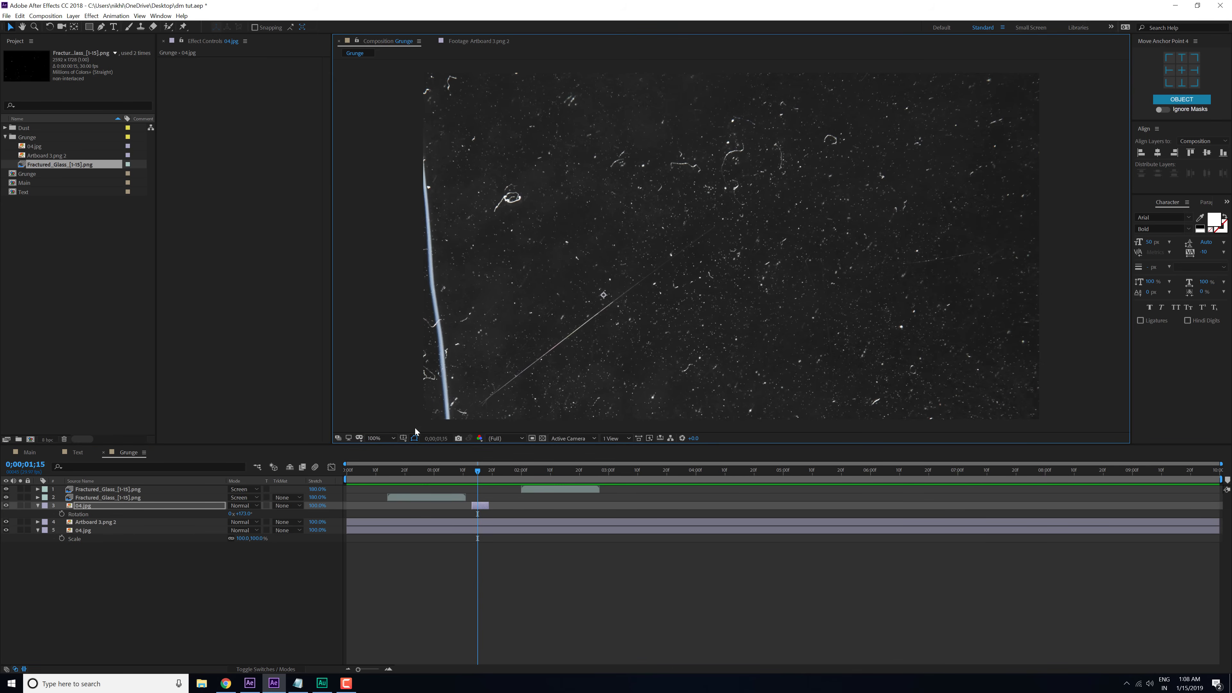
# Step: Make two copies of the short 04.jpg clip, space the three clips at about 0;00;01;03, 0;00;01;23 and 0;00;03;00, and preview
pyautogui.moveTo(477, 471); pyautogui.dragTo(539, 477)
pyautogui.hotkey('ctrl', 'd')
pyautogui.click(595, 472)
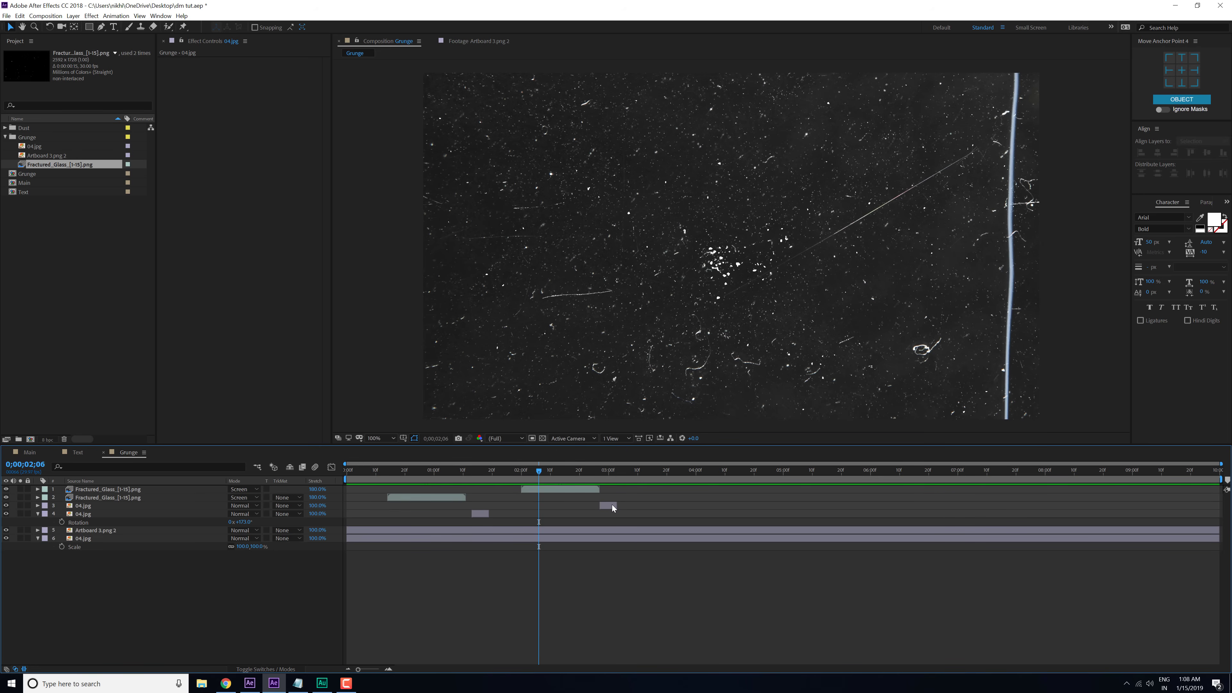
pyautogui.moveTo(612, 505)
pyautogui.mouseDown()
pyautogui.moveTo(549, 508)
pyautogui.moveTo(616, 511)
pyautogui.mouseUp()
pyautogui.hotkey('ctrl', 'd')
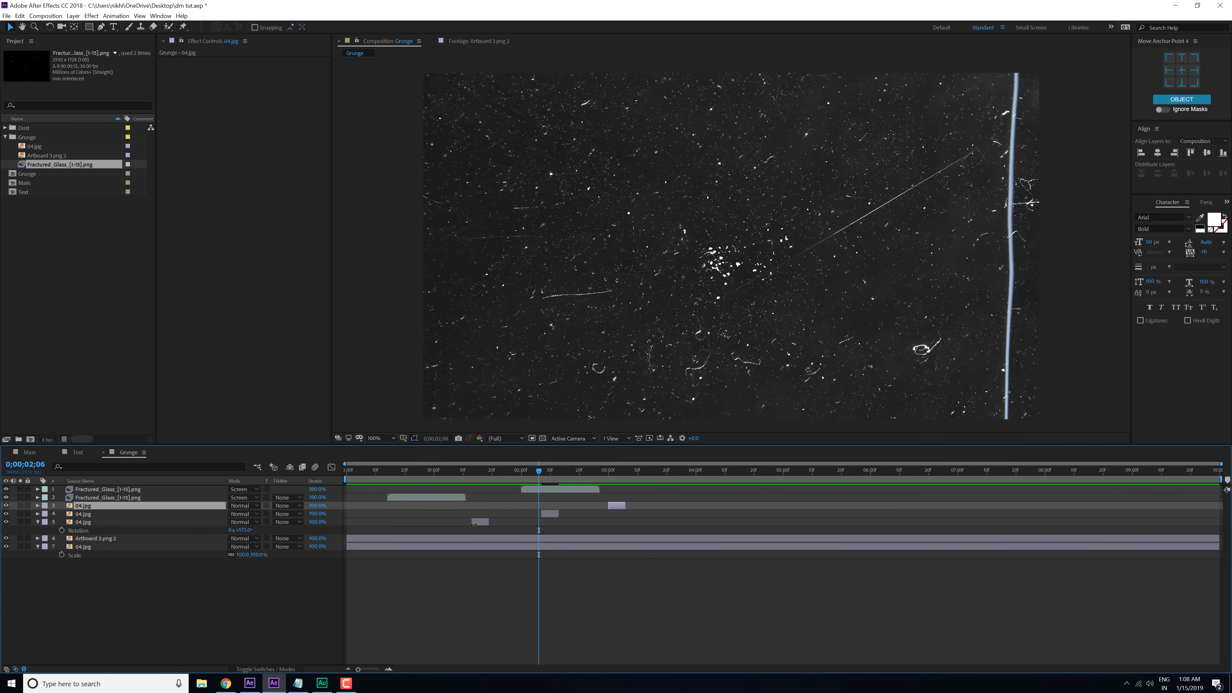
pyautogui.moveTo(474, 523); pyautogui.dragTo(449, 524)
pyautogui.moveTo(548, 515); pyautogui.dragTo(508, 516)
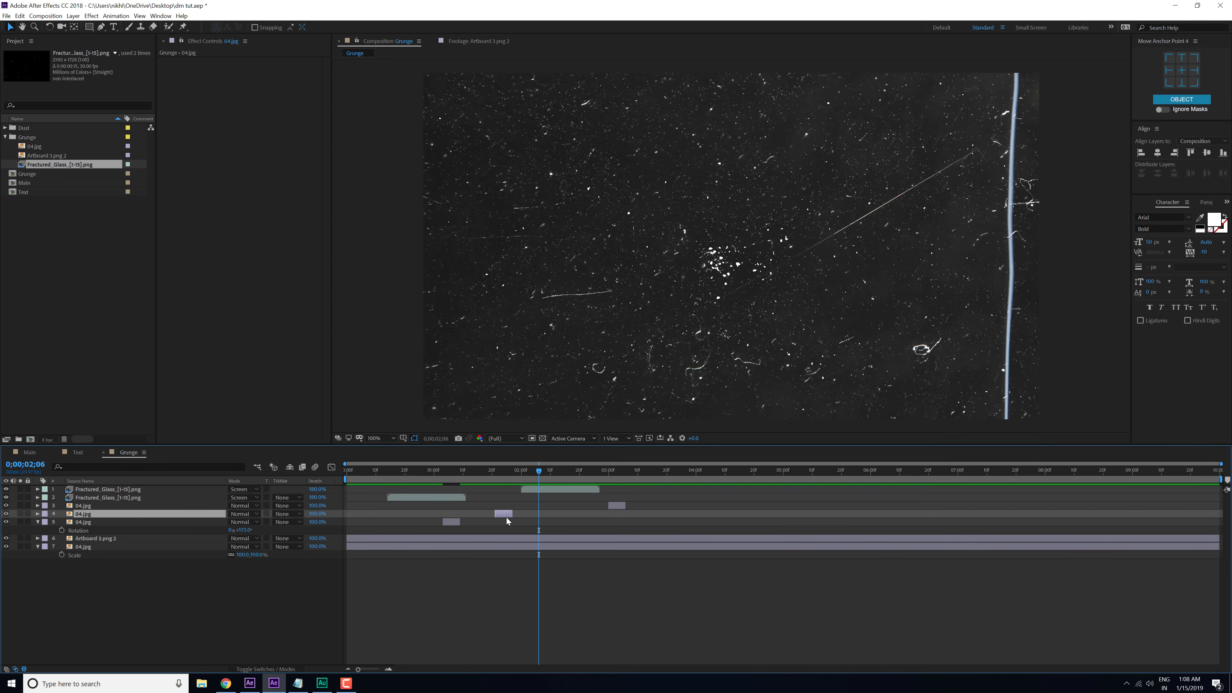
pyautogui.press('Home')
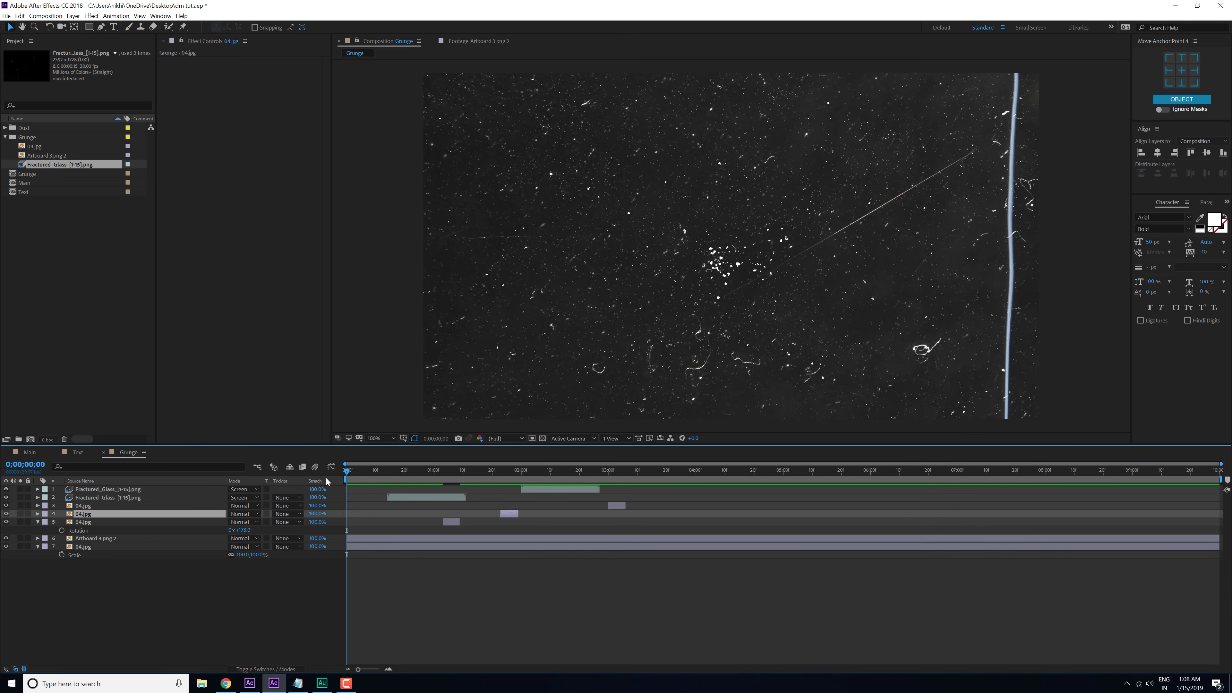
pyautogui.press('space')
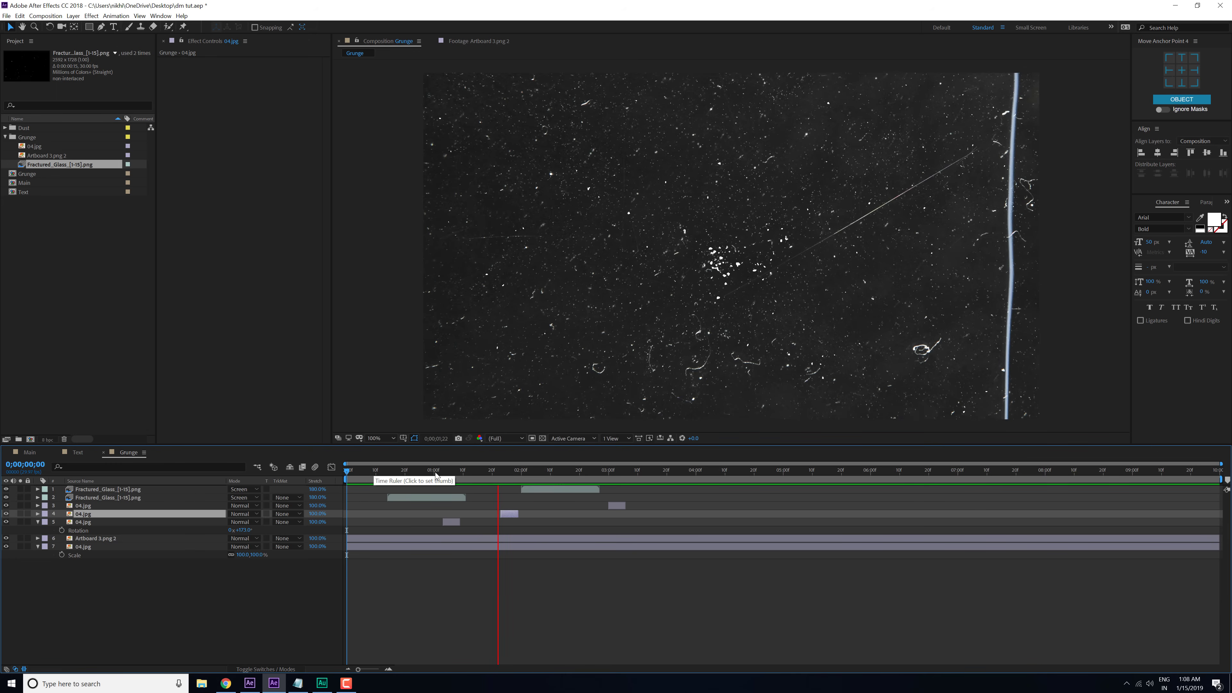
pyautogui.click(559, 465)
# Step: Add the Grunge and Text compositions to the Main composition, with Text beneath Grunge
pyautogui.click(90, 418)
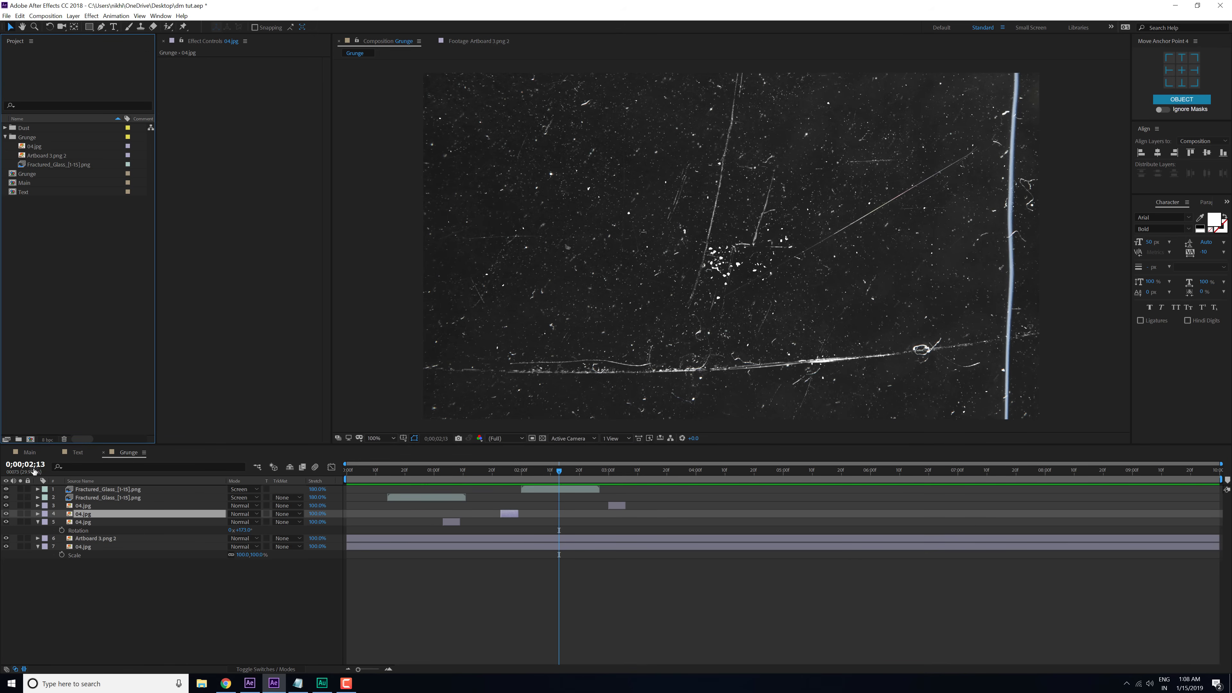
pyautogui.click(28, 453)
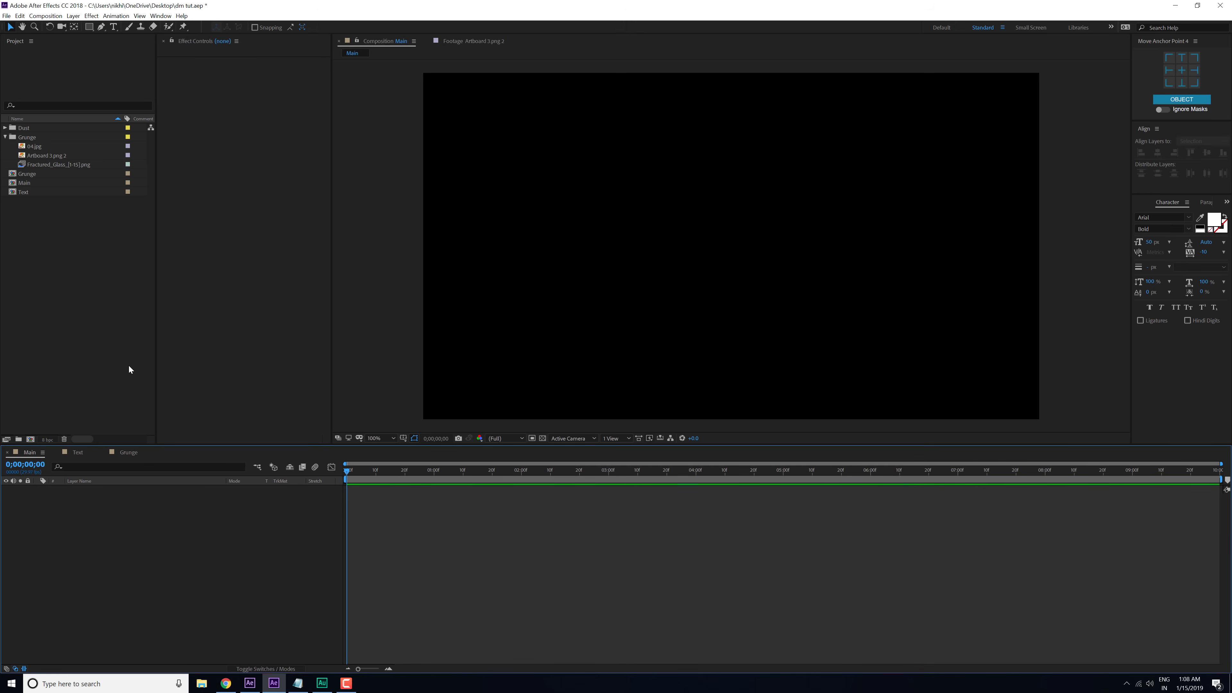
pyautogui.click(34, 192)
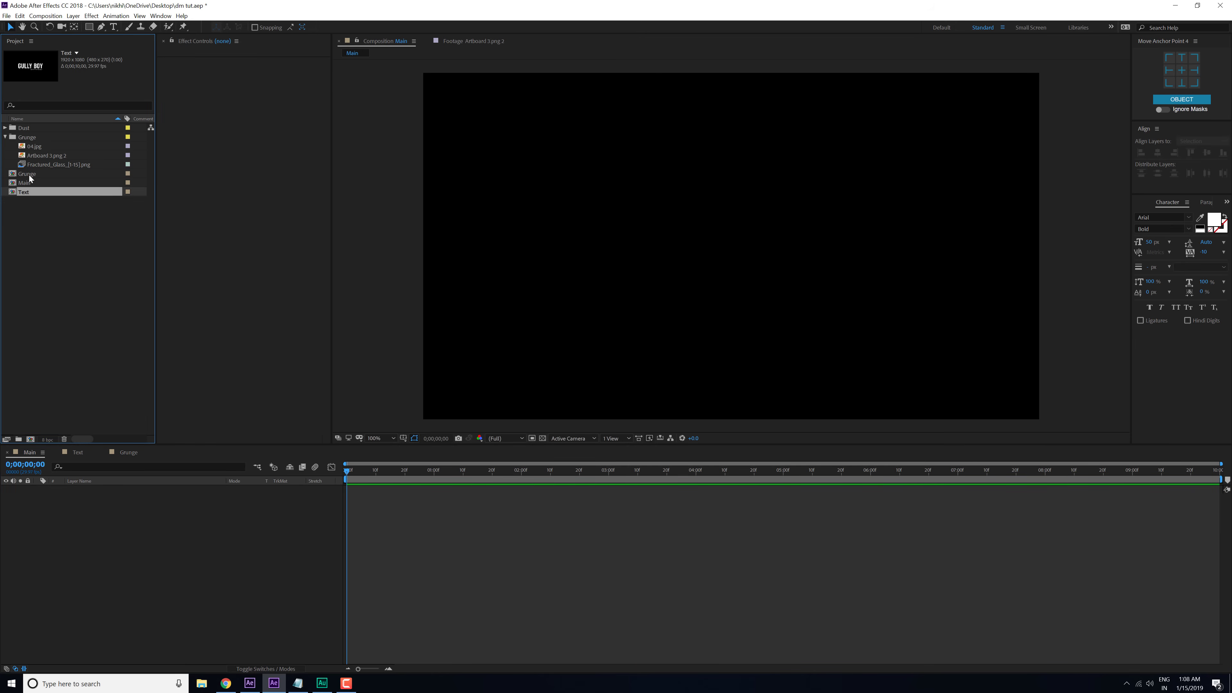
pyautogui.keyDown('ctrl'); pyautogui.click(33, 175); pyautogui.keyUp('ctrl')
pyautogui.moveTo(100, 497); pyautogui.dragTo(86, 517)
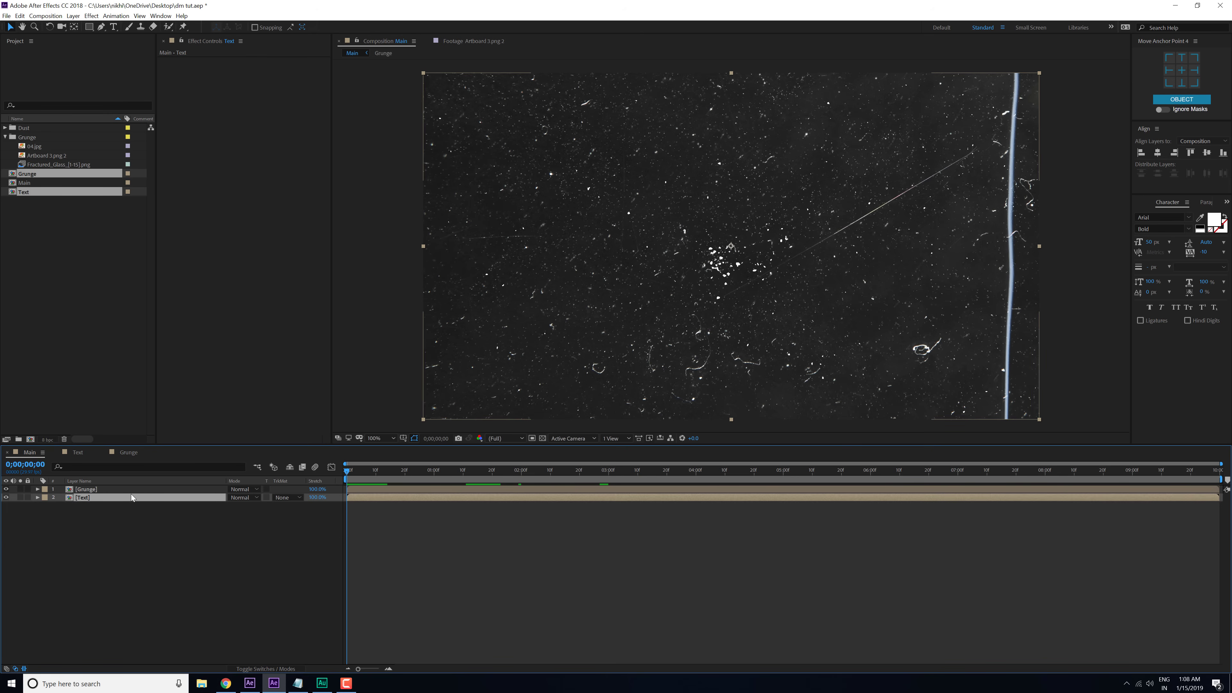
# Step: Set the Text layer's track matte to Luma Inverted Matte "[Grunge]" and preview the textured title
pyautogui.click(284, 497)
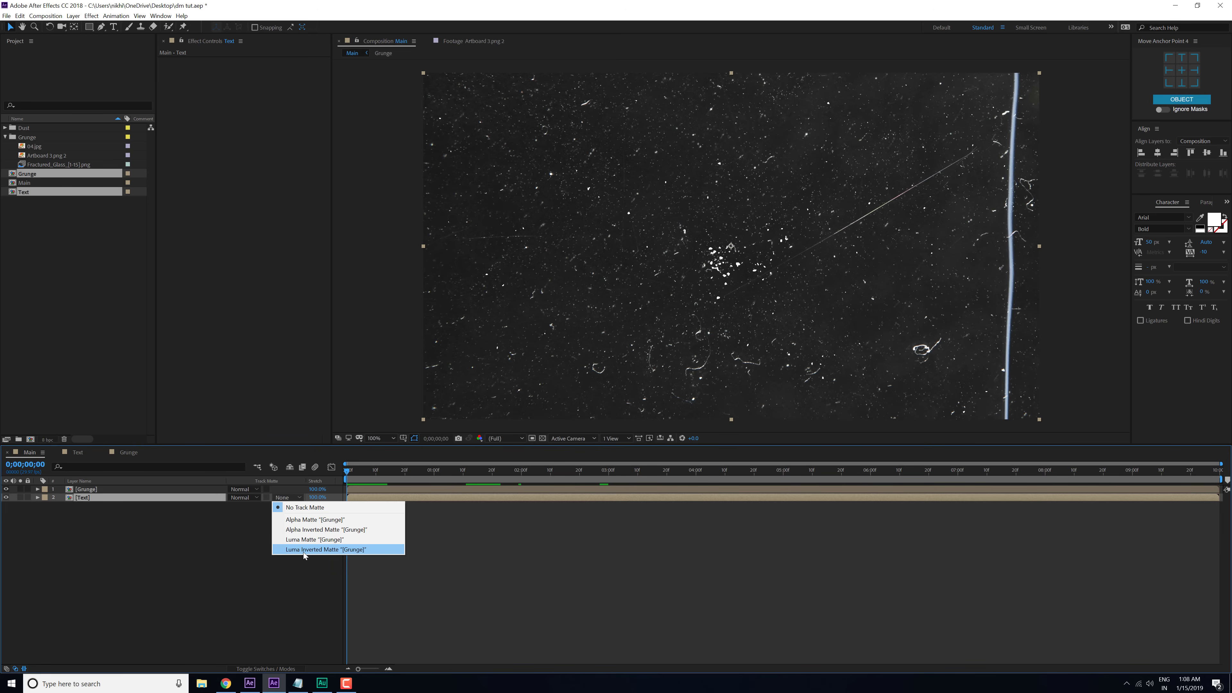
pyautogui.click(303, 550)
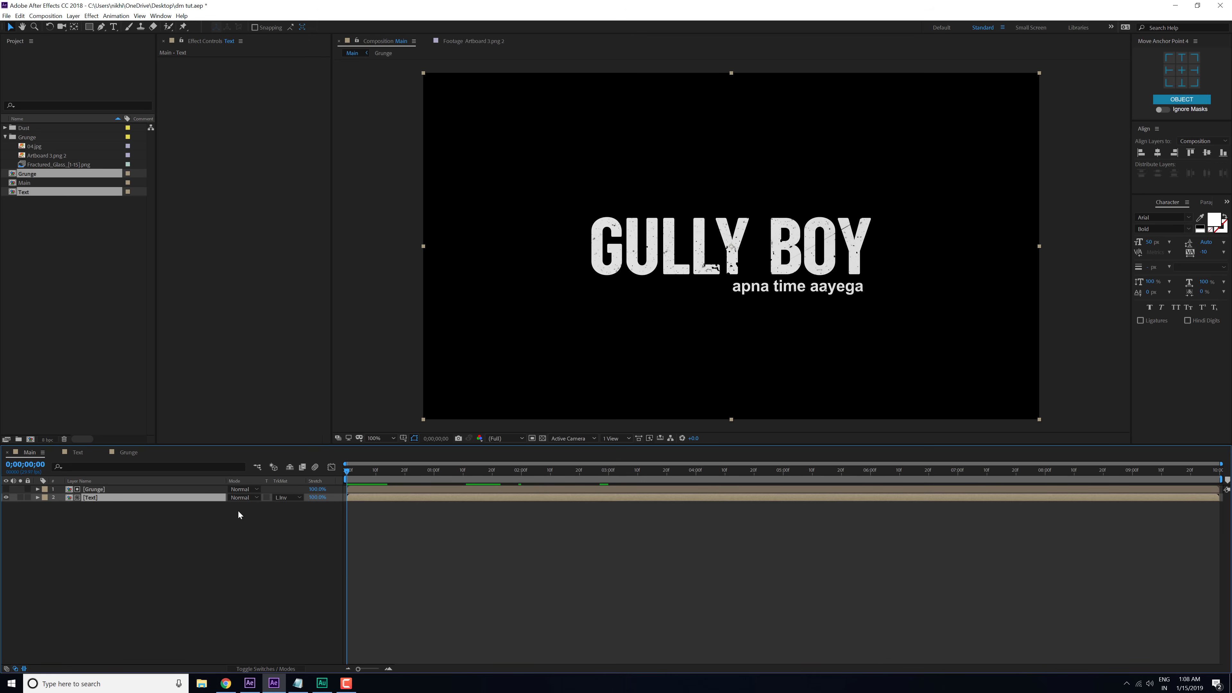
pyautogui.click(249, 523)
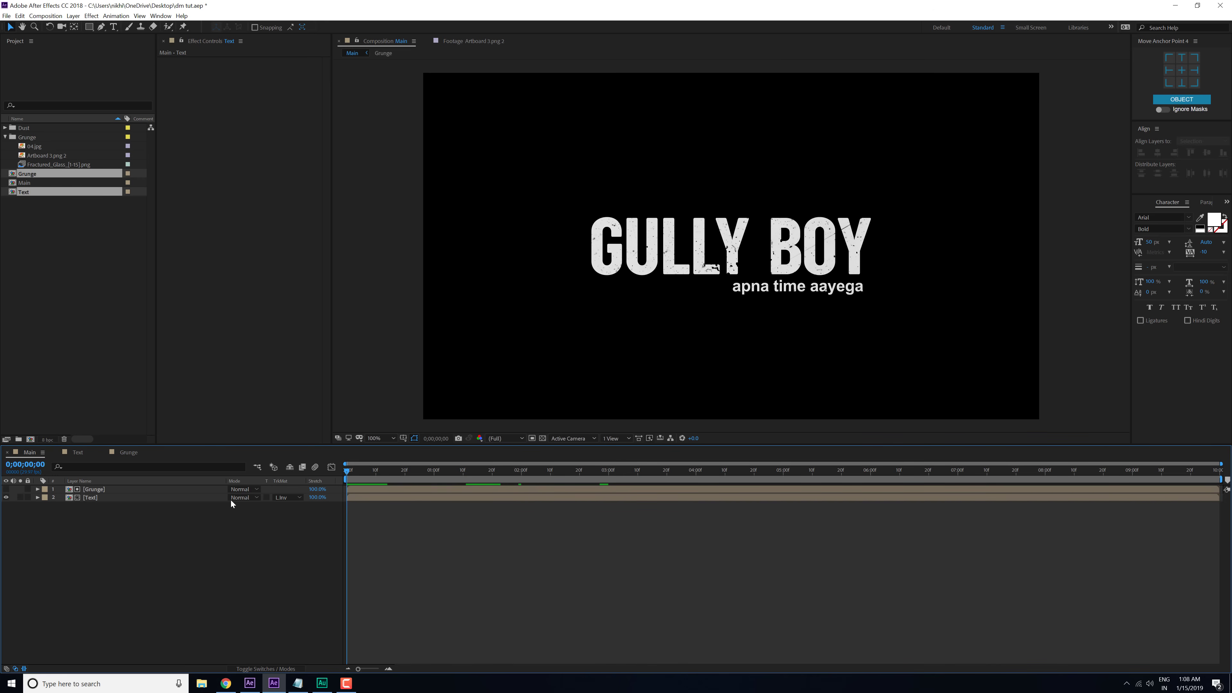
pyautogui.moveTo(344, 470); pyautogui.dragTo(268, 471)
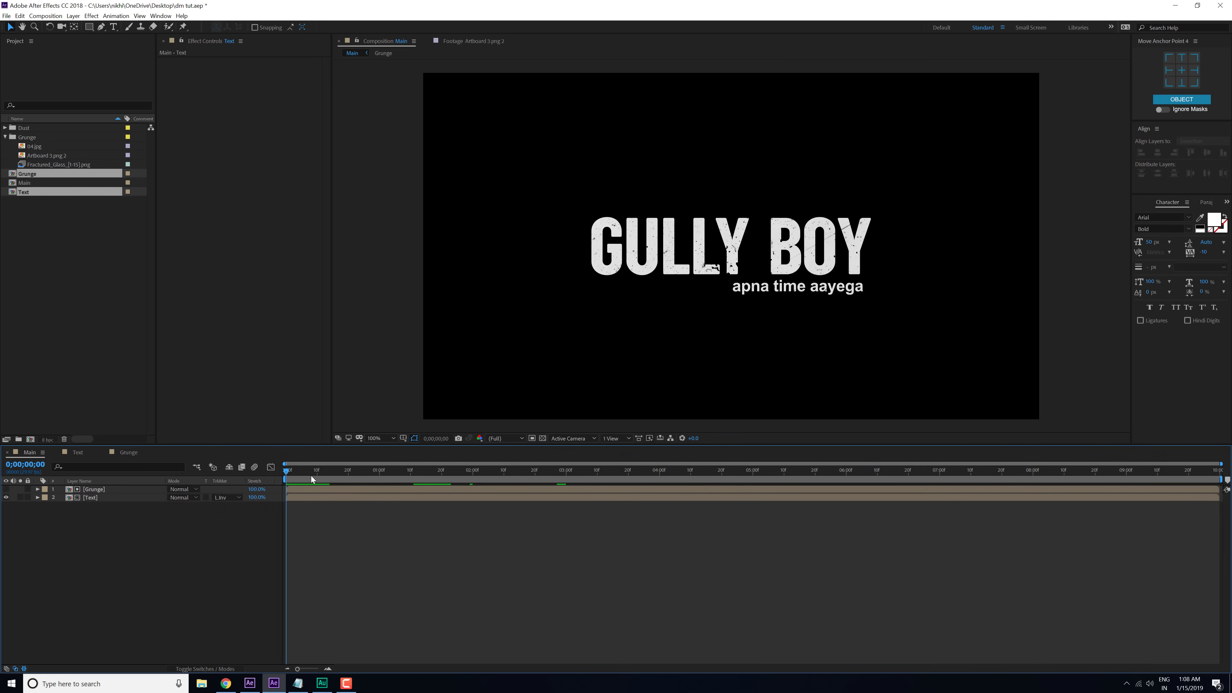
pyautogui.press('pagedown')
pyautogui.press('pagedown')
pyautogui.press('space')
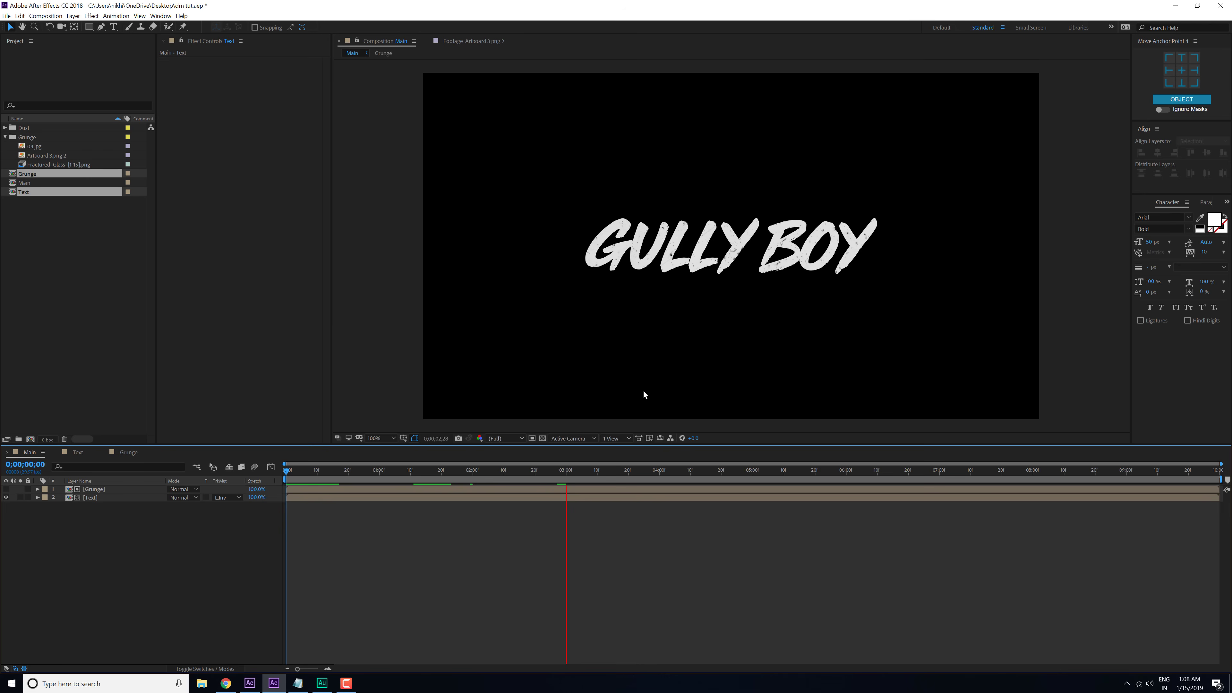
# Step: End the Main composition's work area at 0;00;04;00 and preview that range
pyautogui.moveTo(425, 475); pyautogui.dragTo(660, 475)
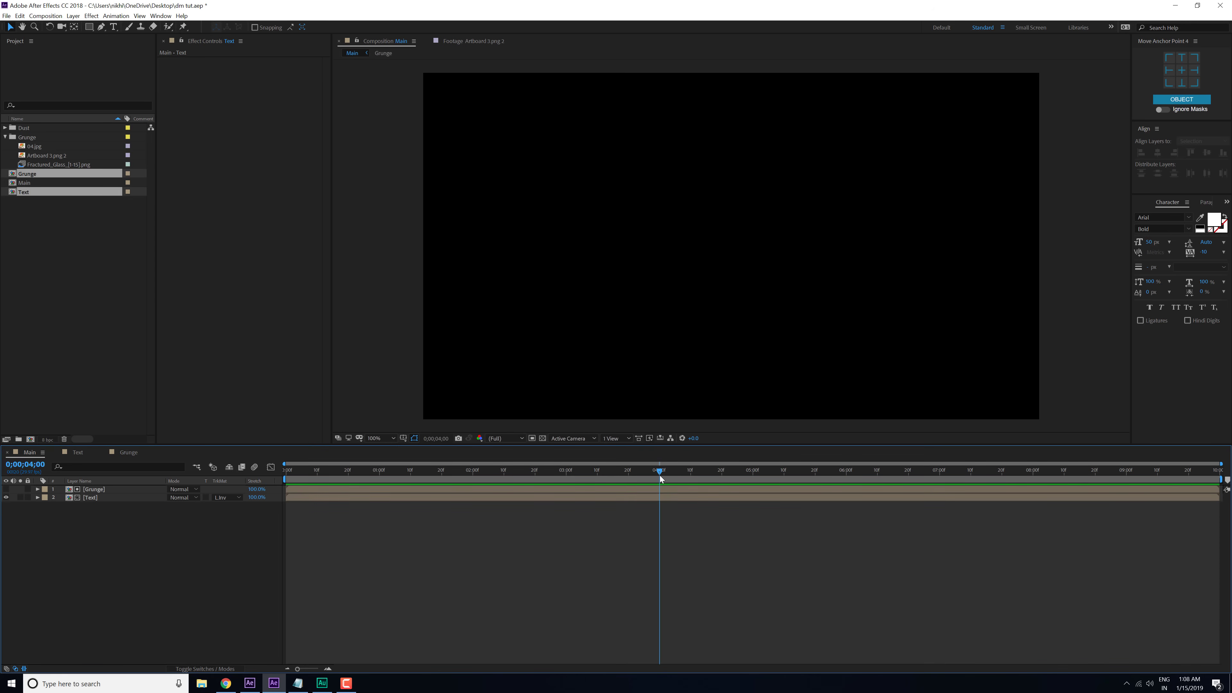
pyautogui.press('n')
pyautogui.press('space')
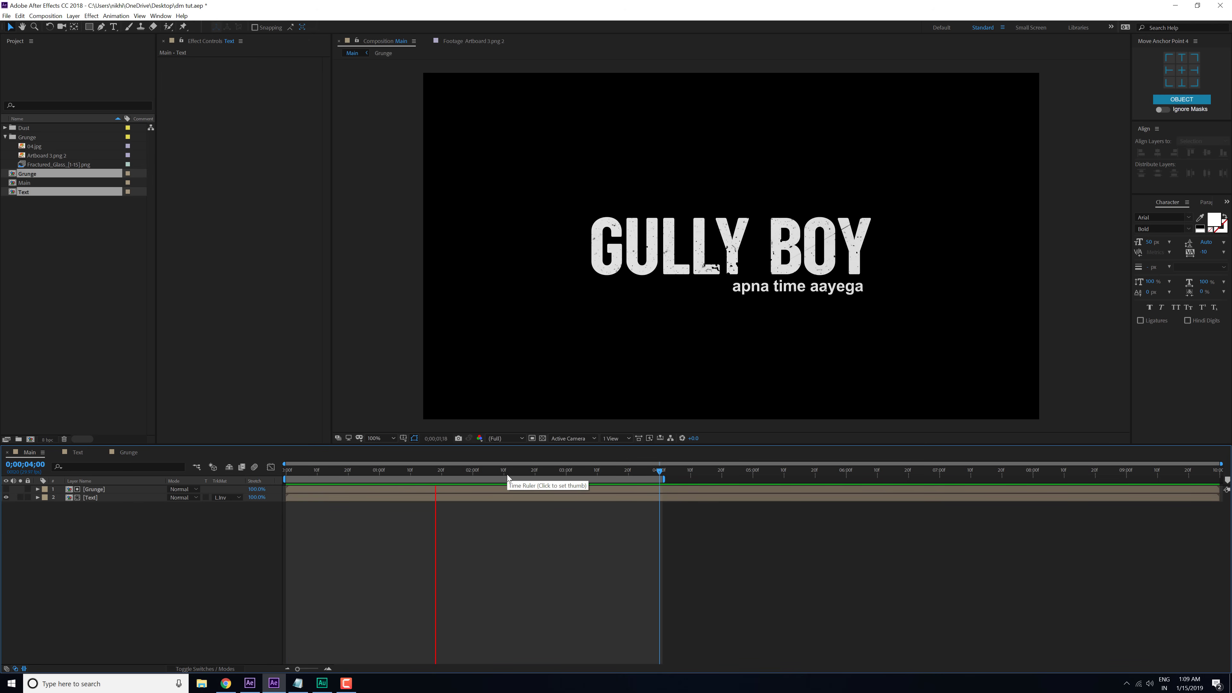
pyautogui.click(411, 473)
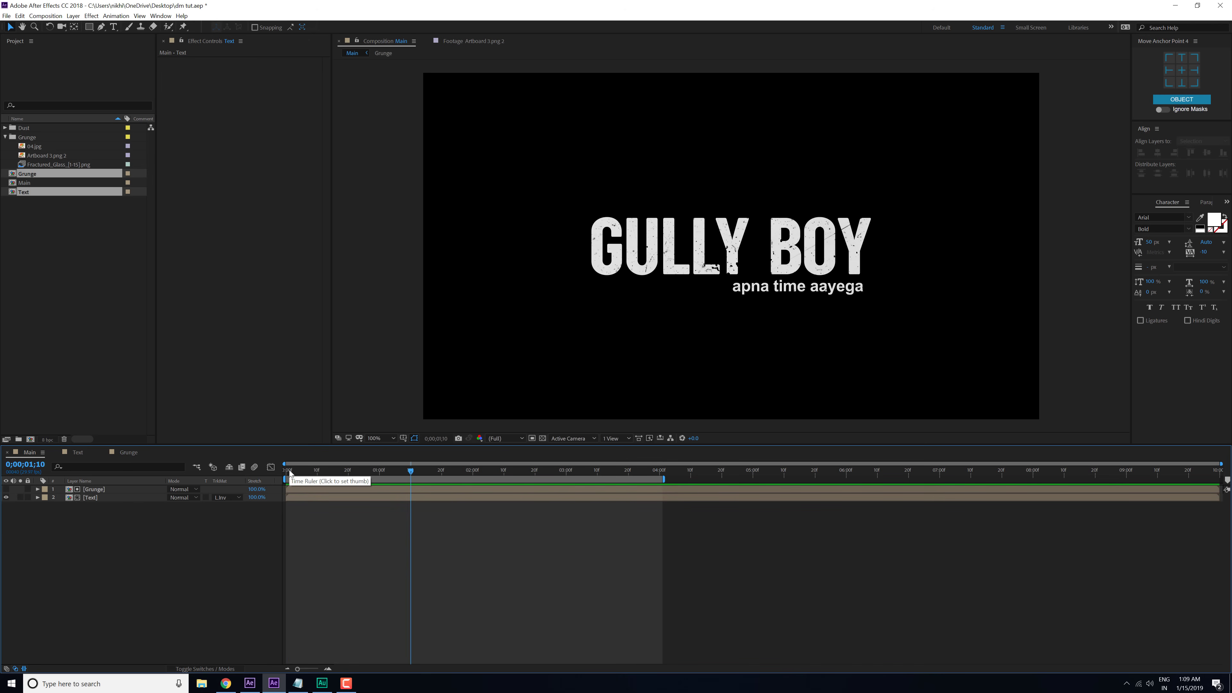
# Step: Duplicate the Grunge and Text layers together in Main to strengthen the title, and scrub through the result
pyautogui.moveTo(100, 511); pyautogui.dragTo(103, 485)
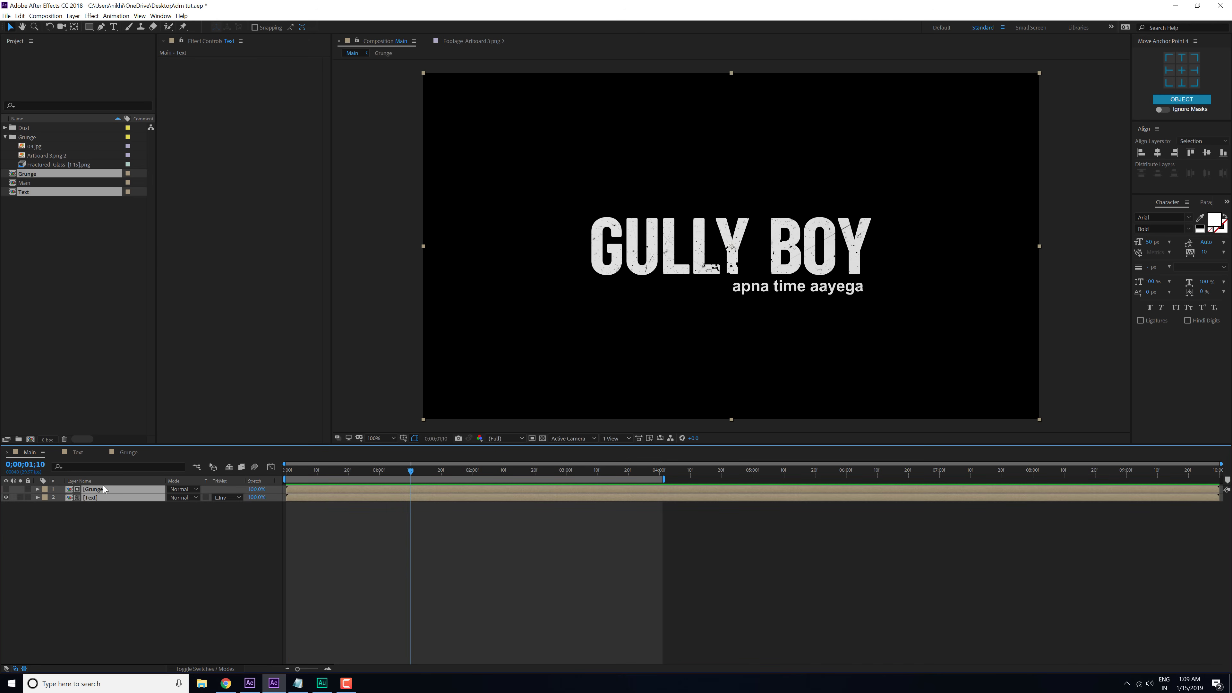
pyautogui.hotkey('ctrl', 'd')
pyautogui.click(161, 546)
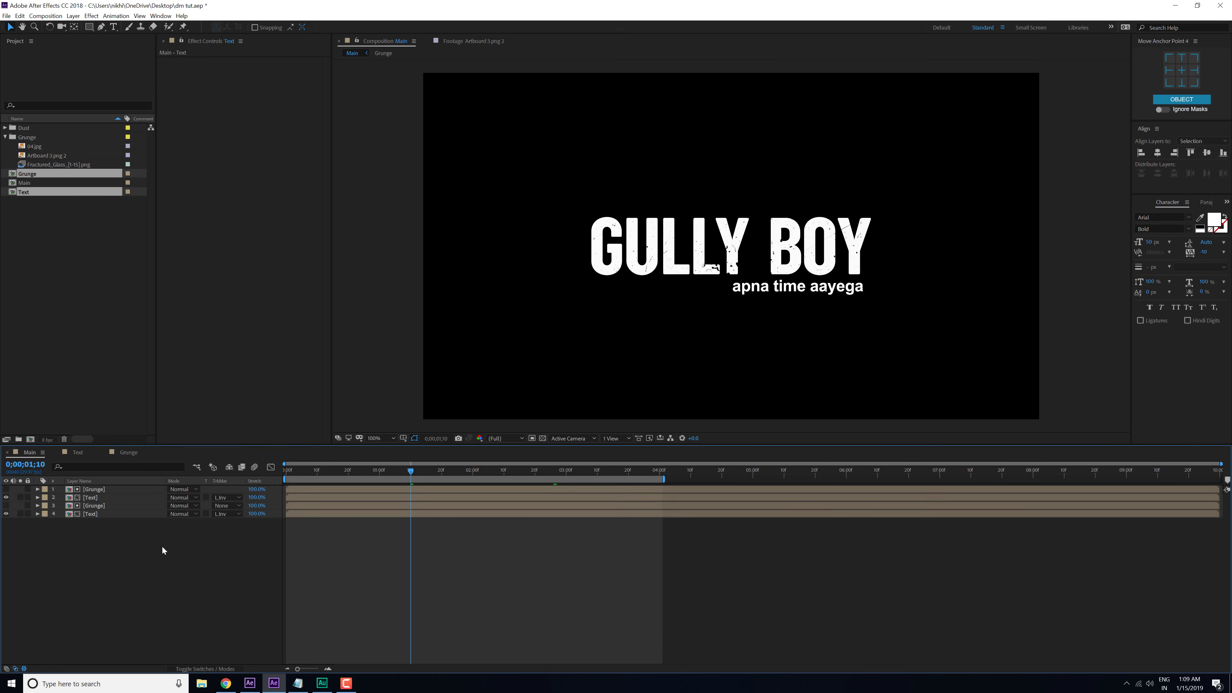
pyautogui.moveTo(297, 470); pyautogui.dragTo(528, 474)
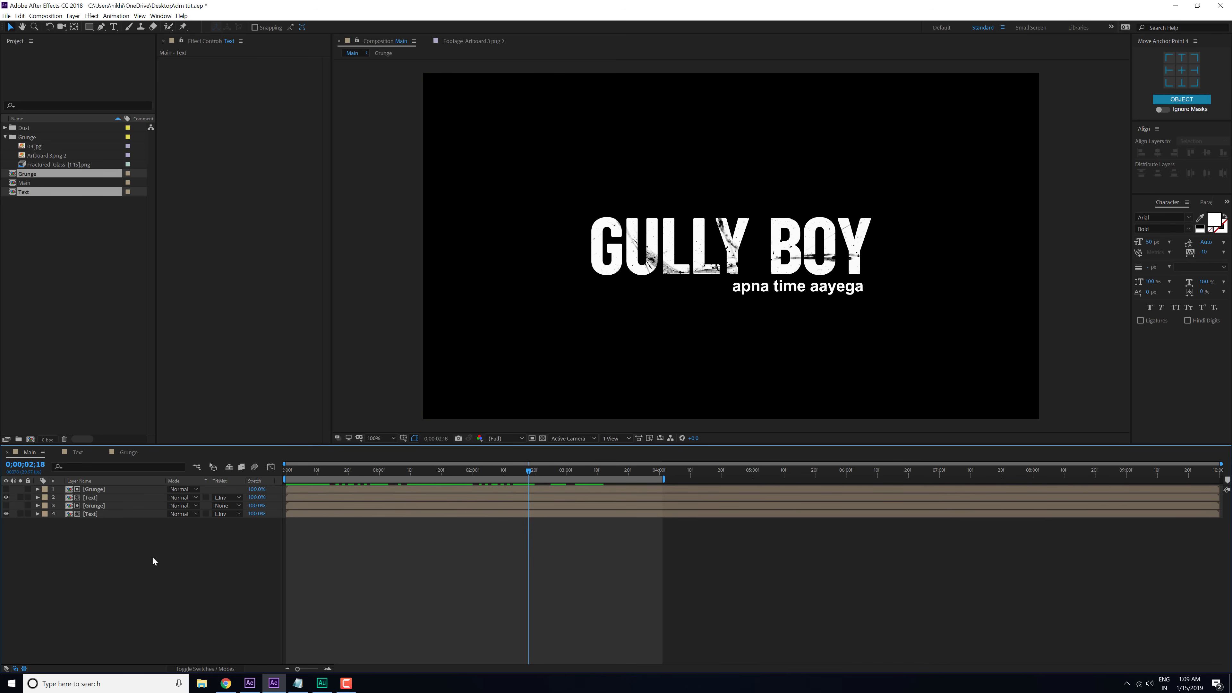
# Step: Pre-compose all four Grunge and Text layers into a new composition named Title
pyautogui.moveTo(88, 554); pyautogui.dragTo(118, 488)
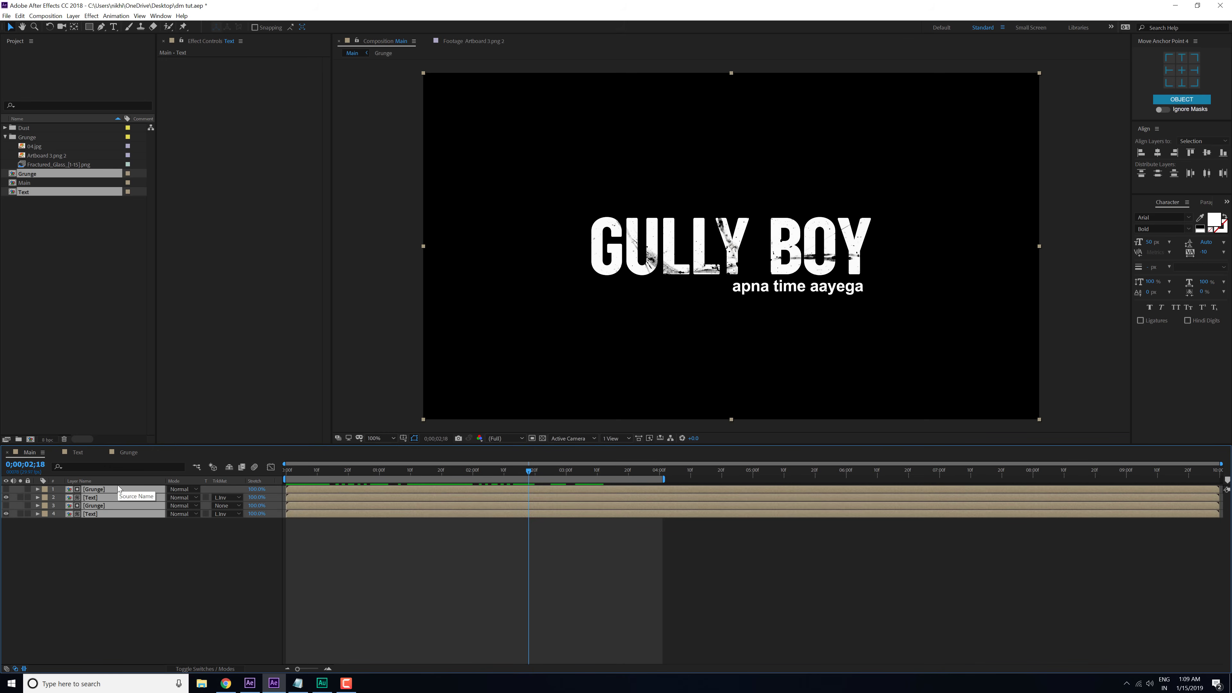
pyautogui.hotkey('ctrl', 'shift', 'c')
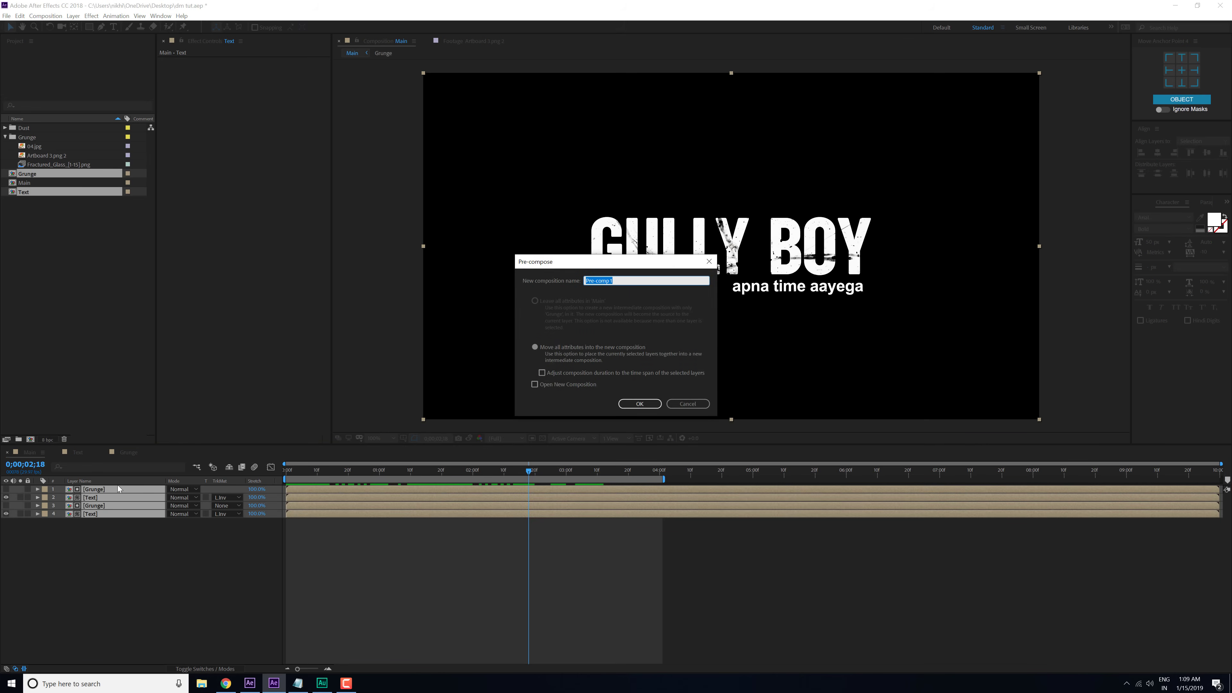
pyautogui.write('Title')
pyautogui.press('Return')
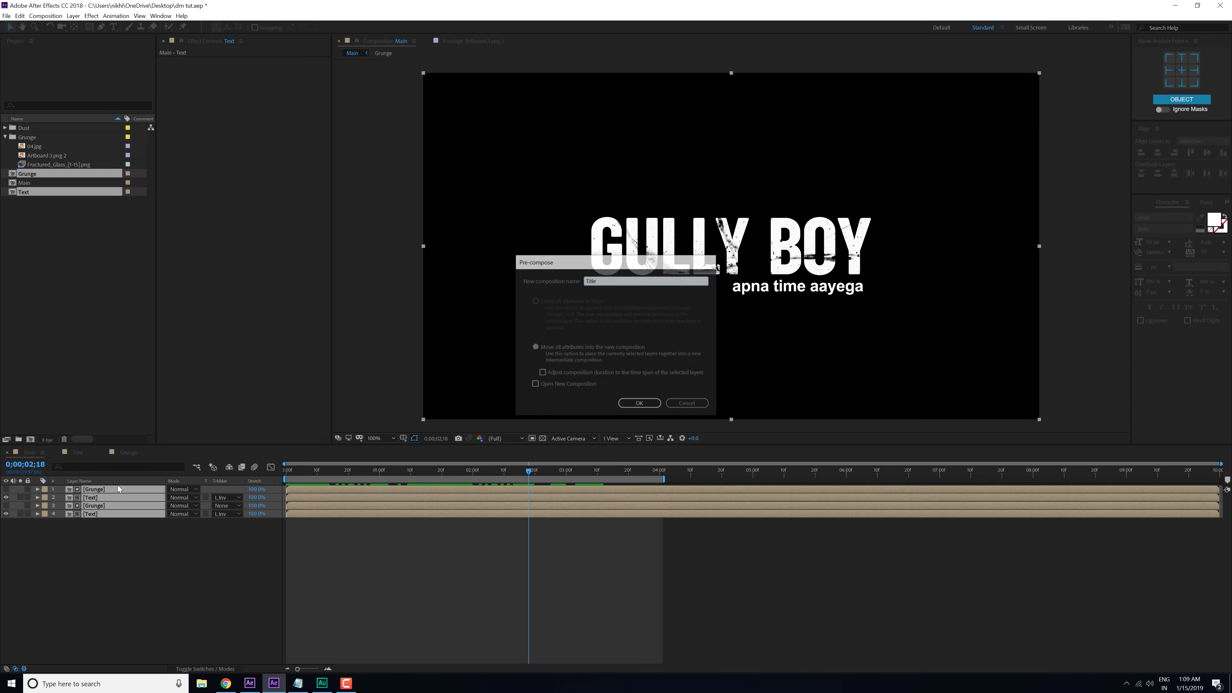
# Step: Create a black solid named BG and place it beneath the Title layer
pyautogui.click(90, 534)
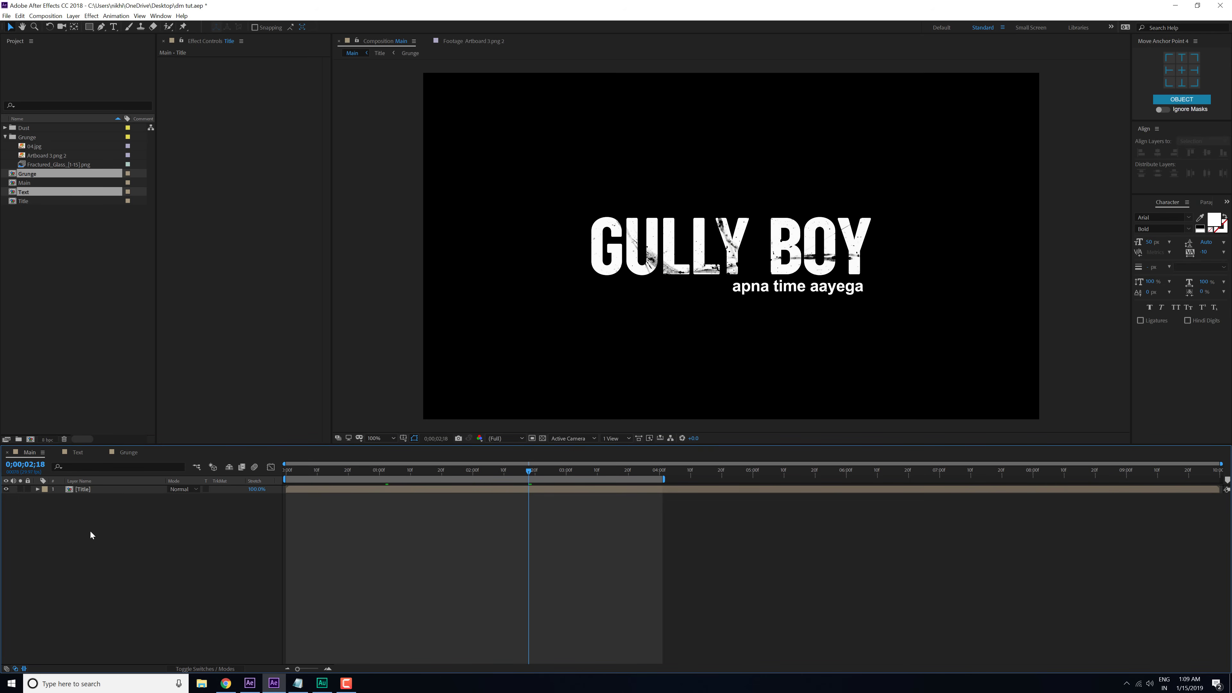
pyautogui.hotkey('ctrl', 'y')
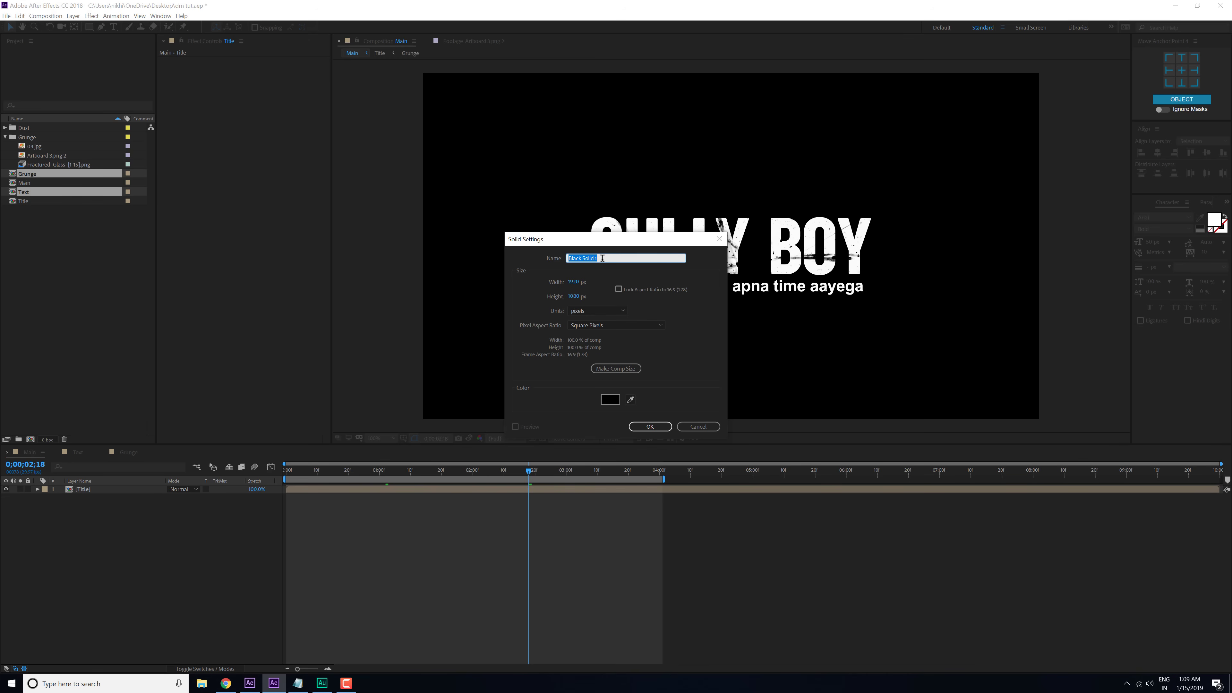
pyautogui.write('BG')
pyautogui.click(645, 426)
pyautogui.moveTo(90, 493); pyautogui.dragTo(153, 523)
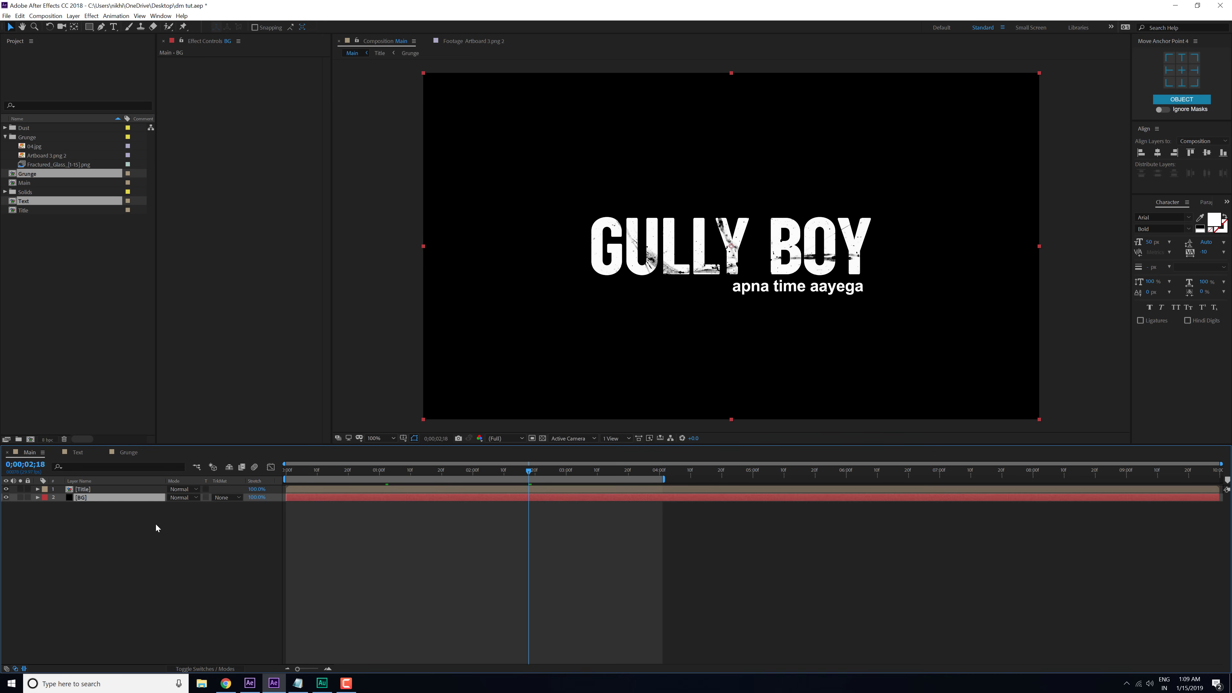
# Step: Scrub the title over the background, then inspect Artboard 2.png from the Dust folder and return to the Main composition
pyautogui.click(153, 522)
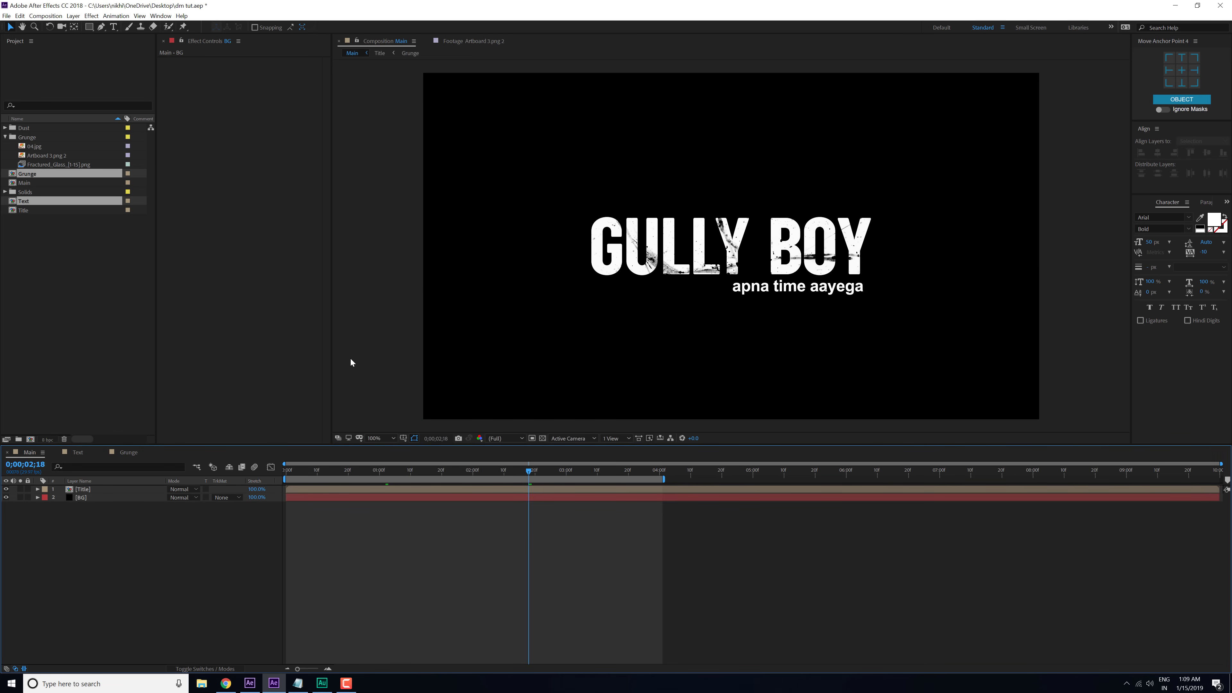
pyautogui.moveTo(340, 471); pyautogui.dragTo(358, 472)
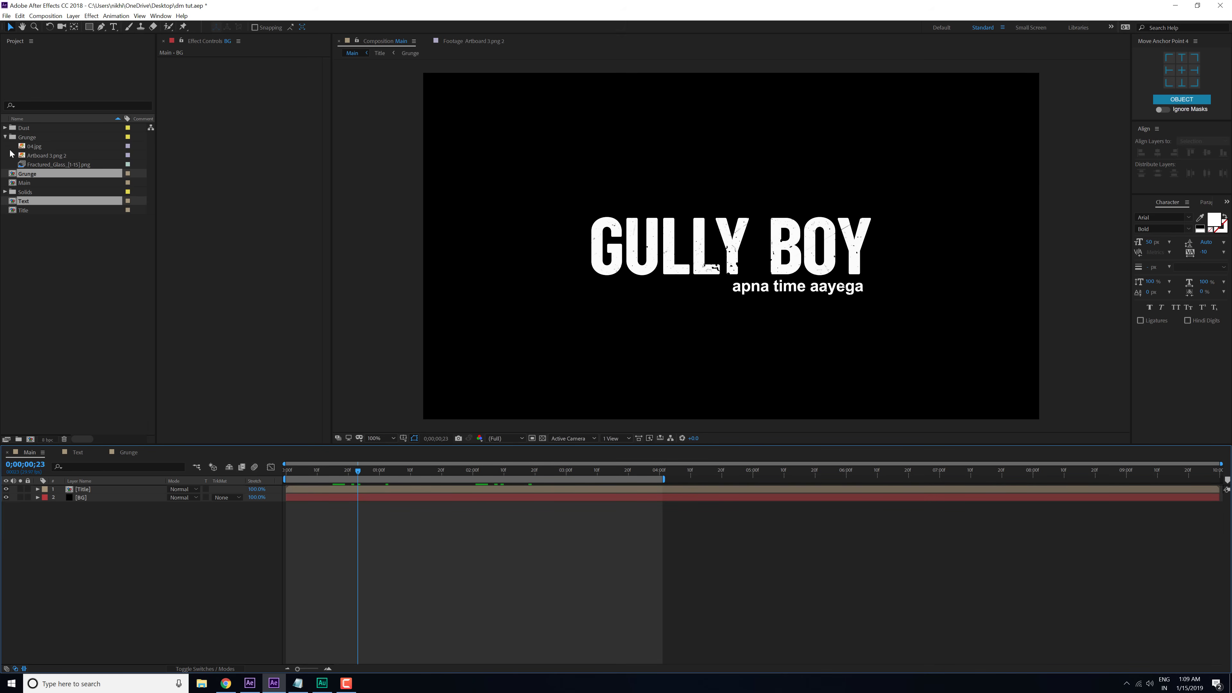
pyautogui.click(5, 137)
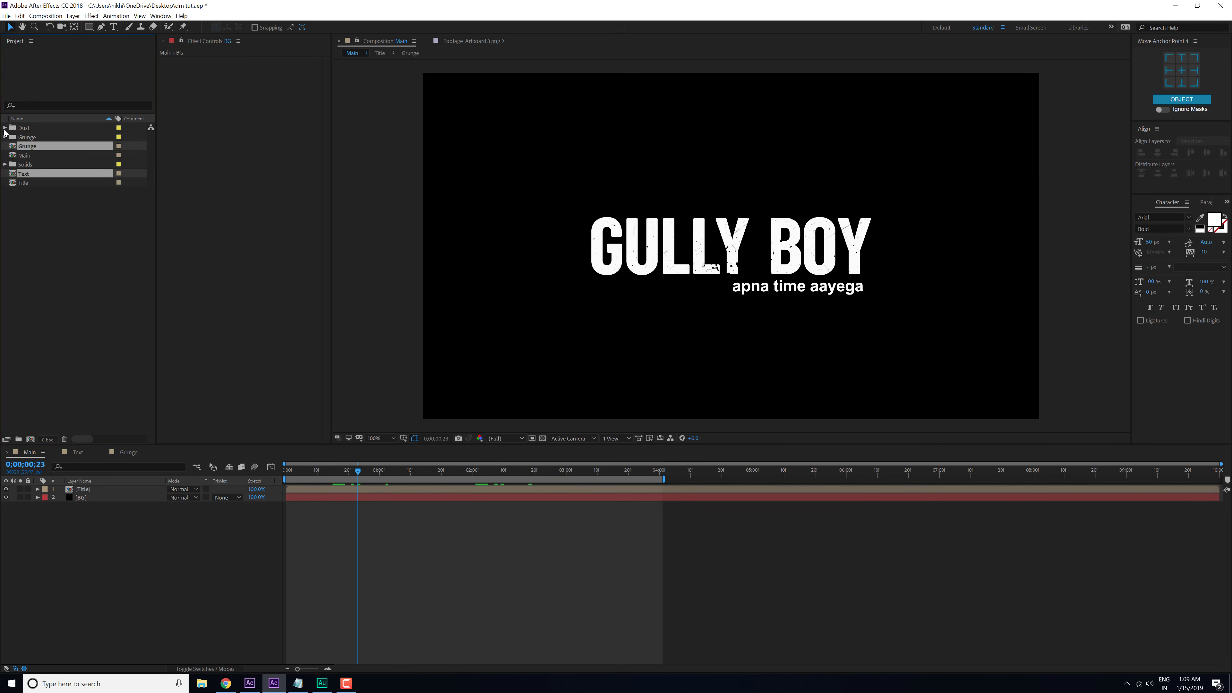
pyautogui.click(6, 128)
pyautogui.click(57, 148)
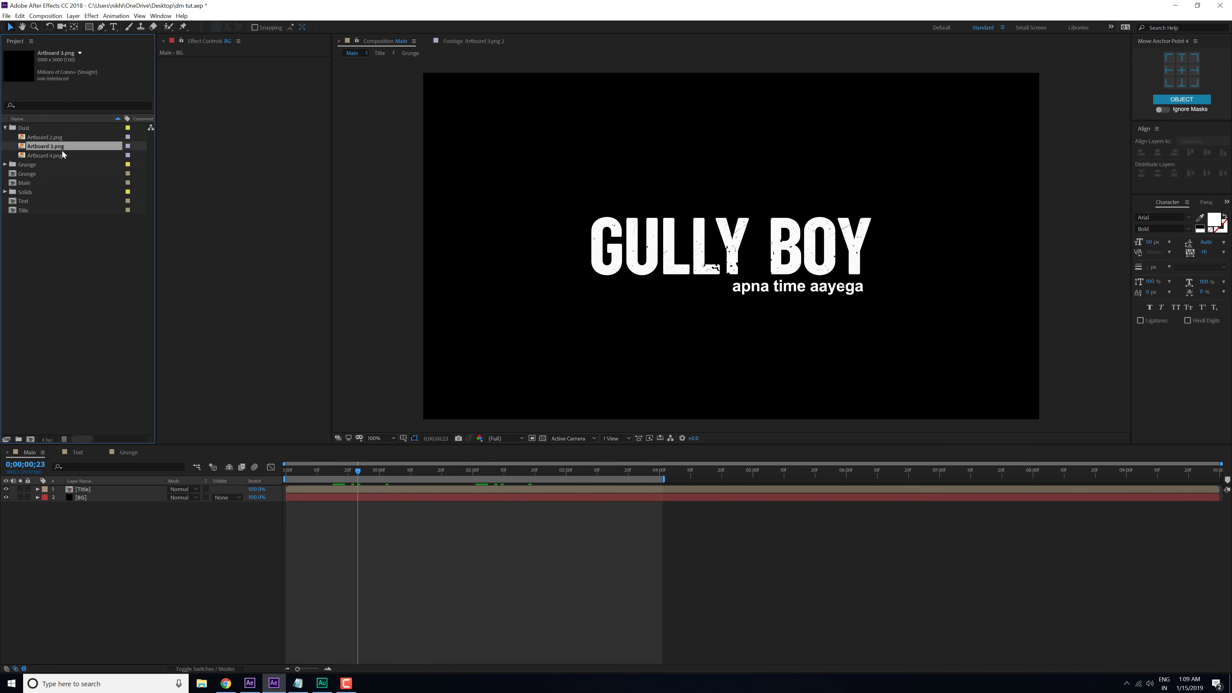
pyautogui.click(56, 154)
pyautogui.doubleClick(46, 137)
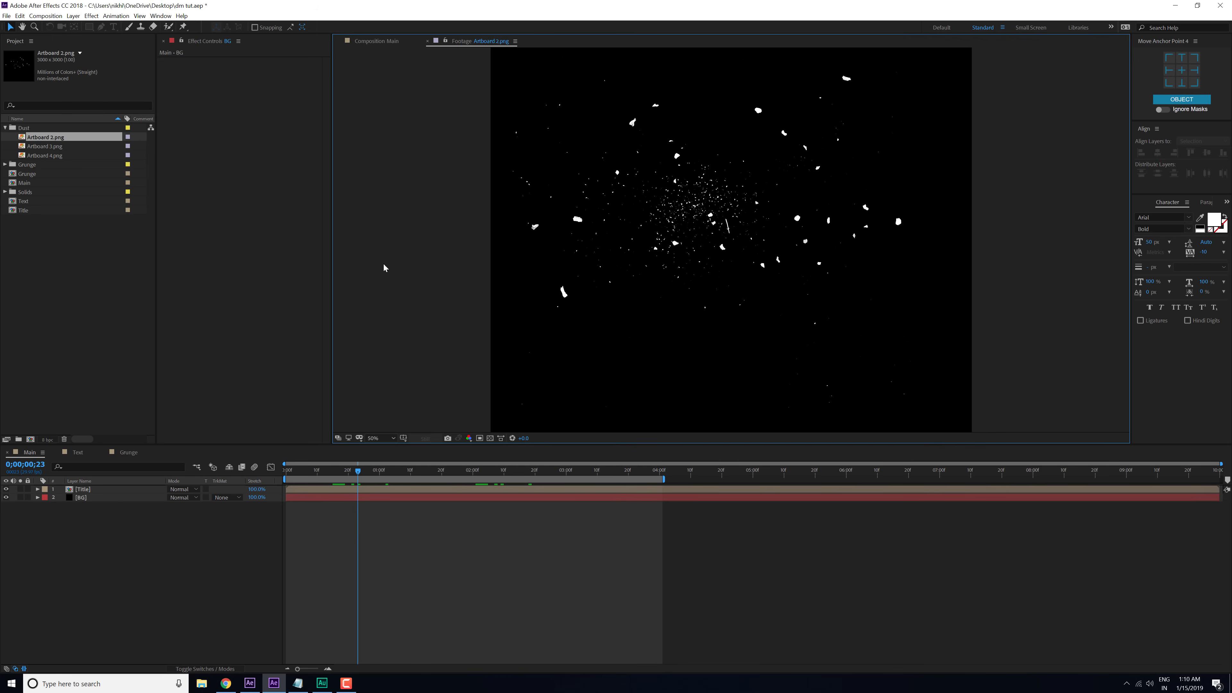
pyautogui.click(137, 536)
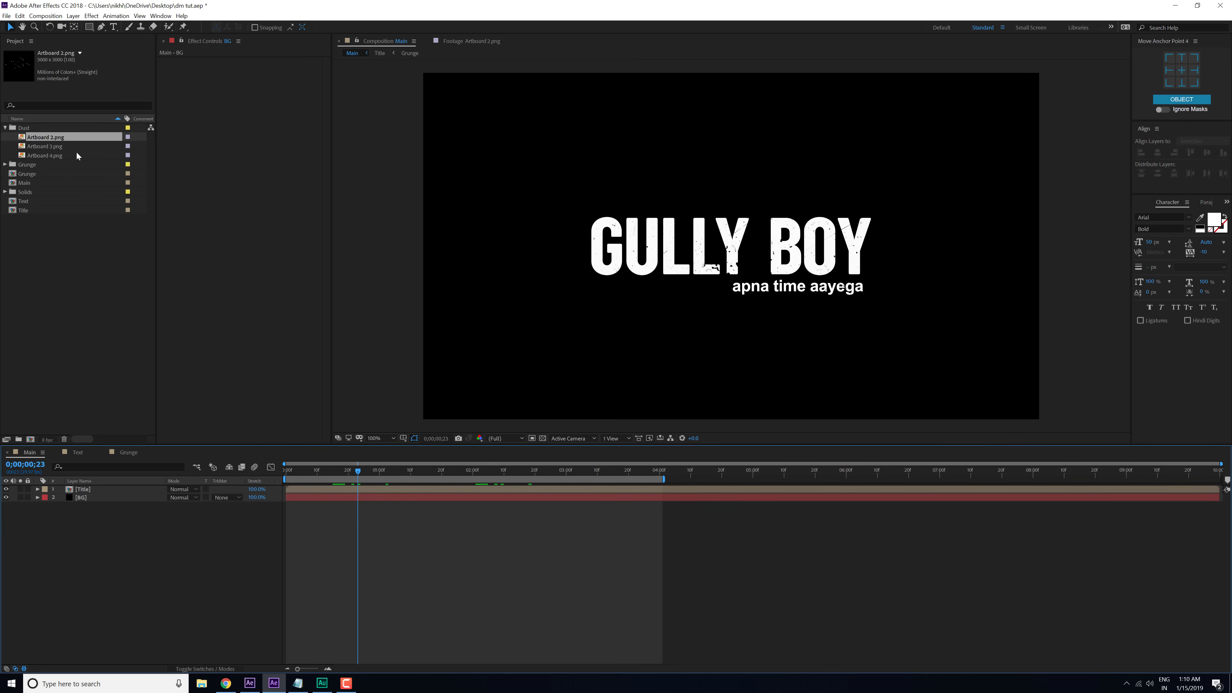
# Step: Add Artboard 2.png above the Title layer, scale it to 23%, and position it over the title's right side
pyautogui.moveTo(54, 138); pyautogui.dragTo(107, 489)
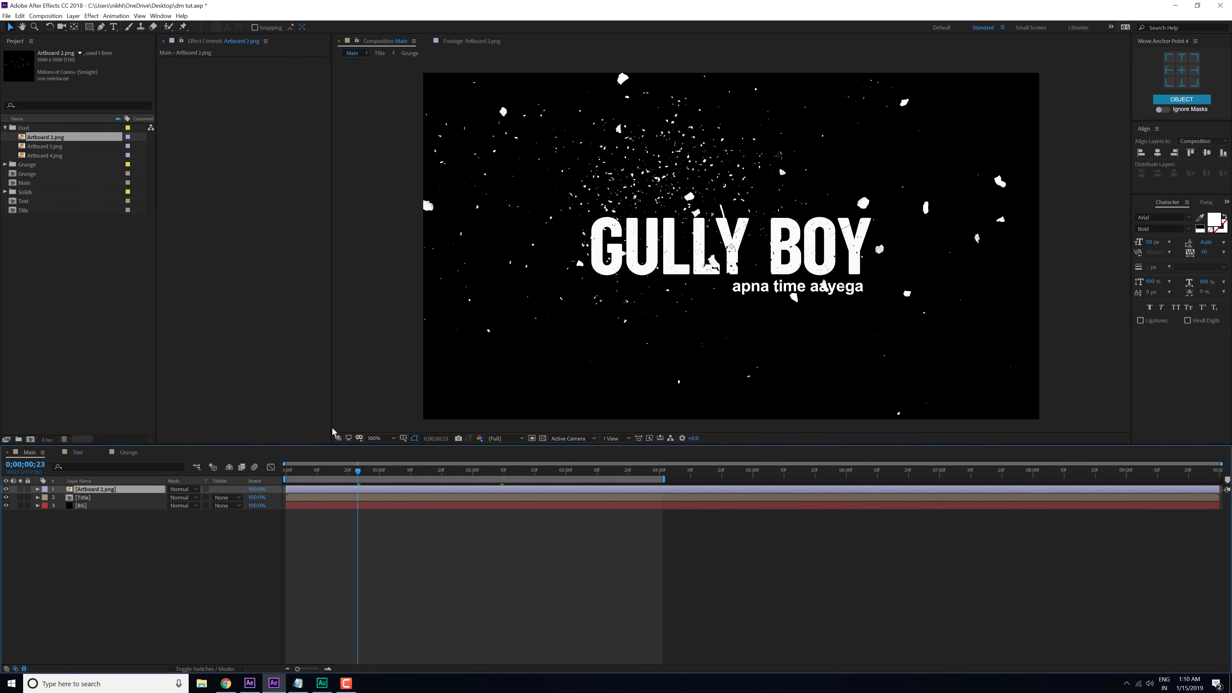
pyautogui.press('s')
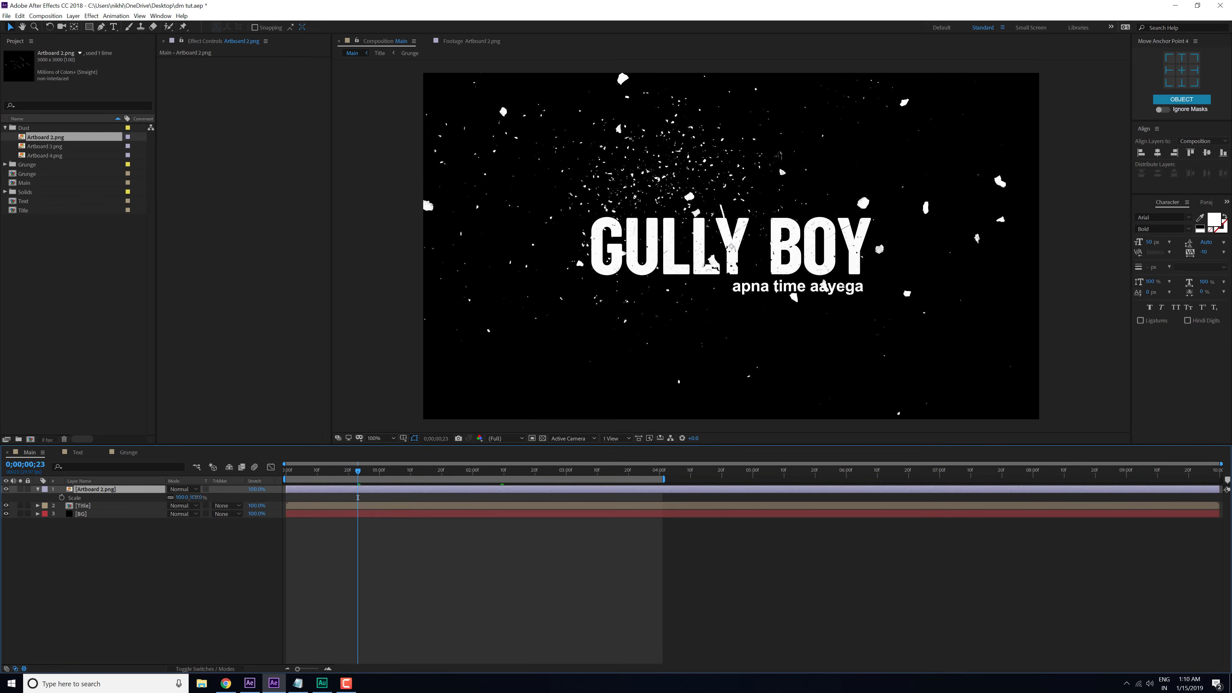
pyautogui.moveTo(195, 497); pyautogui.dragTo(165, 497)
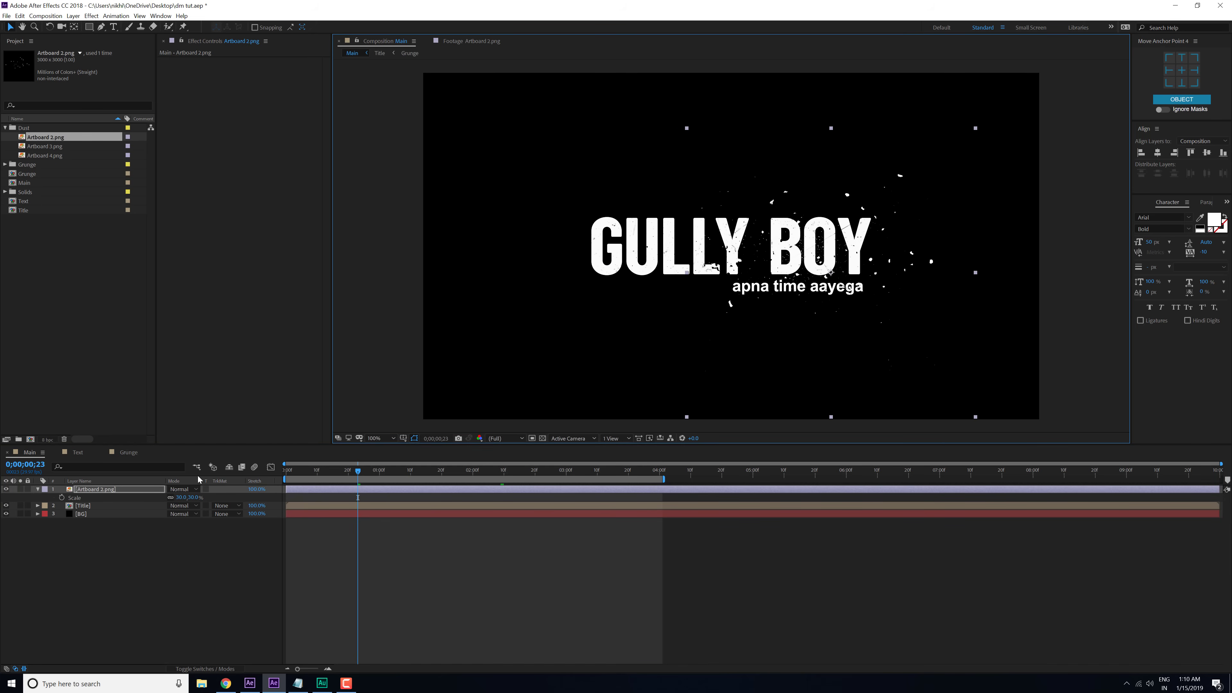
pyautogui.moveTo(192, 499); pyautogui.dragTo(187, 497)
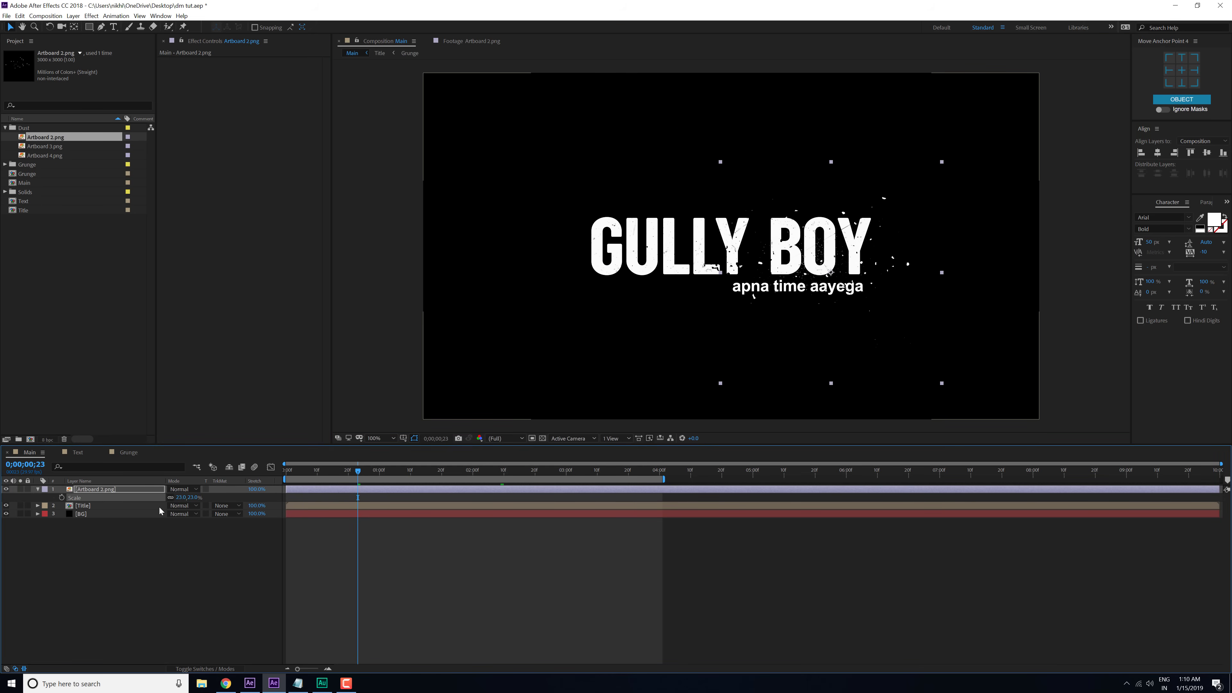
# Step: Trim the Artboard 2.png layer to a few frames late in the first second and preview the dust burst
pyautogui.moveTo(357, 477)
pyautogui.mouseDown()
pyautogui.moveTo(290, 490)
pyautogui.moveTo(342, 491)
pyautogui.moveTo(369, 474)
pyautogui.mouseUp()
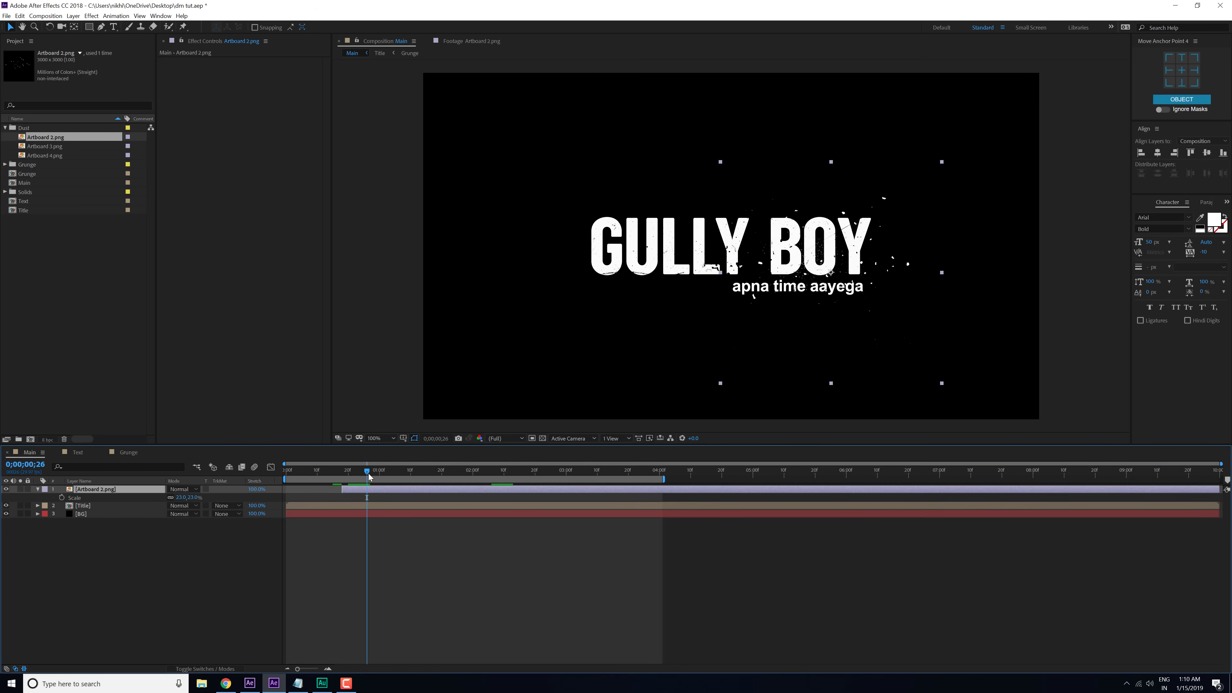
pyautogui.hotkey('alt', ']')
pyautogui.moveTo(369, 473); pyautogui.dragTo(329, 473)
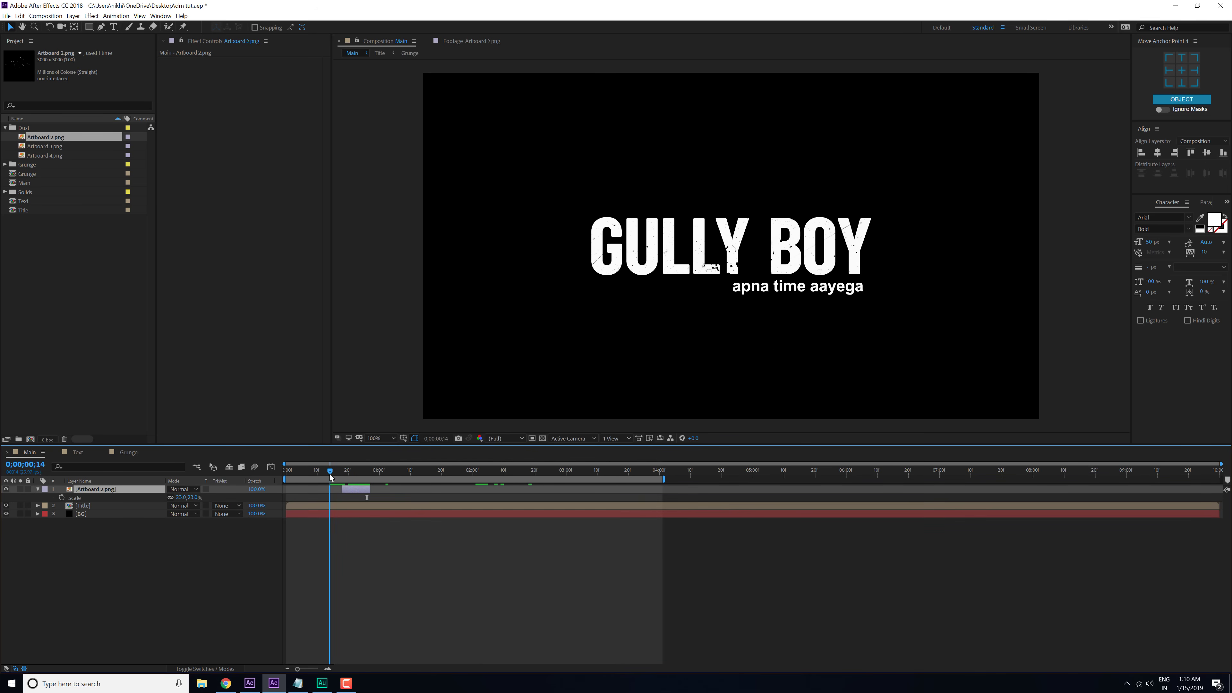
pyautogui.click(355, 491)
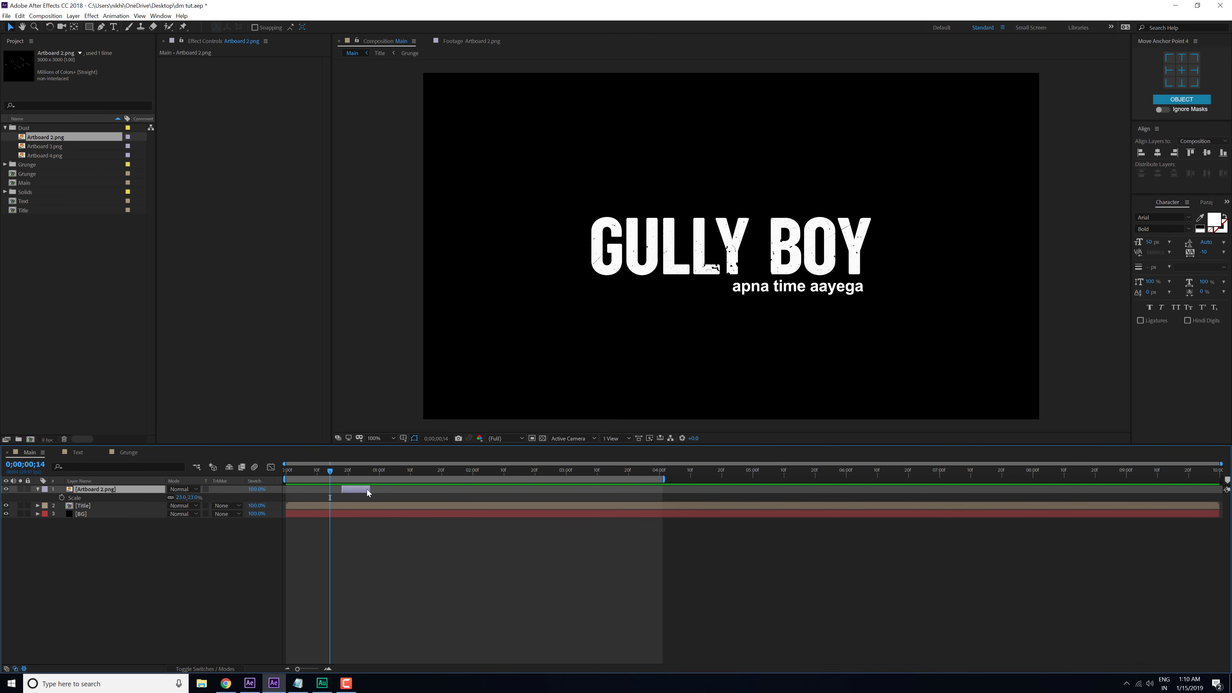
pyautogui.moveTo(369, 489); pyautogui.dragTo(502, 489)
pyautogui.press('space')
# Step: Duplicate the dust burst to around 0;00;02;09, move the copy to the title's left side, and rotate it to 157°
pyautogui.hotkey('ctrl', 'd')
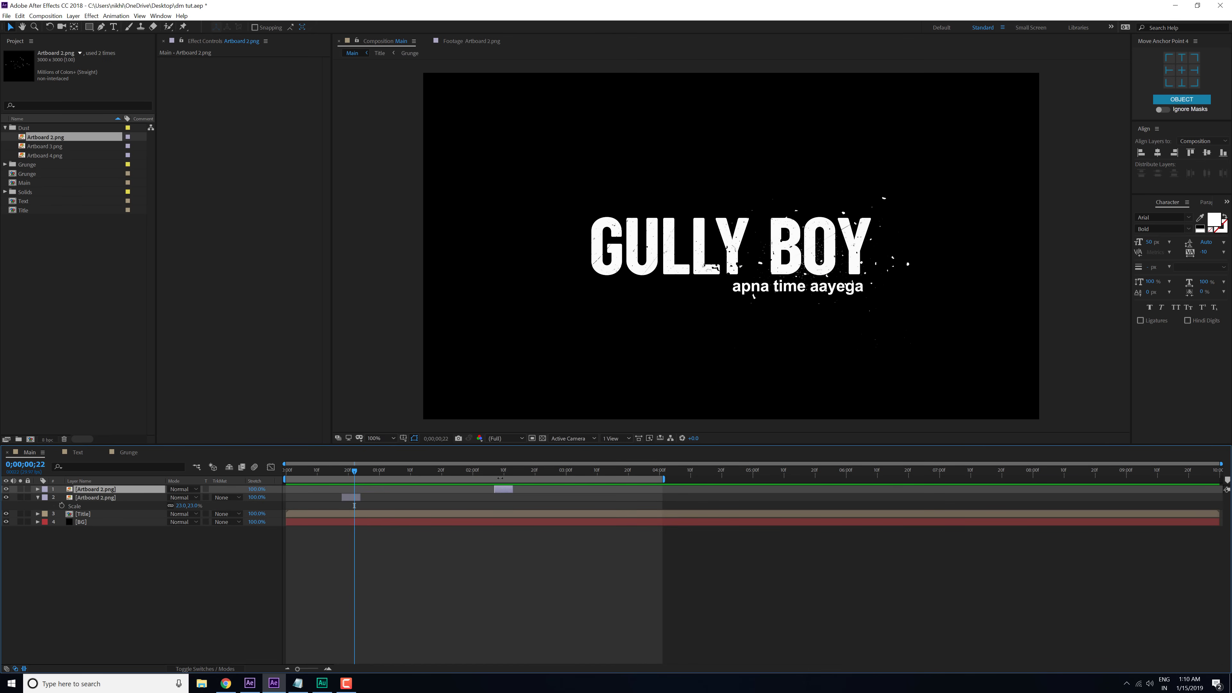
pyautogui.click(501, 471)
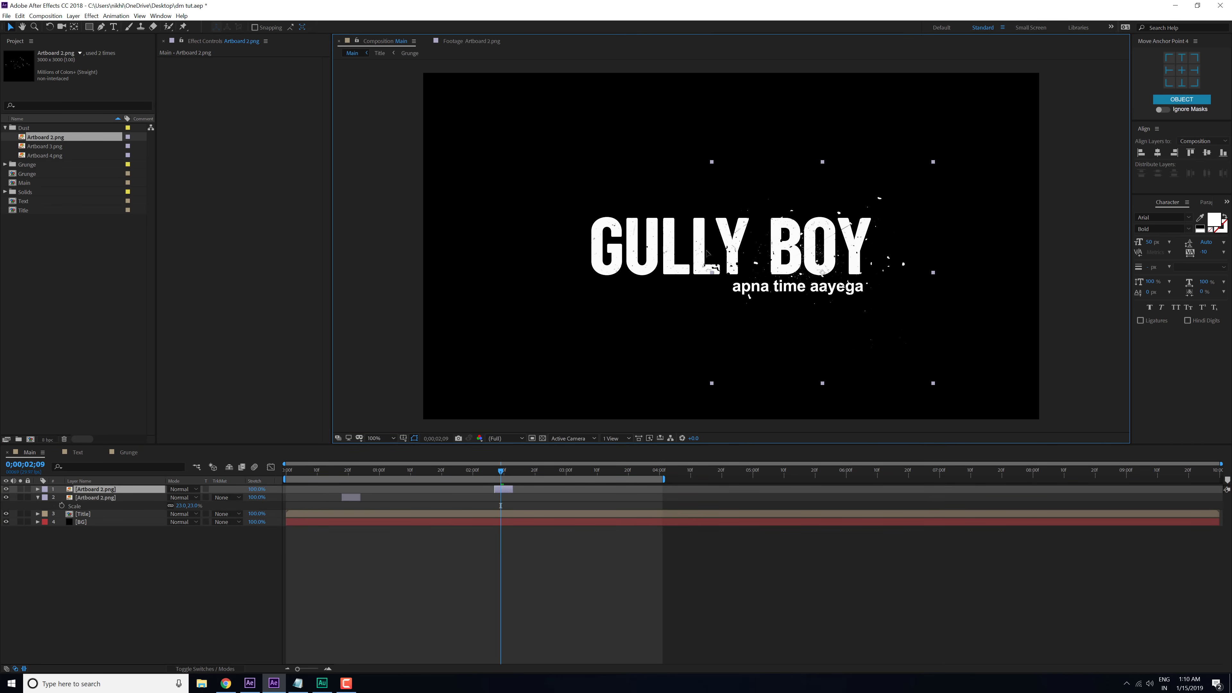
pyautogui.moveTo(563, 199); pyautogui.dragTo(647, 233)
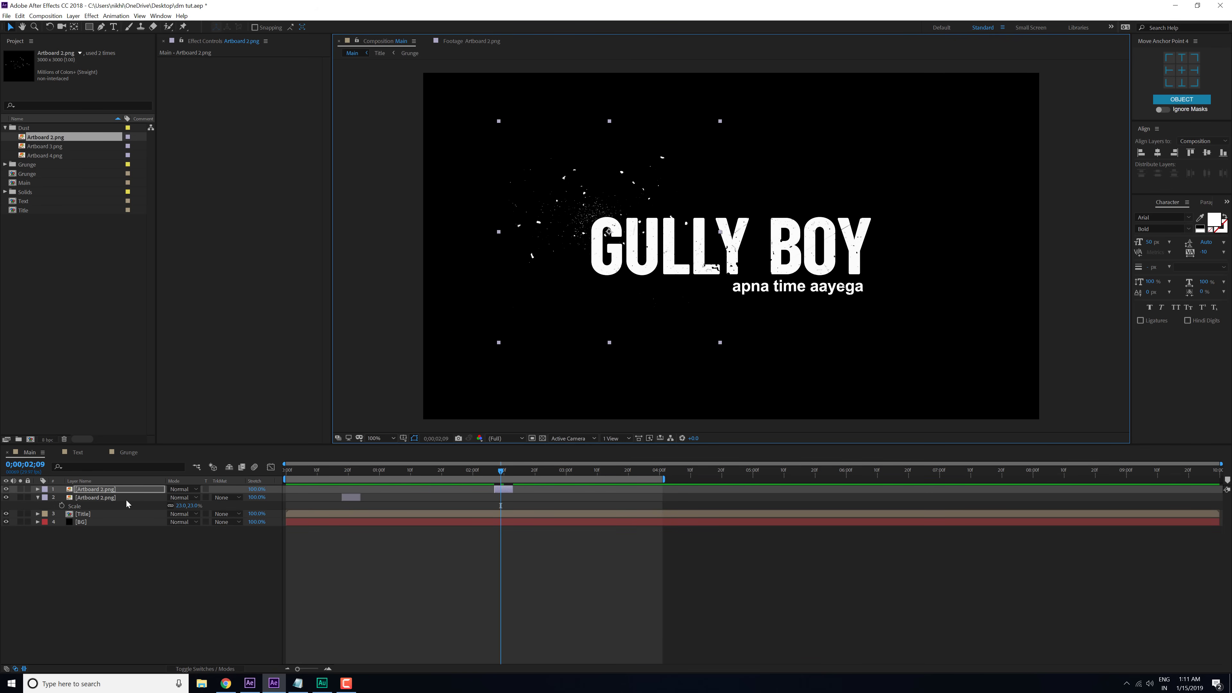
pyautogui.press('r')
pyautogui.moveTo(180, 497); pyautogui.dragTo(563, 293)
pyautogui.click(473, 555)
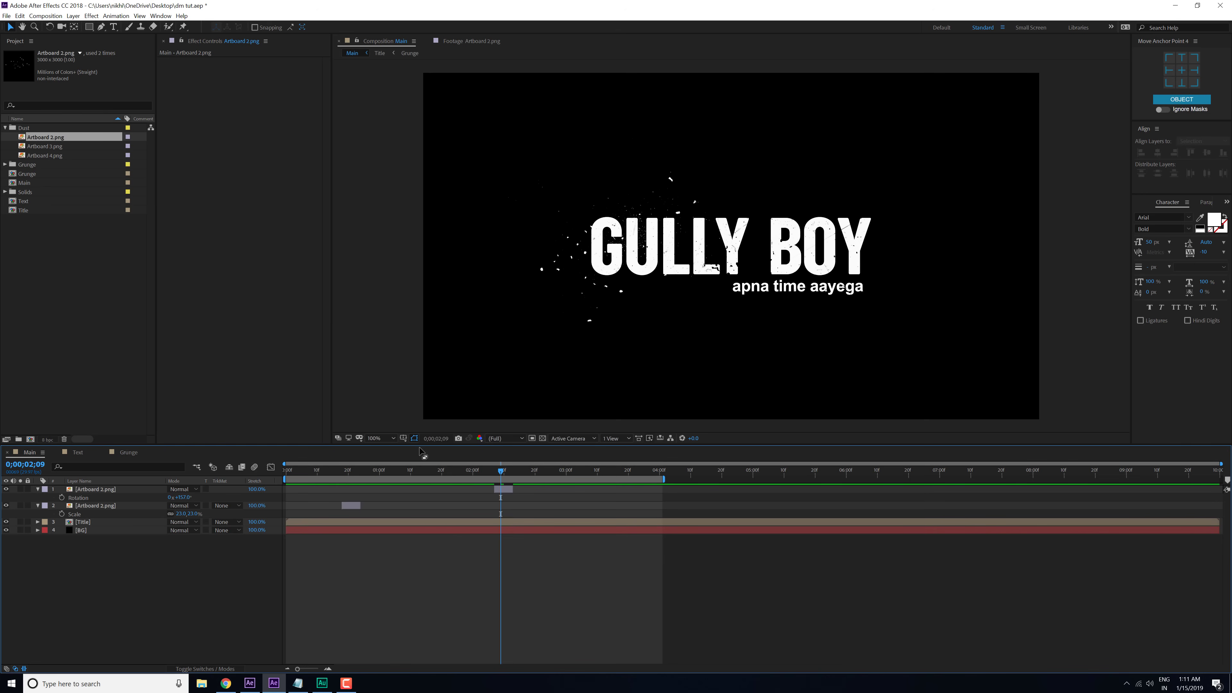
pyautogui.moveTo(462, 476); pyautogui.dragTo(509, 478)
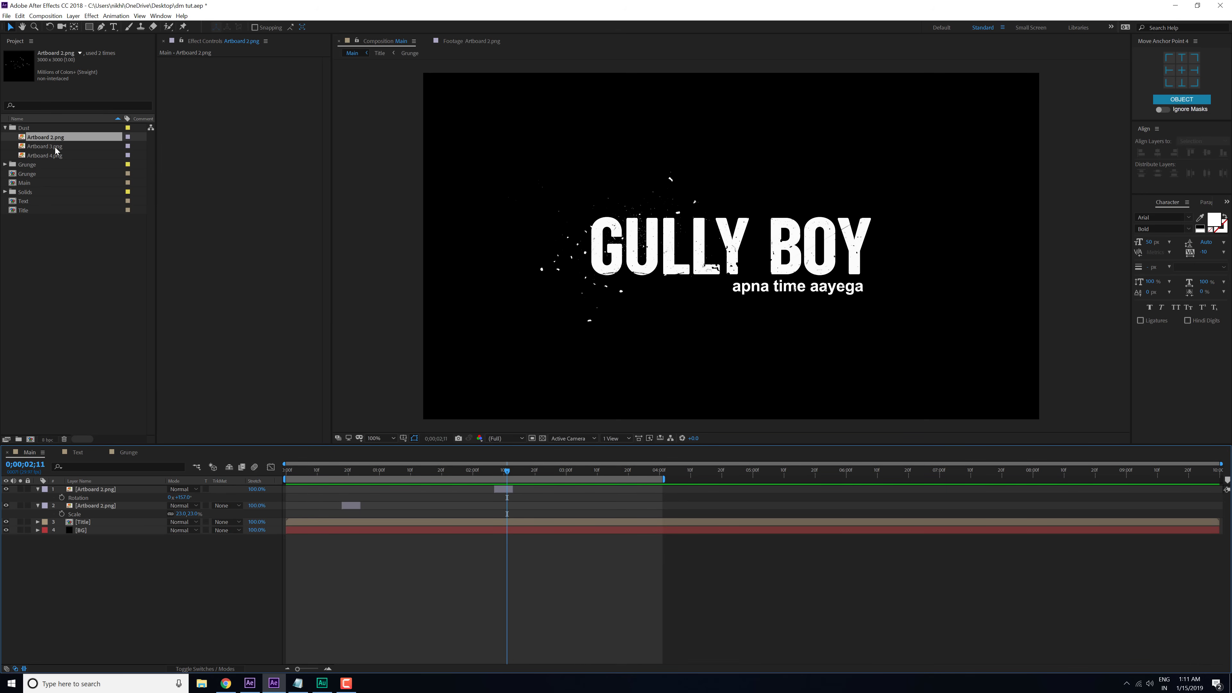
# Step: Add Artboard 3.png as the top layer, scale it to 33%, and move it to the right of the title
pyautogui.moveTo(57, 150); pyautogui.dragTo(189, 484)
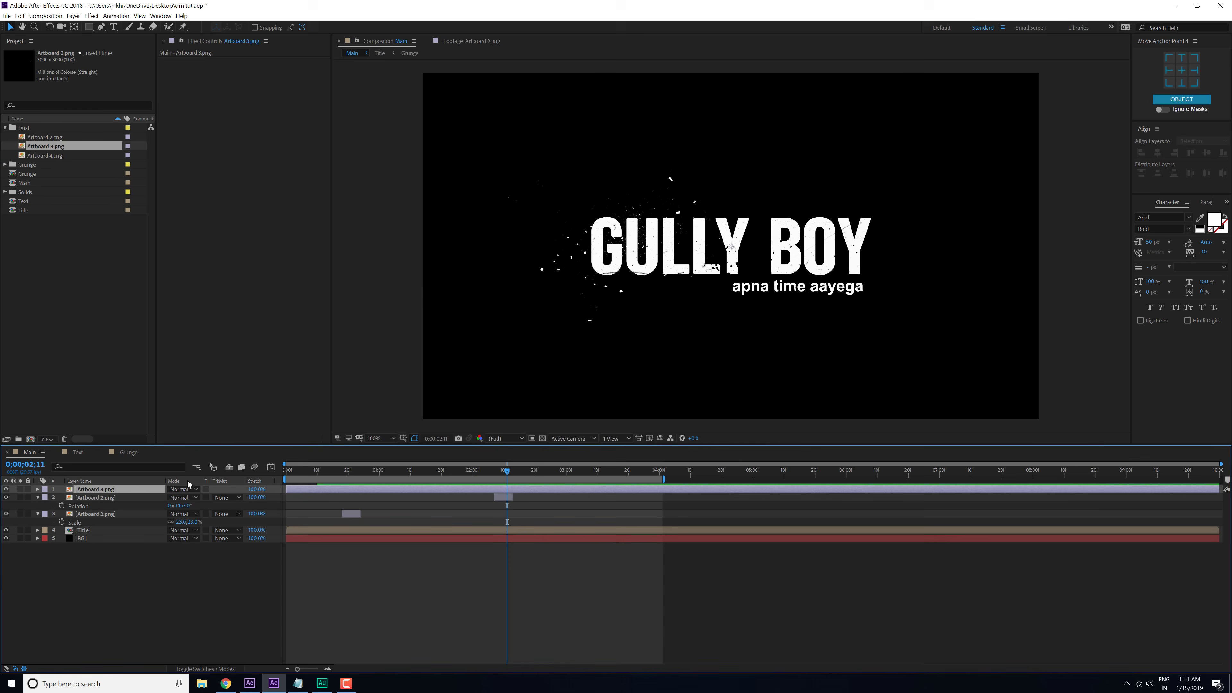
pyautogui.press('s')
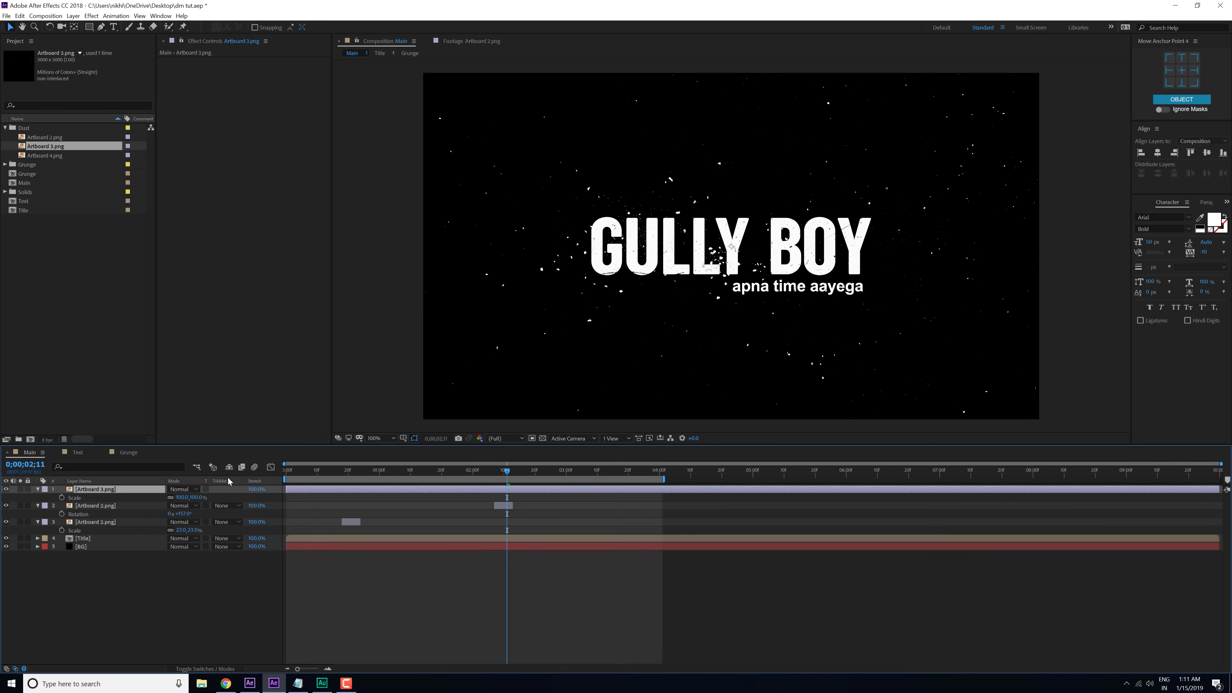
pyautogui.moveTo(194, 497); pyautogui.dragTo(167, 497)
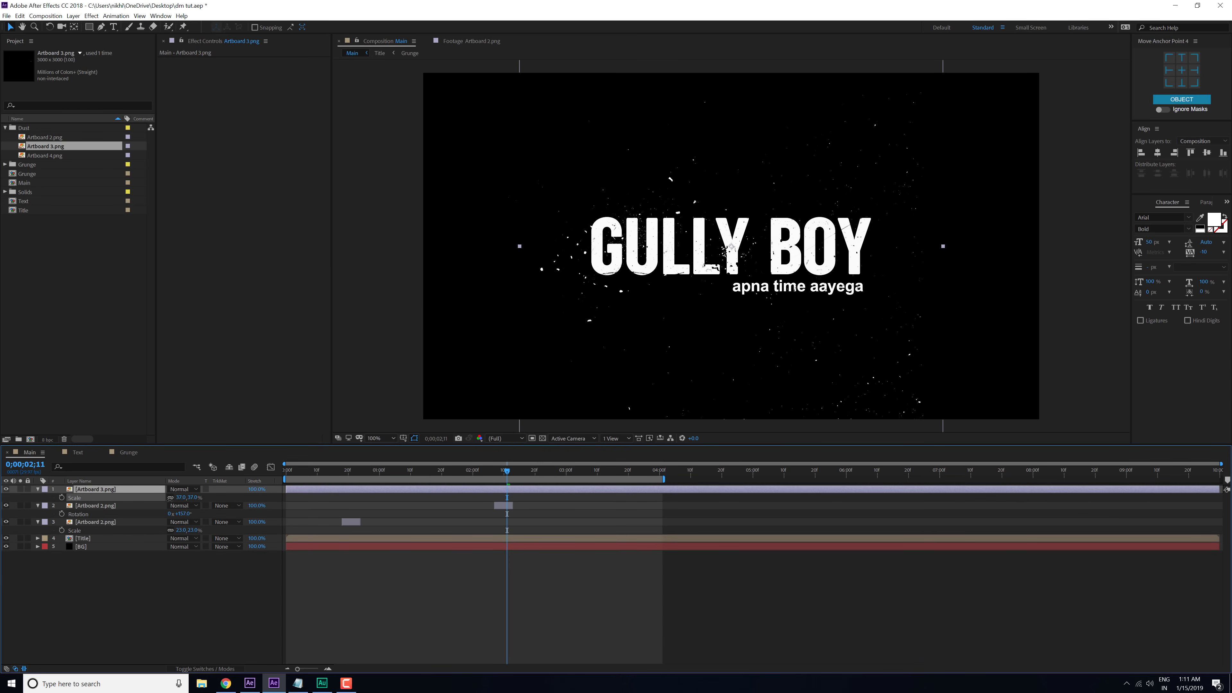
pyautogui.moveTo(839, 373); pyautogui.dragTo(982, 382)
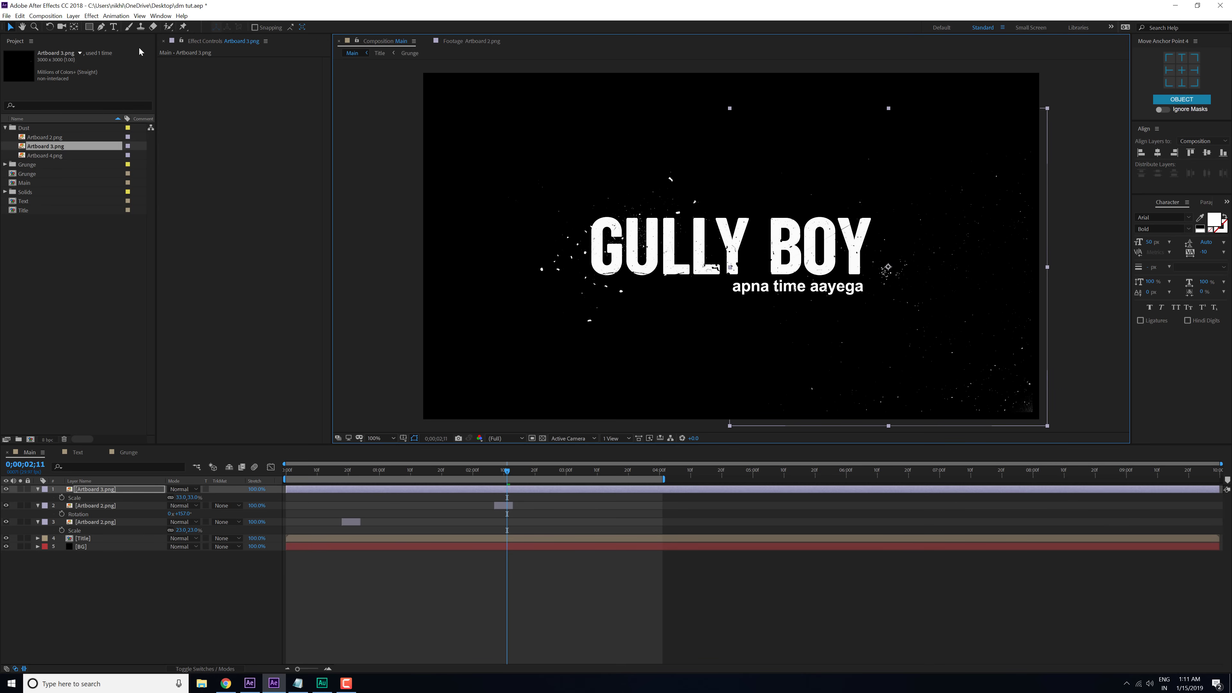
# Step: Draw a closed freeform Pen mask on the Artboard 3.png layer, enclosing its dust particles and cutting off the artboard edges
pyautogui.click(101, 26)
pyautogui.click(753, 388)
pyautogui.click(873, 404)
pyautogui.click(1020, 397)
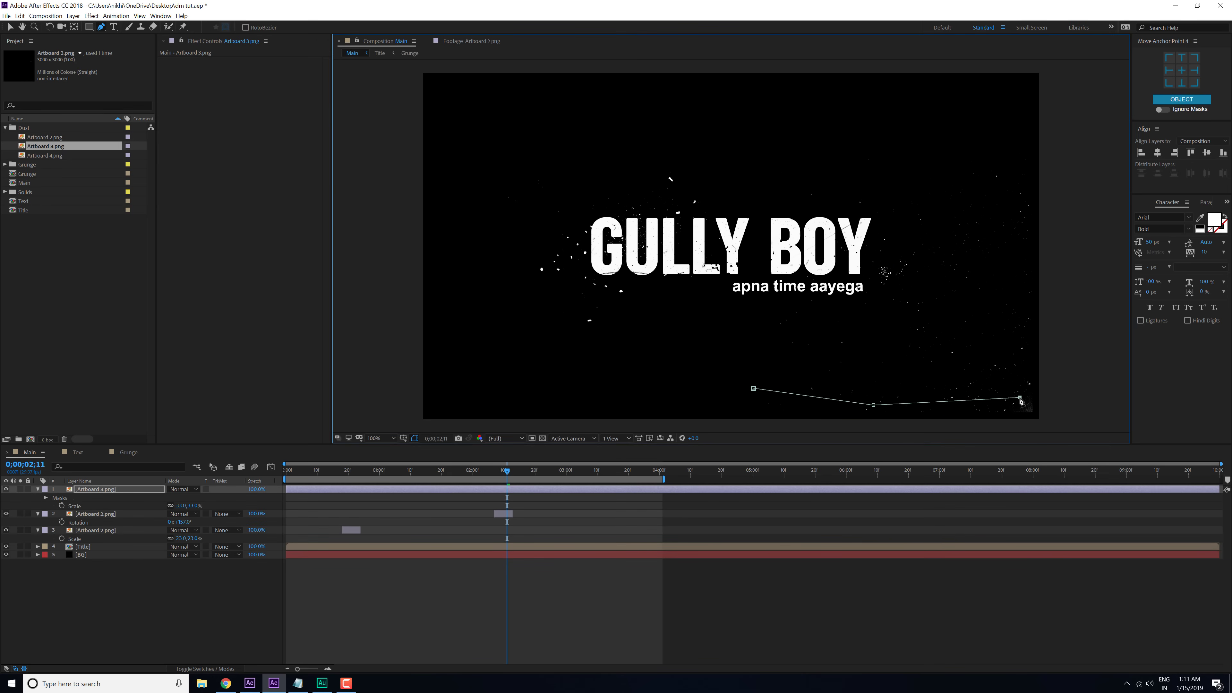
pyautogui.click(1029, 384)
pyautogui.click(1019, 336)
pyautogui.click(1016, 249)
pyautogui.click(1020, 191)
pyautogui.click(975, 150)
pyautogui.click(905, 139)
pyautogui.click(819, 138)
pyautogui.click(729, 216)
pyautogui.click(707, 279)
pyautogui.click(700, 318)
pyautogui.click(753, 388)
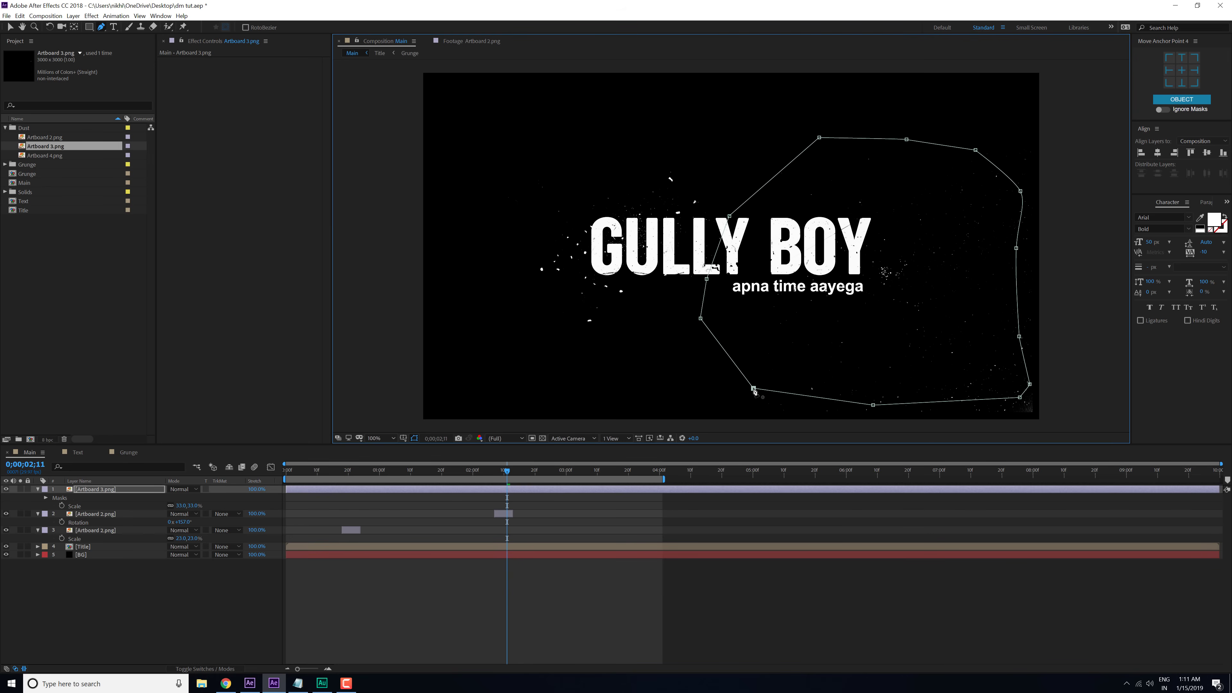
pyautogui.click(591, 578)
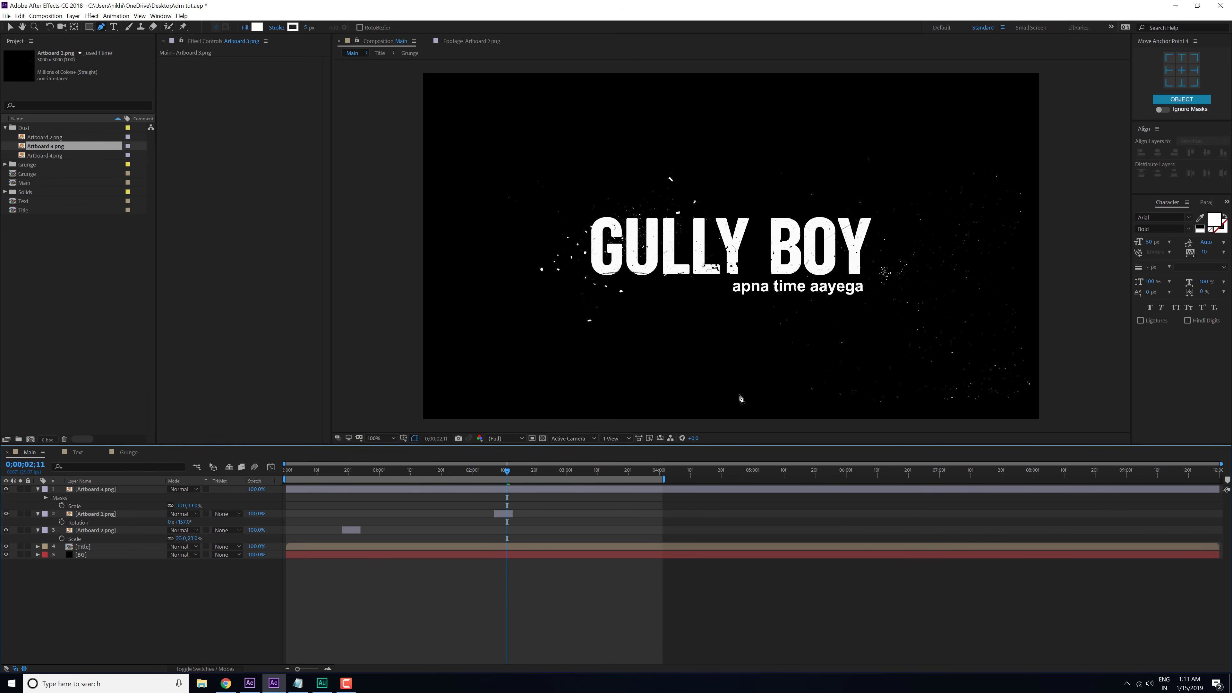
# Step: Trim the Artboard 3.png layer to a short burst from about 0;00;01;06 to about 0;00;01;12
pyautogui.moveTo(507, 472); pyautogui.dragTo(427, 474)
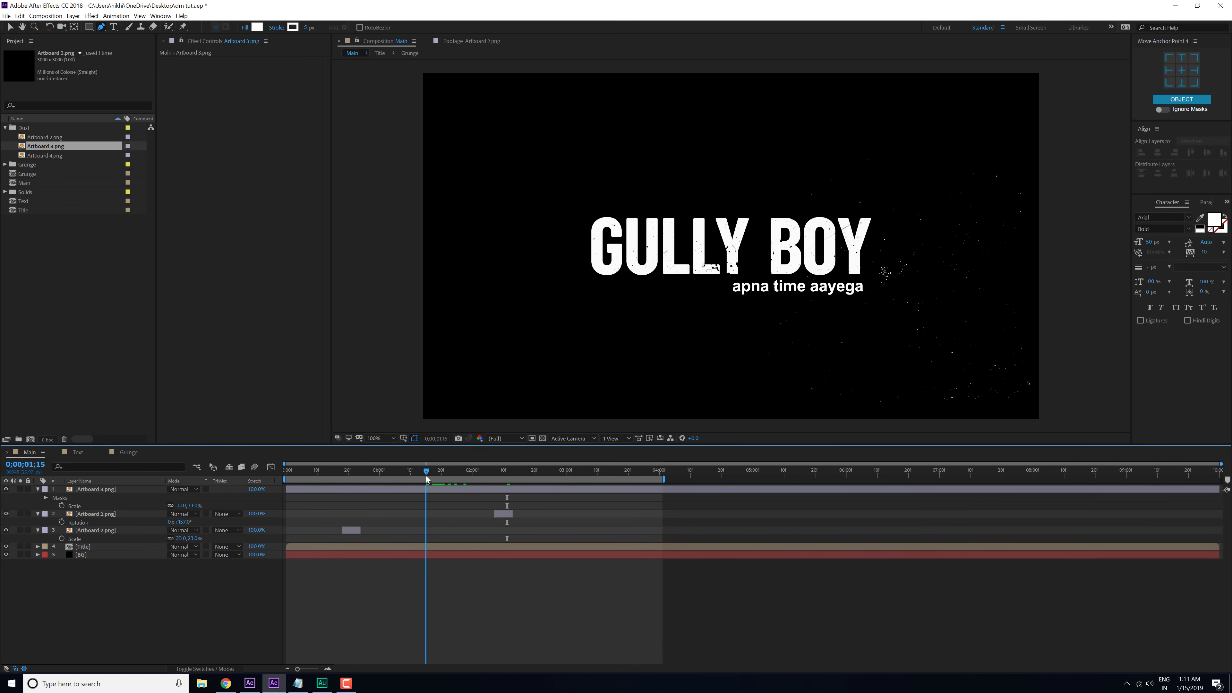
pyautogui.click(301, 489)
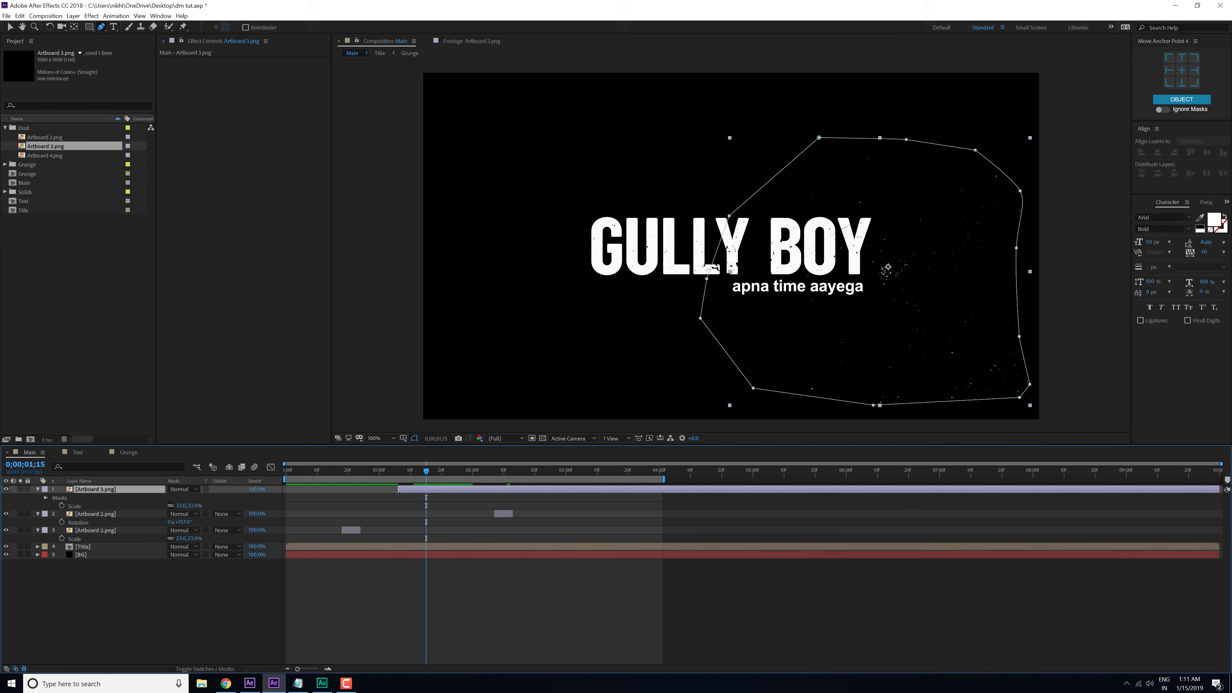
pyautogui.click(424, 473)
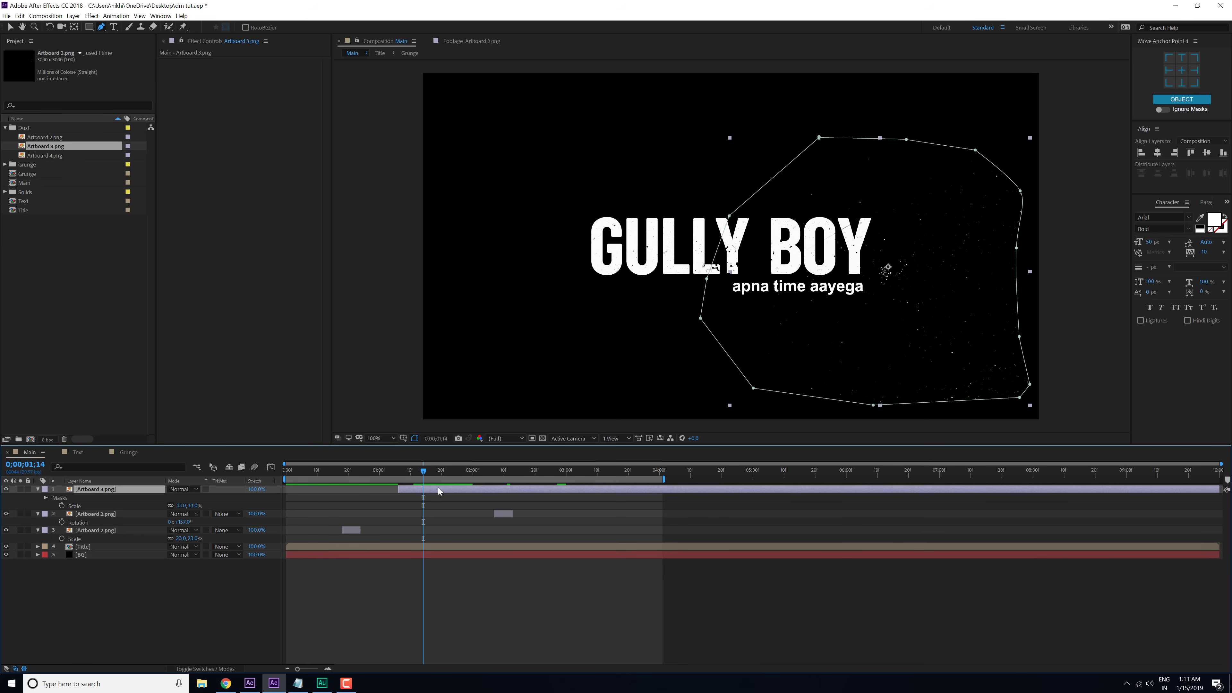
pyautogui.hotkey('alt', ']')
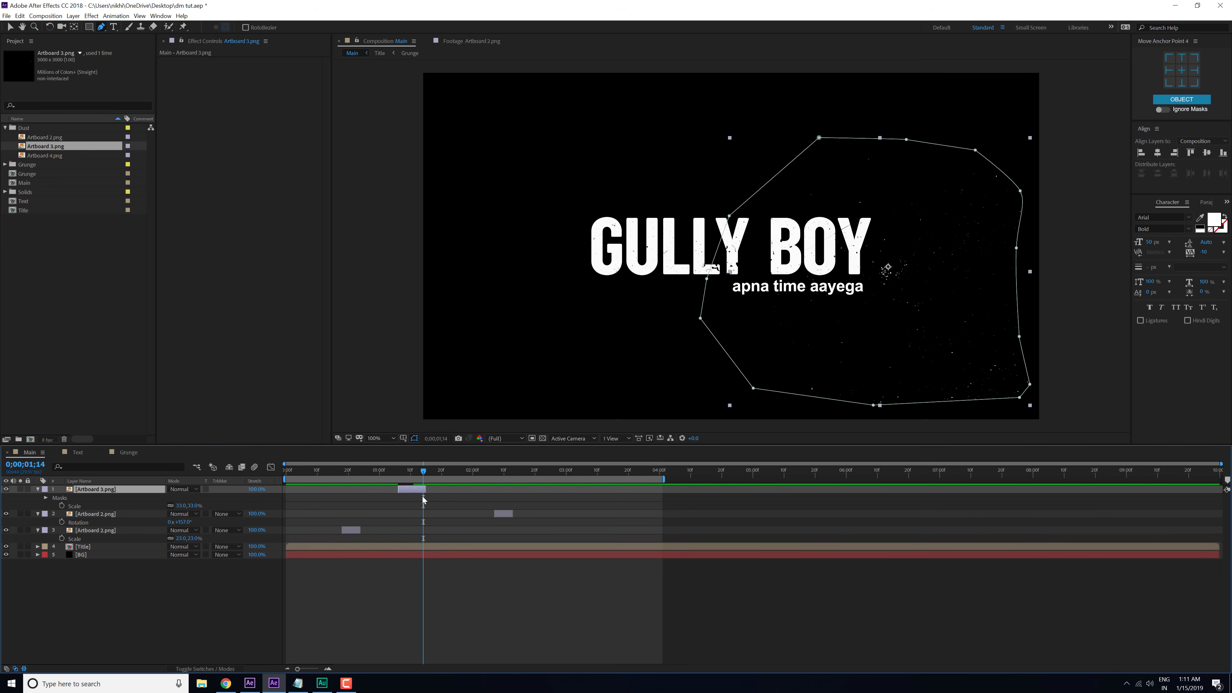
pyautogui.moveTo(423, 488); pyautogui.dragTo(418, 487)
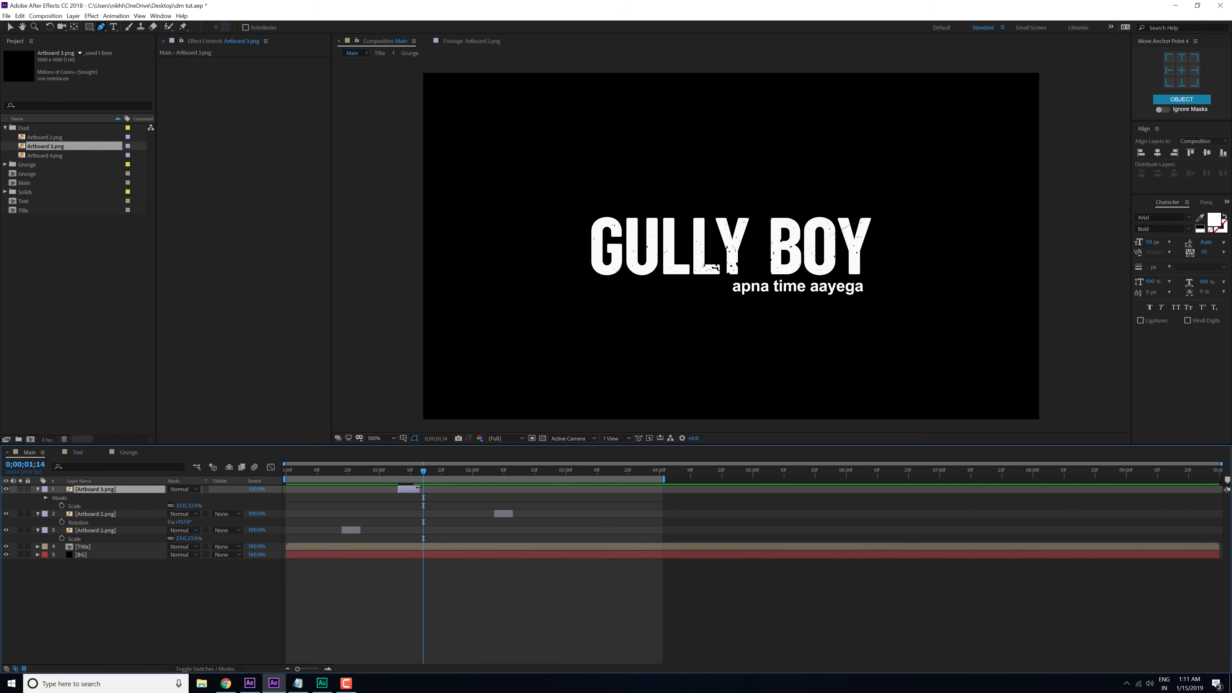
# Step: Move the Artboard 3.png burst to start at about 0;00;00;04 and preview Main from the beginning
pyautogui.click(327, 470)
pyautogui.press('space')
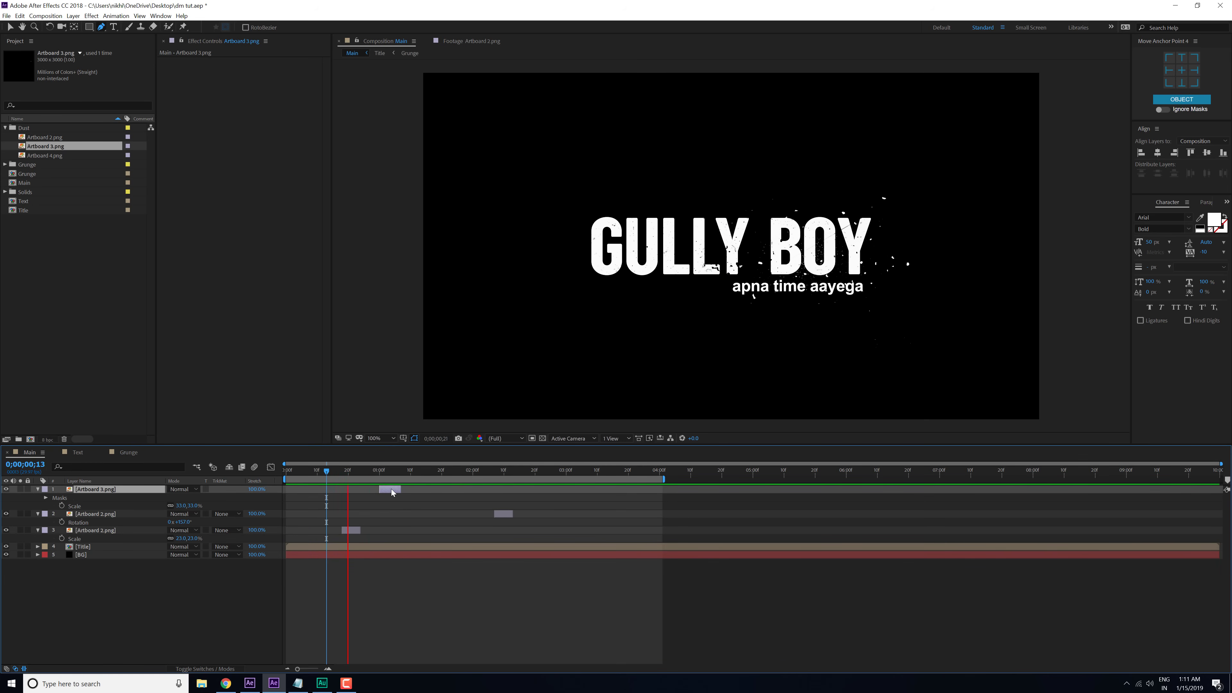
pyautogui.click(379, 472)
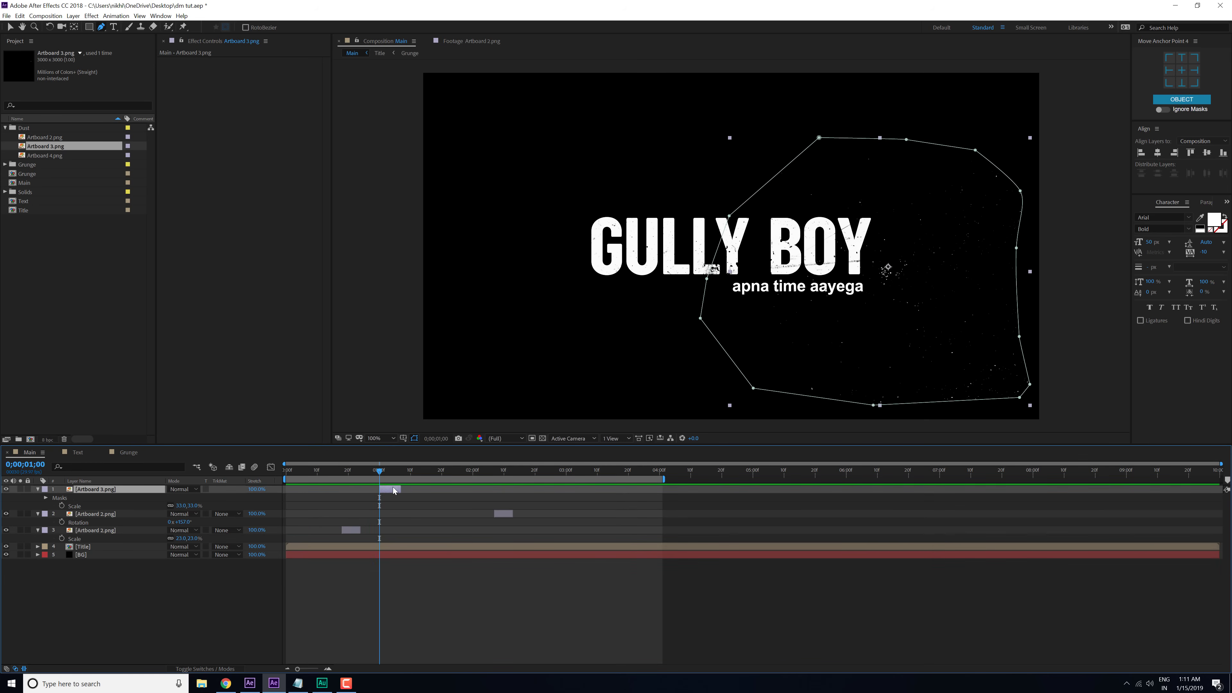
pyautogui.moveTo(383, 488); pyautogui.dragTo(302, 491)
pyautogui.press('Home')
pyautogui.press('space')
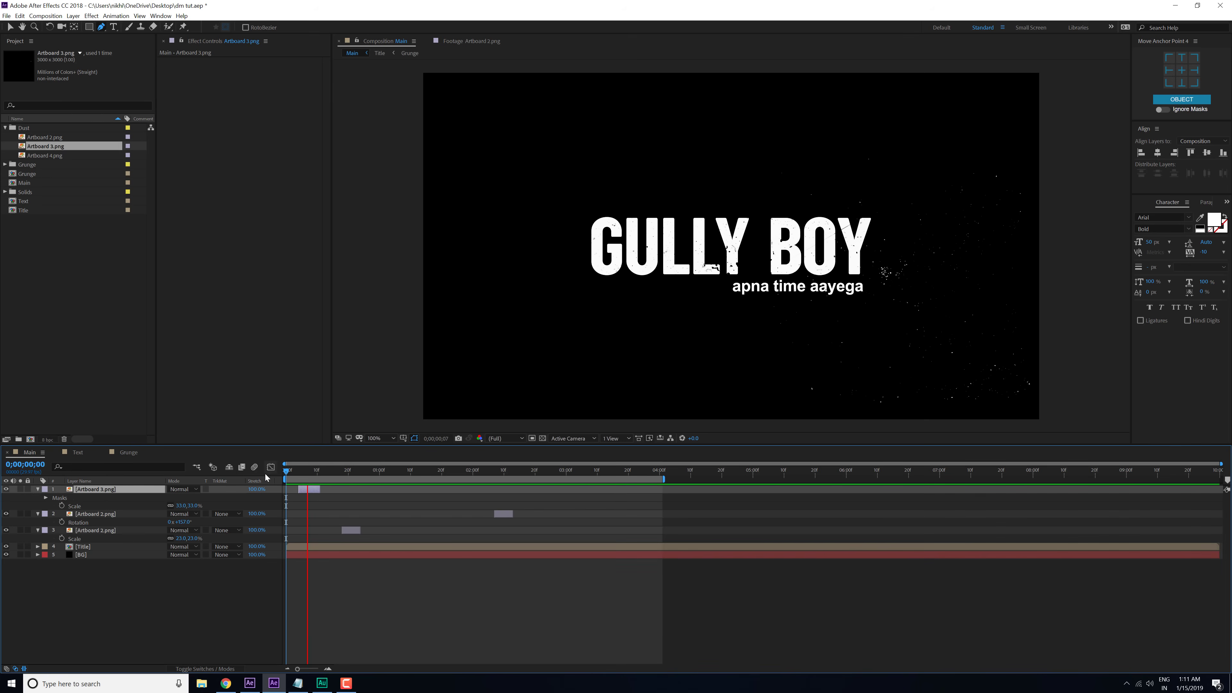
# Step: Duplicate the Artboard 3.png burst and place the copy at about 0;00;01;12
pyautogui.click(417, 469)
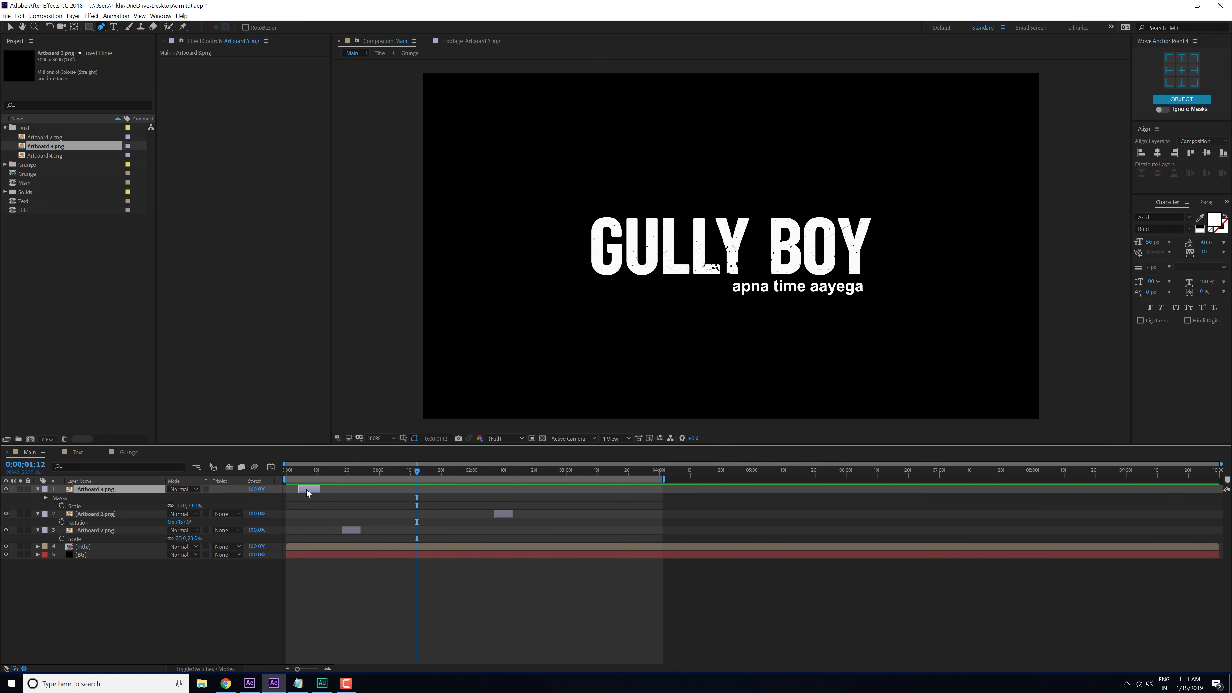
pyautogui.hotkey('ctrl', 'd')
pyautogui.moveTo(308, 490); pyautogui.dragTo(423, 503)
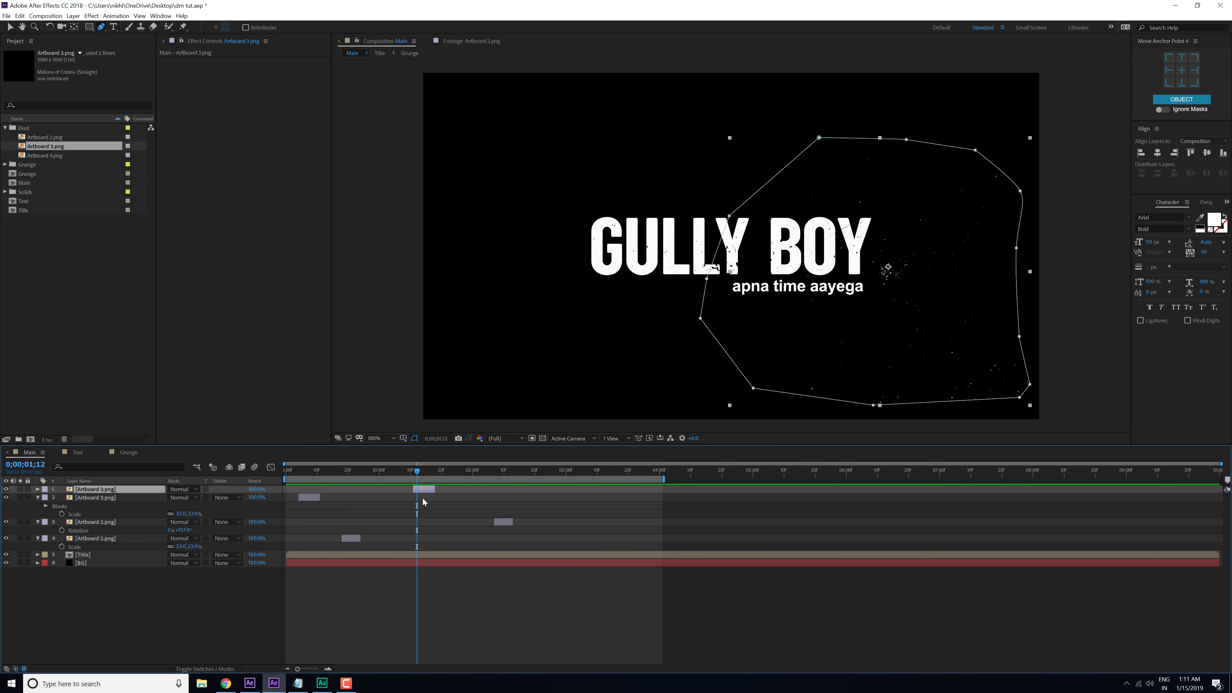
# Step: Rotate the Artboard 3.png copy to 178°, move its dust to the upper-left of the title, and preview the animation
pyautogui.press('r')
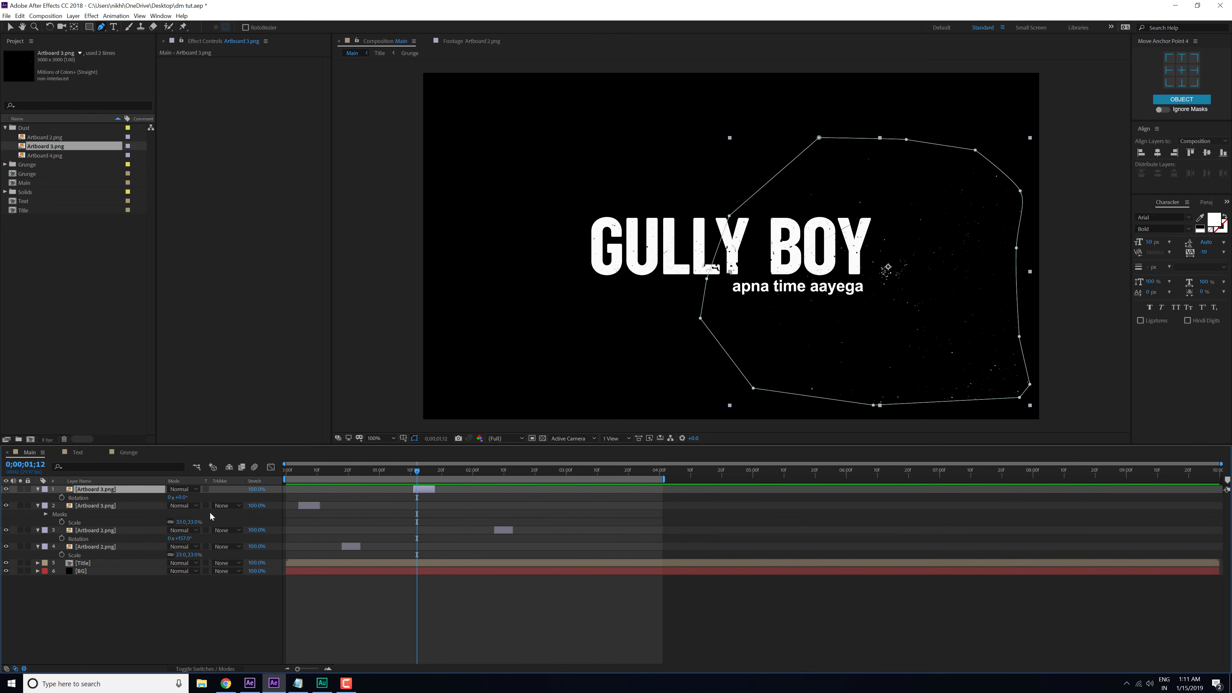
pyautogui.moveTo(184, 500); pyautogui.dragTo(266, 496)
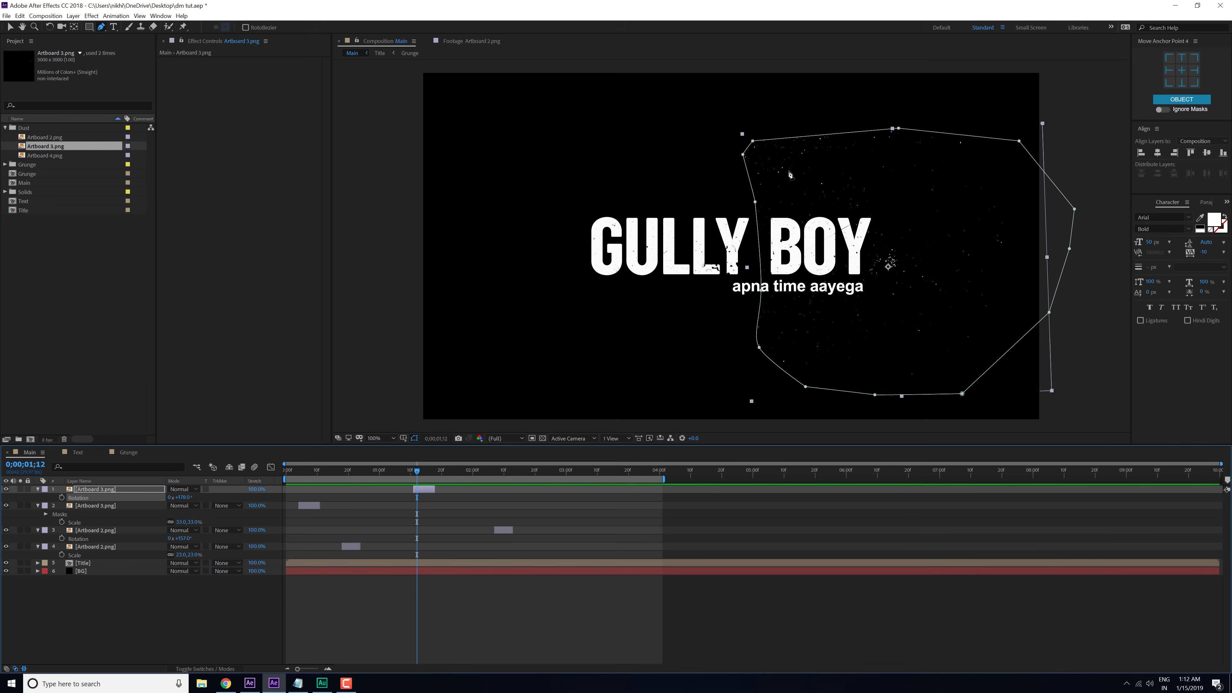
pyautogui.press('v')
pyautogui.moveTo(788, 169); pyautogui.dragTo(475, 118)
pyautogui.click(397, 628)
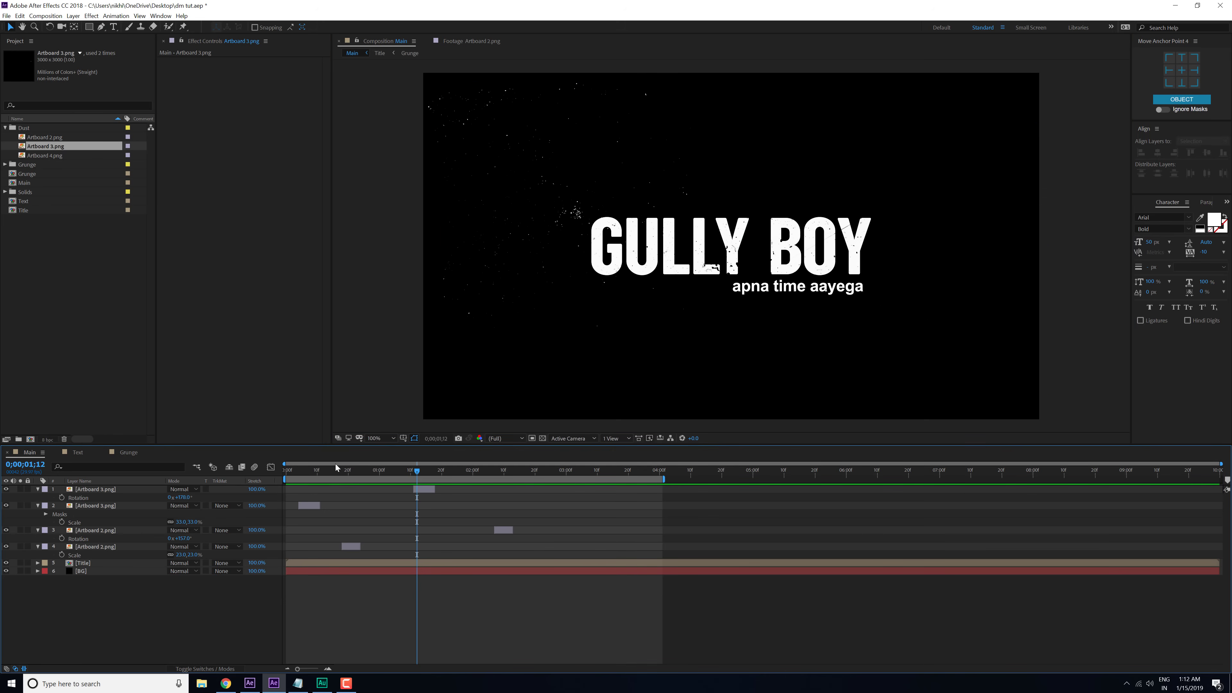
pyautogui.press('space')
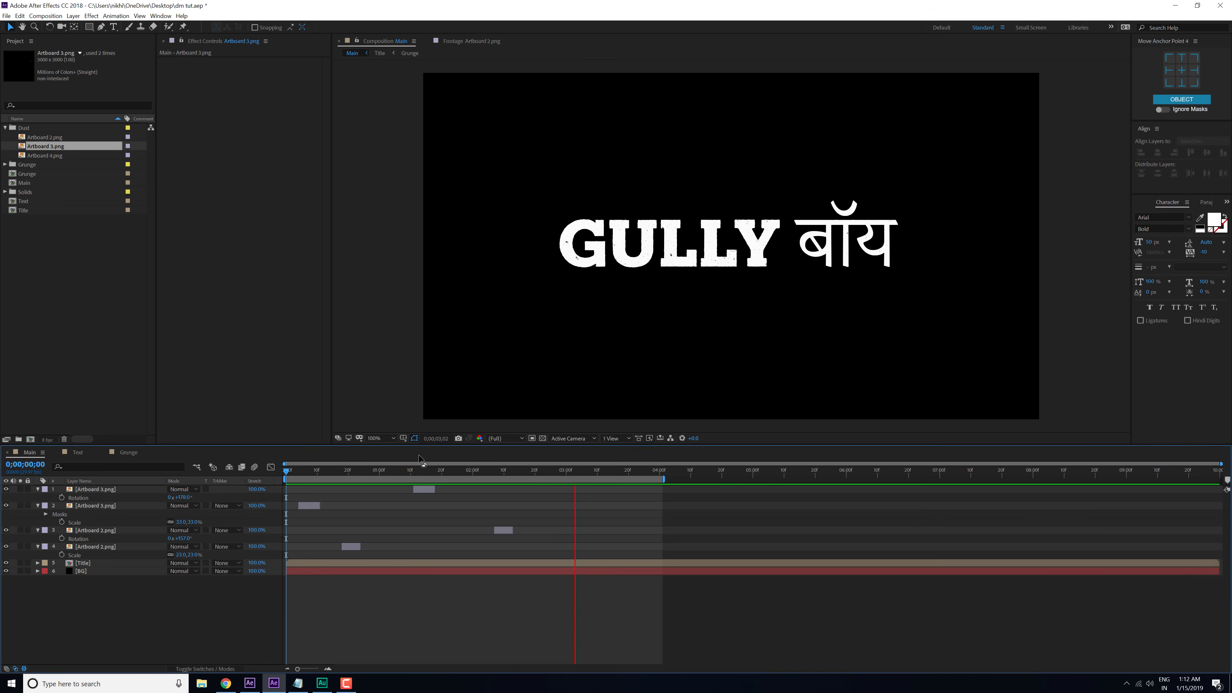
# Step: Add Artboard 4.png to Main as a short burst starting at about 0;00;01;24, scaled to 13%
pyautogui.moveTo(406, 471); pyautogui.dragTo(443, 479)
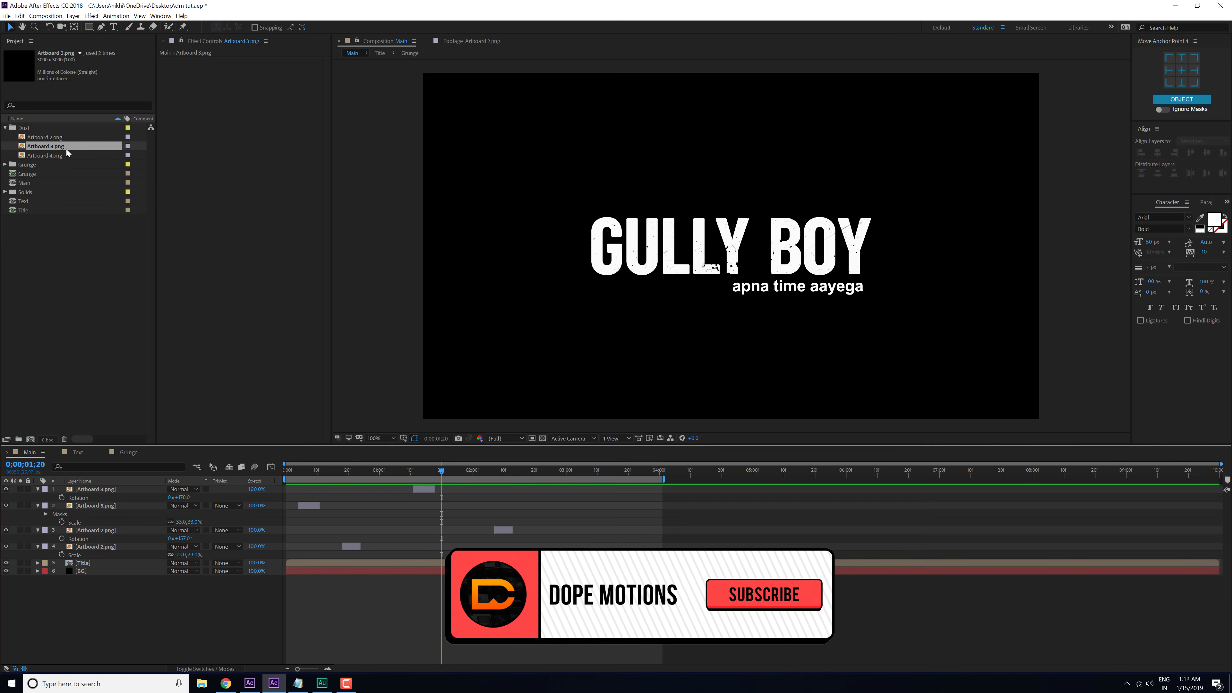
pyautogui.moveTo(67, 154); pyautogui.dragTo(454, 474)
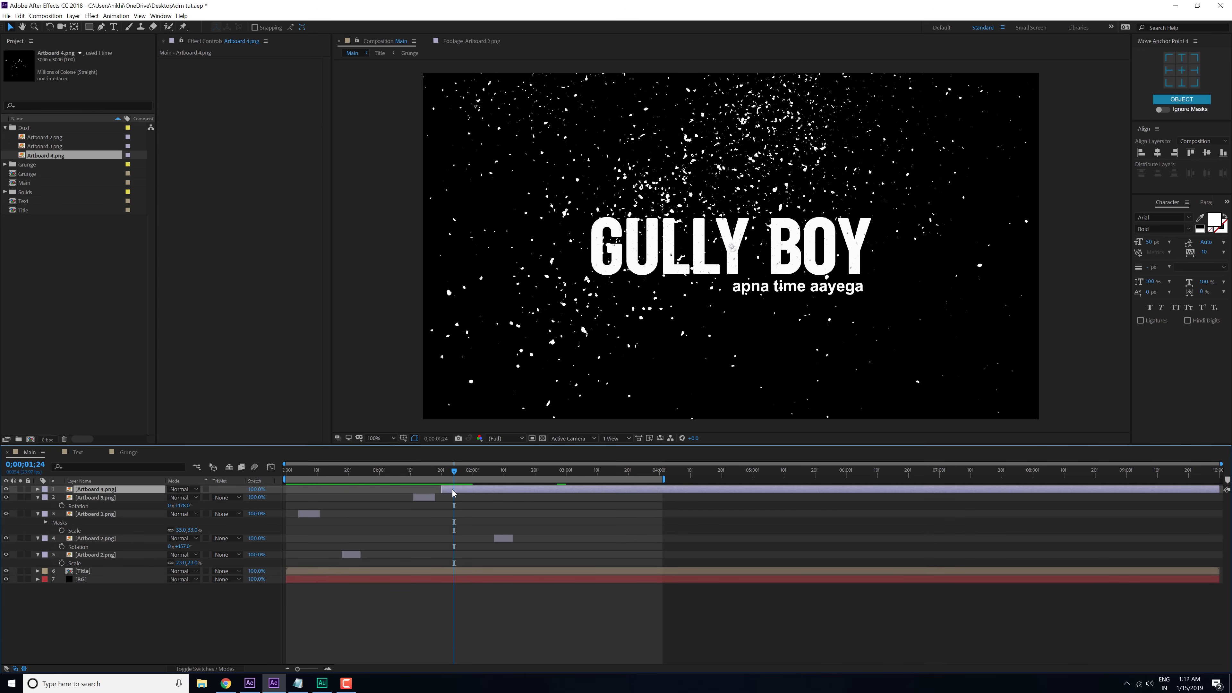
pyautogui.hotkey('alt', ']')
pyautogui.moveTo(452, 490); pyautogui.dragTo(465, 490)
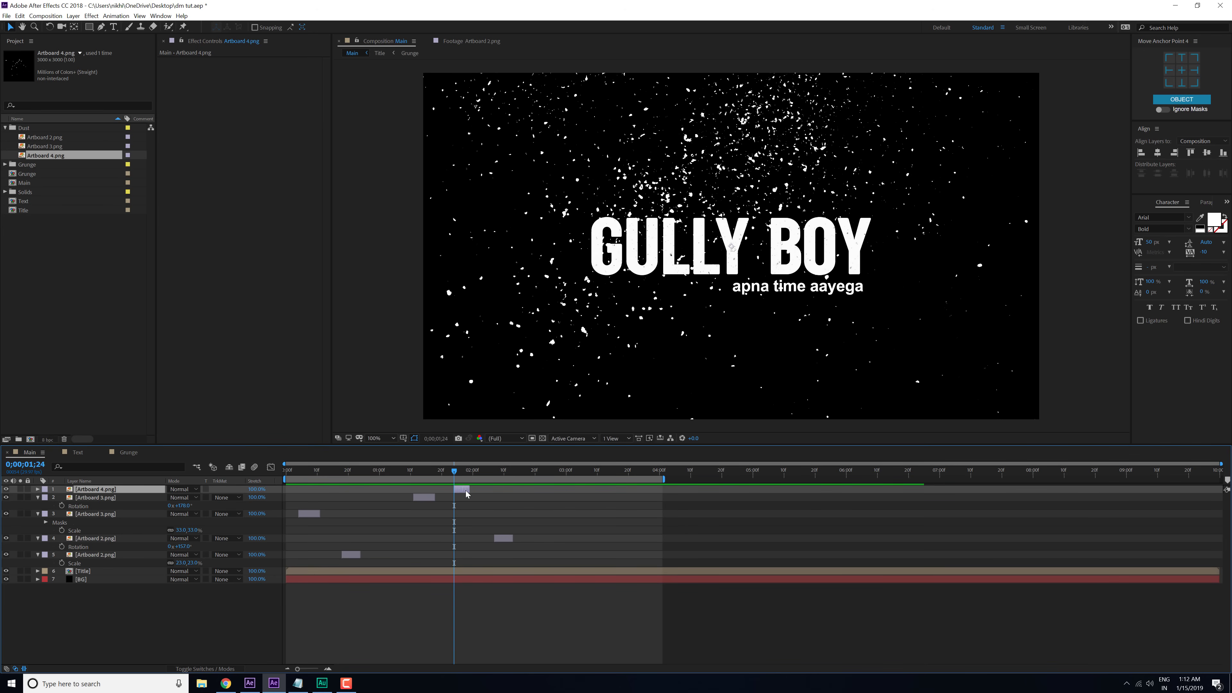
pyautogui.press('s')
pyautogui.moveTo(180, 497); pyautogui.dragTo(160, 505)
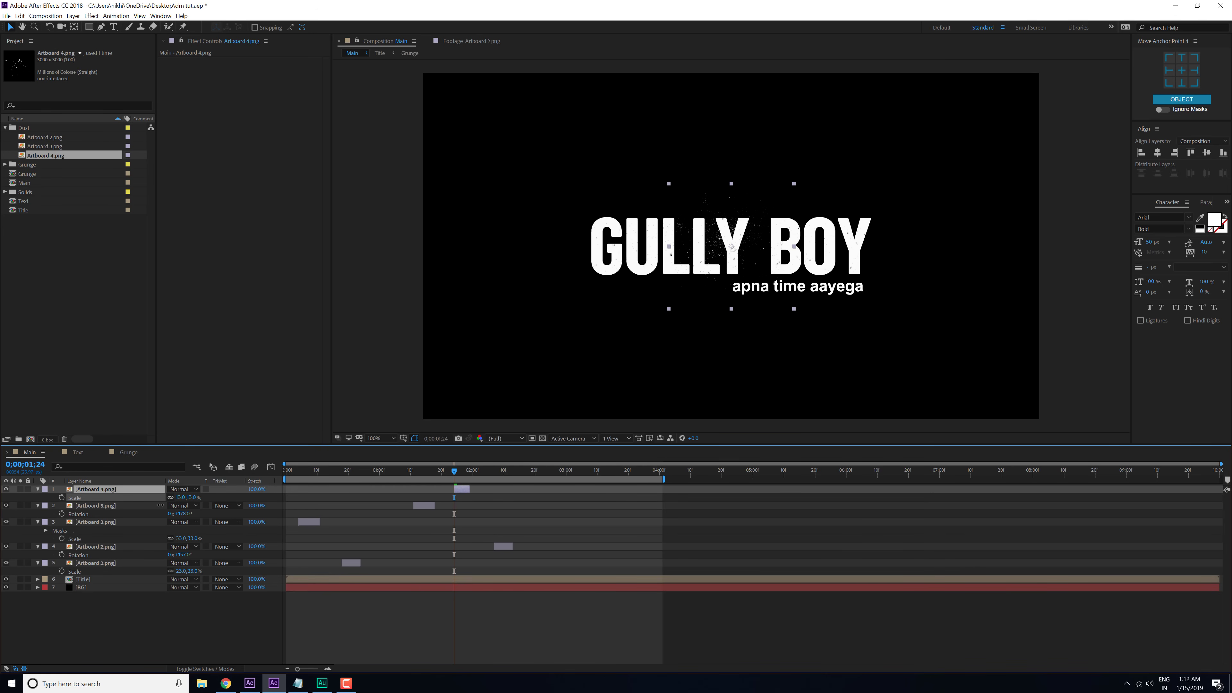
# Step: Duplicate the Artboard 4.png burst to about 0;00;00;27 and place the copy's dust at the title's lower-left edge
pyautogui.click(463, 490)
pyautogui.hotkey('ctrl', 'd')
pyautogui.moveTo(462, 489); pyautogui.dragTo(378, 490)
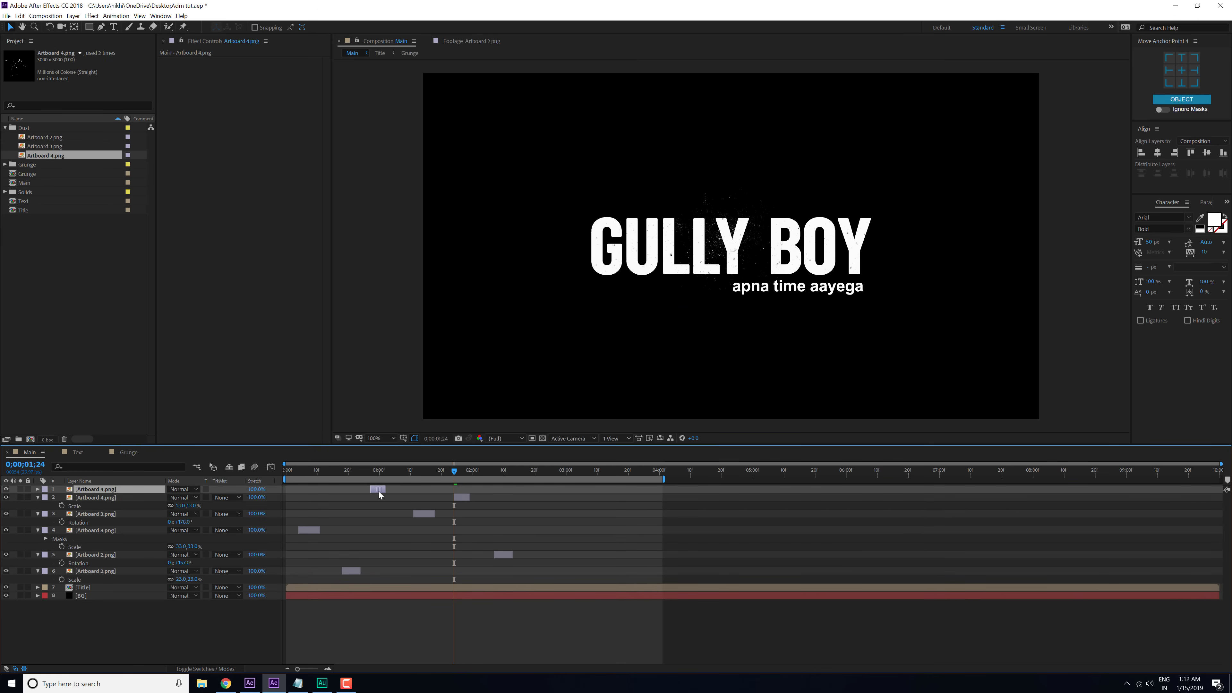
pyautogui.click(380, 472)
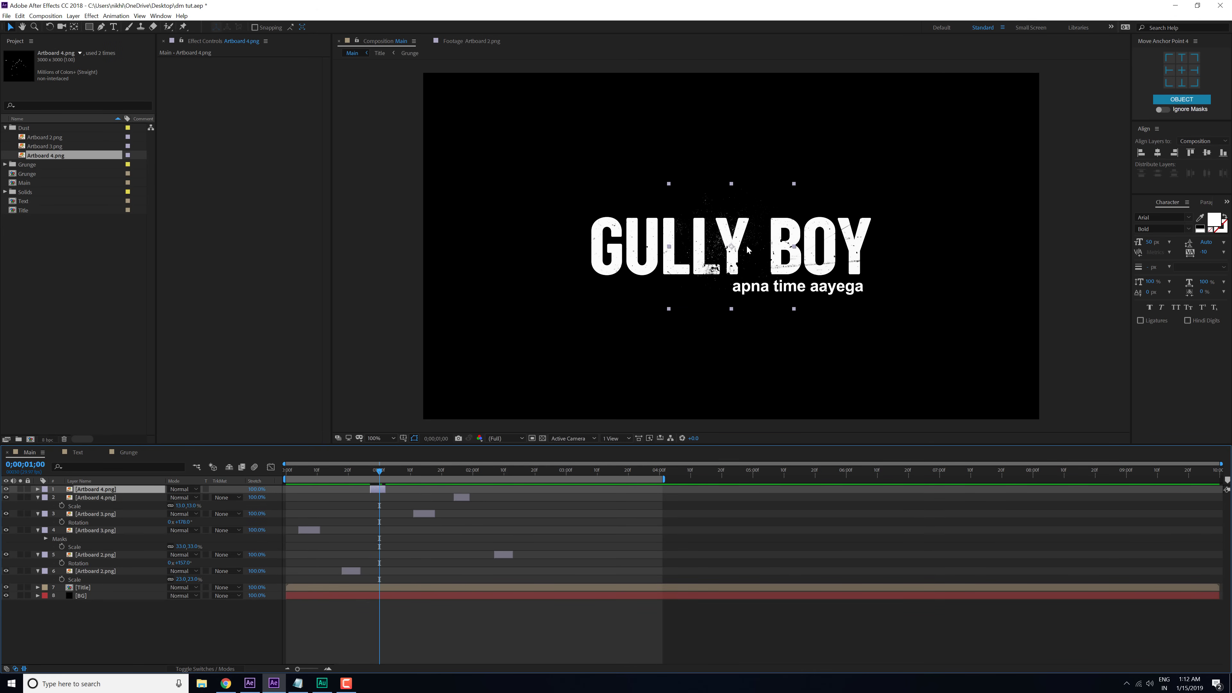
pyautogui.moveTo(738, 267); pyautogui.dragTo(616, 309)
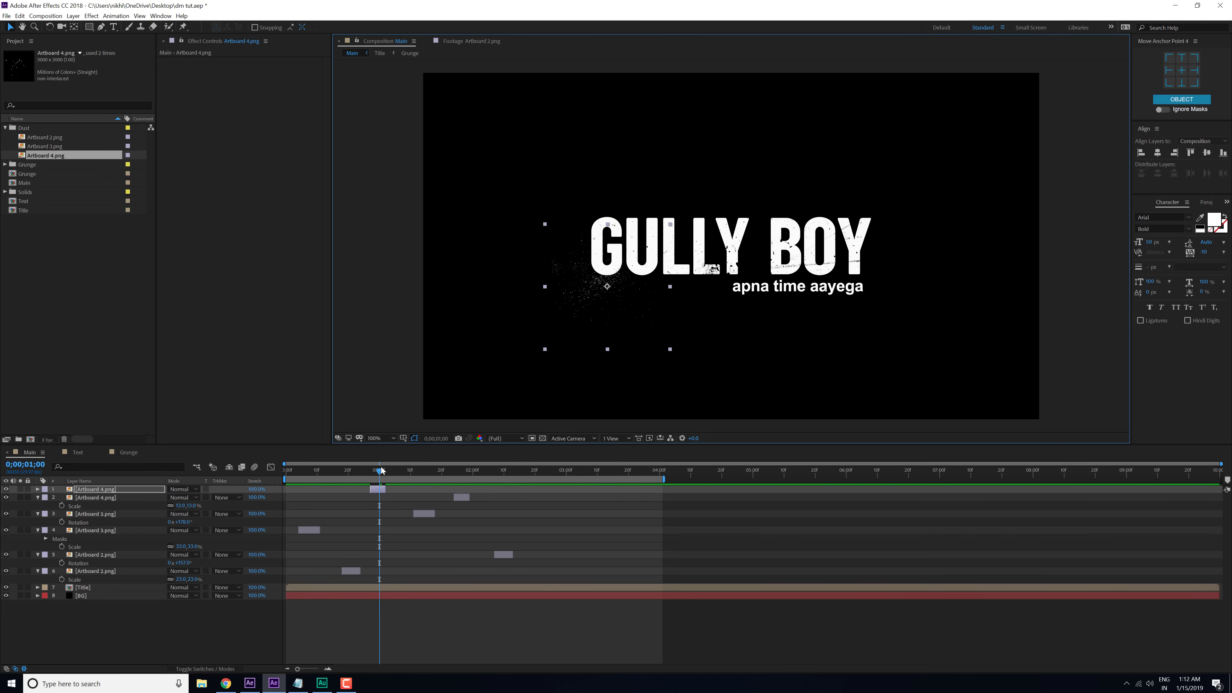
# Step: Shift the early Artboard 4.png burst to about 0;00;00;20 and the first Artboard 2.png burst to about 0;00;00;27, and preview
pyautogui.moveTo(381, 470); pyautogui.dragTo(364, 490)
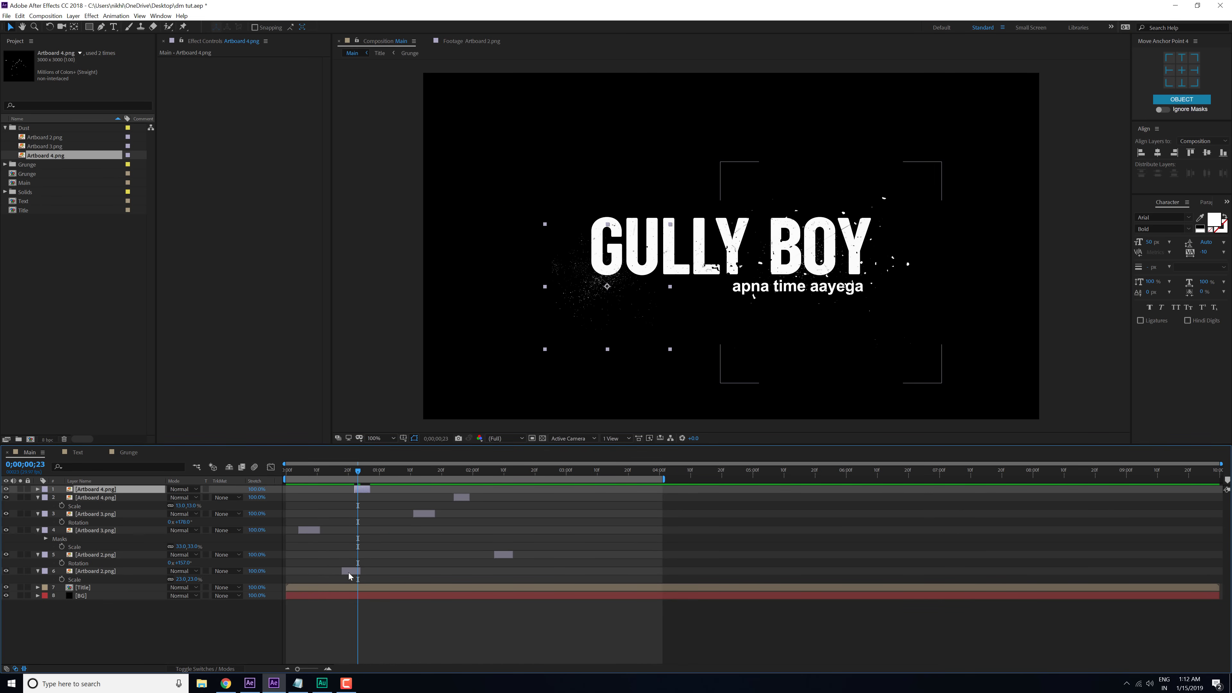
pyautogui.moveTo(348, 573); pyautogui.dragTo(377, 571)
pyautogui.moveTo(363, 492); pyautogui.dragTo(298, 473)
pyautogui.press('space')
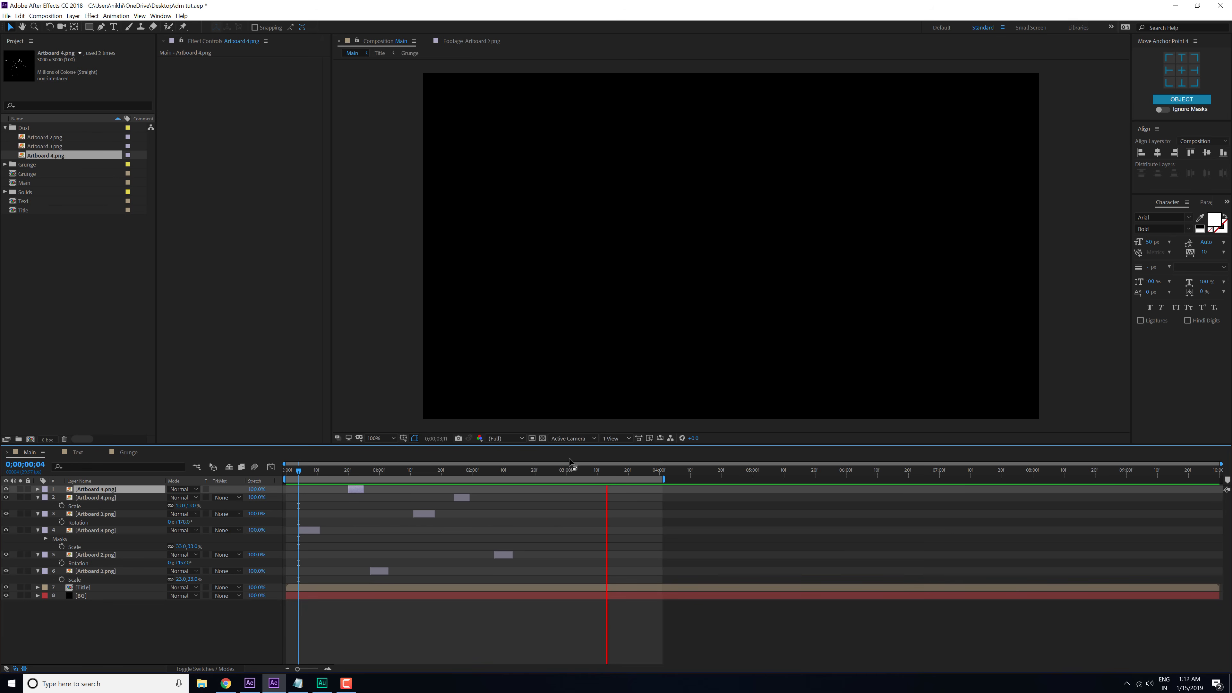
# Step: Duplicate the Artboard 4.png burst at 0;00;01;24 and place the copy at about 0;00;02;14
pyautogui.click(520, 473)
pyautogui.click(461, 498)
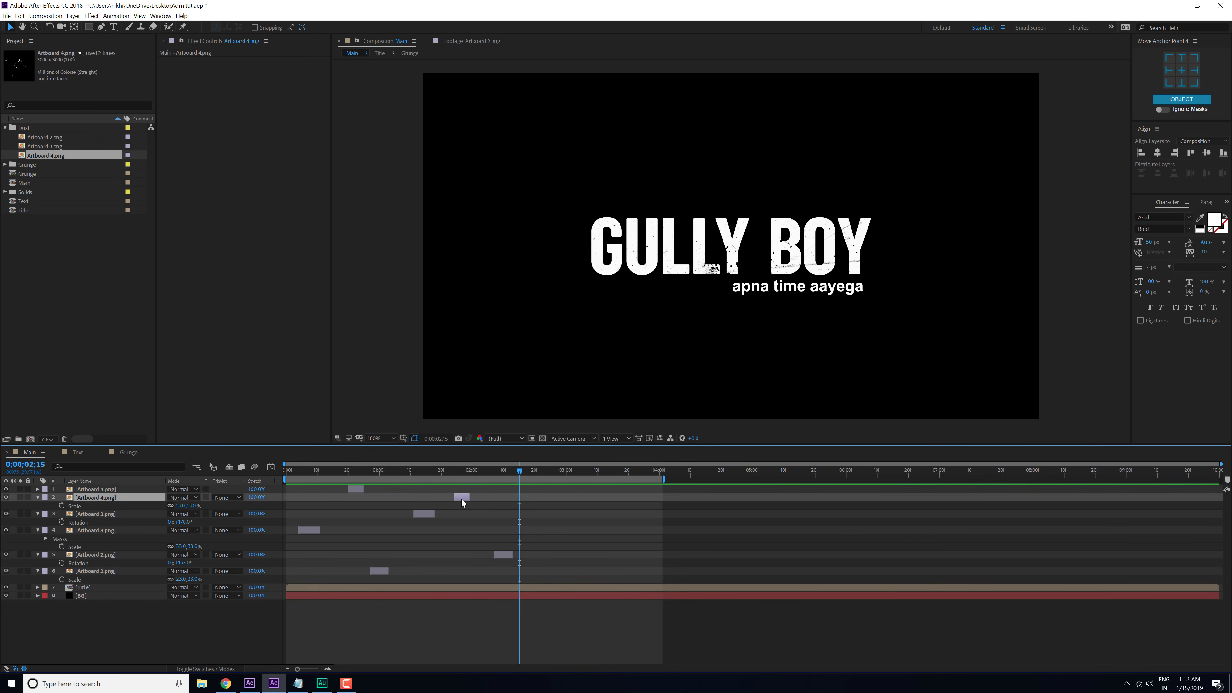
pyautogui.hotkey('ctrl', 'd')
pyautogui.moveTo(461, 498); pyautogui.dragTo(524, 499)
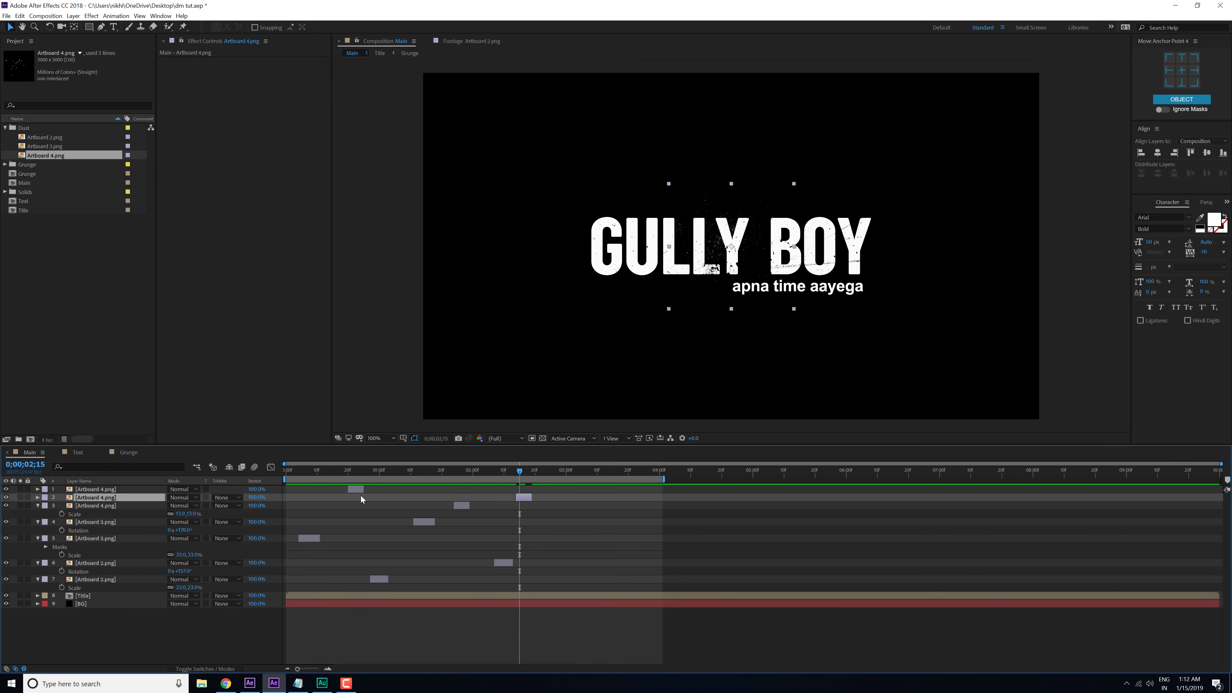
# Step: Duplicate the later Artboard 2.png burst and place the copy at about 0;00;02;26
pyautogui.click(502, 565)
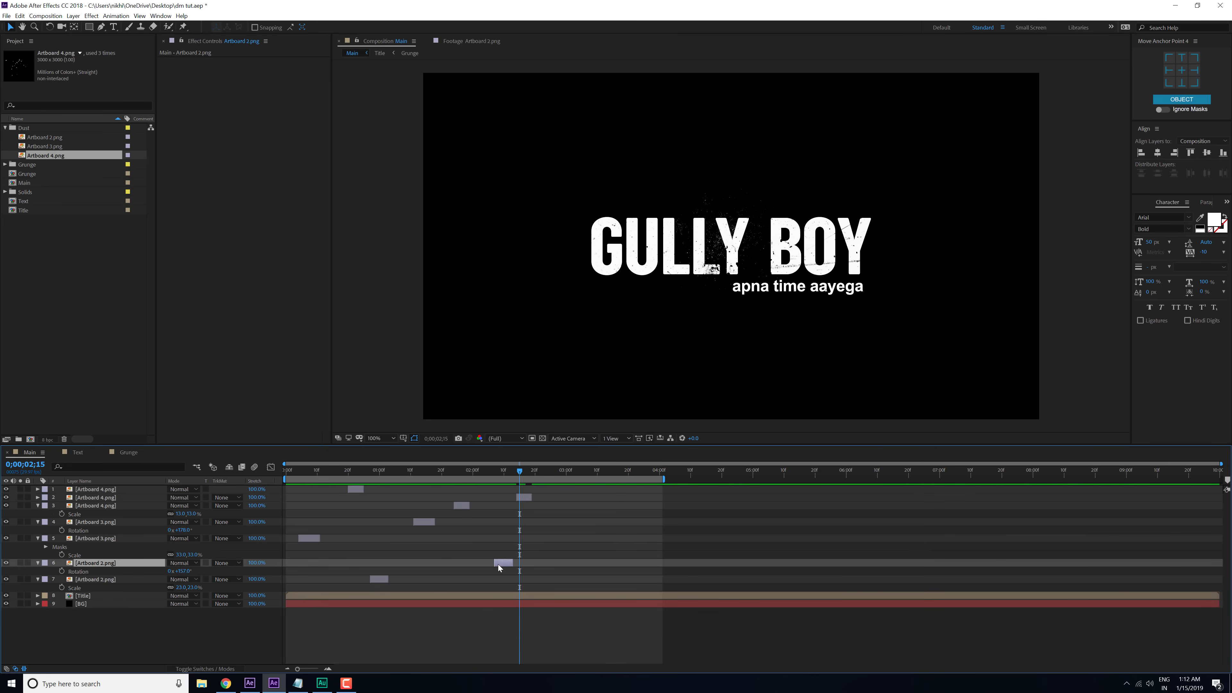
pyautogui.hotkey('ctrl', 'd')
pyautogui.moveTo(498, 564); pyautogui.dragTo(554, 568)
pyautogui.moveTo(551, 469); pyautogui.dragTo(566, 476)
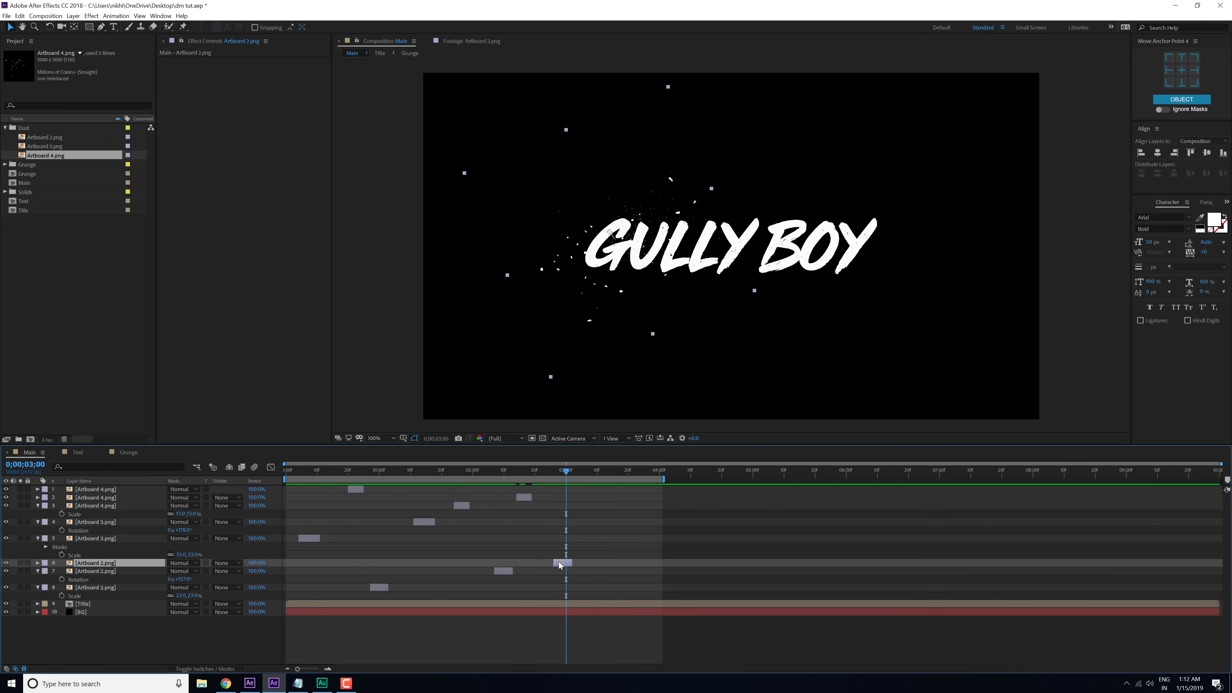
# Step: Move the new Artboard 2.png copy's dust over the word BOY and rotate it to 1x+19°
pyautogui.moveTo(591, 263); pyautogui.dragTo(776, 262)
pyautogui.press('r')
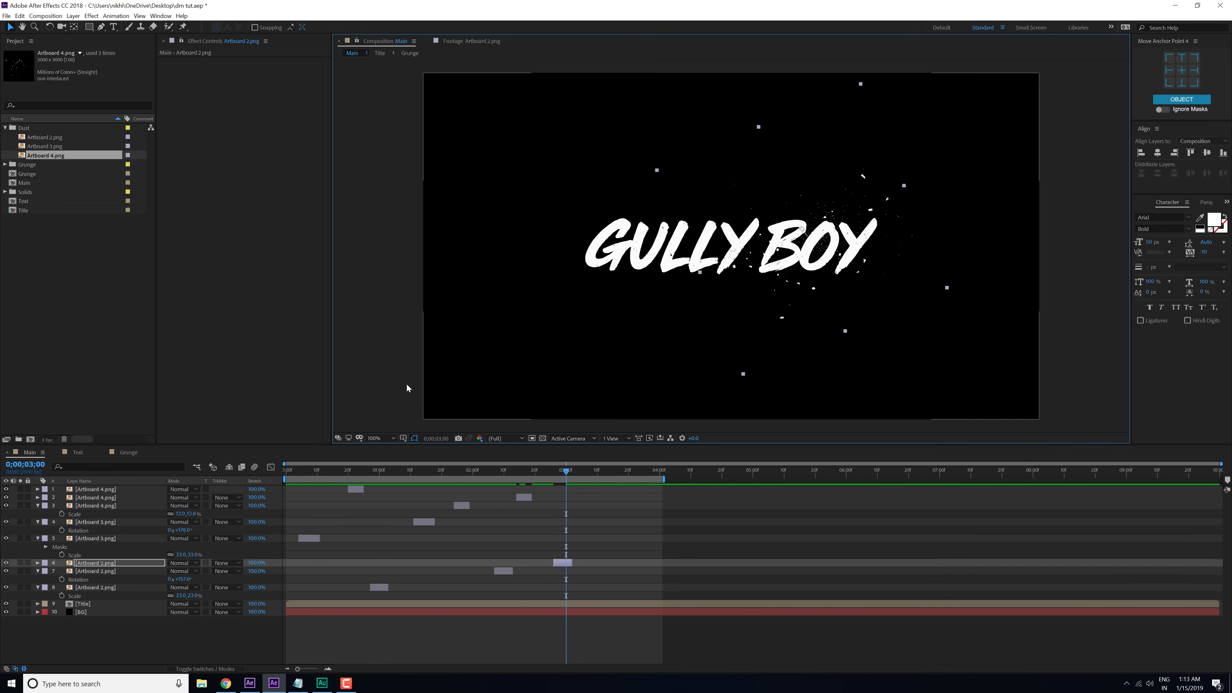
pyautogui.moveTo(188, 573); pyautogui.dragTo(292, 572)
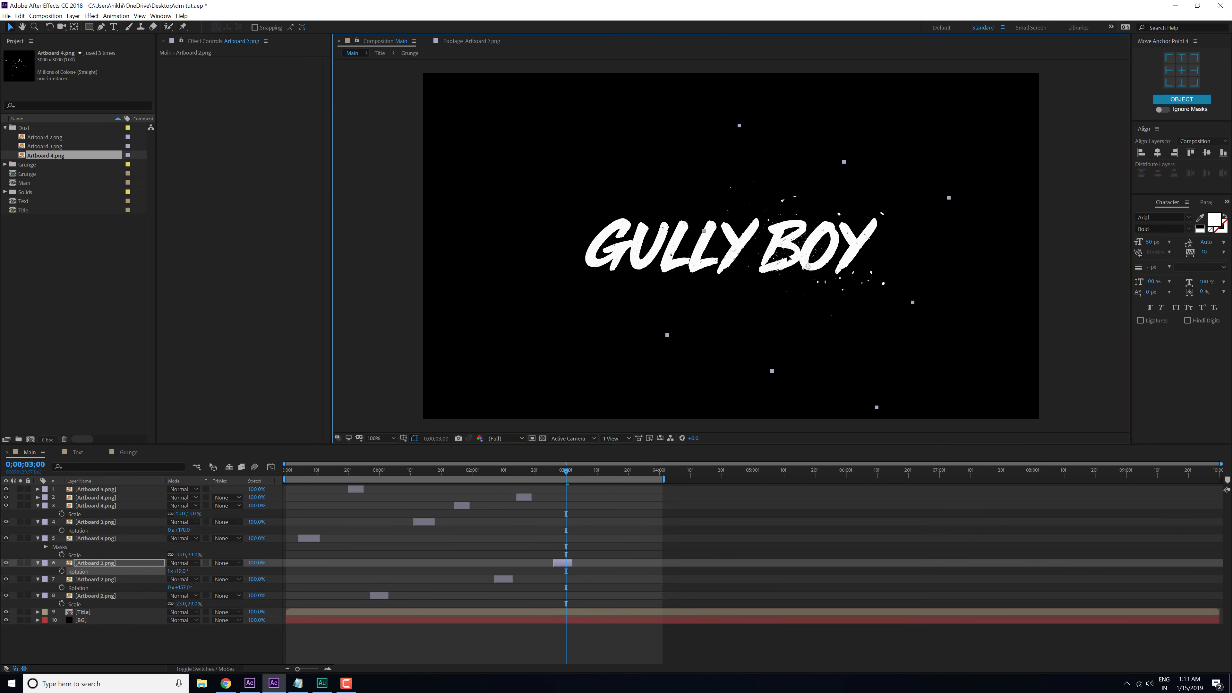
# Step: Scale the new Artboard 2.png copy to about 16% and preview Main from the beginning
pyautogui.press('s')
pyautogui.moveTo(196, 571); pyautogui.dragTo(184, 572)
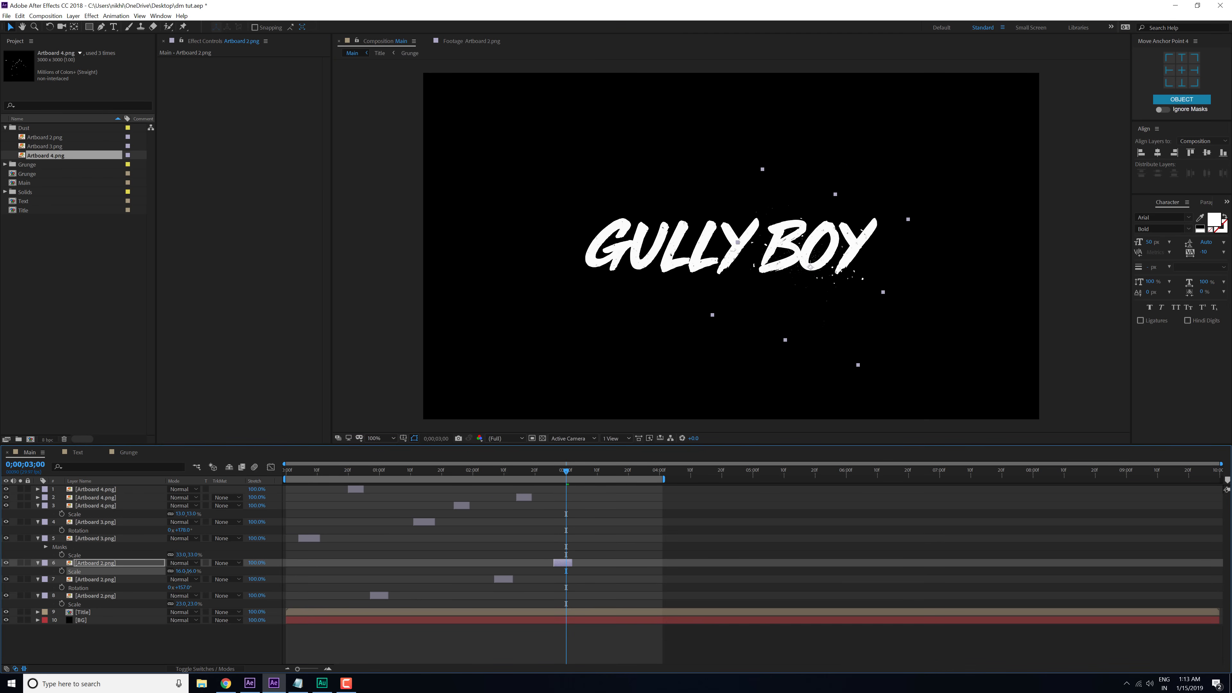
pyautogui.click(371, 648)
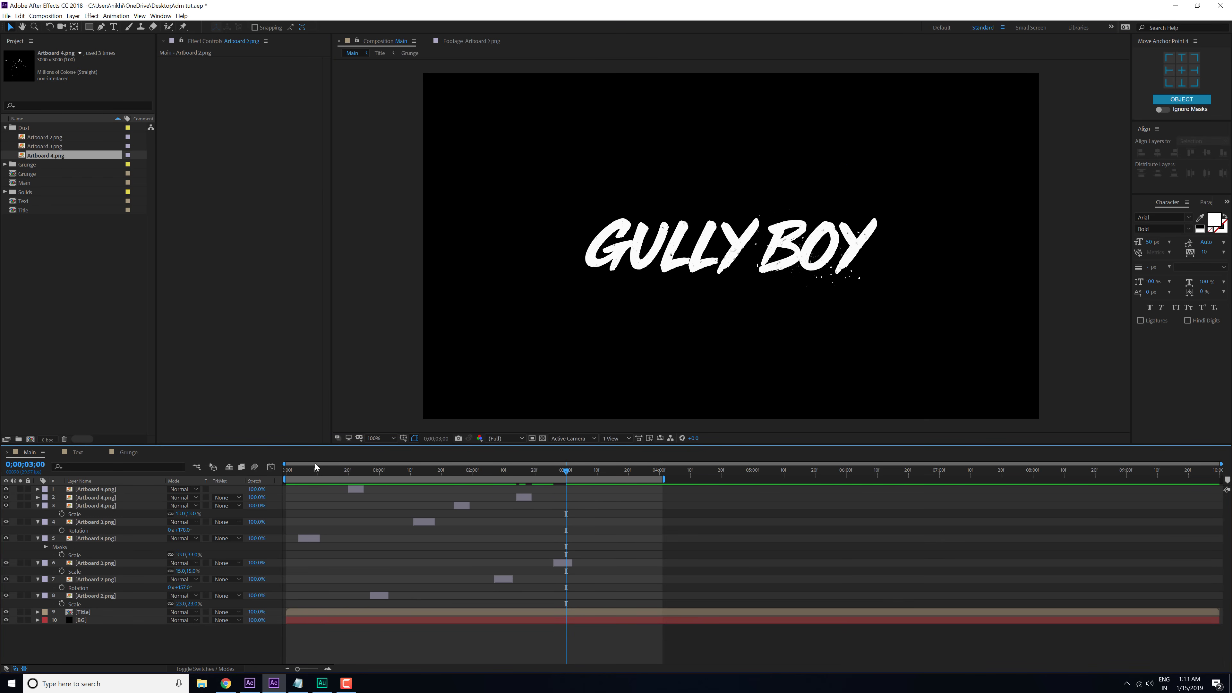
pyautogui.press('space')
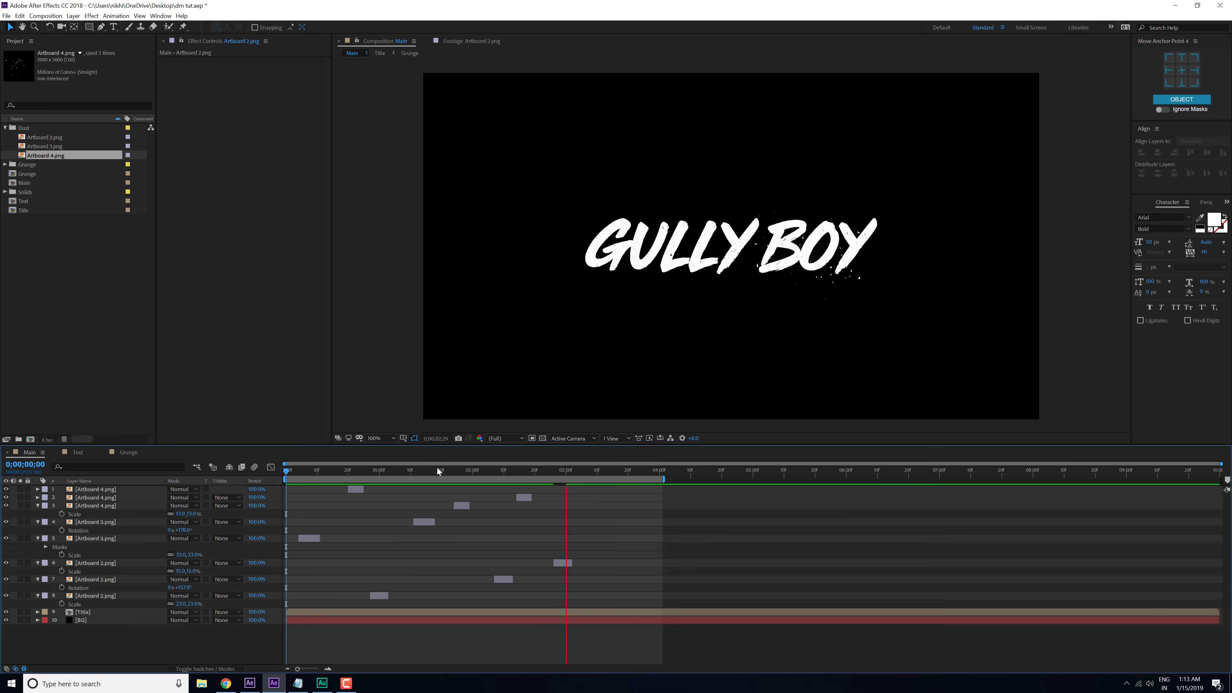
# Step: Collapse the revealed properties of all layers in the Main timeline
pyautogui.moveTo(416, 469); pyautogui.dragTo(391, 479)
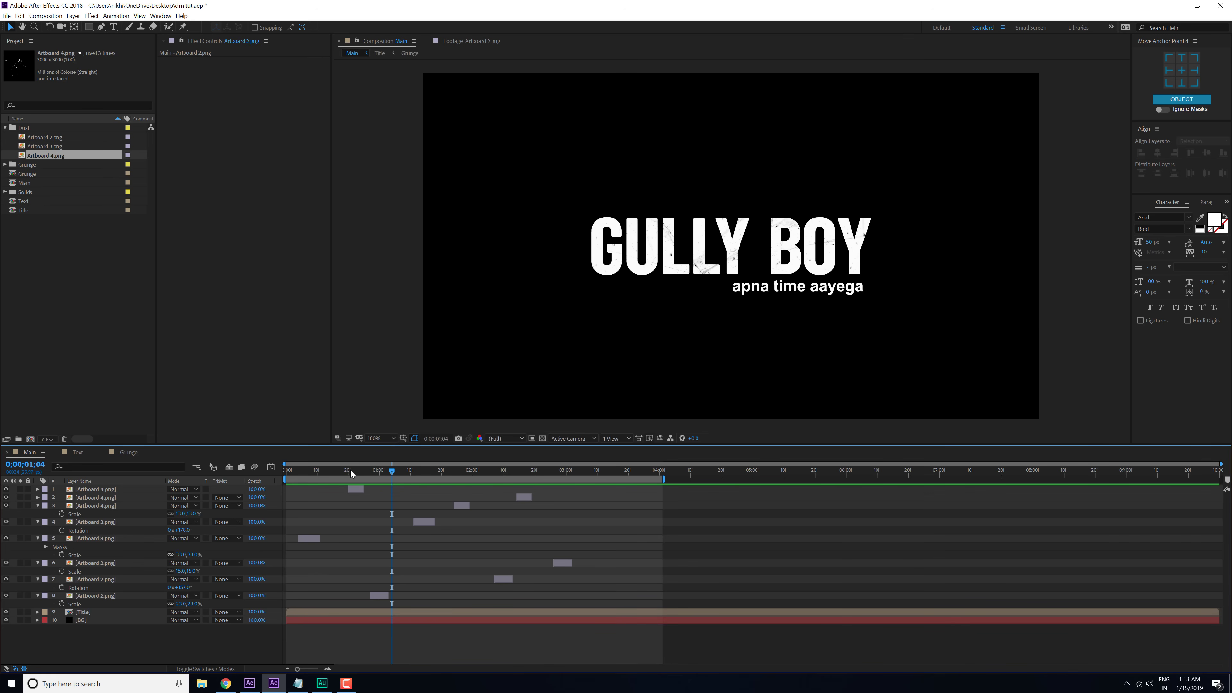
pyautogui.moveTo(354, 470); pyautogui.dragTo(365, 472)
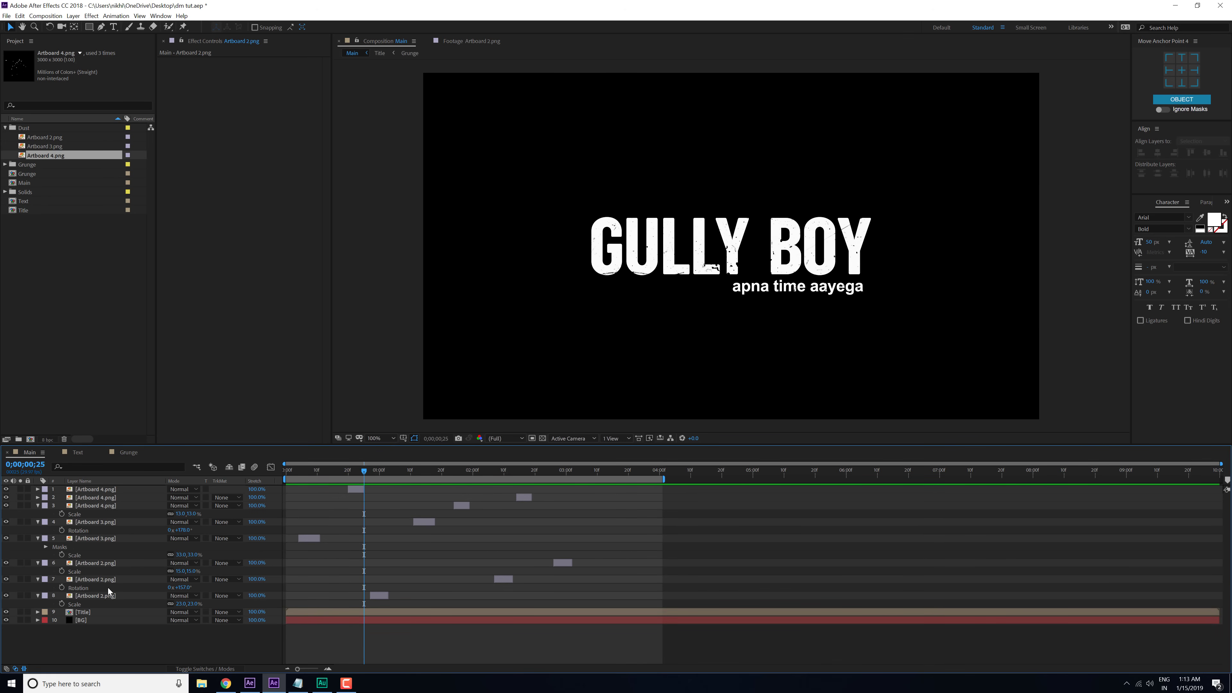
pyautogui.hotkey('ctrl', 'a')
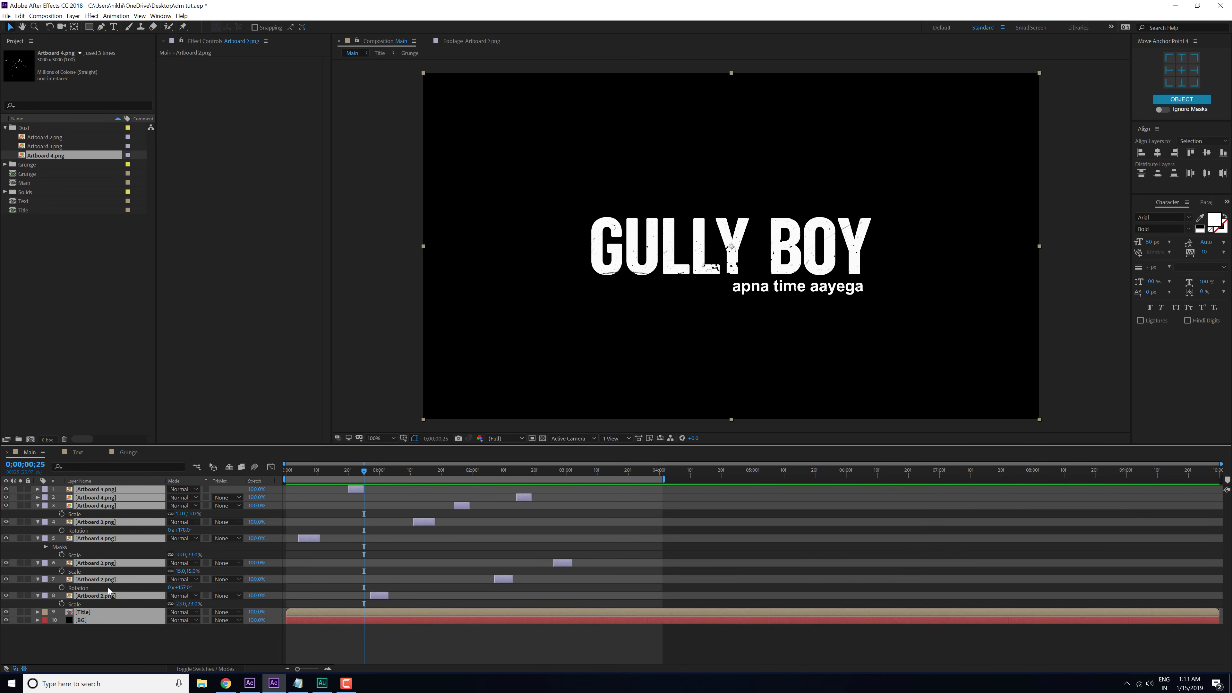
pyautogui.press('u')
pyautogui.click(125, 599)
# Step: Add the Text composition to Main directly above the Title layer, with the time at 0;00;00;20, and check it briefly in solo
pyautogui.press('pageup')
pyautogui.press('pageup')
pyautogui.press('pageup')
pyautogui.press('pageup')
pyautogui.press('pageup')
pyautogui.click(71, 247)
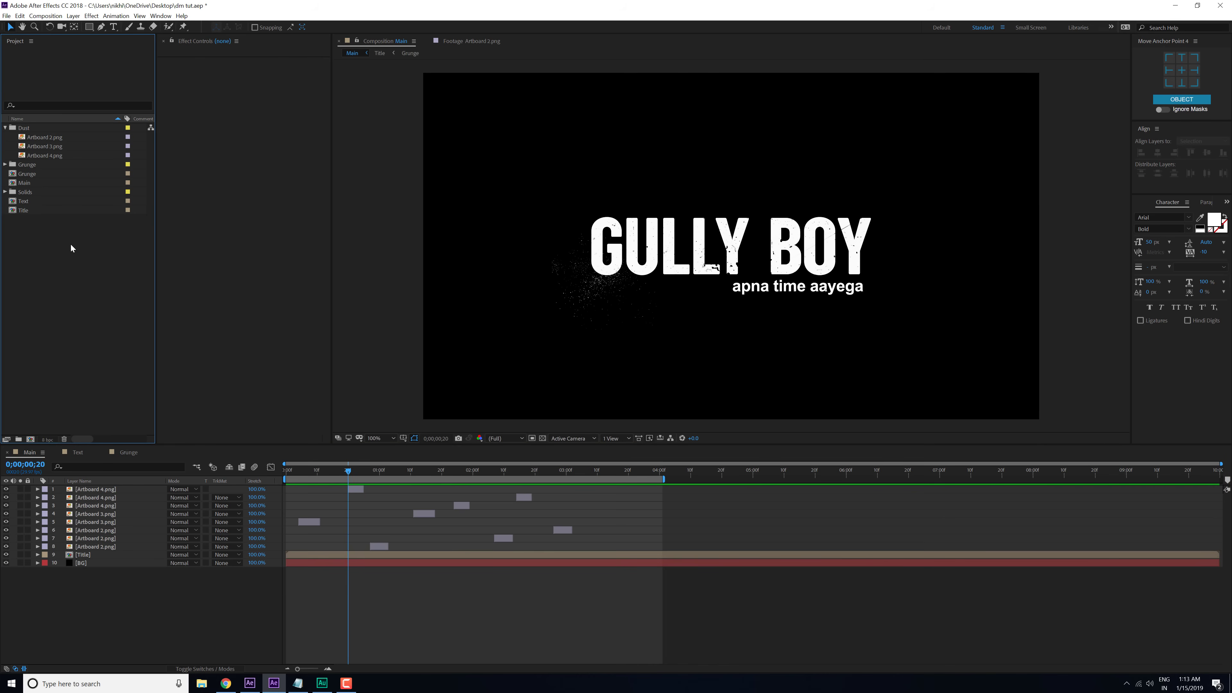
pyautogui.click(22, 202)
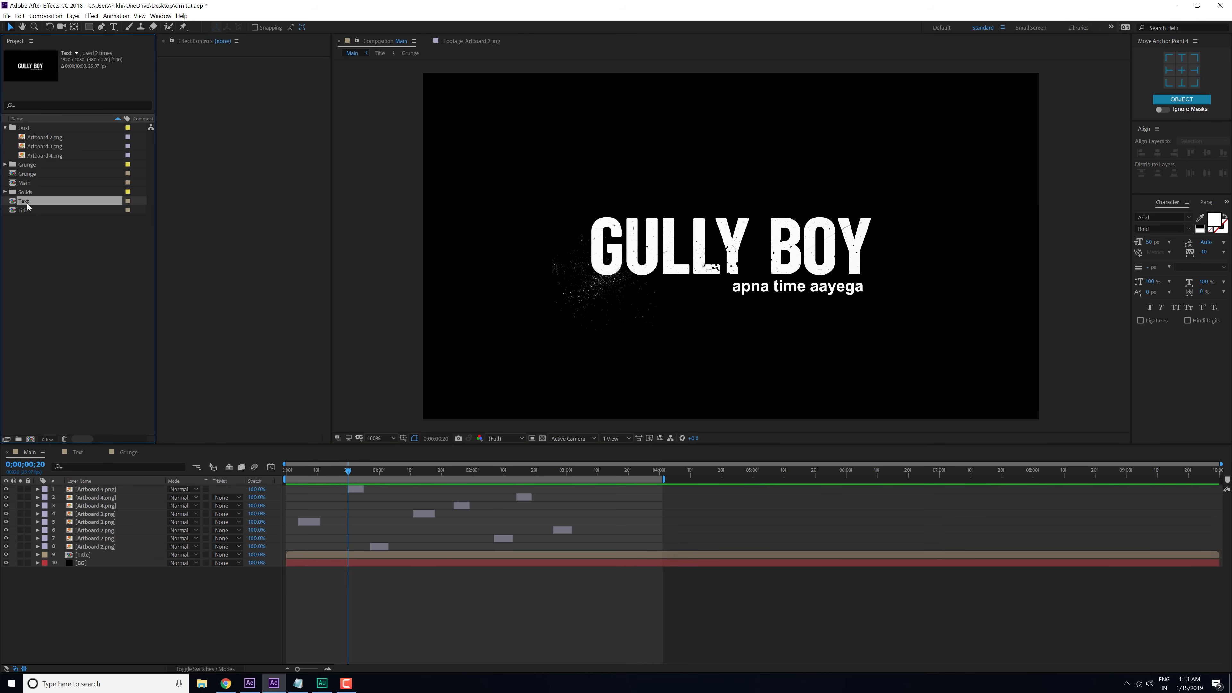
pyautogui.moveTo(67, 326); pyautogui.dragTo(91, 560)
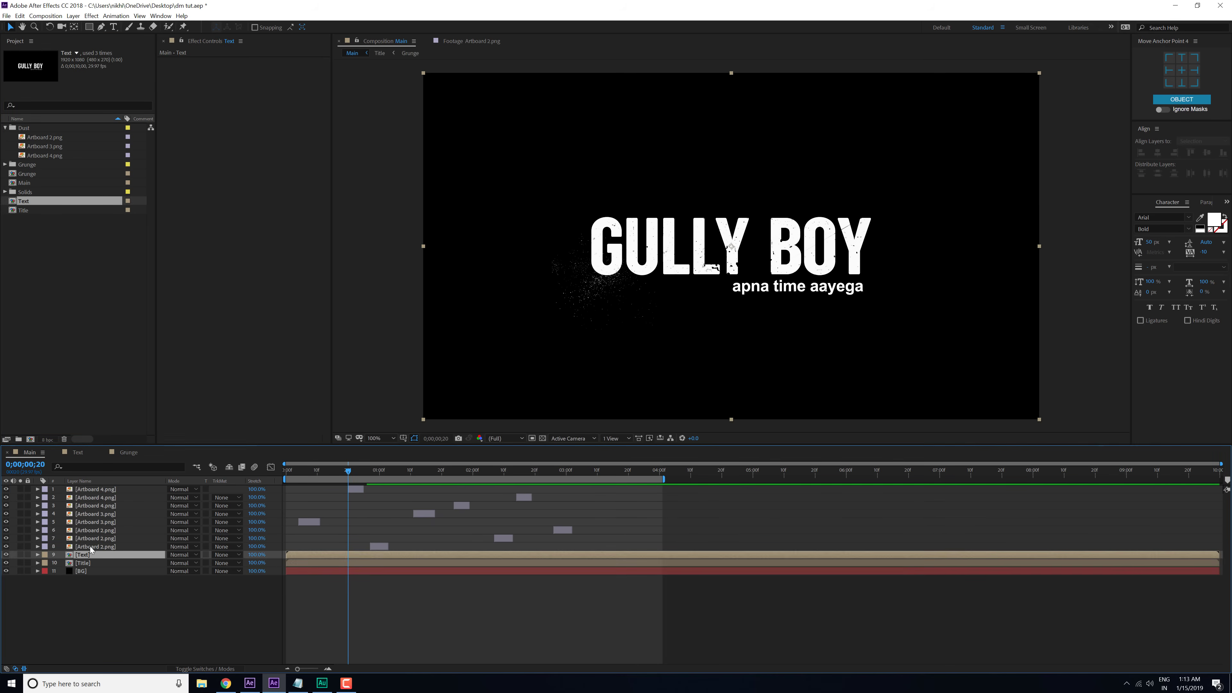
pyautogui.press('.')
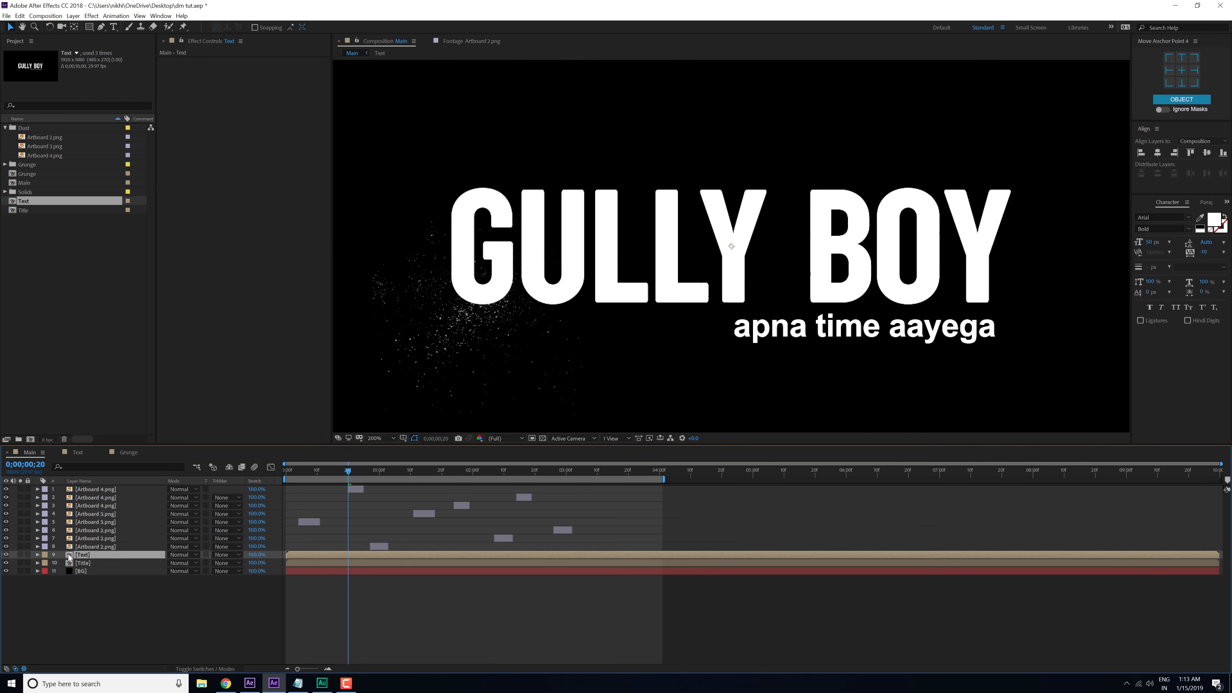
pyautogui.click(20, 554)
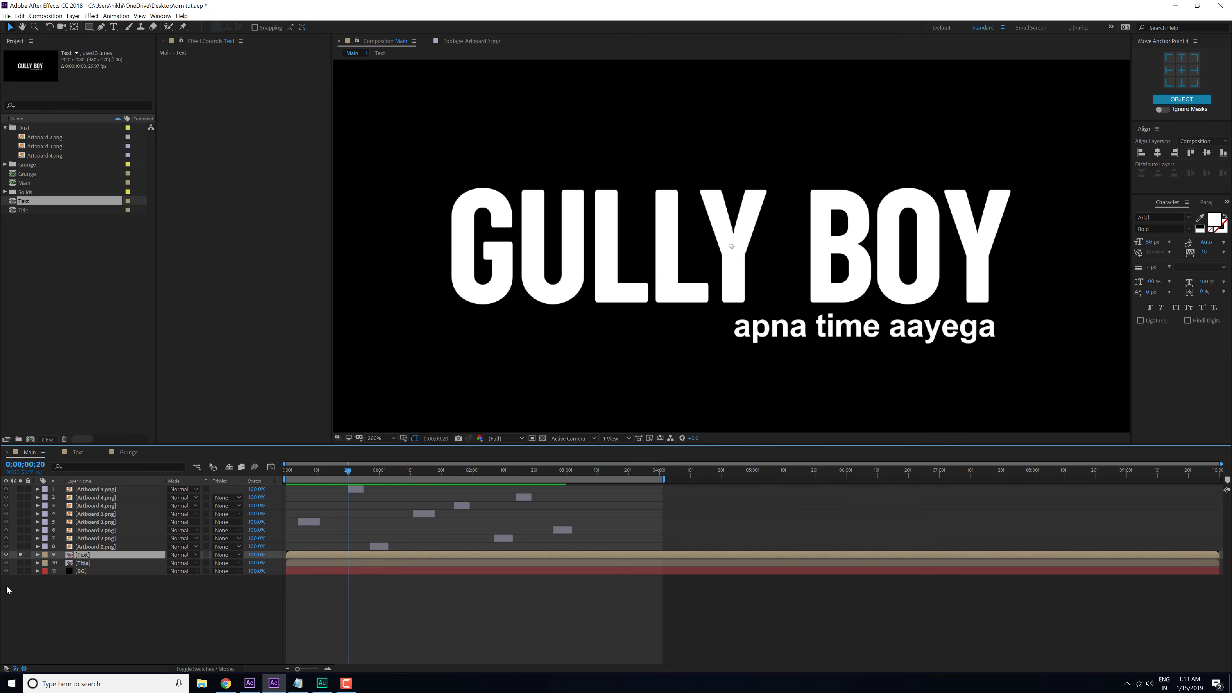
pyautogui.click(21, 555)
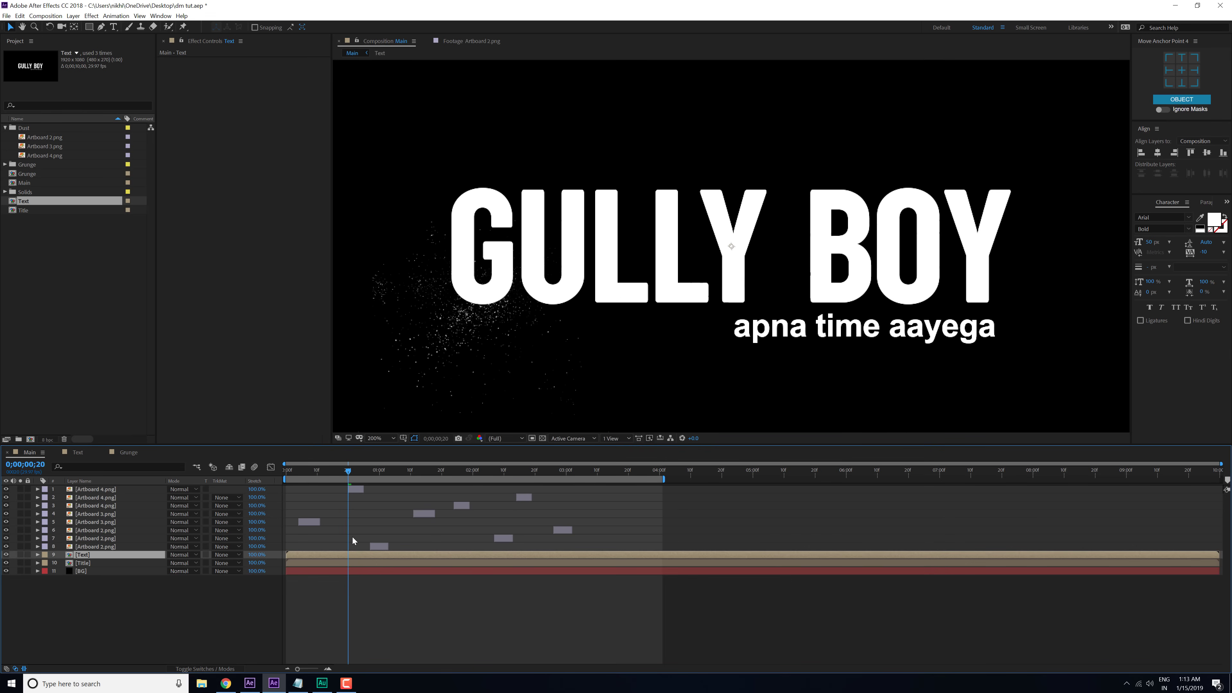
# Step: Trim the Text layer to run only from 0;00;00;20 to 0;00;00;23
pyautogui.hotkey('alt', '[')
pyautogui.click(356, 470)
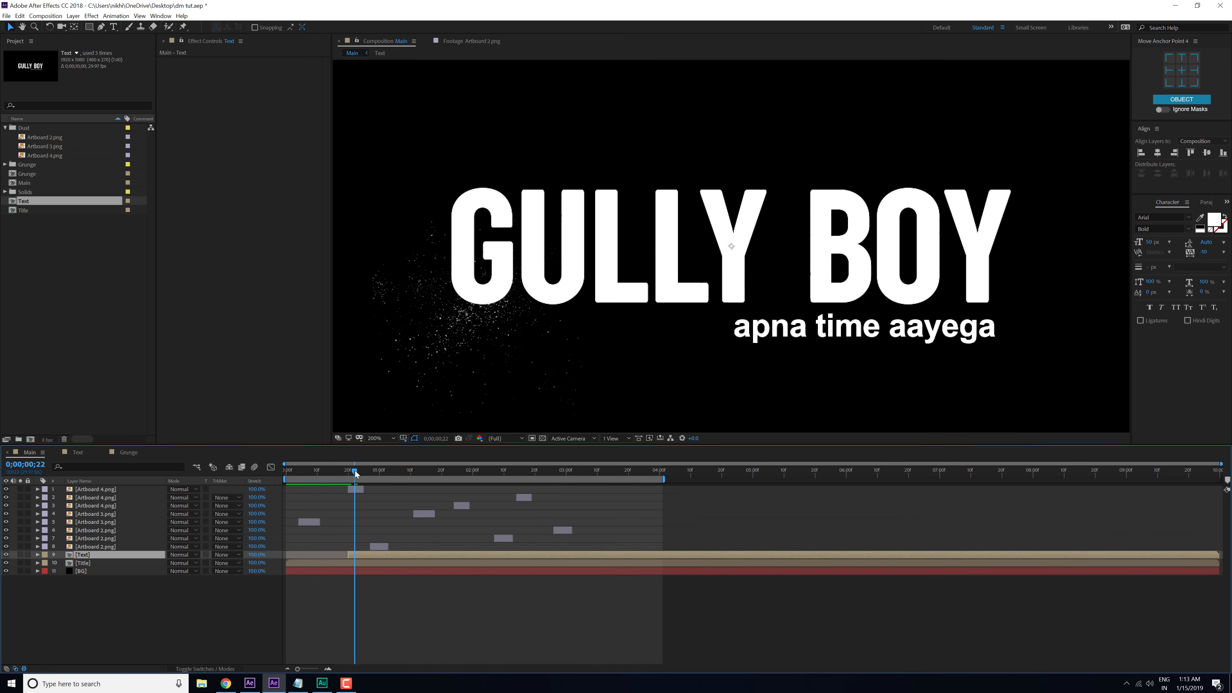
pyautogui.moveTo(355, 471); pyautogui.dragTo(357, 472)
pyautogui.hotkey('alt', ']')
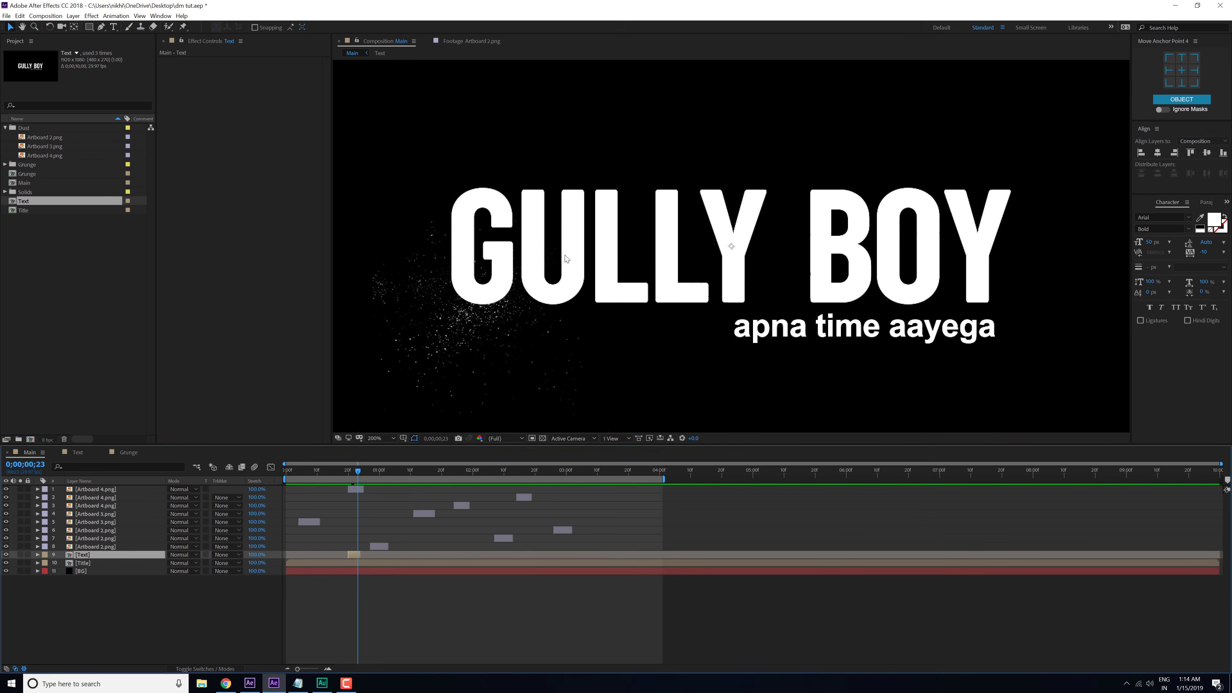
# Step: Nudge the short Text layer slightly up and to the right of the Title text, and preview the offset
pyautogui.press('Return')
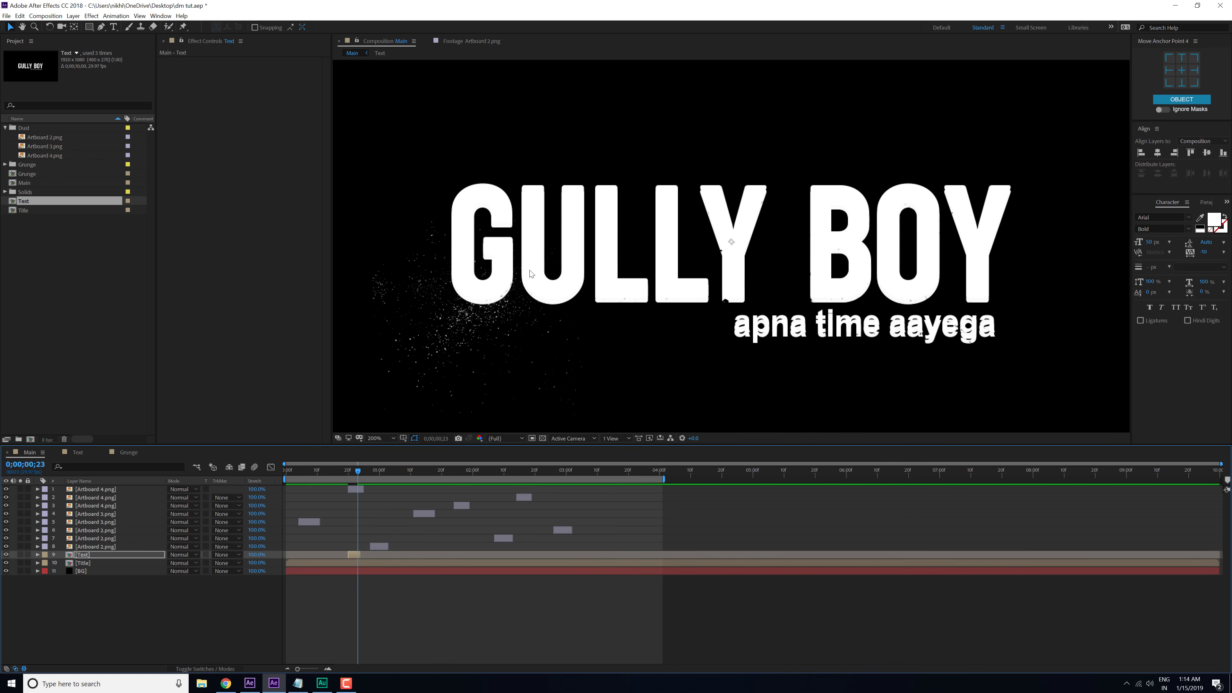
pyautogui.click(345, 471)
pyautogui.press('space')
pyautogui.click(357, 472)
pyautogui.moveTo(363, 473); pyautogui.dragTo(357, 473)
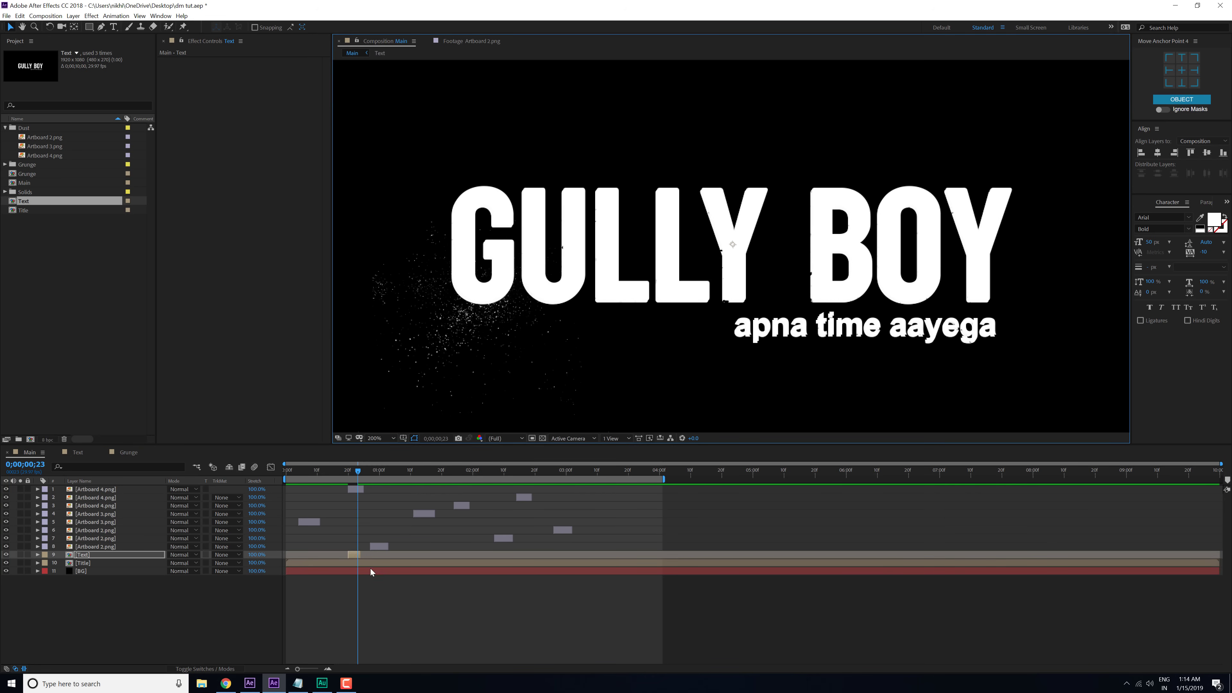
# Step: Duplicate the short Text layer, place the copy around 0;00;01;24, and offset its text slightly down and to the left
pyautogui.click(352, 556)
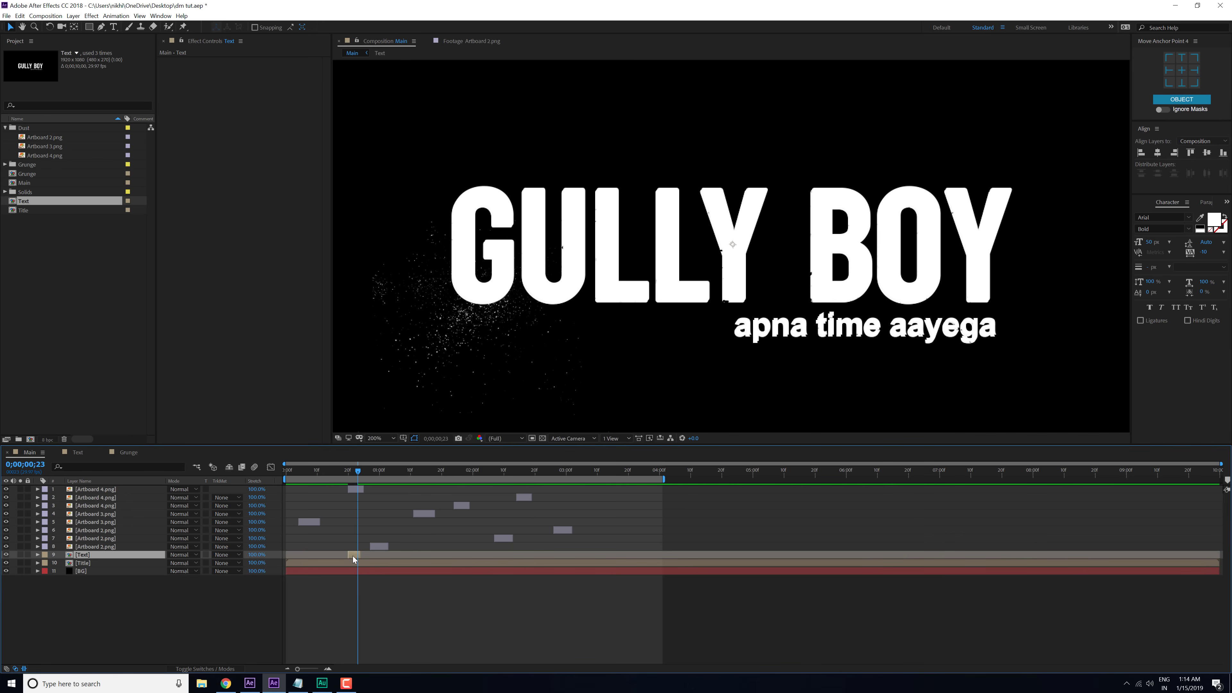
pyautogui.hotkey('ctrl', 'd')
pyautogui.moveTo(352, 556); pyautogui.dragTo(457, 557)
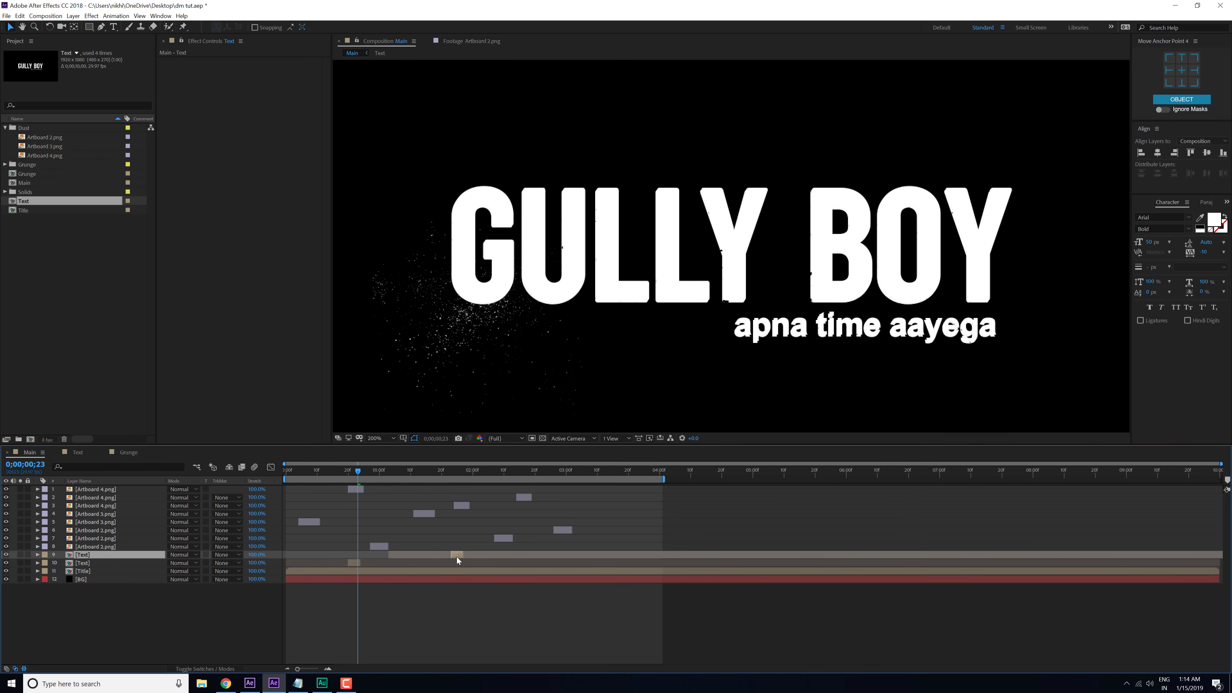
pyautogui.click(454, 472)
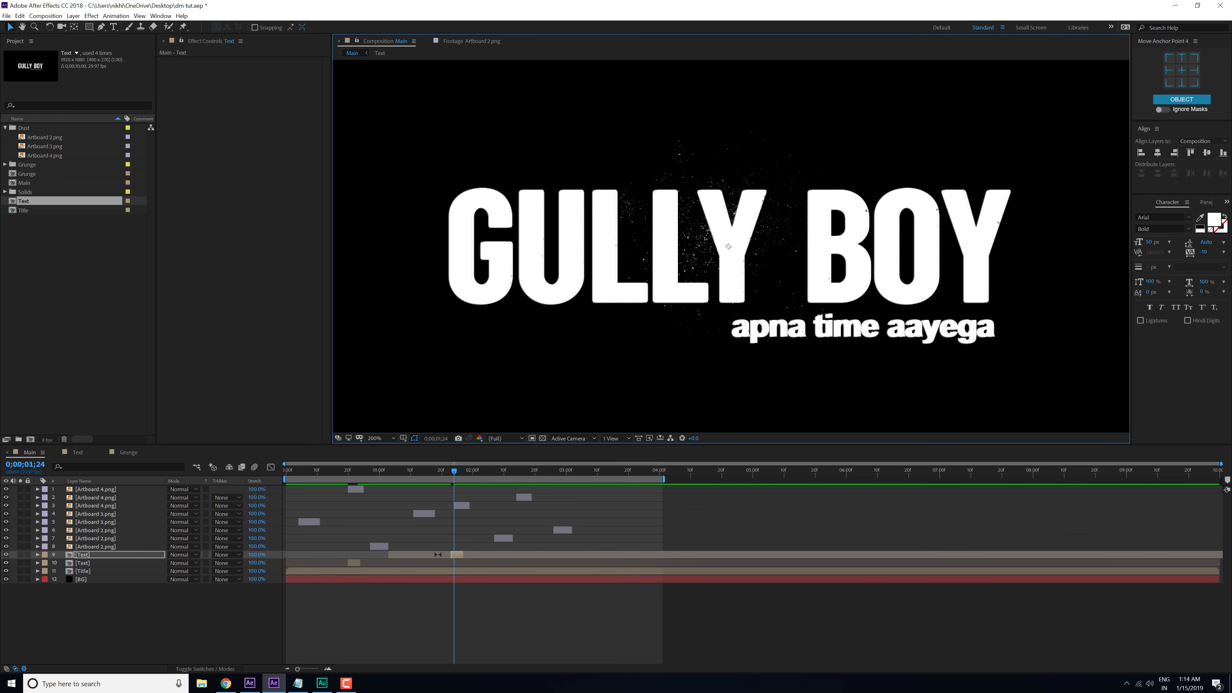
# Step: Duplicate the shifted Text layer again, place the new copy around 0;00;02;23, and nudge its text slightly to the right
pyautogui.hotkey('ctrl', 'd')
pyautogui.moveTo(457, 553); pyautogui.dragTo(541, 553)
pyautogui.click(538, 469)
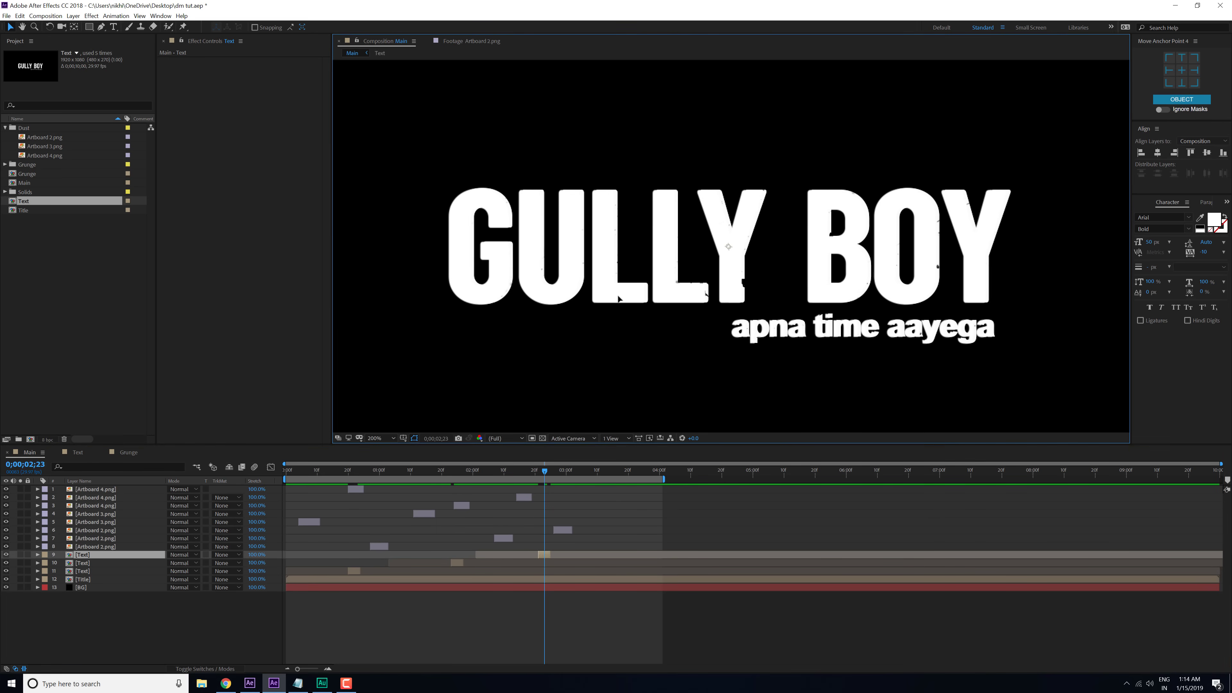
pyautogui.moveTo(616, 301); pyautogui.dragTo(623, 300)
# Step: Preview the Main composition from the beginning to check the brief text offsets against the whole title
pyautogui.press(',')
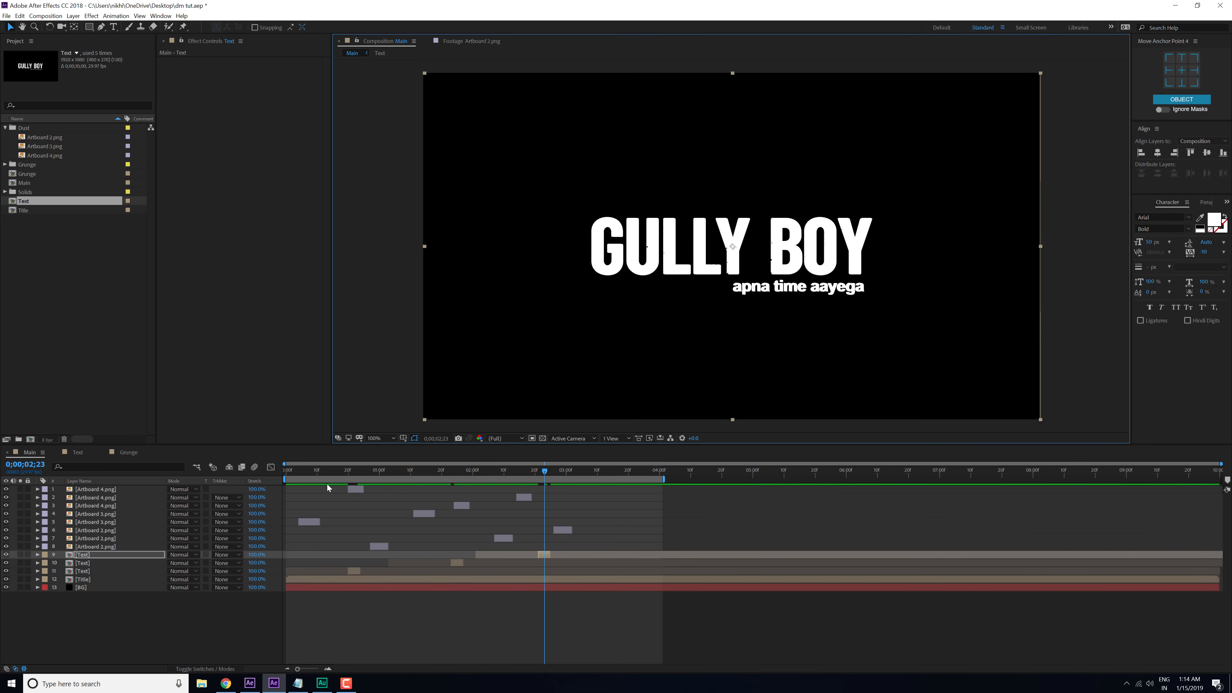
pyautogui.press('Home')
pyautogui.press('space')
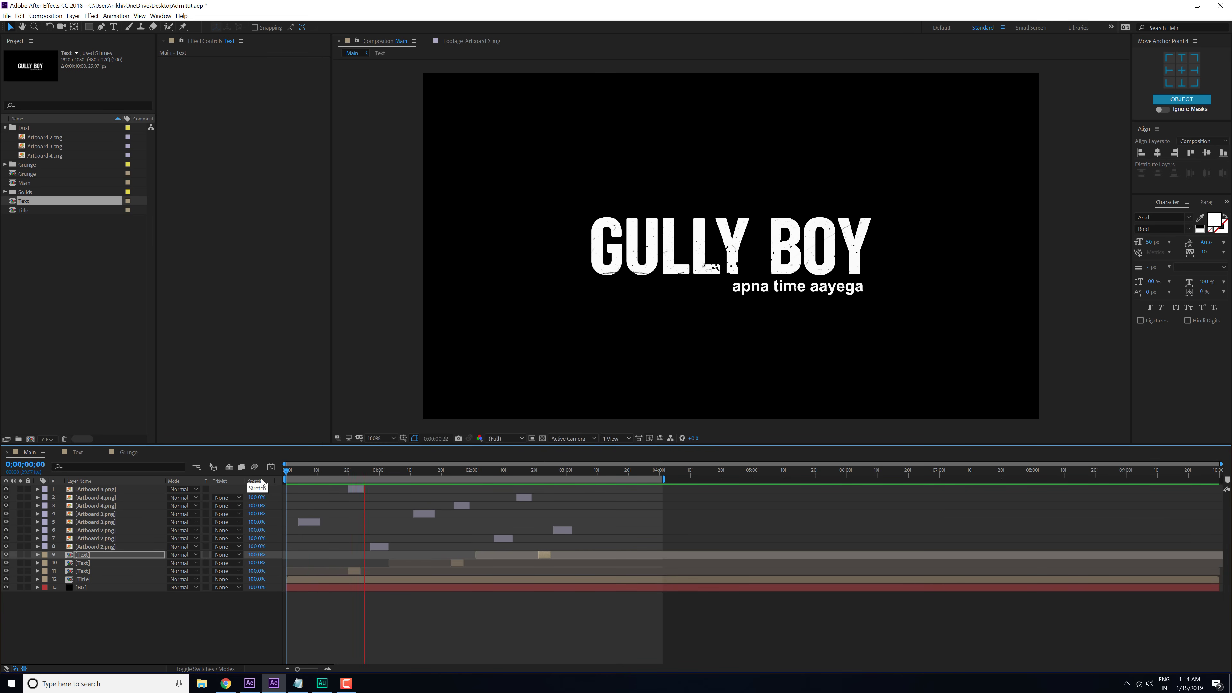